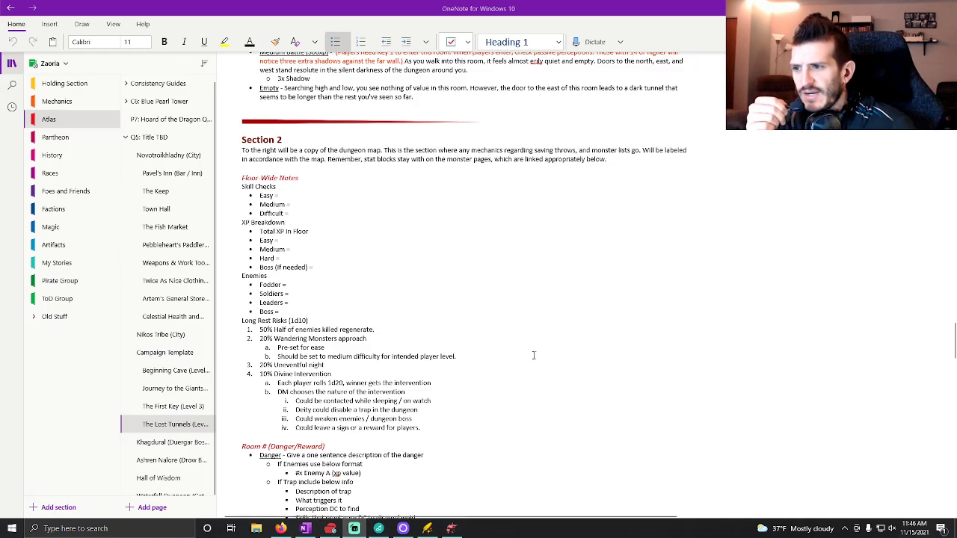
Review the Section 1 room entries and the blank Section 2 template in The Lost Tunnels notes.
scroll(459, 308, "up", 5)
scroll(452, 297, "up", 15)
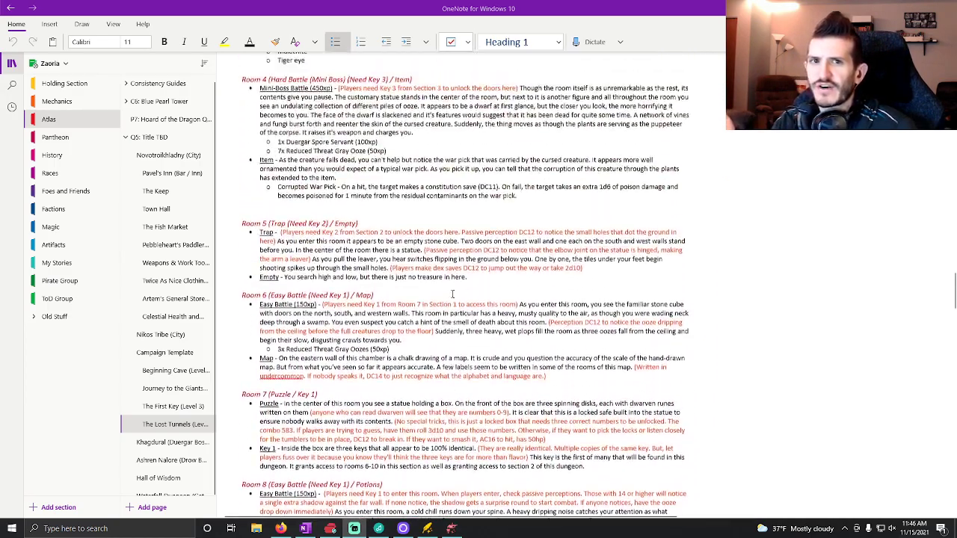
scroll(452, 296, "up", 4)
scroll(448, 298, "down", 6)
scroll(447, 304, "down", 18)
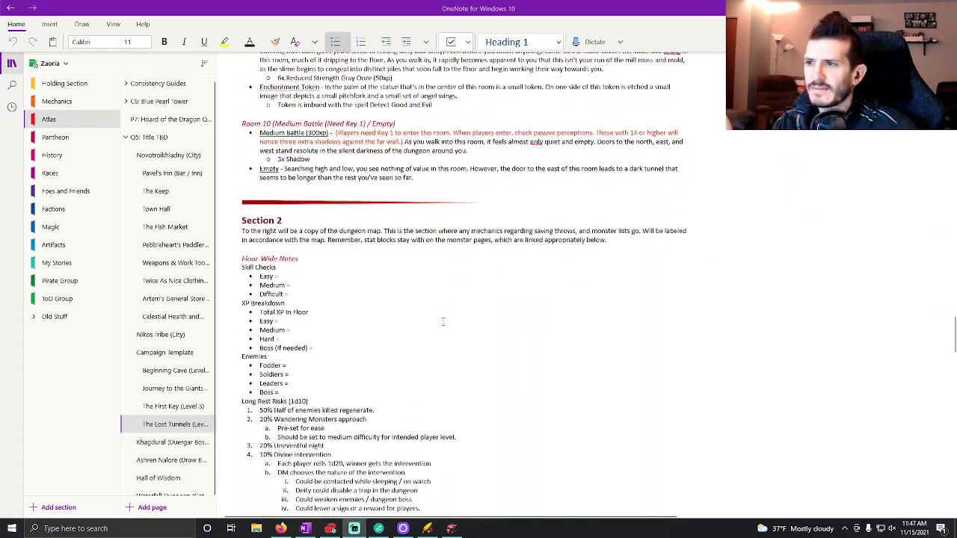
scroll(442, 321, "up", 1)
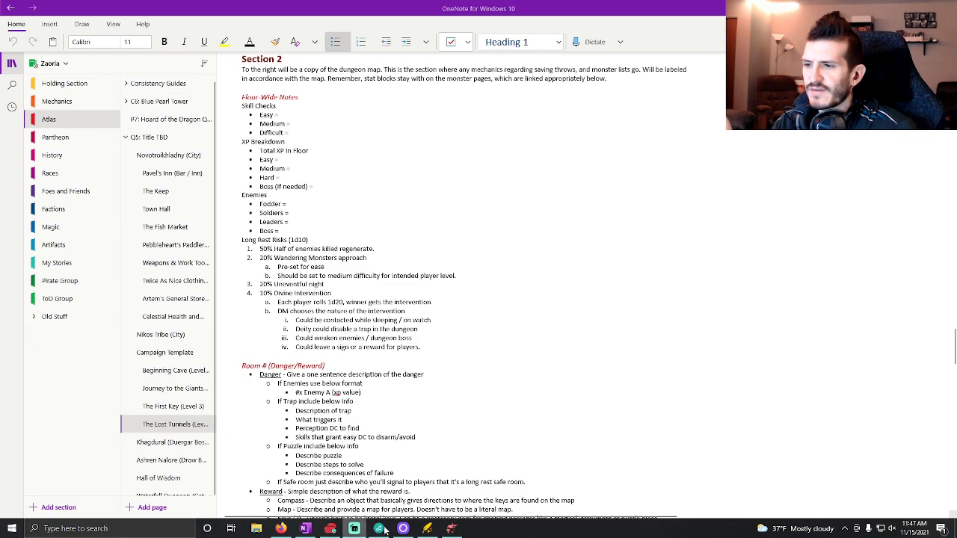
Rearrange the taskbar so the Dungeondraft and yellow app icons sit beside OneNote, and switch to Dungeondraft.
left_click_drag(428, 528, 328, 528)
left_click_drag(451, 528, 345, 533)
left_click(352, 529)
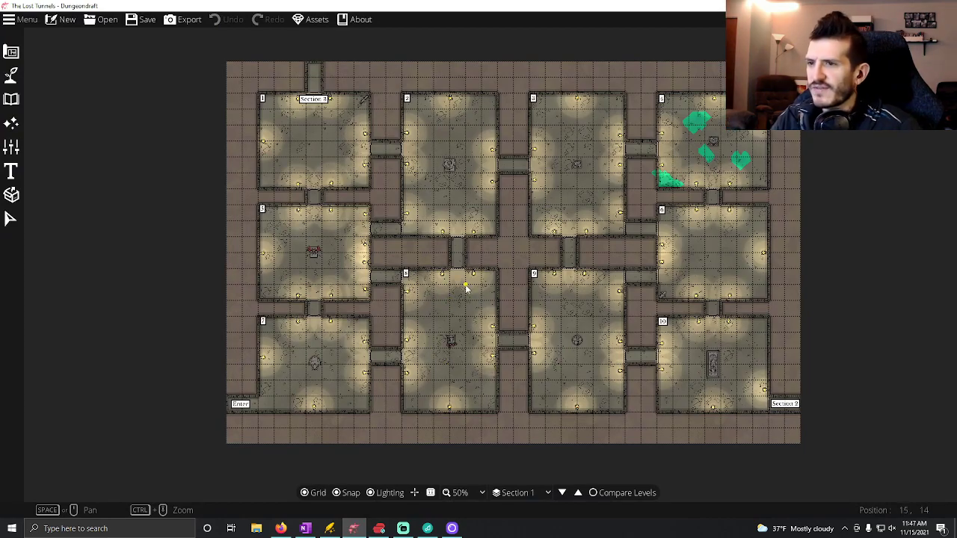
Examine rooms 8, 9 and 10 and their connecting corridors on the Section 1 map, up close and in overview.
scroll(448, 288, "up", 3)
scroll(465, 297, "up", 1)
left_click_drag(466, 323, 404, 279)
left_click_drag(504, 356, 420, 272)
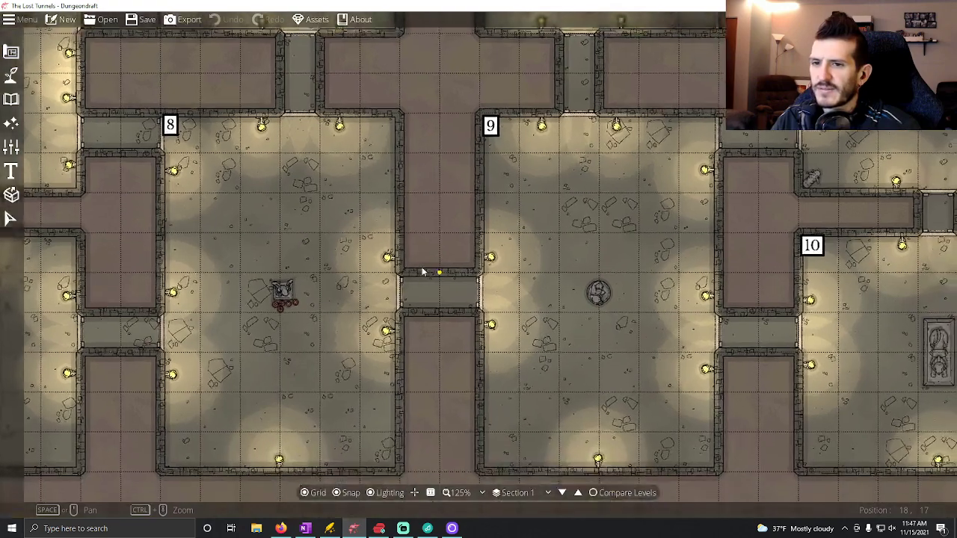
left_click_drag(658, 288, 542, 257)
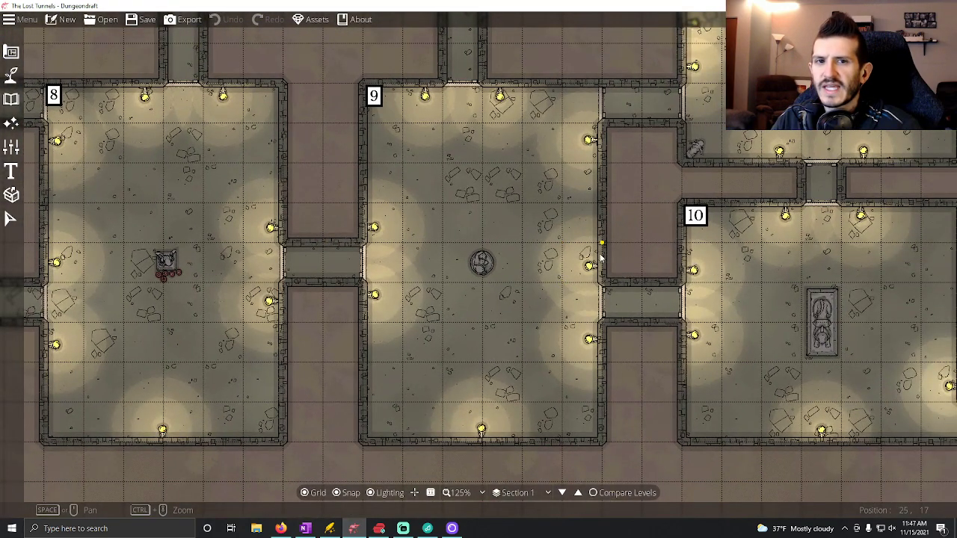
scroll(600, 257, "up", 1)
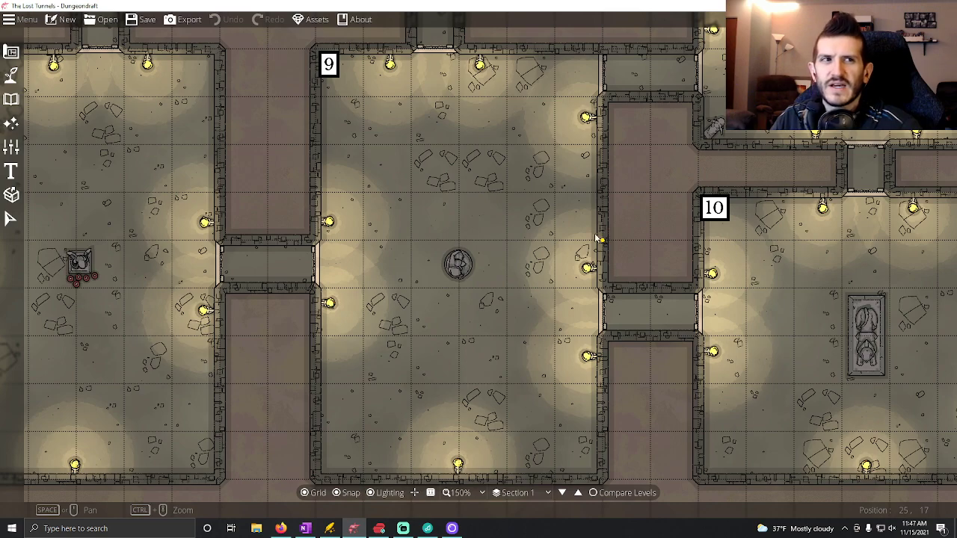
left_click_drag(616, 242, 459, 222)
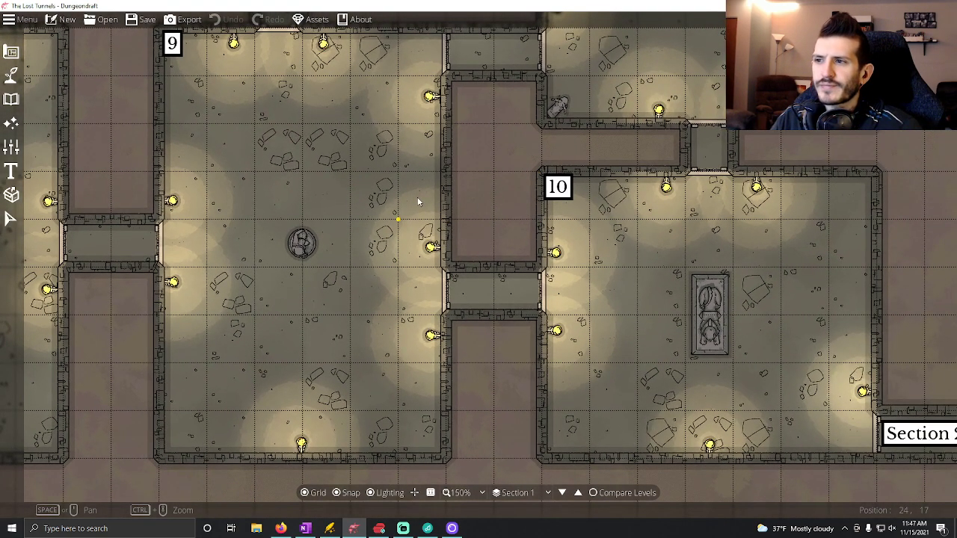
scroll(527, 212, "down", 3)
left_click_drag(374, 193, 581, 336)
left_click_drag(467, 159, 437, 275)
left_click_drag(471, 381, 486, 309)
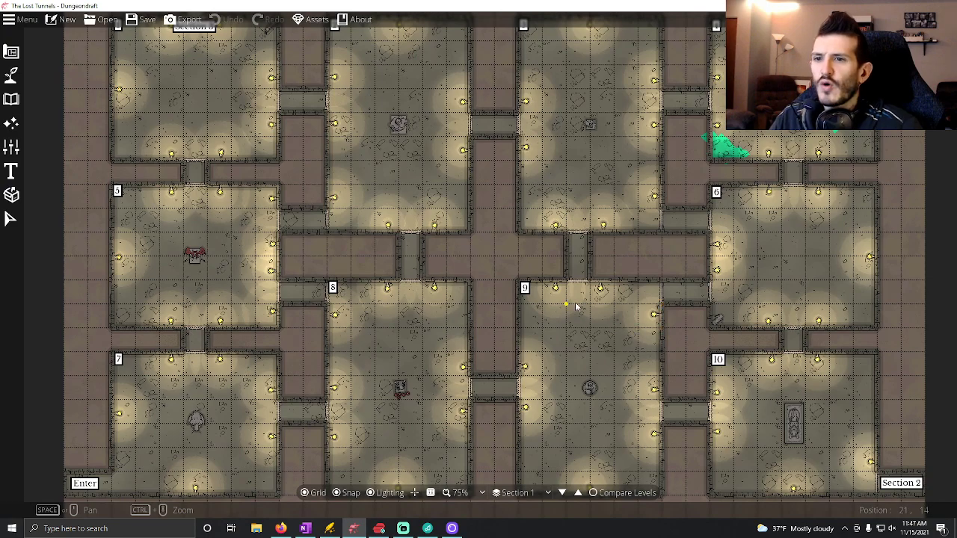
left_click_drag(661, 340, 568, 277)
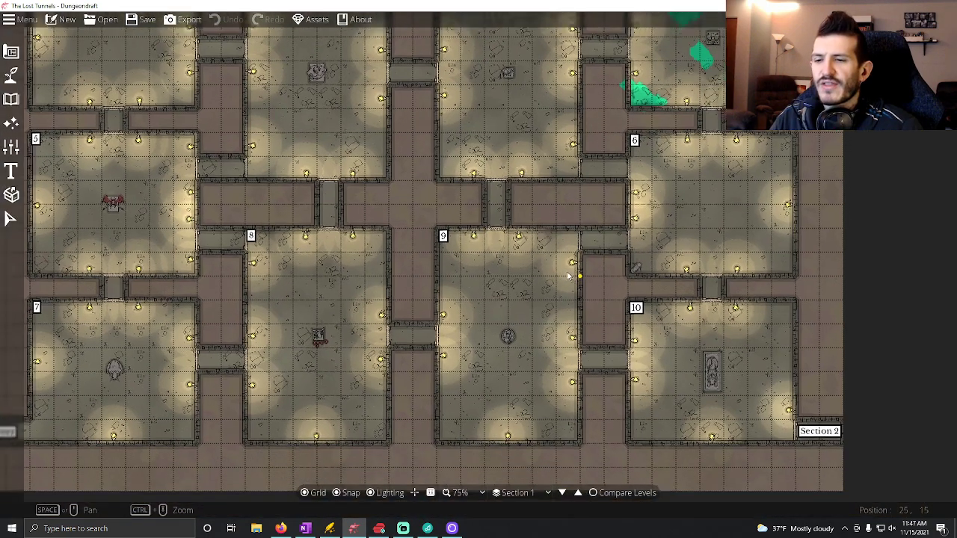
Go through the map levels from Section 1 down to Section 4 and return to Section 1.
left_click(562, 494)
left_click(562, 493)
left_click(562, 494)
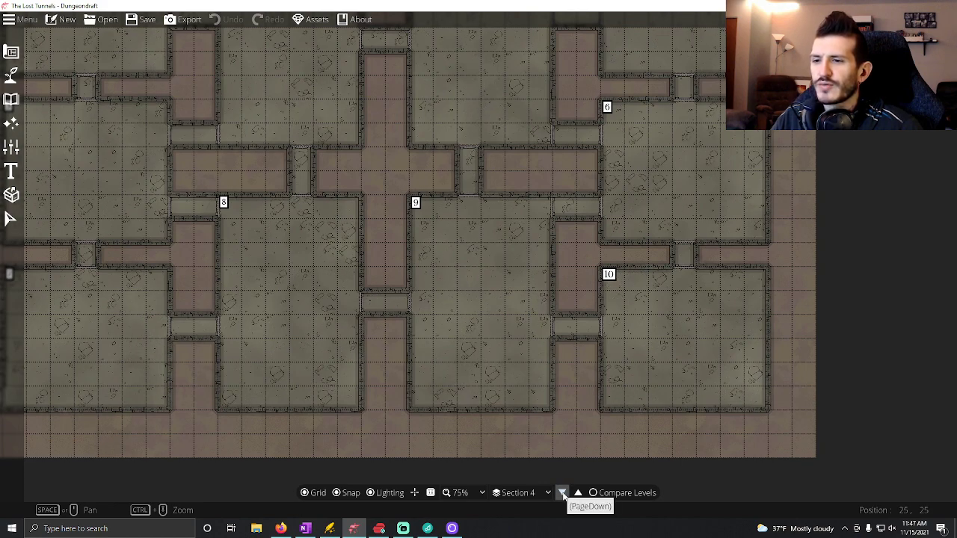
left_click(577, 493)
left_click(577, 493)
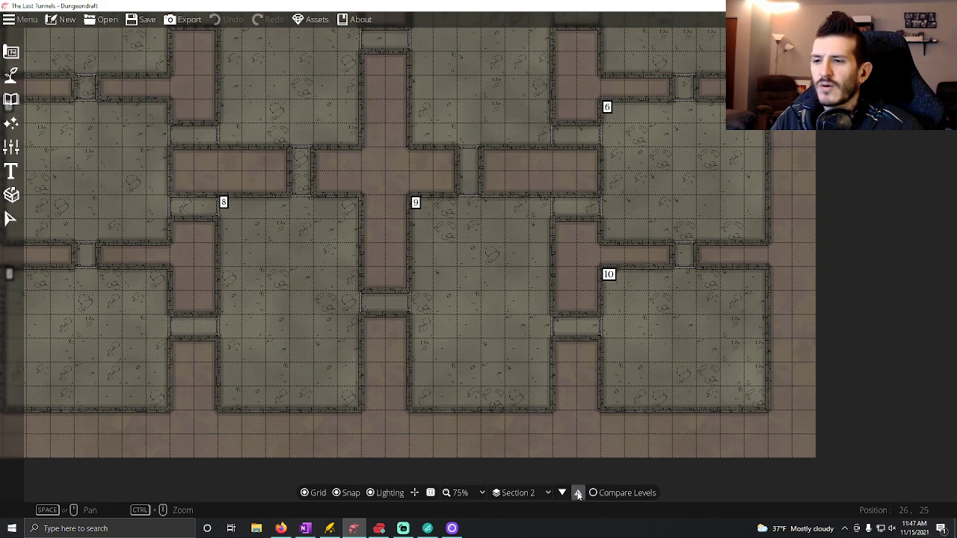
left_click(578, 493)
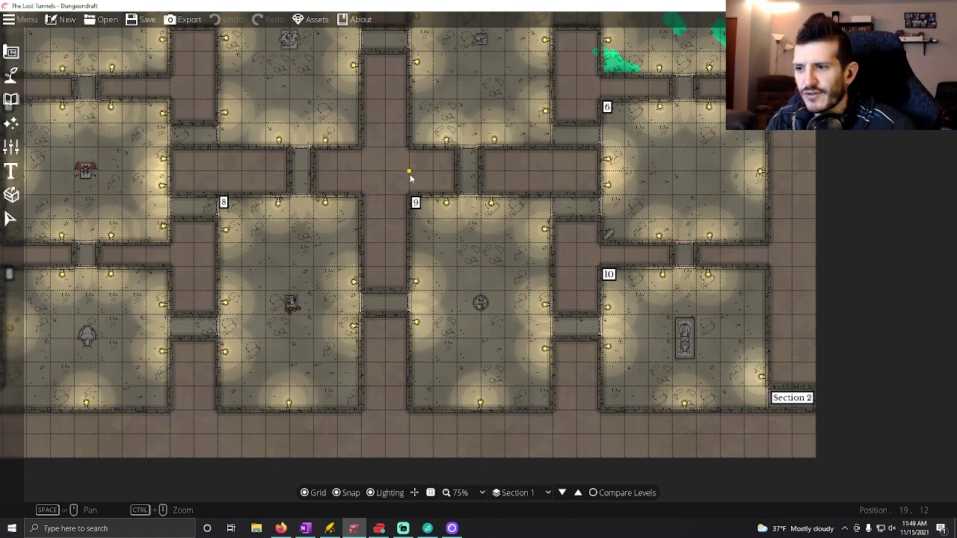
Check the Section 2 exit by room 10, show the Section 2 level and turn off snapping.
left_click_drag(415, 280, 568, 436)
left_click_drag(693, 351, 589, 267)
left_click_drag(746, 346, 703, 351)
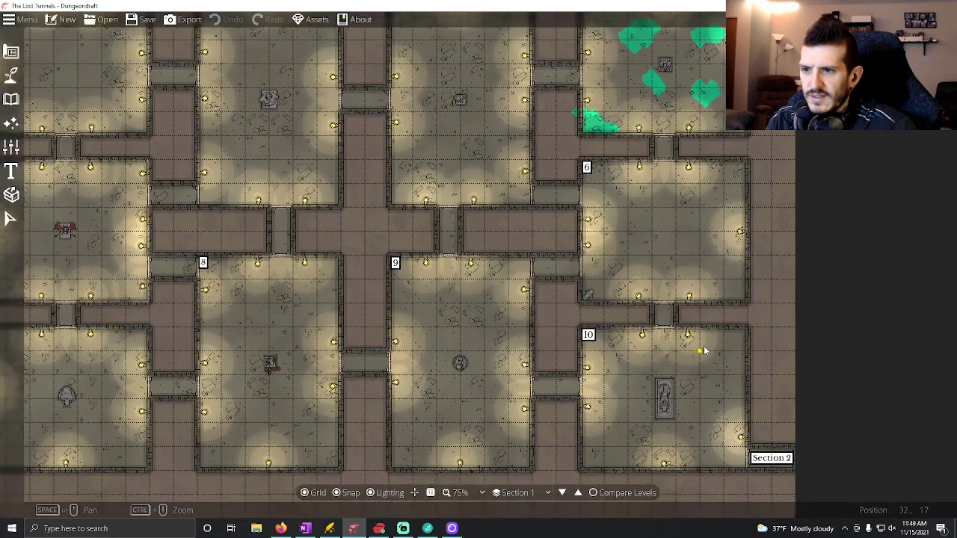
left_click(562, 493)
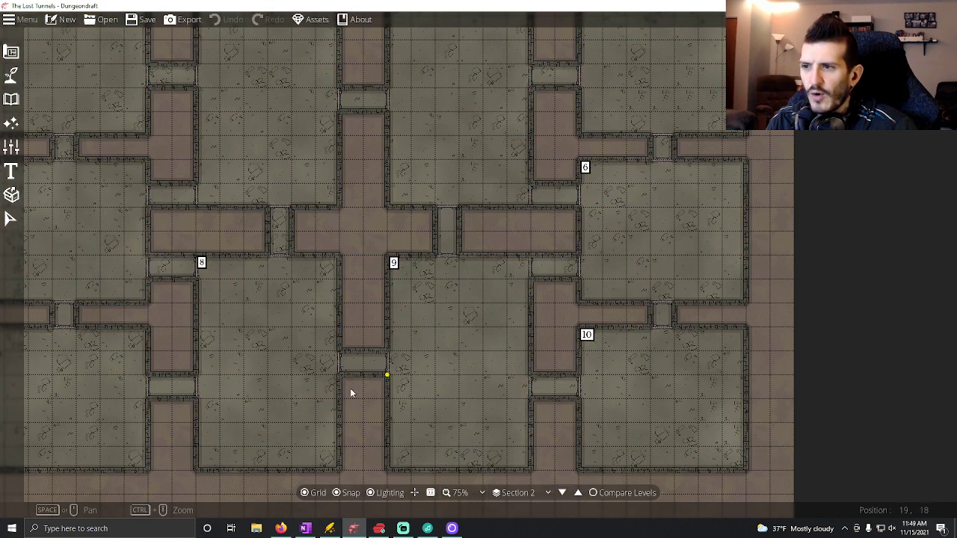
left_click(338, 493)
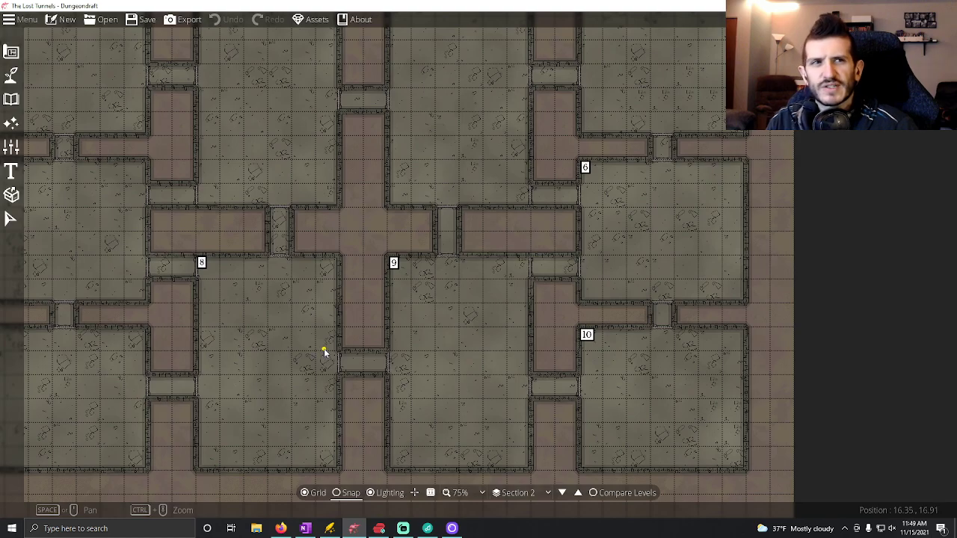
Examine the Section 2 map around the Section 1 entrance and rooms 1, 5 and 8.
left_click_drag(352, 280, 600, 339)
left_click_drag(437, 279, 374, 240)
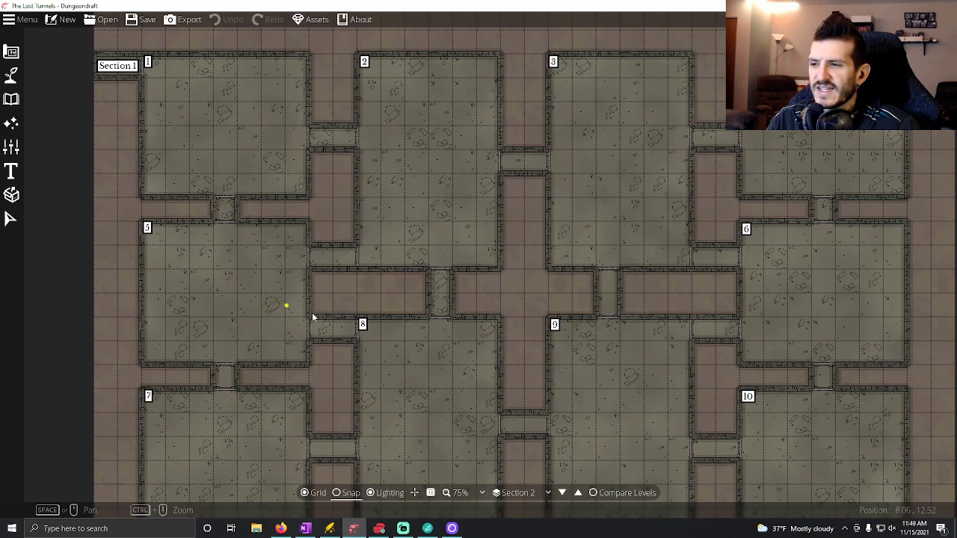
left_click_drag(297, 310, 434, 346)
left_click_drag(517, 424, 409, 386)
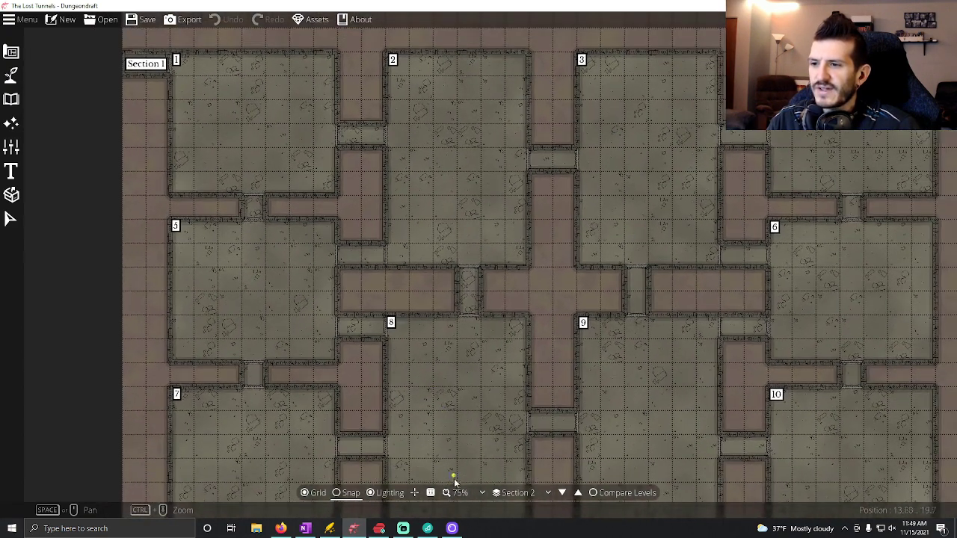
Compare the Section 3 level and the Section 1 exit near room 10, and return to the Section 2 level.
left_click(563, 494)
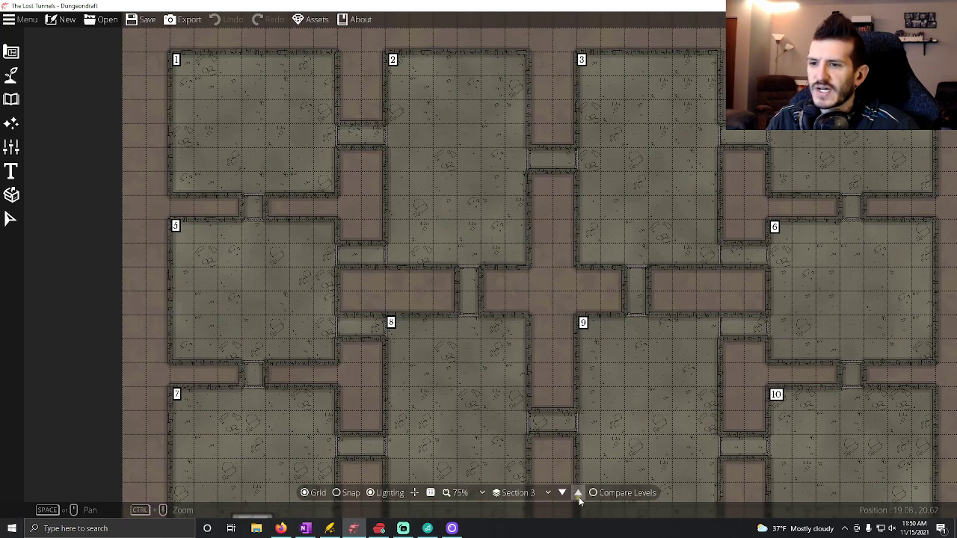
left_click(579, 496)
left_click(579, 496)
left_click_drag(445, 207, 375, 209)
left_click_drag(541, 317, 451, 251)
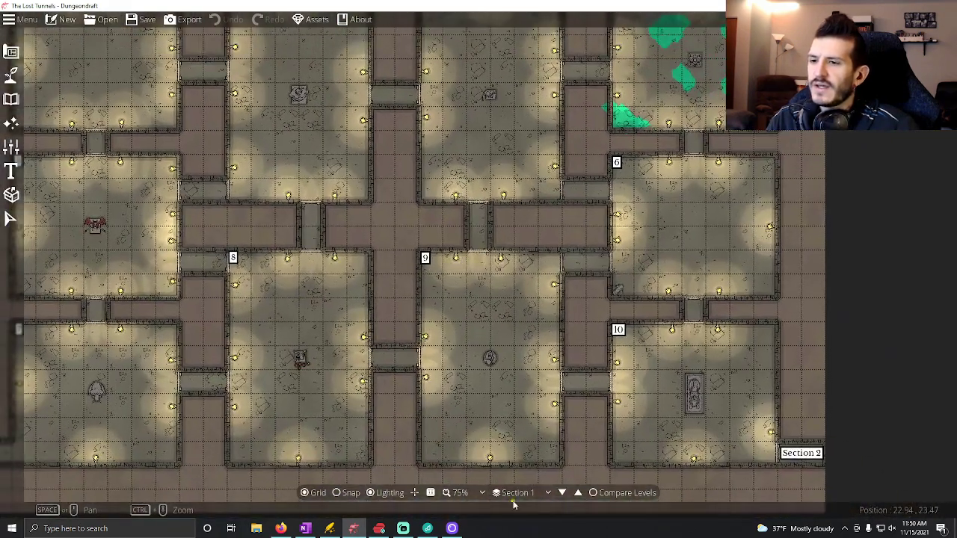
left_click(564, 494)
Examine the whole Section 2 map, including its entrance, numbered rooms and connecting corridors.
left_click_drag(330, 261, 508, 354)
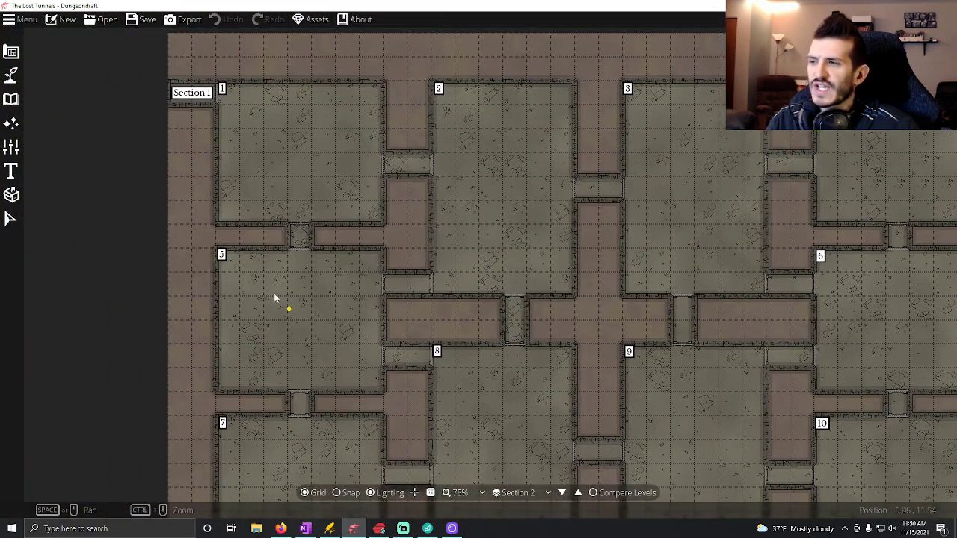
left_click_drag(578, 327, 540, 314)
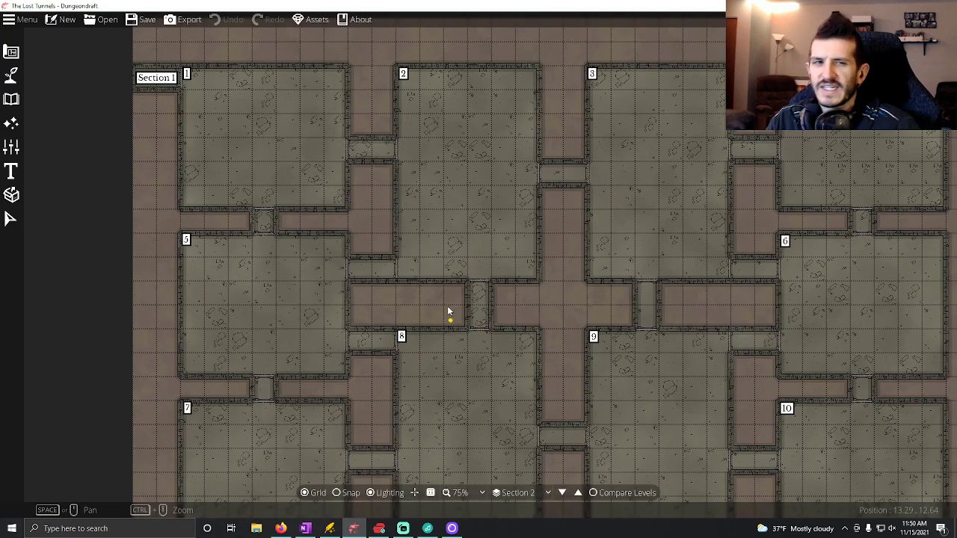
left_click_drag(483, 370, 373, 258)
left_click_drag(443, 209, 580, 335)
left_click_drag(591, 381, 508, 312)
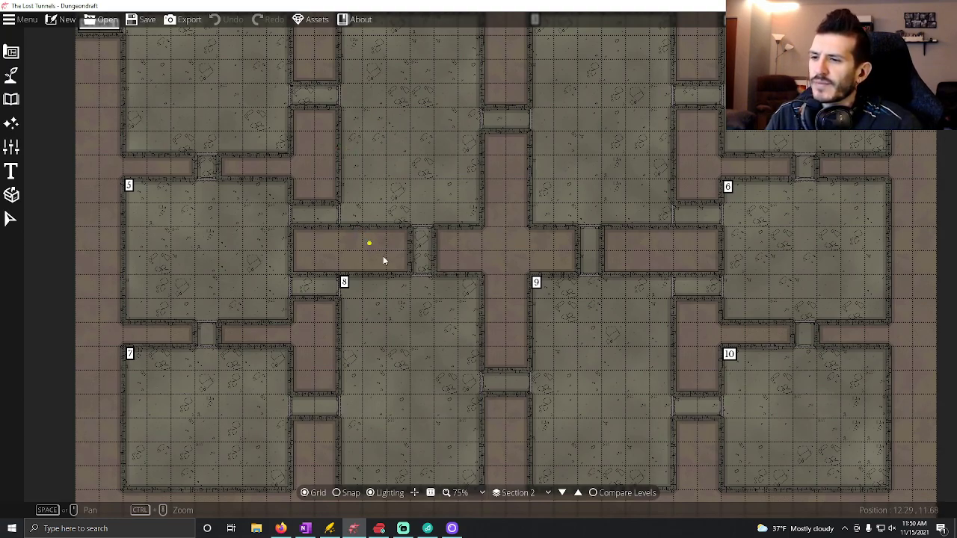
left_click_drag(371, 247, 450, 309)
left_click_drag(438, 263, 373, 246)
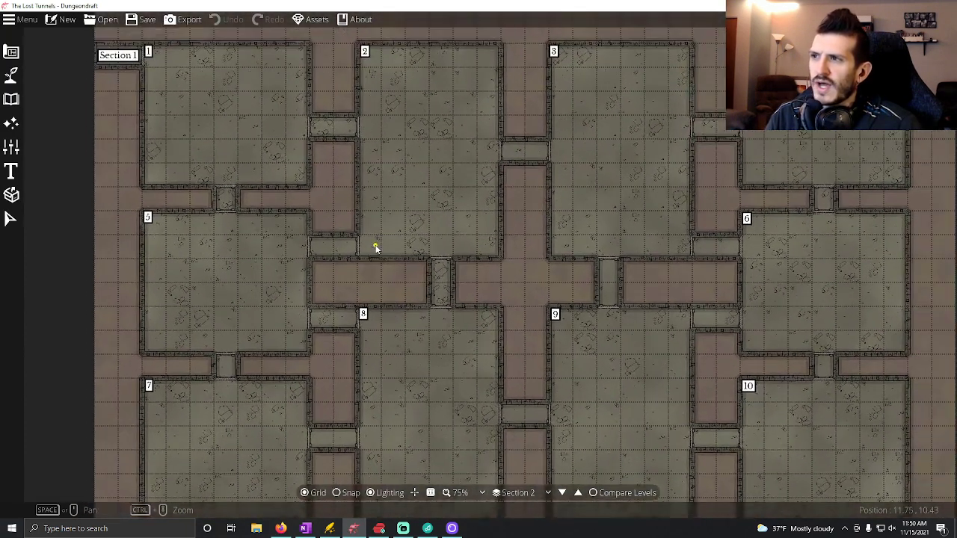
Switch to OneNote and review the Floor-Wide Notes template under Section 2.
left_click(305, 528)
scroll(443, 403, "up", 5)
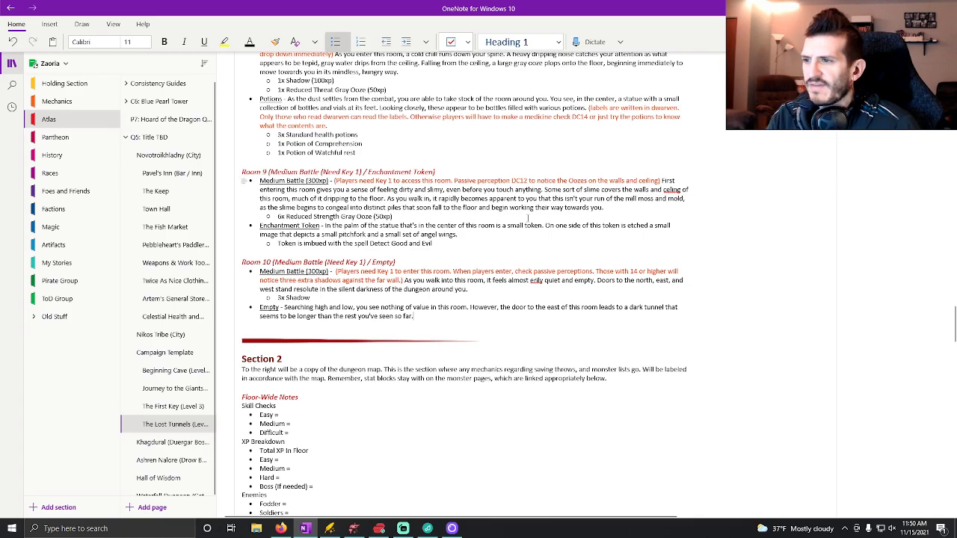
scroll(375, 147, "down", 3)
scroll(351, 207, "down", 1)
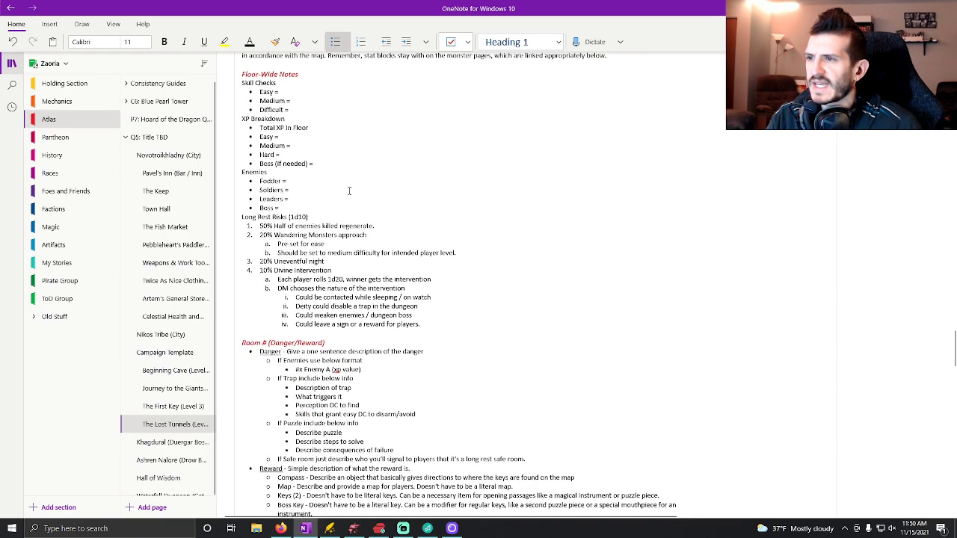
scroll(356, 188, "up", 3)
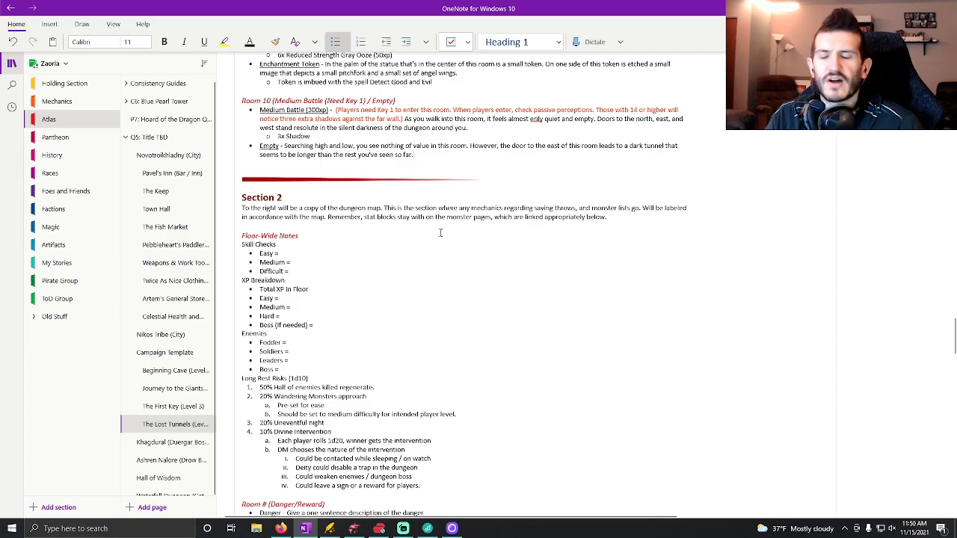
scroll(441, 233, "up", 3)
scroll(300, 180, "down", 4)
Fill in the Section 2 skill checks, using Section 1 as reference: Easy 11, Medium 12 and Difficult 14.
left_click(298, 174)
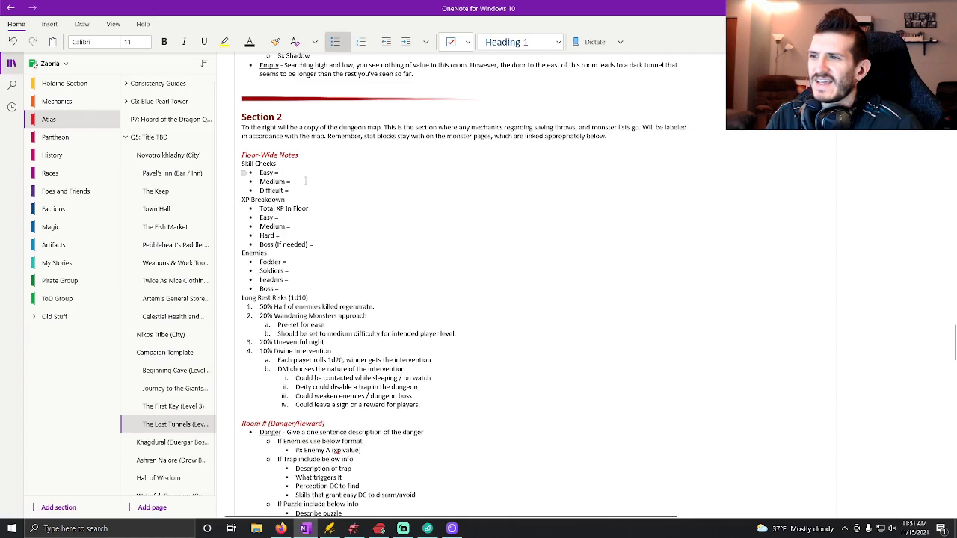
scroll(300, 181, "up", 15)
scroll(386, 193, "up", 10)
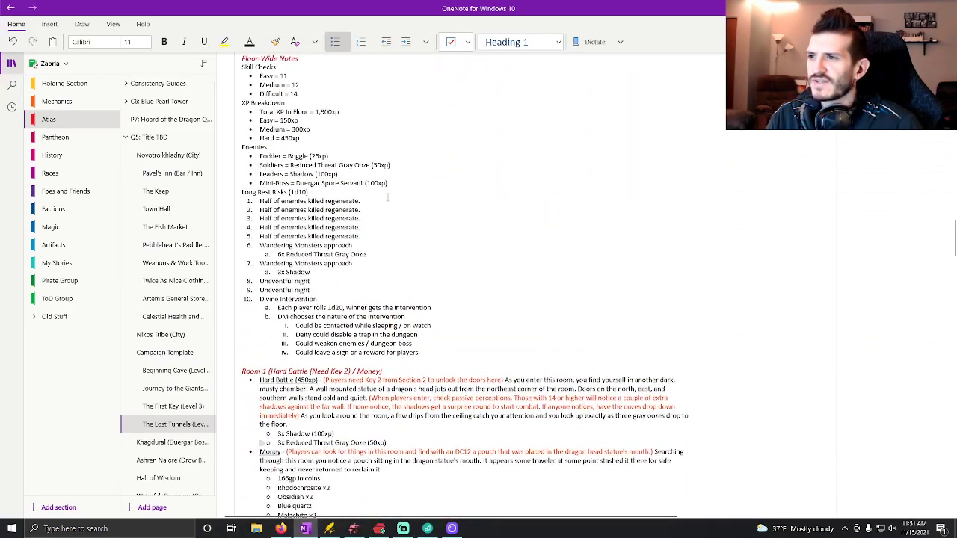
scroll(387, 196, "up", 1)
scroll(387, 197, "down", 20)
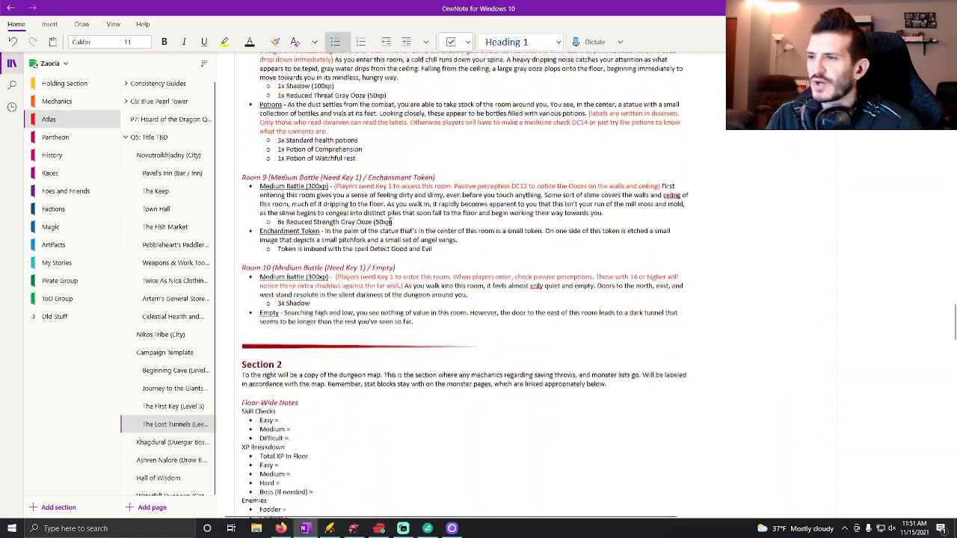
type("11")
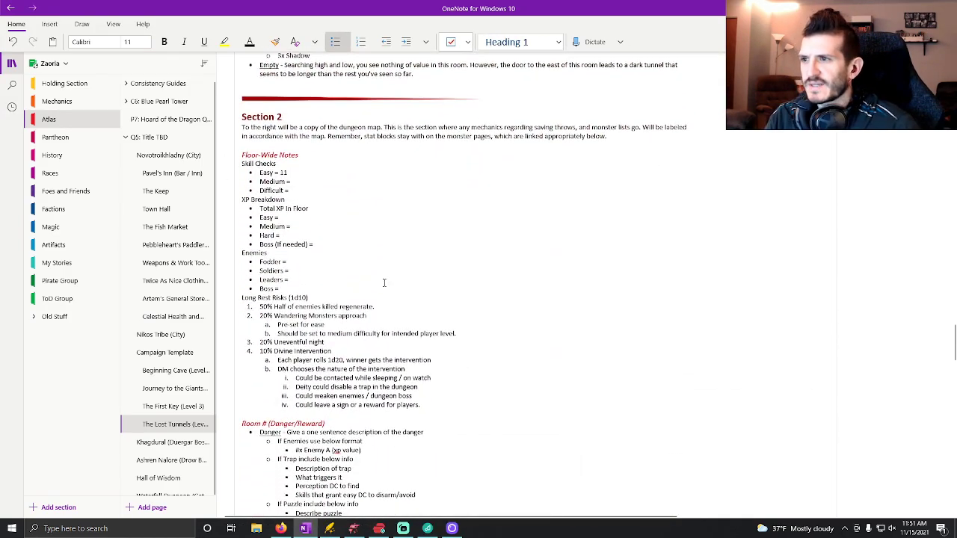
key("Down")
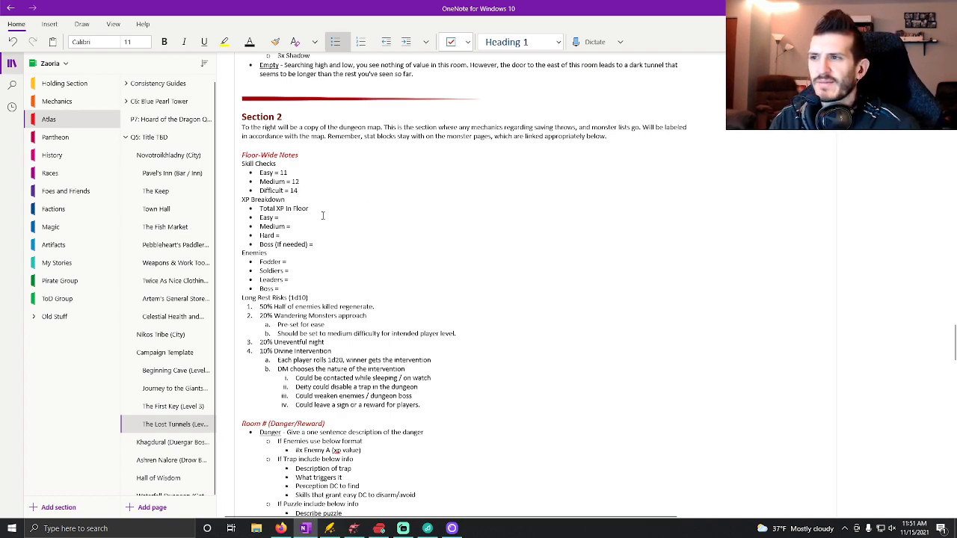
Replace the Section 2 XP Breakdown template lines with the copied Floor 2 values: 3,800xp total, Easy 300xp, Medium 600xp and Hard 900xp, as same-level bullets.
left_click(300, 217)
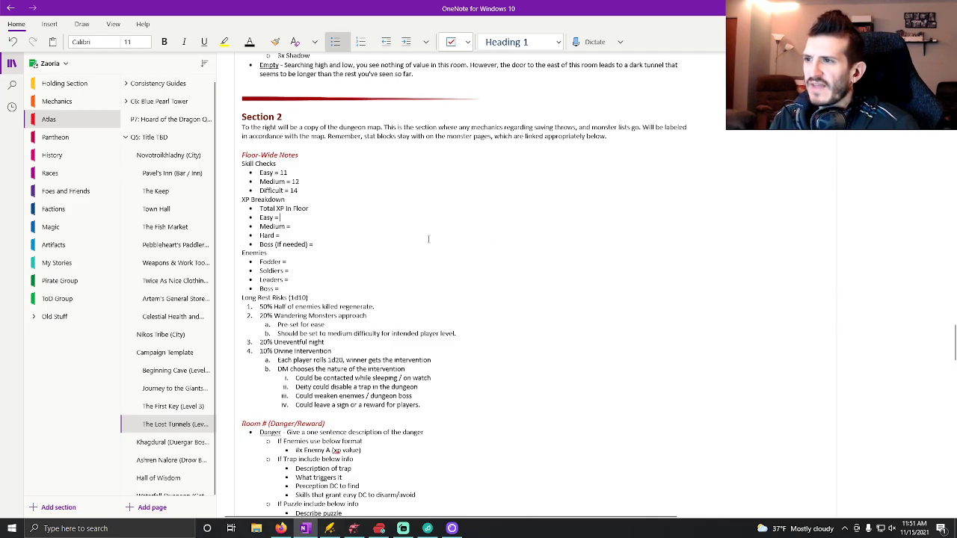
scroll(368, 225, "up", 20)
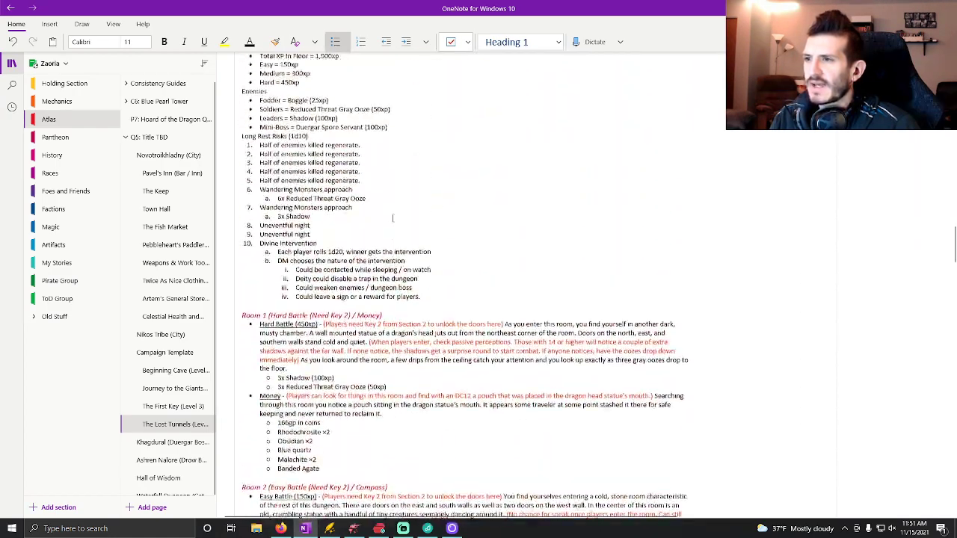
scroll(393, 218, "up", 20)
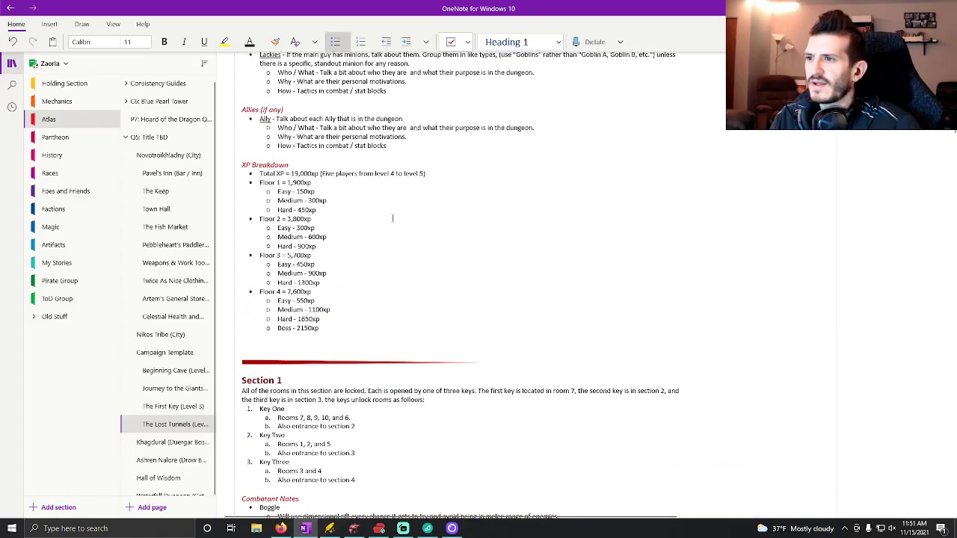
left_click_drag(321, 247, 259, 219)
key("ctrl+c")
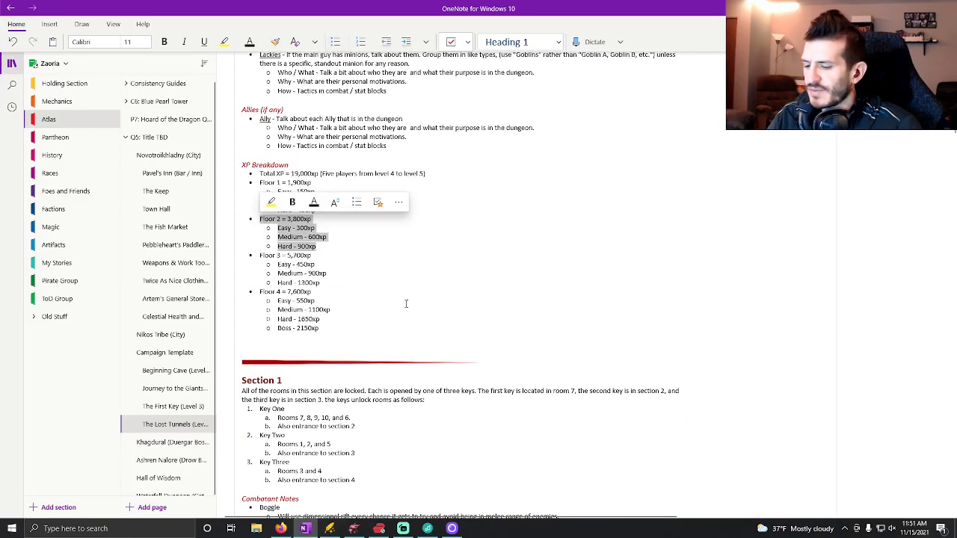
scroll(408, 294, "down", 20)
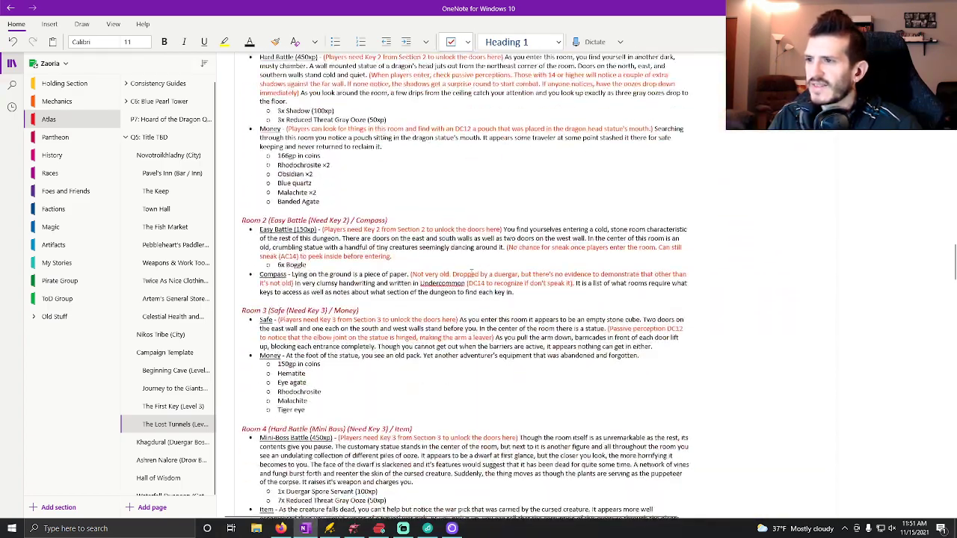
scroll(491, 296, "down", 10)
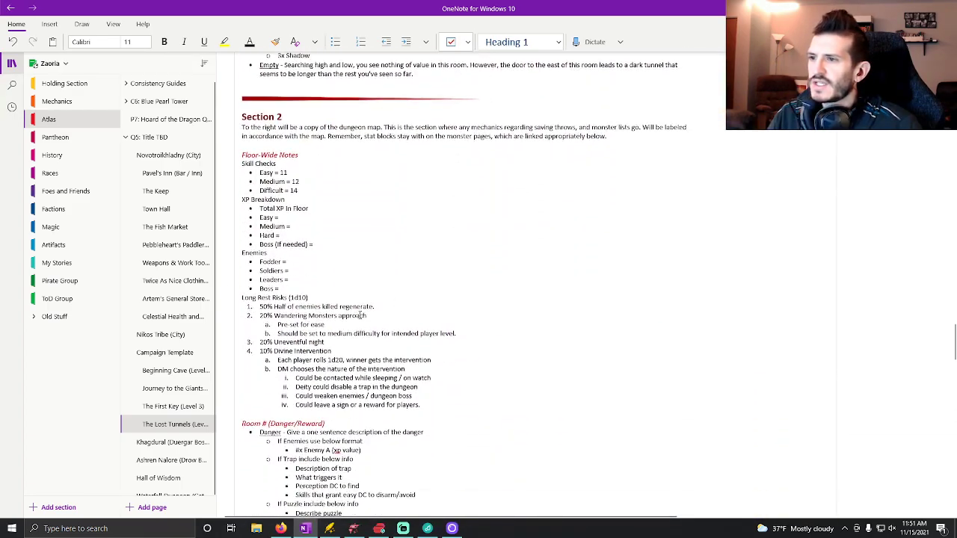
left_click_drag(320, 243, 259, 209)
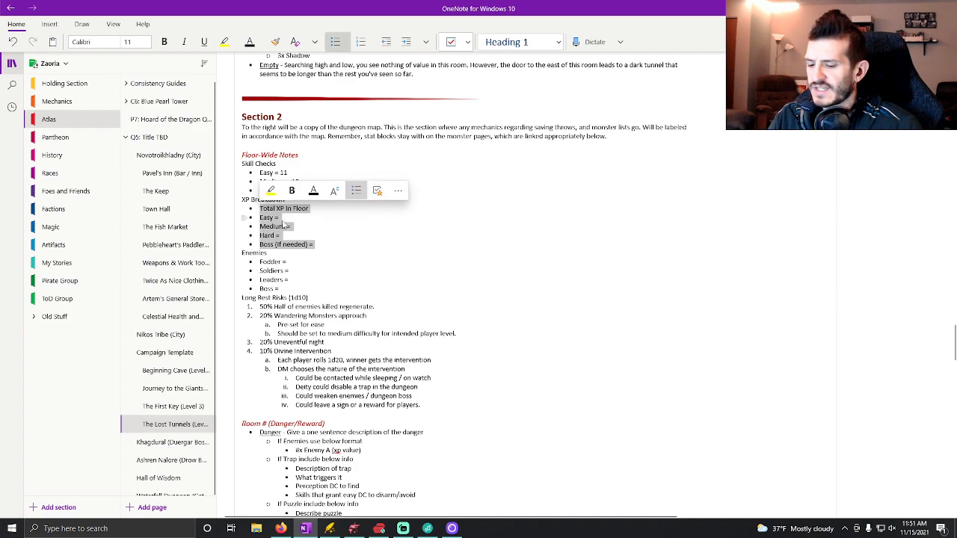
key("ctrl+v")
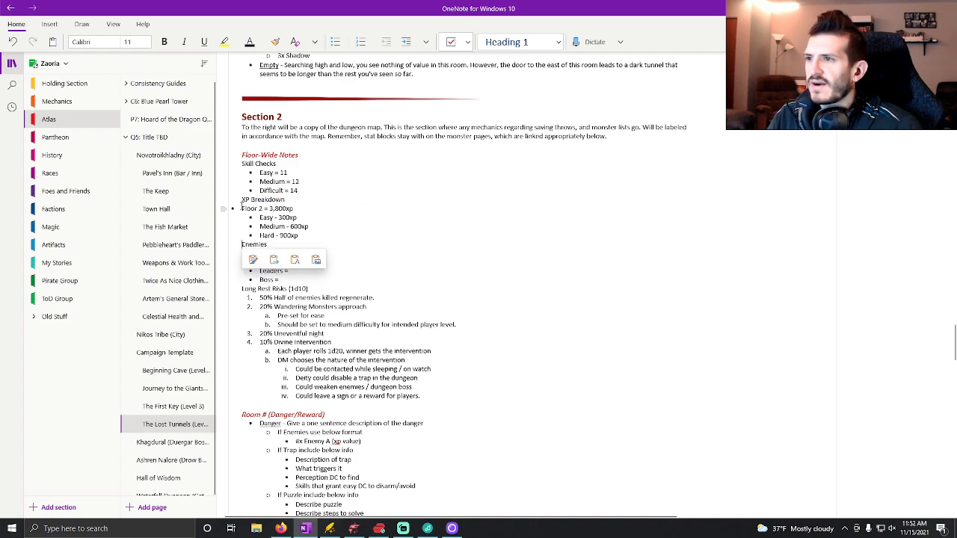
key("Tab")
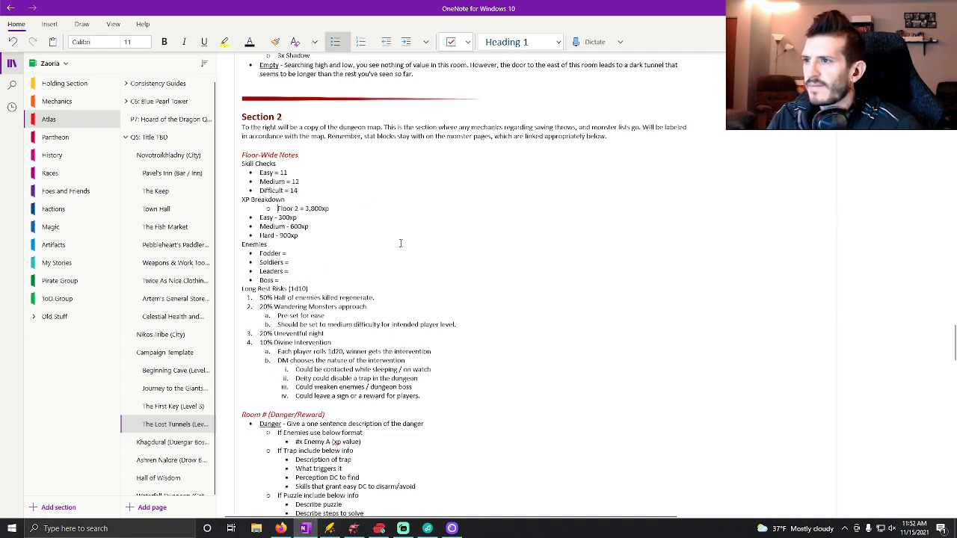
key("shift+Tab")
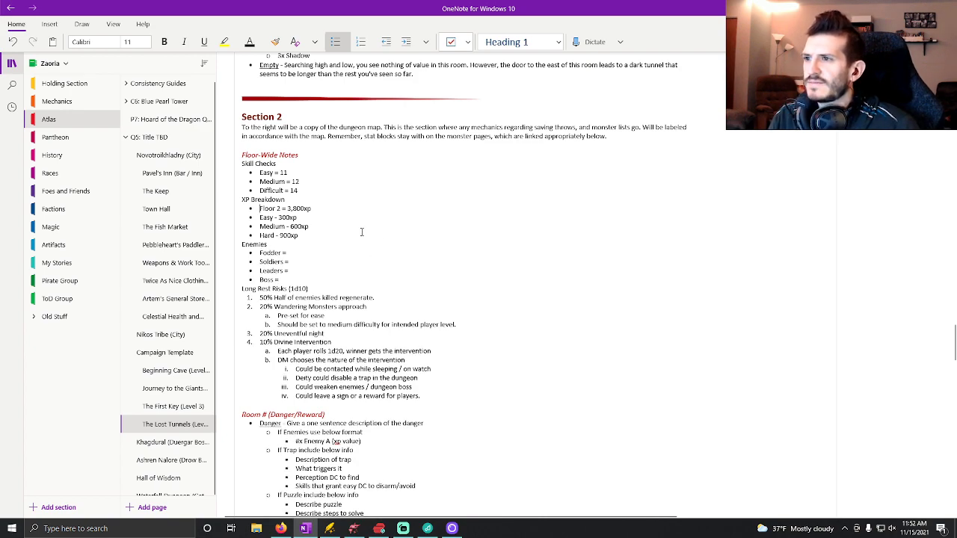
left_click(280, 209)
Compare the Section 1 floor-wide notes, especially the enemy tiers and long rest risks, with the empty Enemies list in Section 2.
scroll(378, 243, "down", 15)
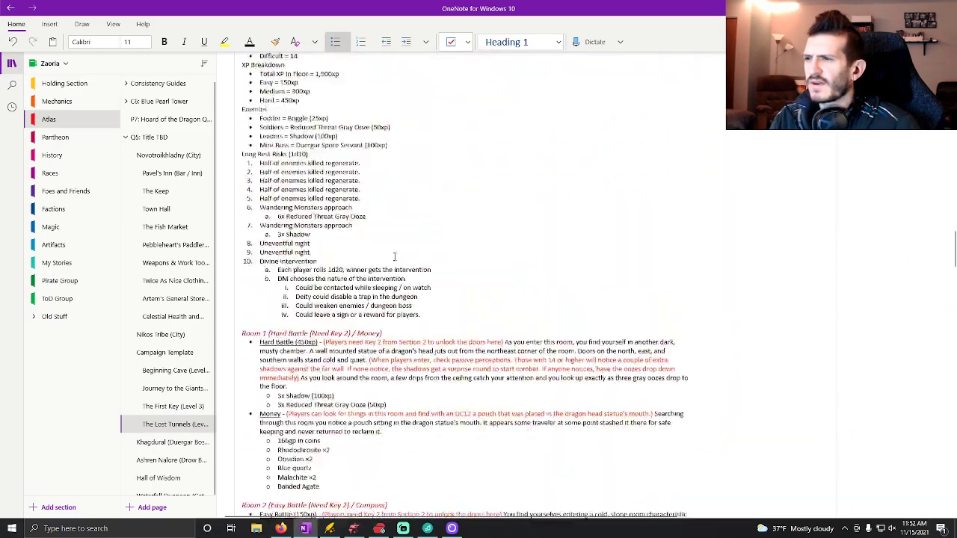
scroll(395, 256, "up", 5)
scroll(385, 260, "down", 6)
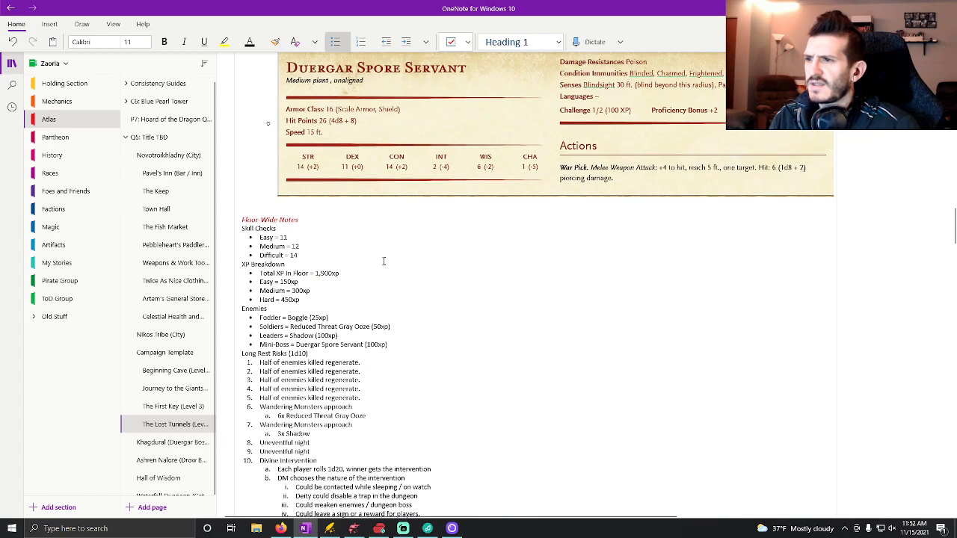
scroll(384, 261, "up", 15)
scroll(383, 265, "down", 6)
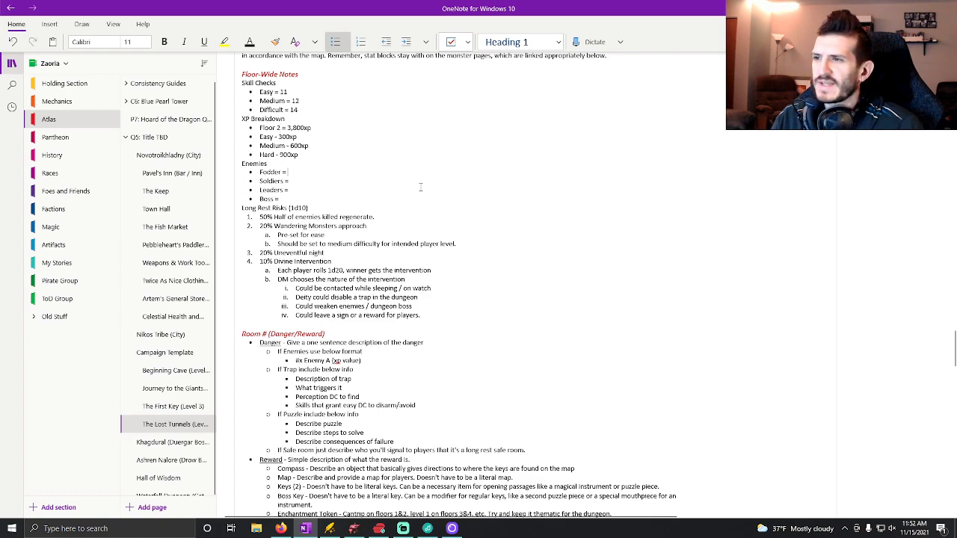
scroll(334, 192, "up", 15)
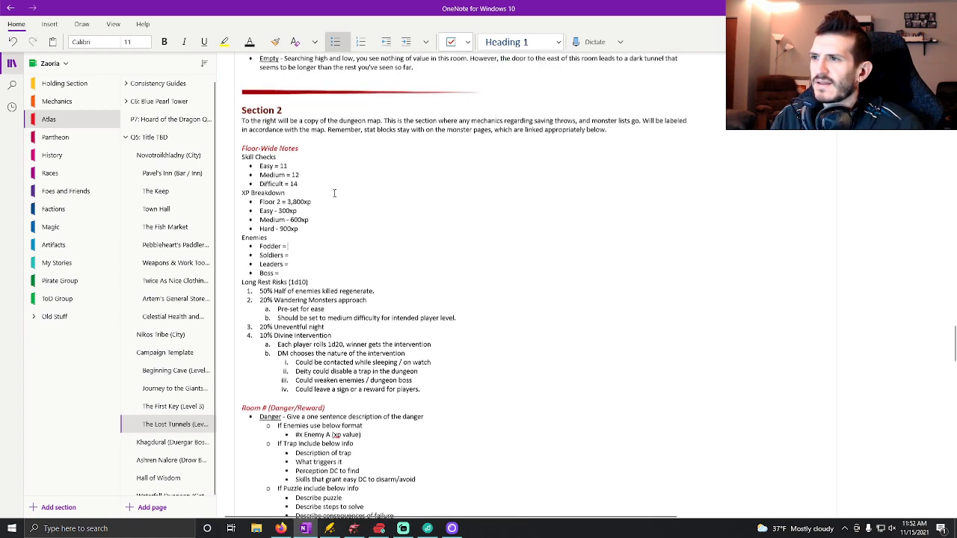
scroll(280, 301, "down", 15)
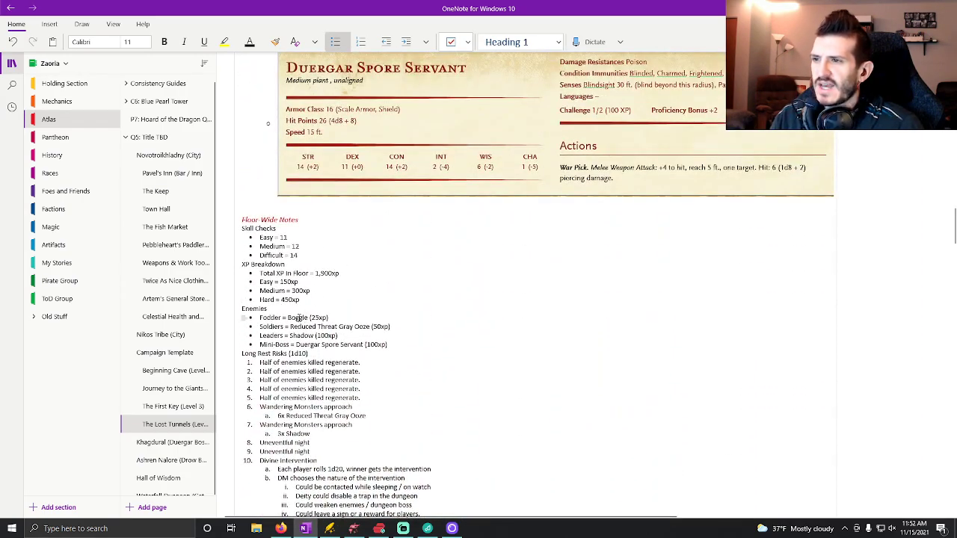
scroll(297, 317, "down", 2)
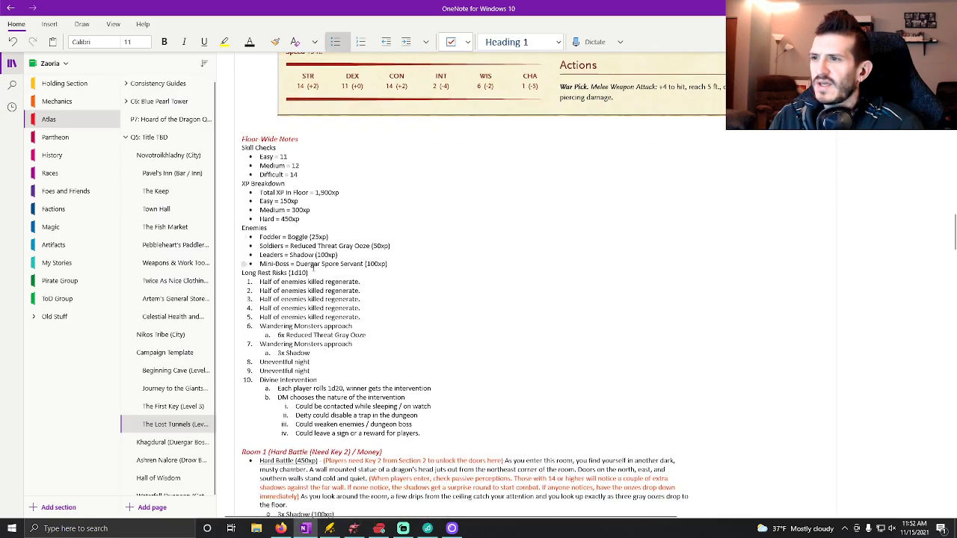
scroll(374, 307, "down", 20)
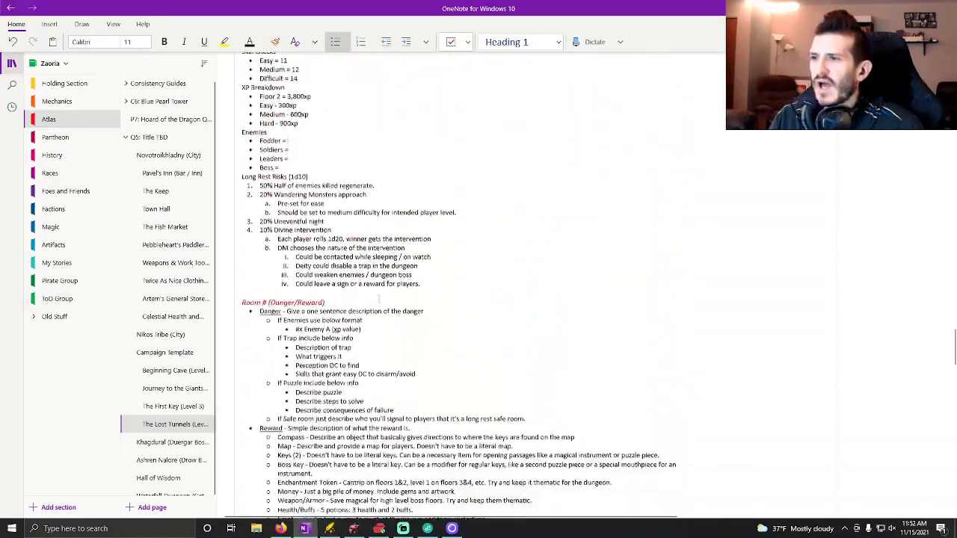
scroll(379, 302, "up", 20)
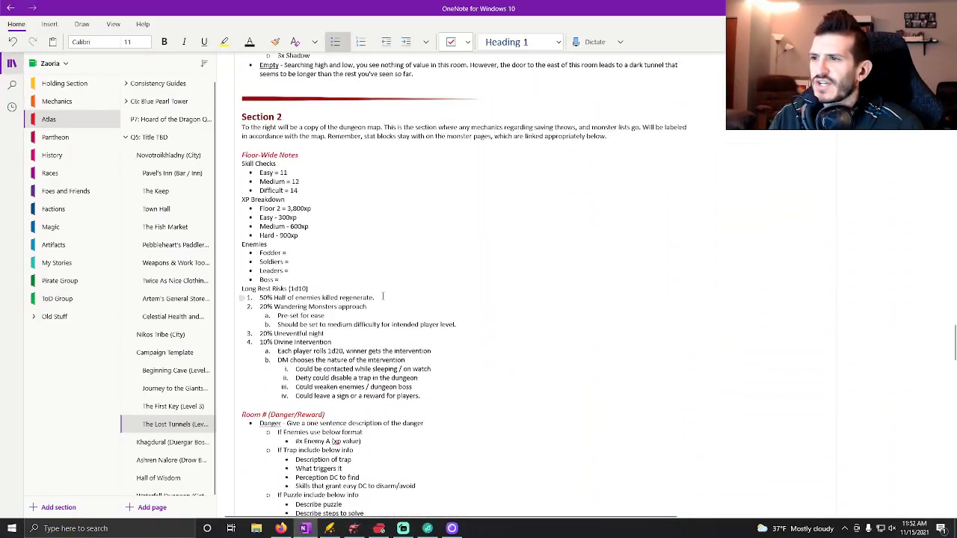
Fill in the Section 2 Fodder entry as Reduced Threat Gray Ooze (50xp), using the Section 1 enemies as reference.
left_click(387, 255)
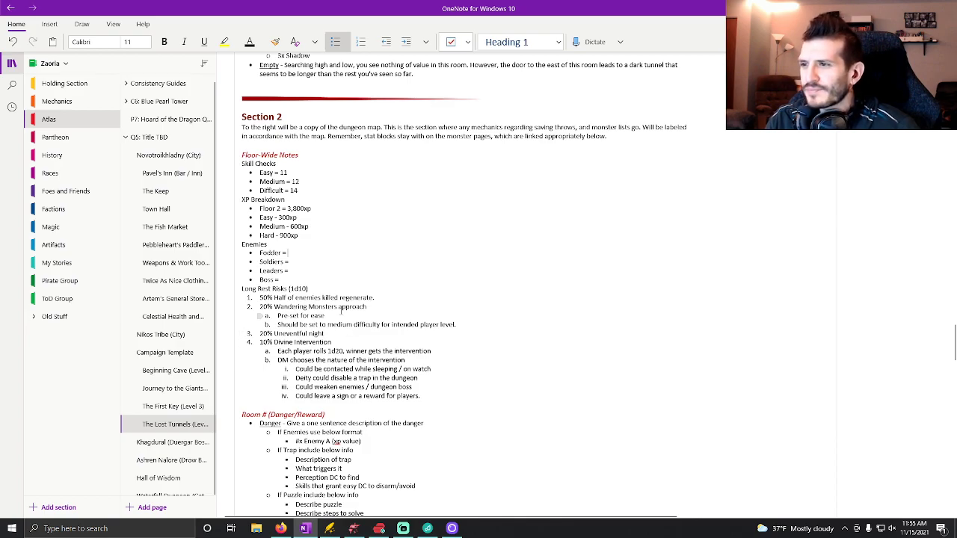
scroll(403, 262, "down", 15)
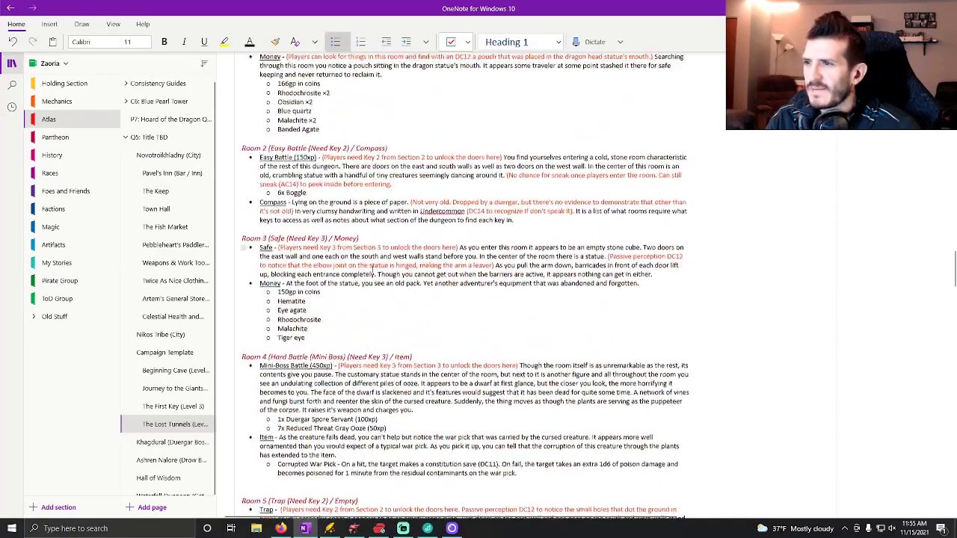
scroll(372, 268, "up", 3)
scroll(337, 262, "down", 3)
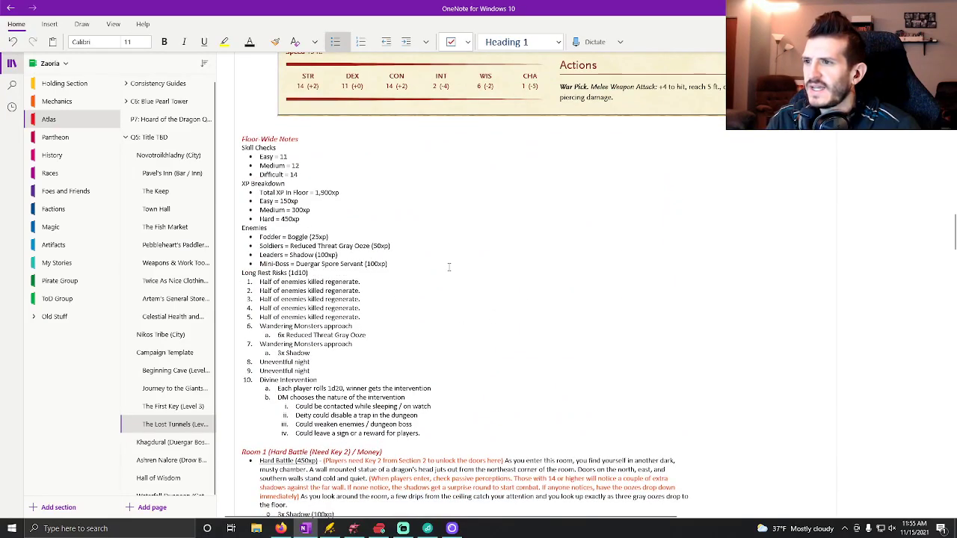
scroll(524, 342, "up", 15)
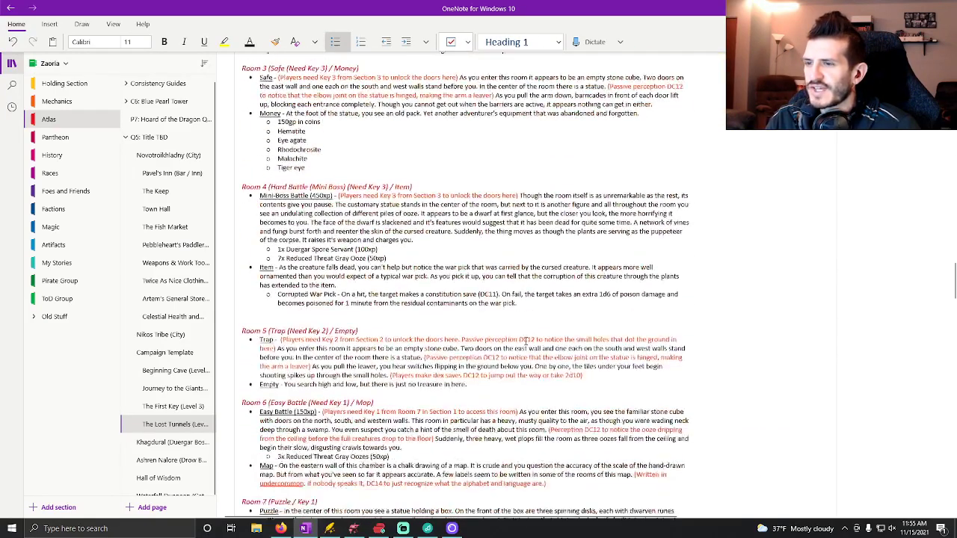
scroll(479, 321, "down", 1)
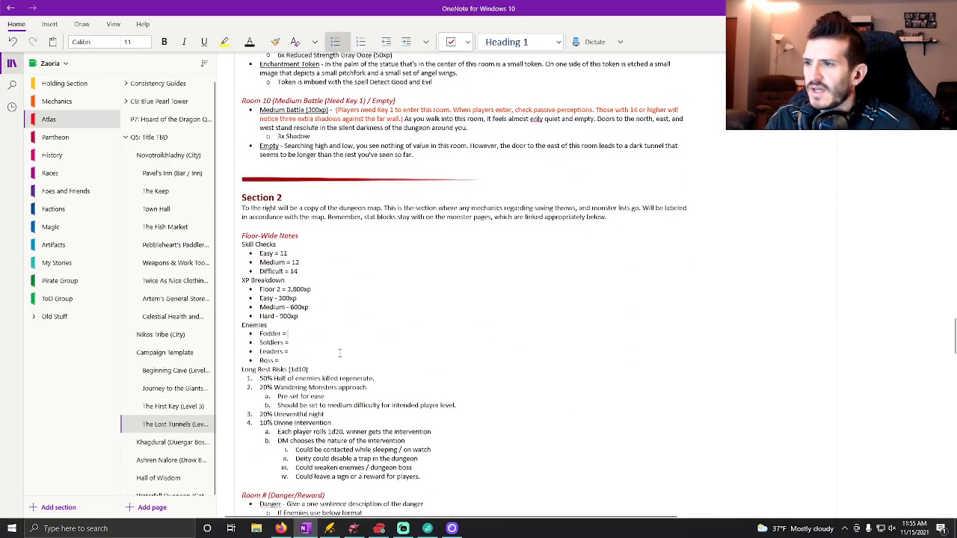
left_click(330, 330)
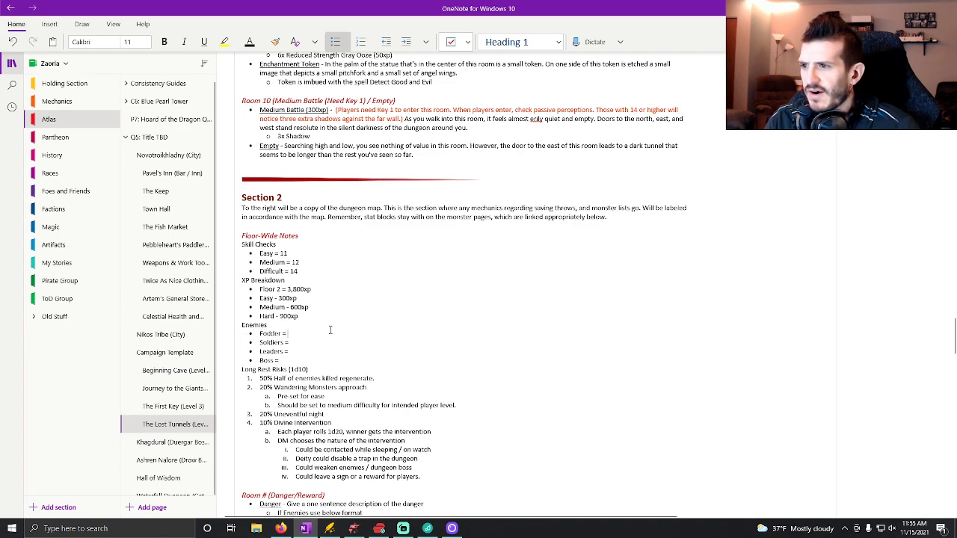
type("Rede")
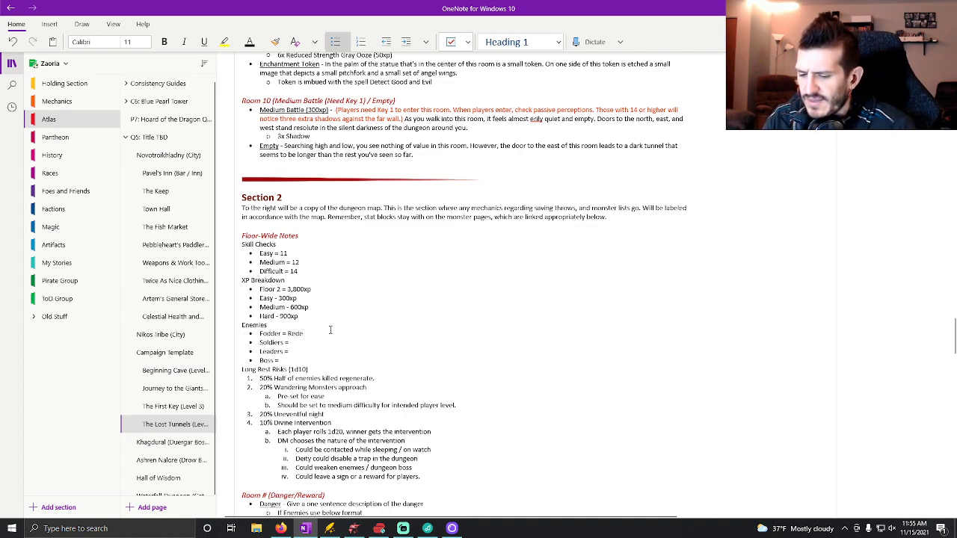
type("uced Thral")
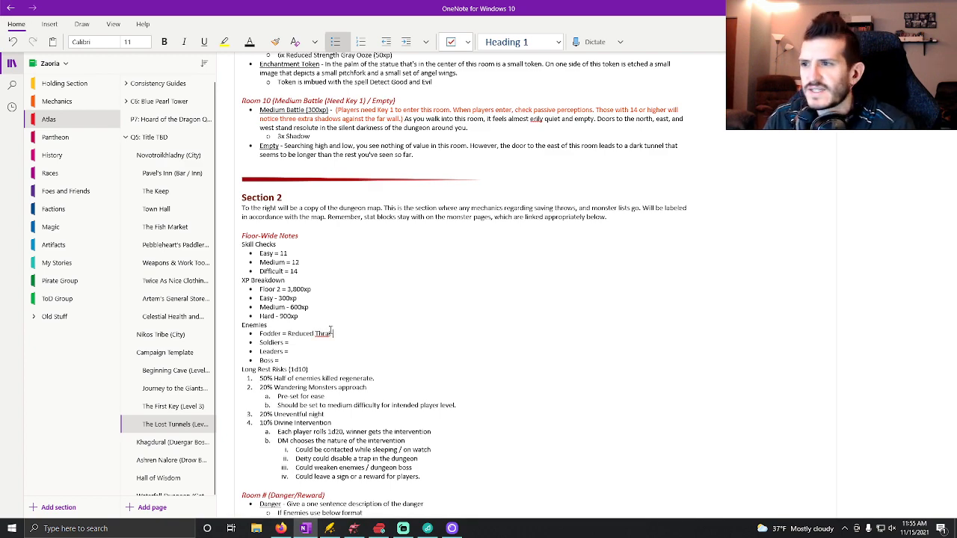
key("BackSpace")
type("eat")
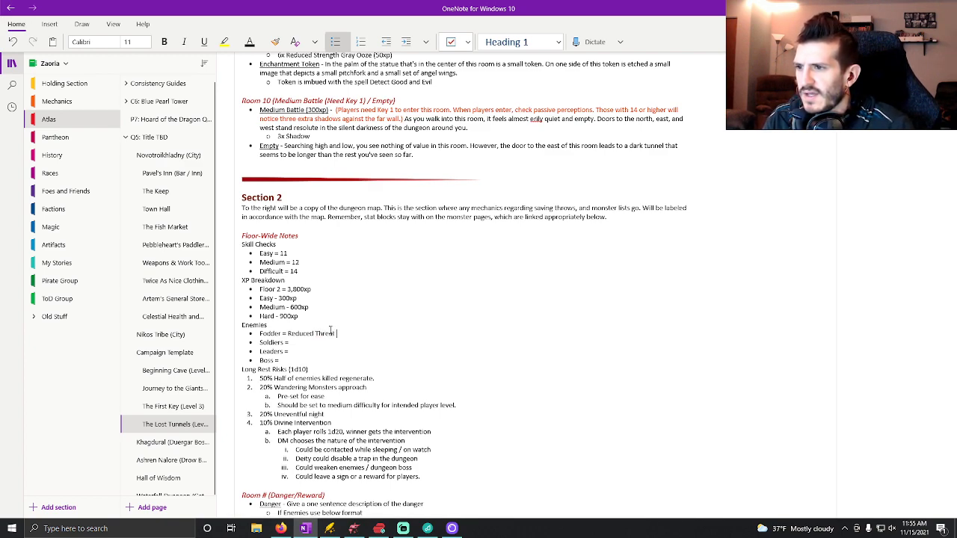
type(" Gray Ooze")
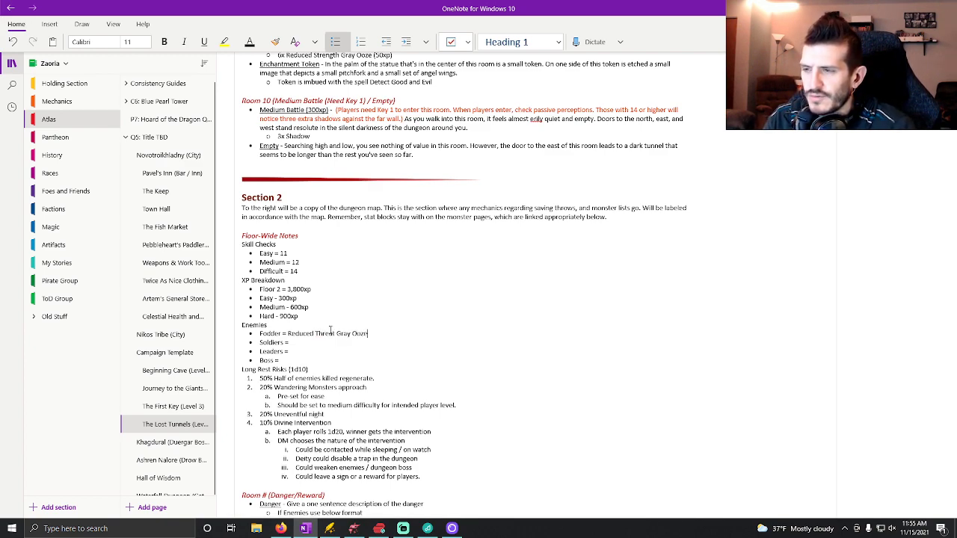
type(" (50xp")
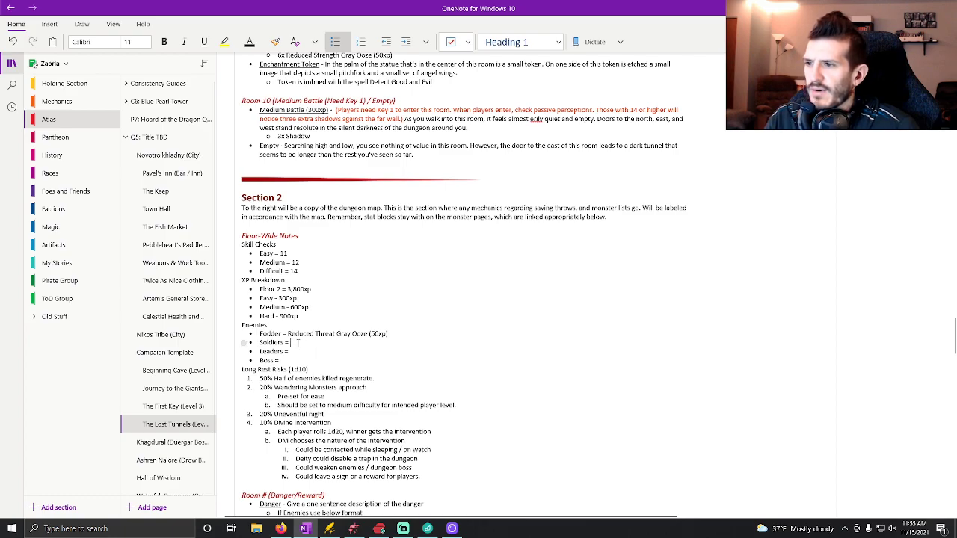
Fill in the Section 2 Soldiers entry as Shadow (100xp), checking the Section 1 enemy list for reference.
scroll(297, 343, "up", 20)
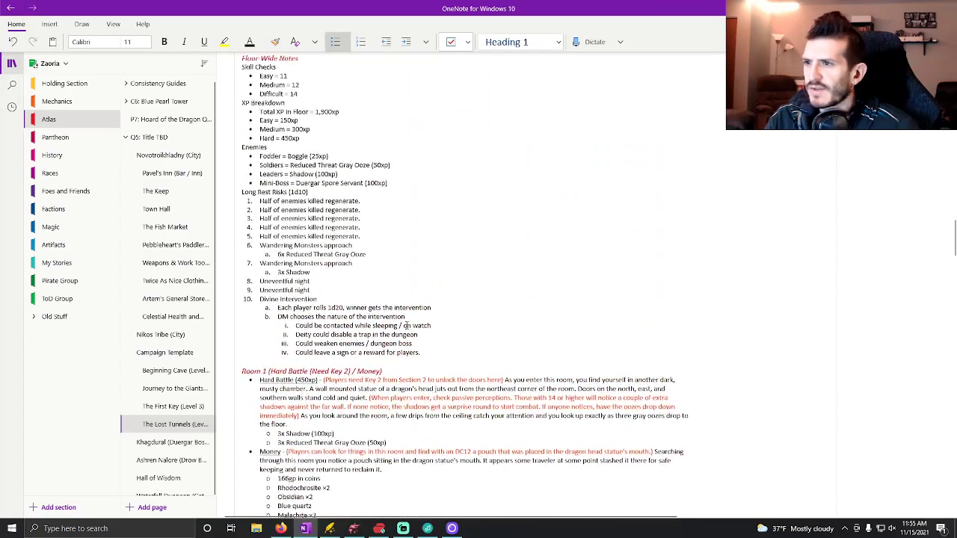
scroll(406, 325, "up", 2)
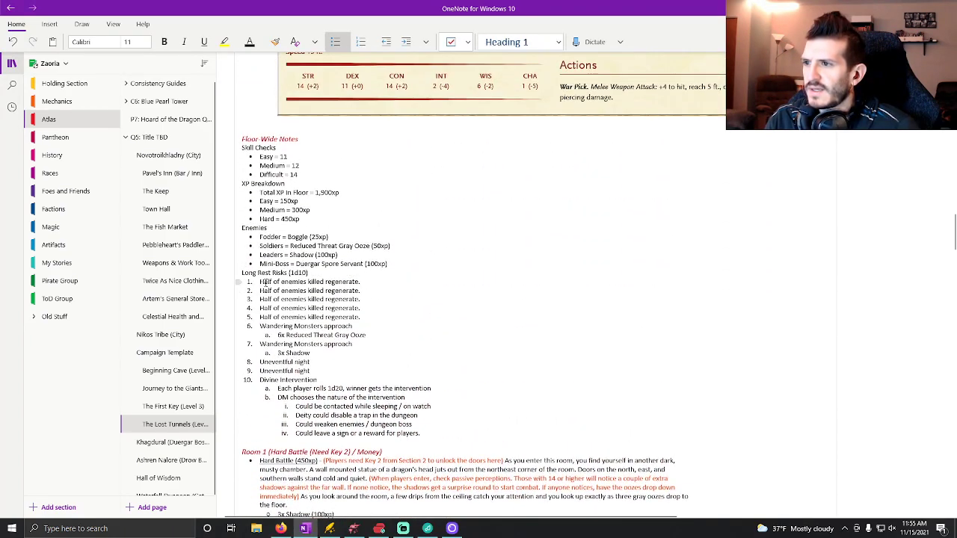
scroll(455, 300, "down", 4)
scroll(455, 300, "down", 20)
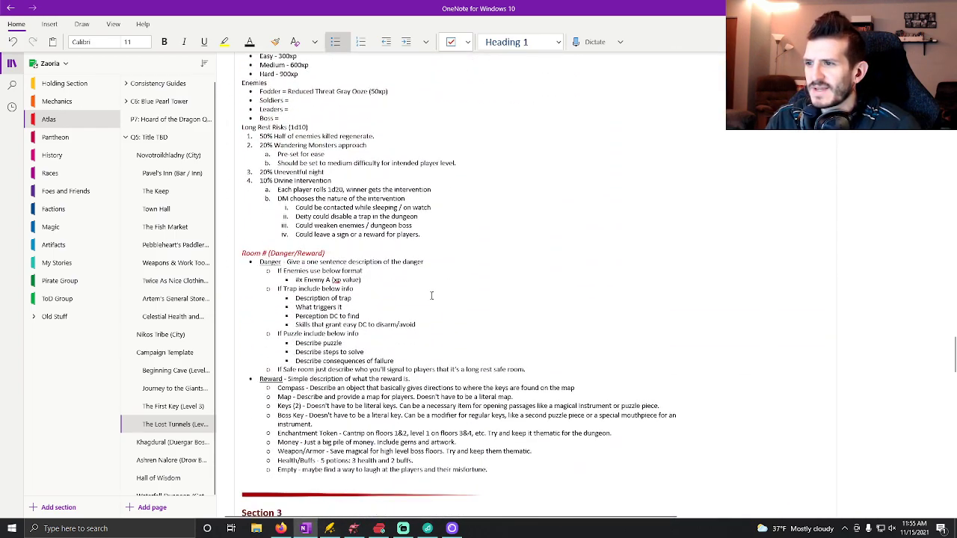
scroll(403, 280, "up", 4)
type("Shadow (100xp)")
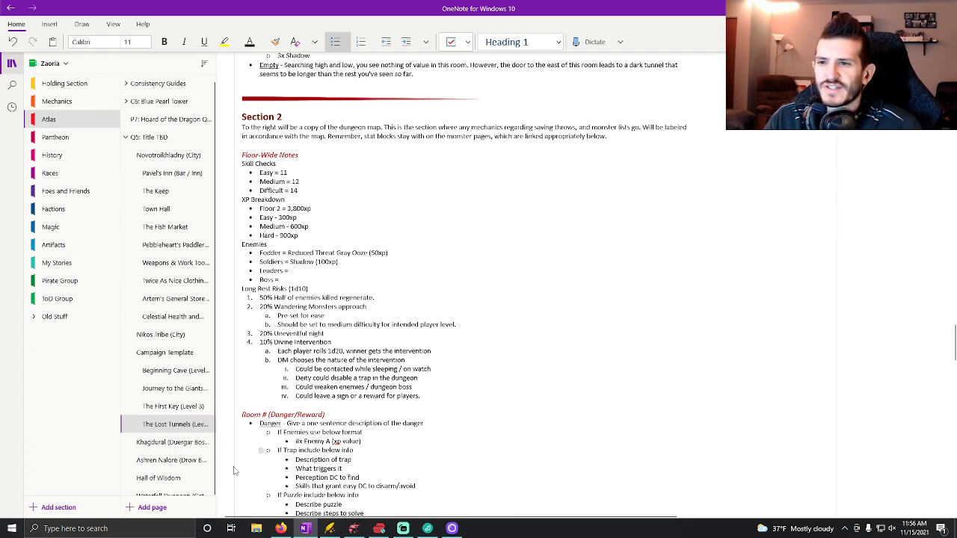
Switch to Dungeondraft and examine the Section 2 map, including the lower rooms 5 to 10 and their corridors.
left_click(352, 528)
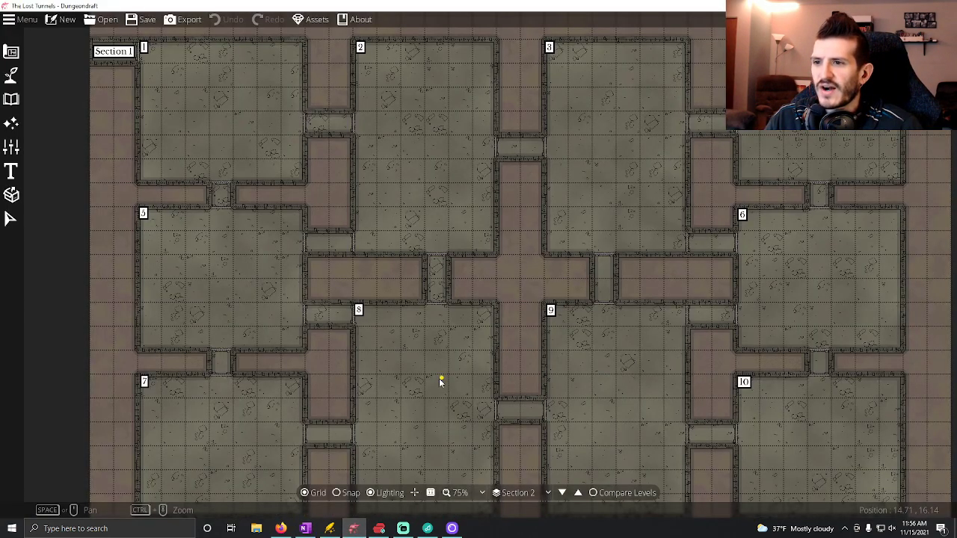
scroll(441, 381, "down", 2)
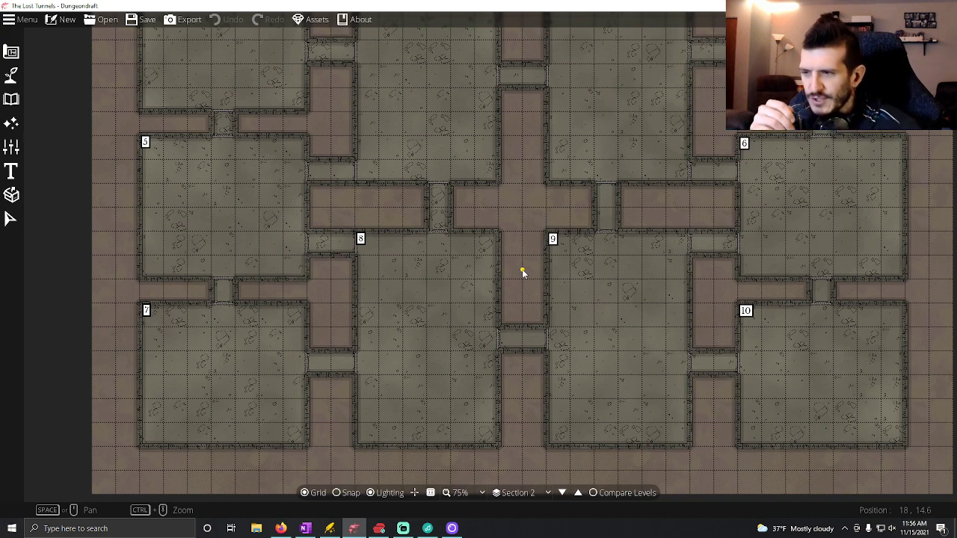
Switch to OneNote and review the Section 1 enemy tiers and room battles against the unfinished Section 2 Leaders entry.
left_click(305, 528)
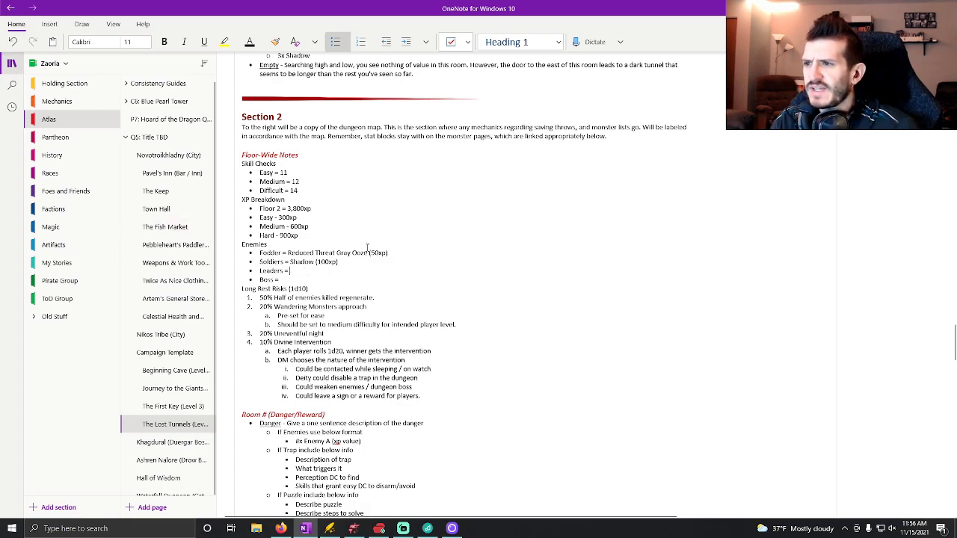
scroll(367, 247, "up", 5)
scroll(367, 247, "down", 12)
scroll(369, 264, "up", 6)
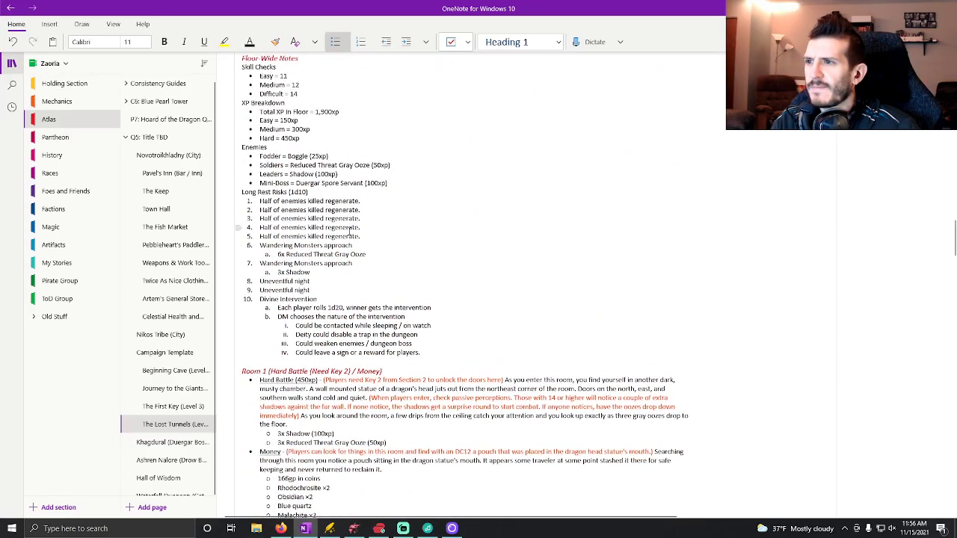
scroll(435, 275, "down", 10)
scroll(435, 275, "down", 5)
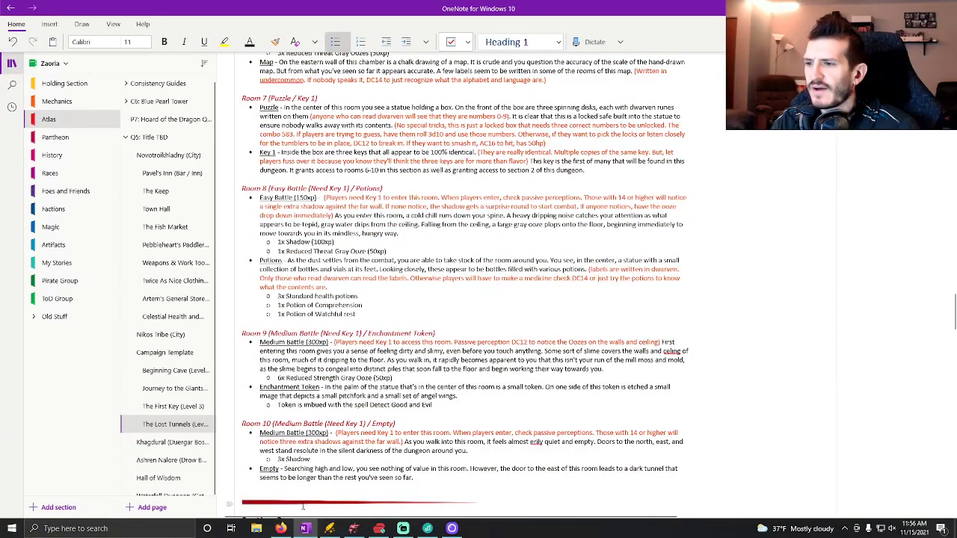
Switch to Firefox and open the D&D Beyond monster listing.
left_click(281, 527)
left_click(53, 11)
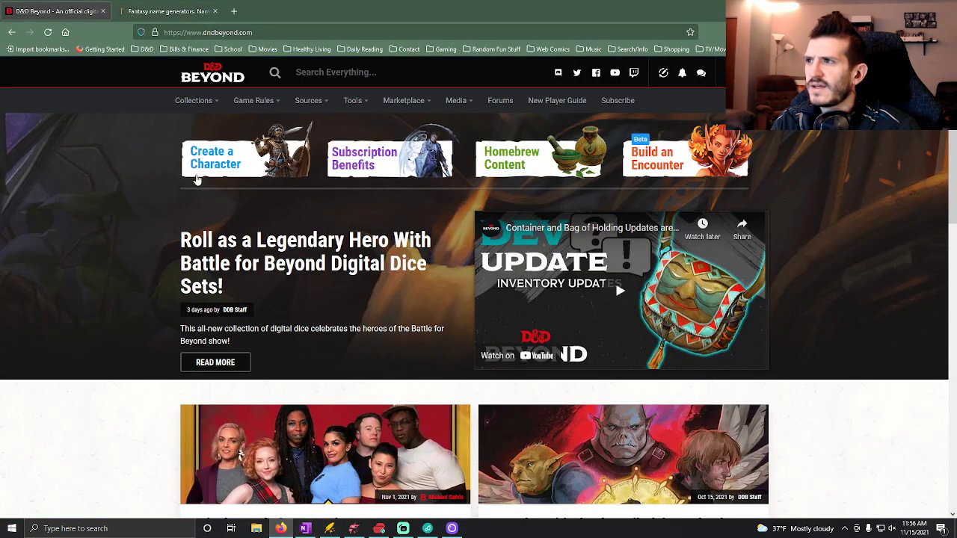
mouse_move(248, 102)
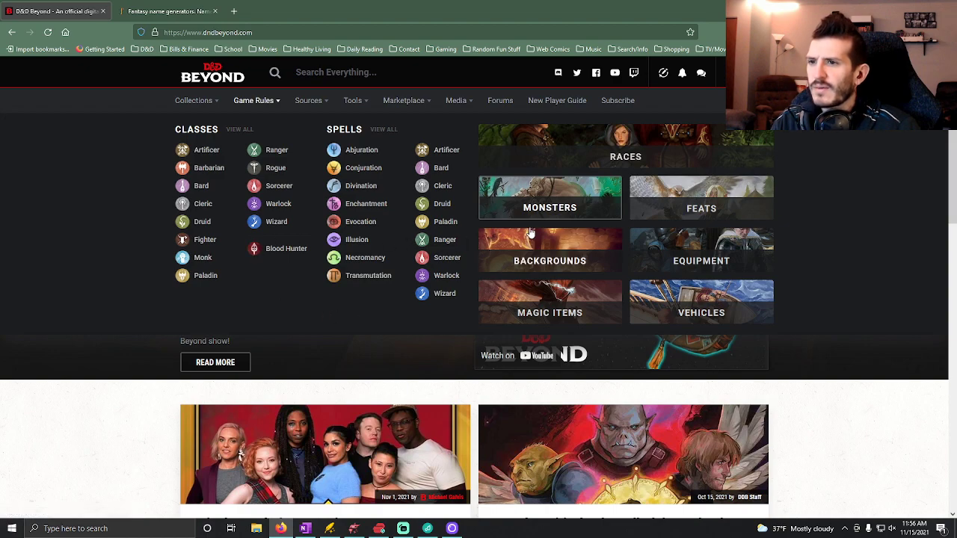
left_click(556, 199)
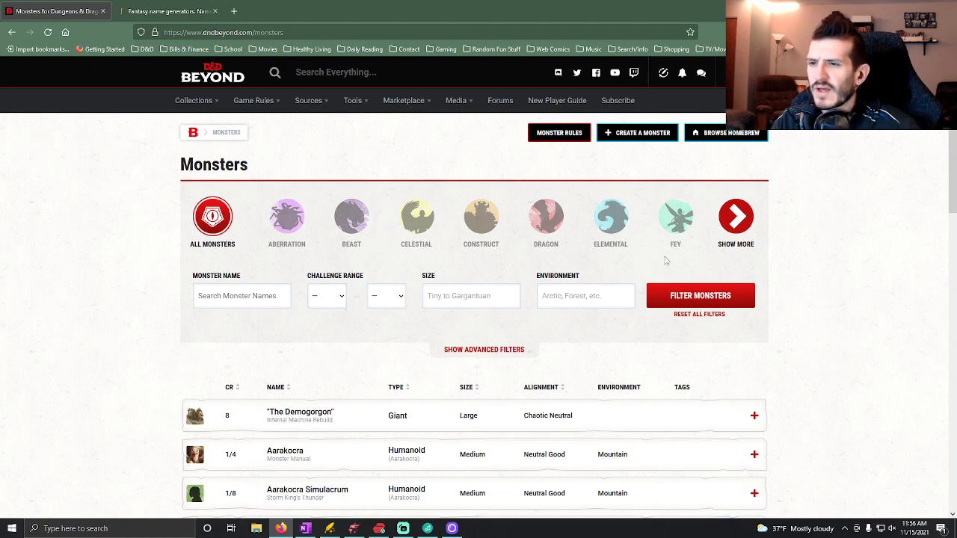
scroll(441, 284, "down", 2)
scroll(434, 314, "up", 2)
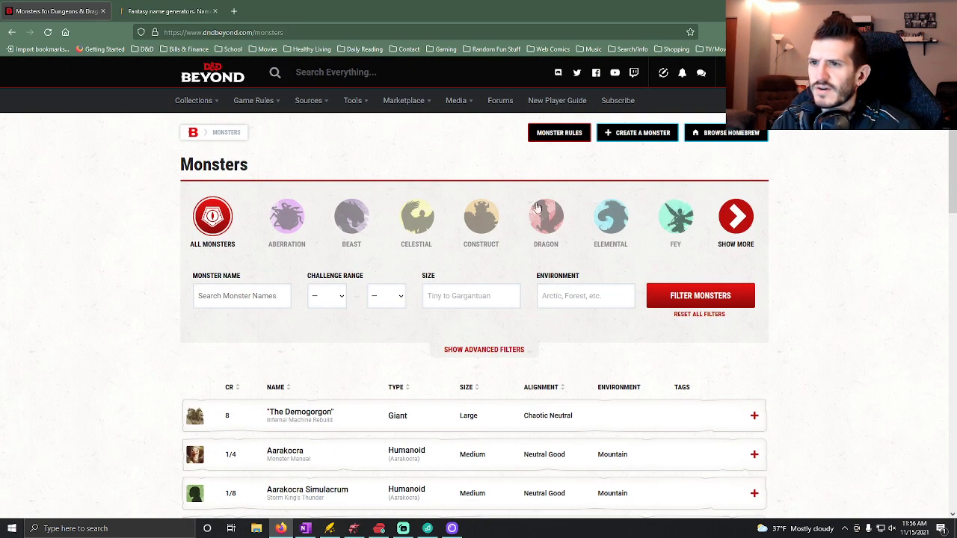
Filter the monster listing to the Aberration, Monstrosity, Ooze and Undead types, leaving Beast out.
left_click(296, 219)
left_click(351, 217)
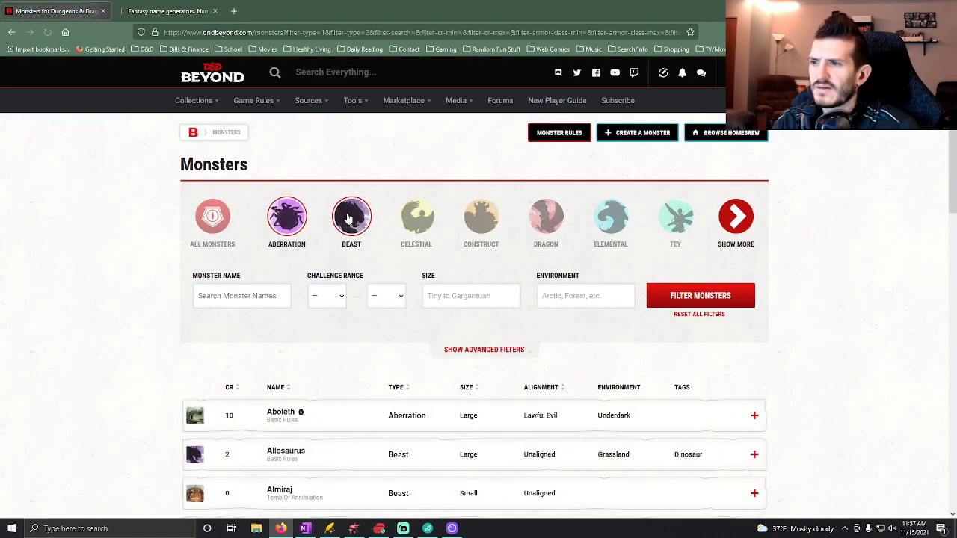
left_click(351, 218)
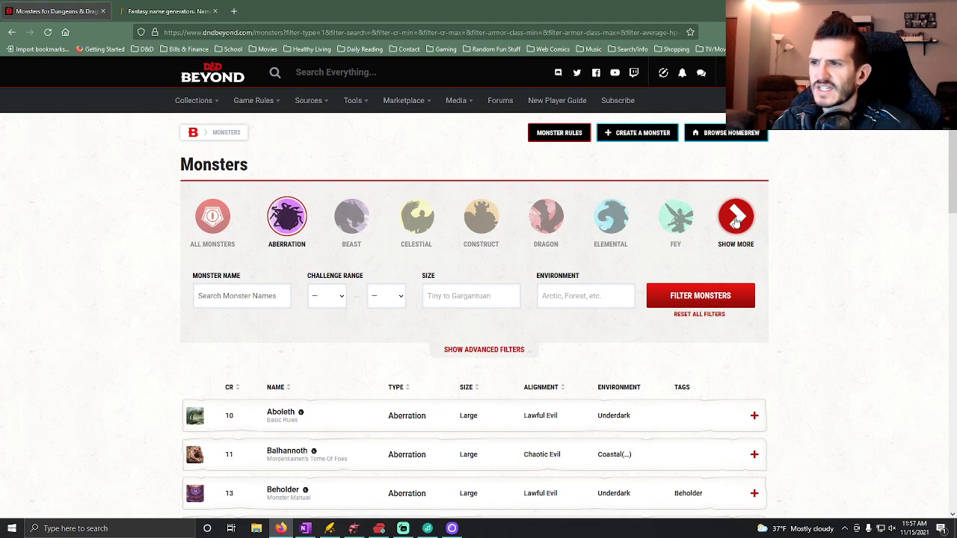
left_click(736, 219)
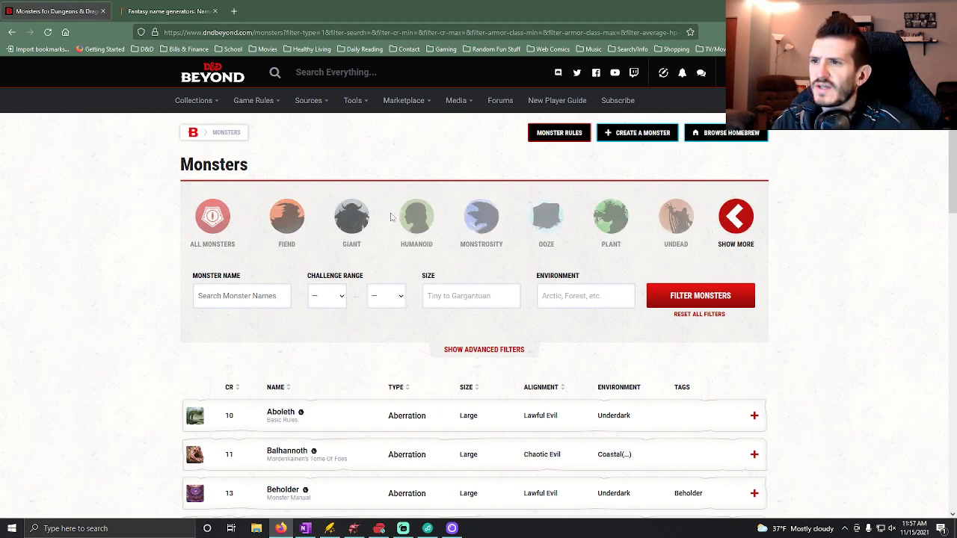
left_click(484, 224)
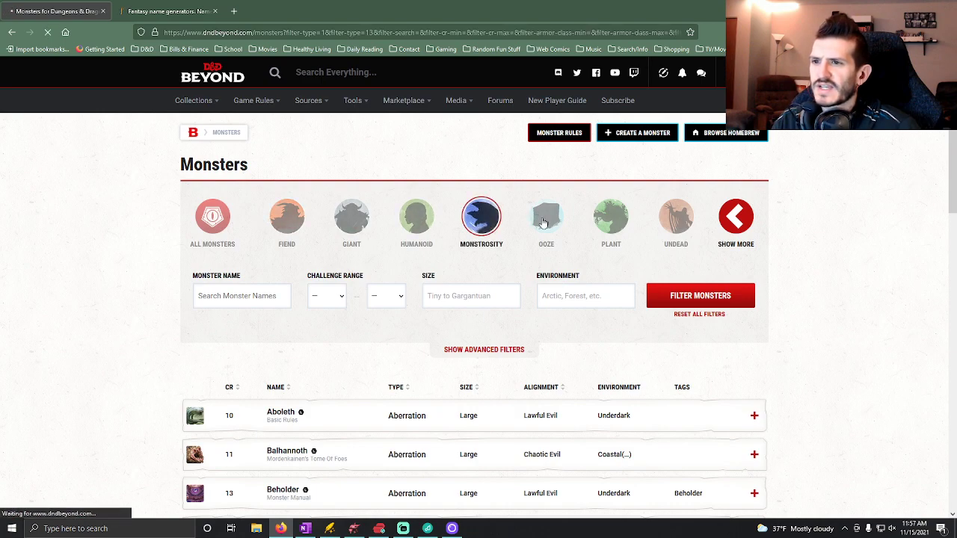
left_click(735, 218)
left_click(545, 220)
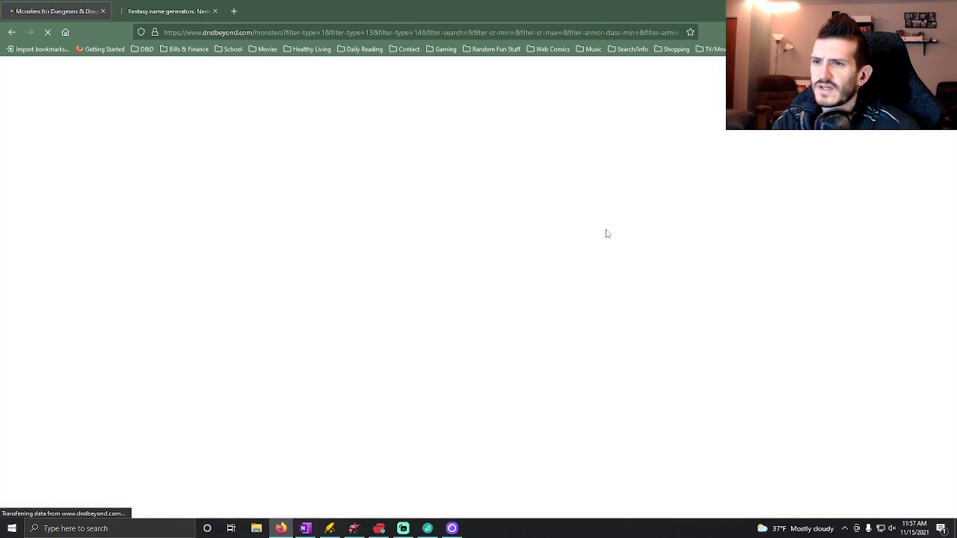
left_click(736, 218)
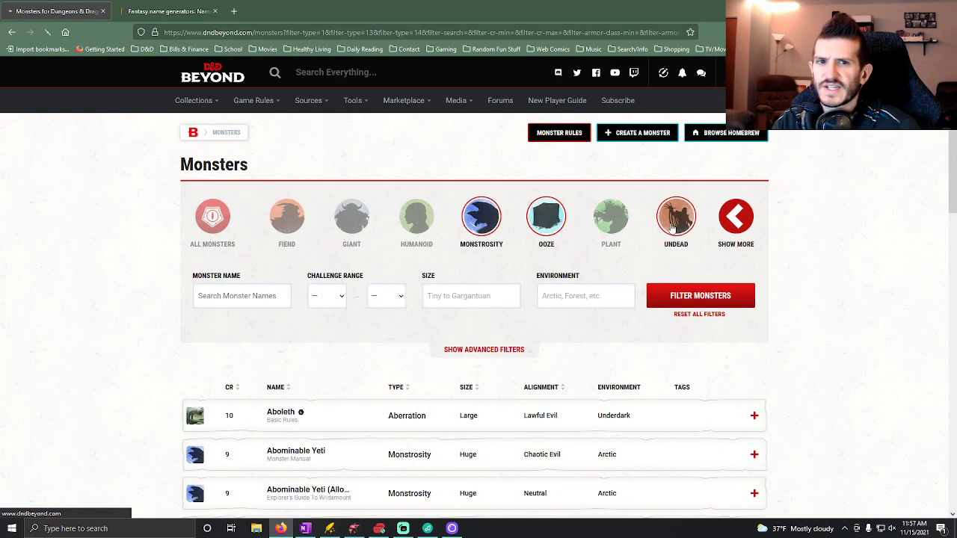
left_click(671, 224)
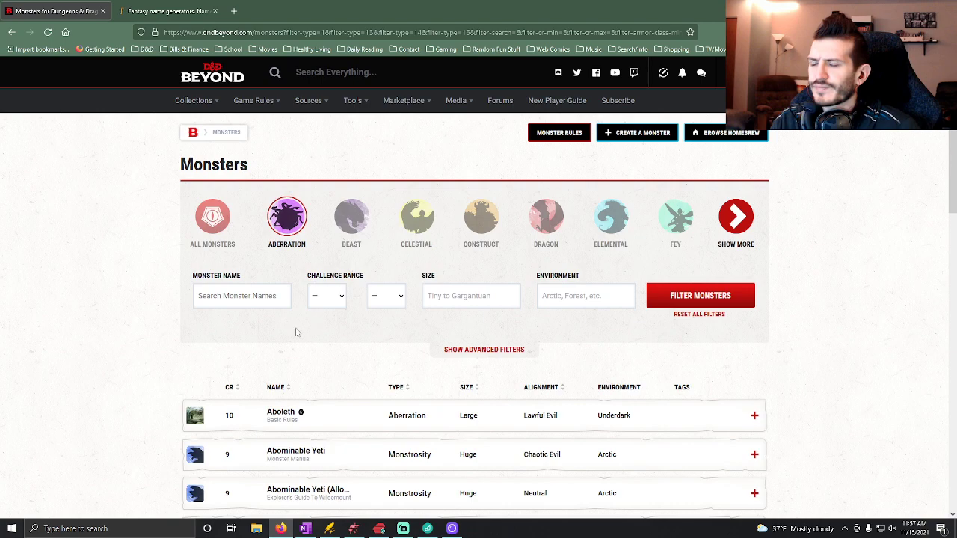
Sort the filtered monsters by ascending challenge rating and go to page 3 of the results.
scroll(279, 348, "down", 1)
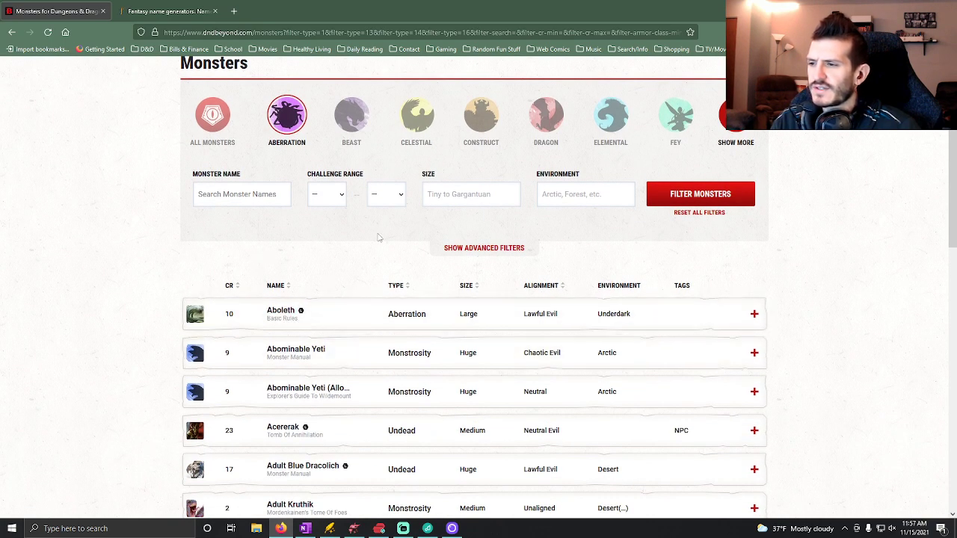
left_click(234, 287)
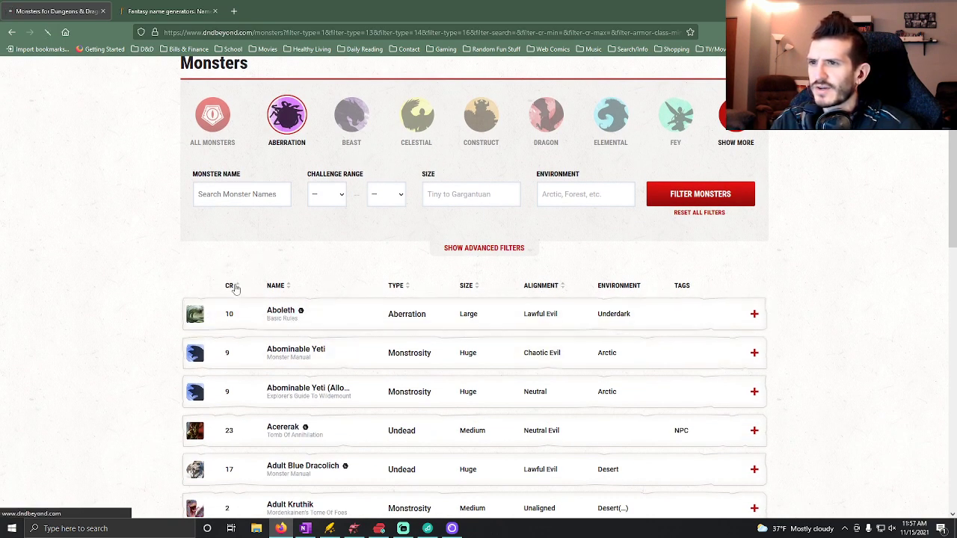
scroll(359, 329, "down", 10)
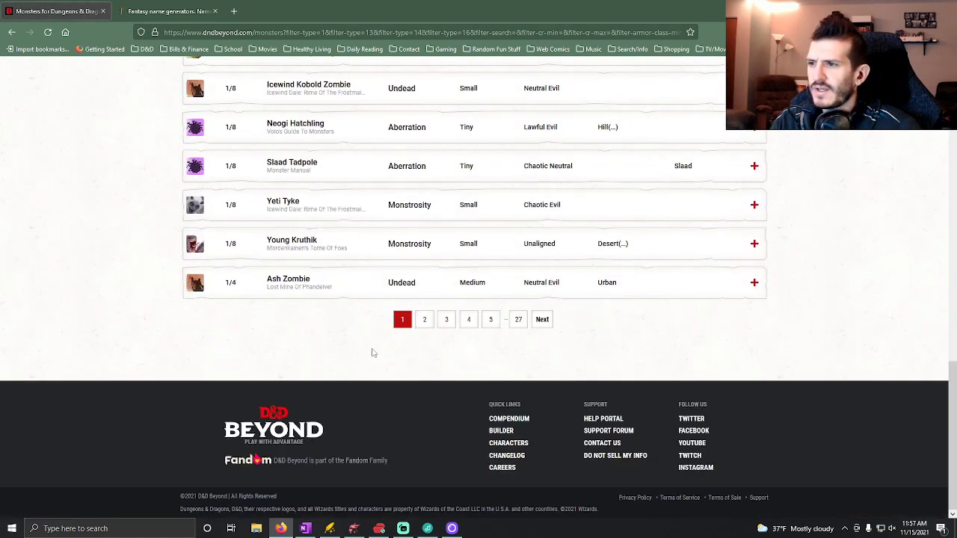
left_click(446, 319)
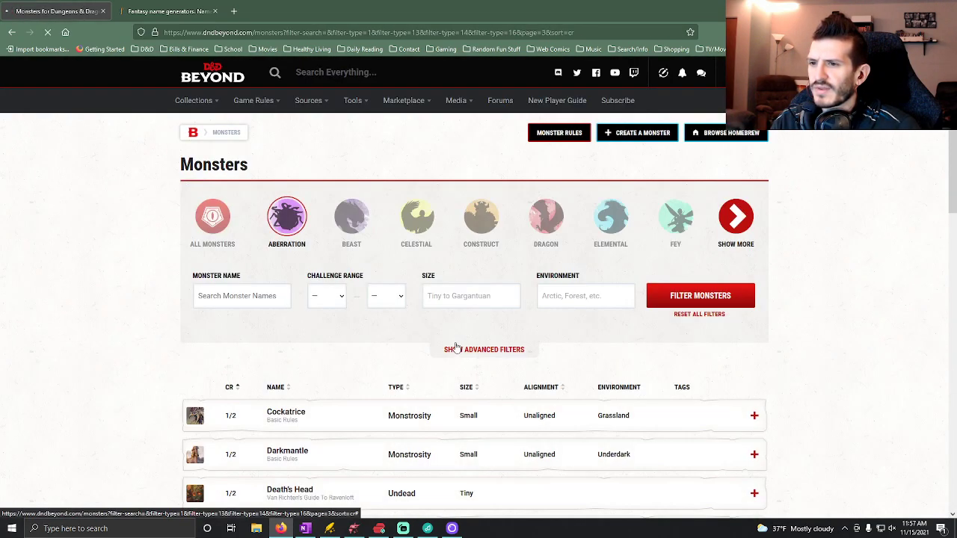
Expand the Gray Ooze entry to read its stat block and XP value, and collapse it again.
scroll(458, 349, "down", 5)
left_click(338, 375)
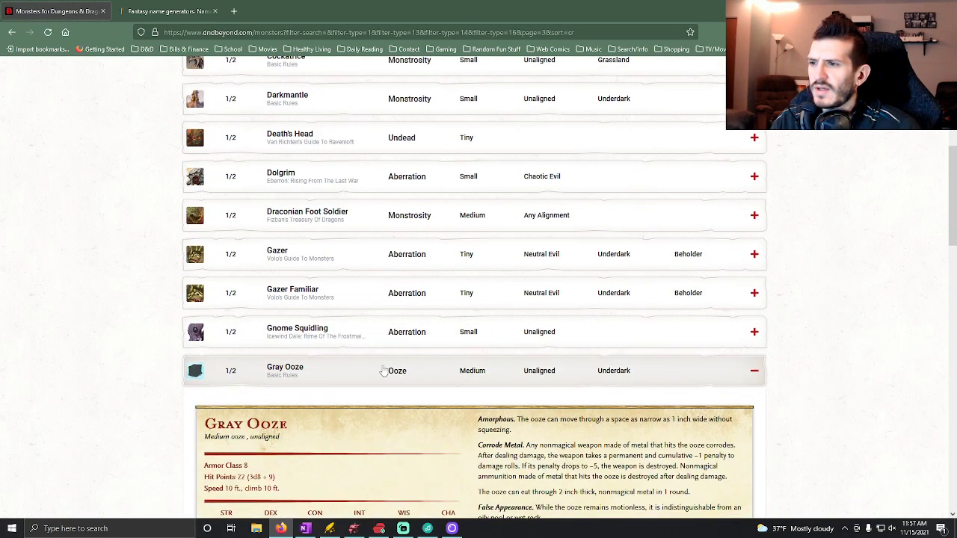
scroll(388, 366, "down", 3)
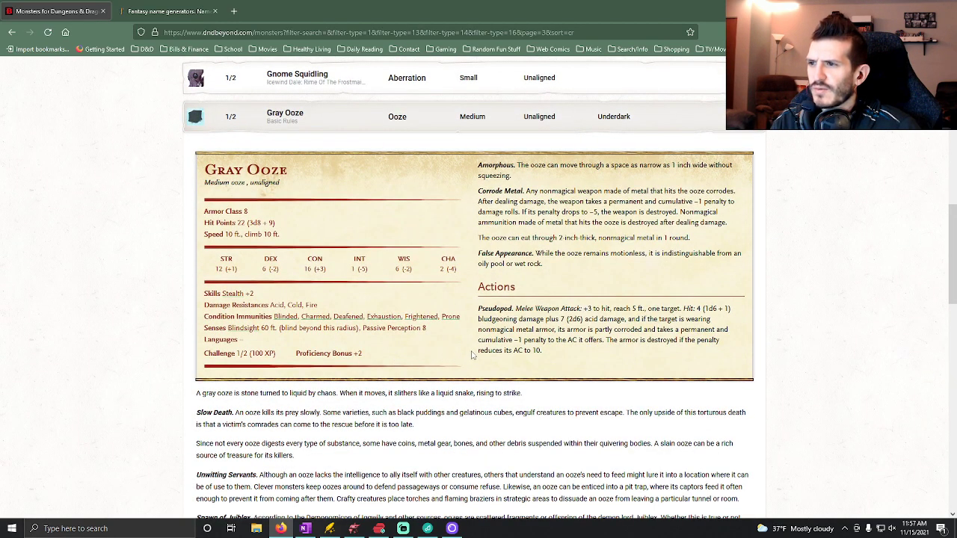
scroll(419, 340, "up", 3)
left_click(356, 330)
Go to page 4 of the results and check the stat block and XP value of Basilisk (Young).
scroll(384, 369, "down", 7)
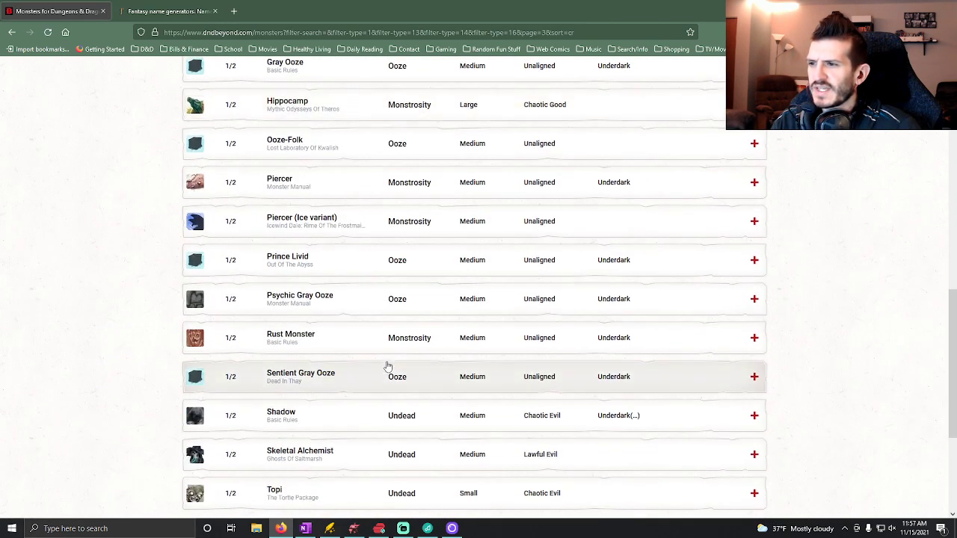
left_click(481, 320)
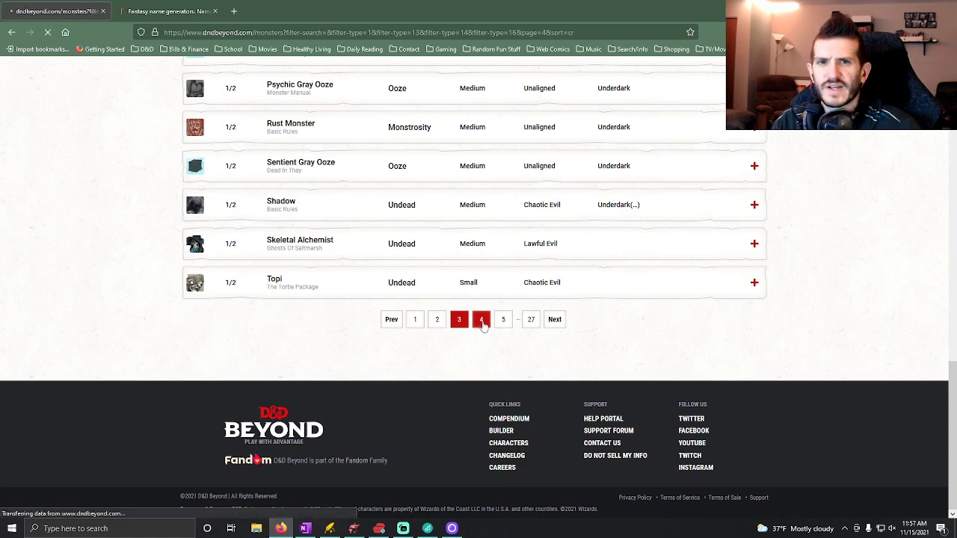
scroll(402, 325, "down", 3)
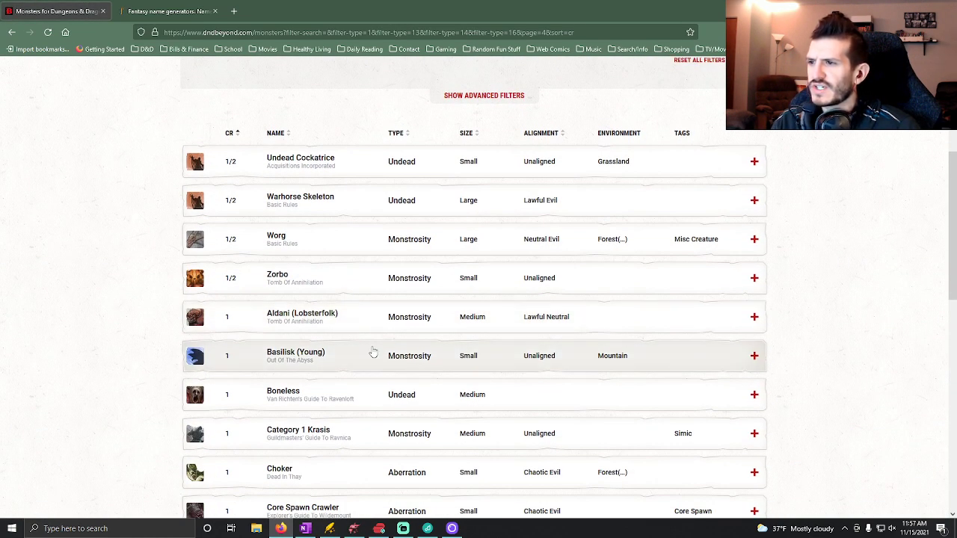
left_click(372, 355)
scroll(380, 347, "down", 2)
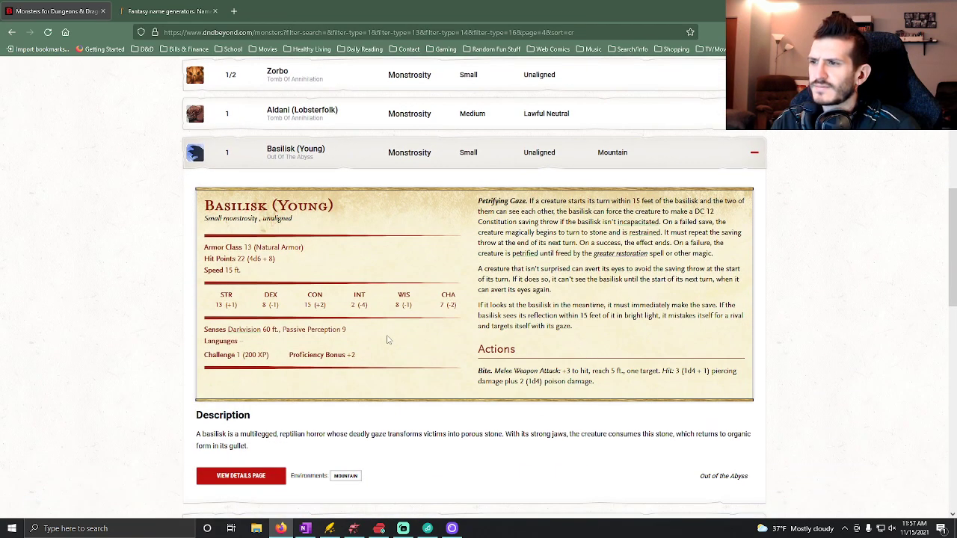
left_click(352, 154)
Go to page 5 of the results and check the Ankheg's stat block and XP value.
scroll(367, 246, "down", 5)
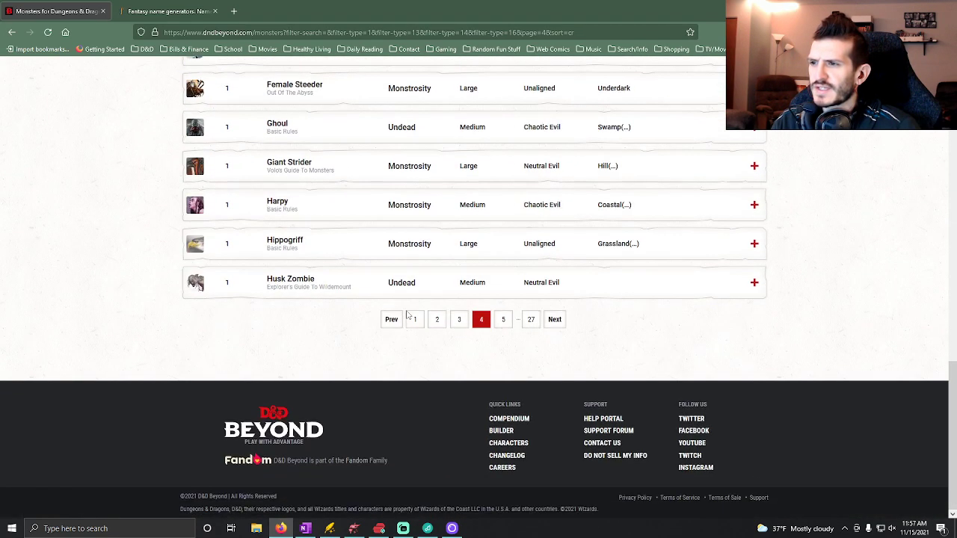
left_click(503, 320)
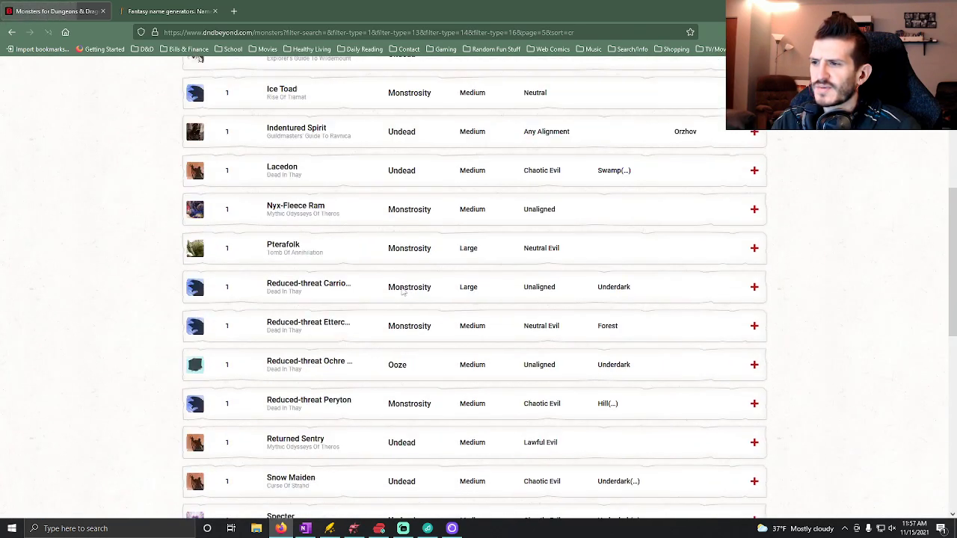
scroll(401, 291, "down", 10)
left_click(351, 262)
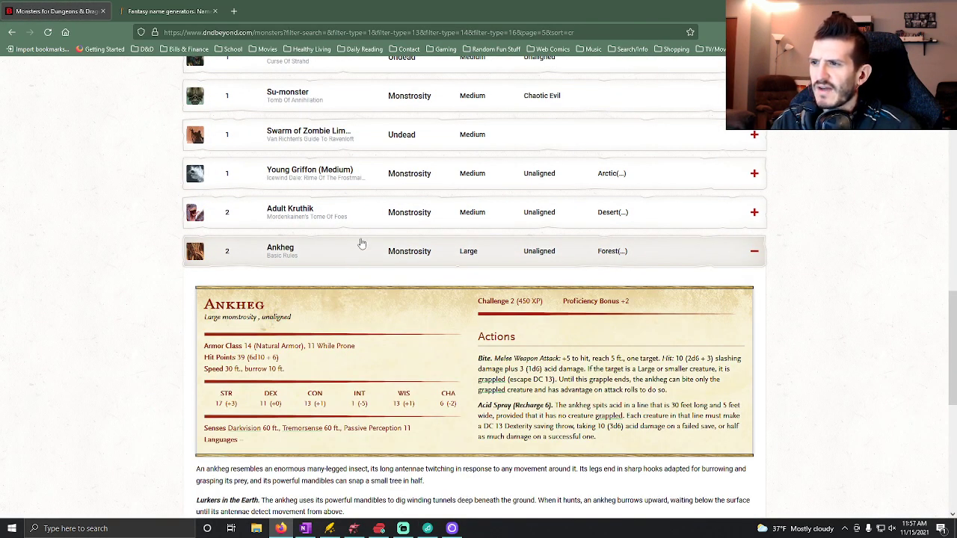
left_click(357, 243)
Return to page 4 of the results and view the artwork of the Boneless.
left_click(450, 327)
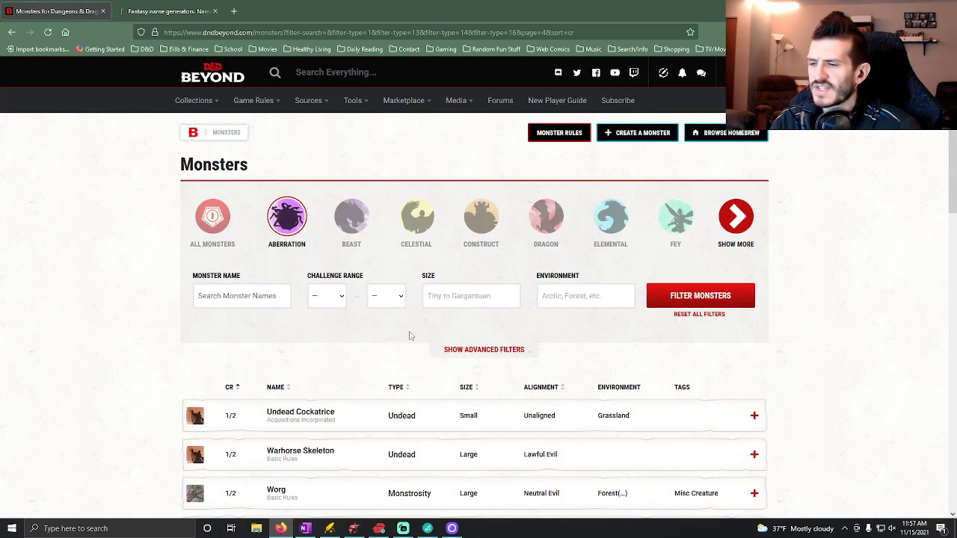
scroll(411, 337, "down", 4)
scroll(412, 270, "down", 5)
scroll(408, 273, "up", 3)
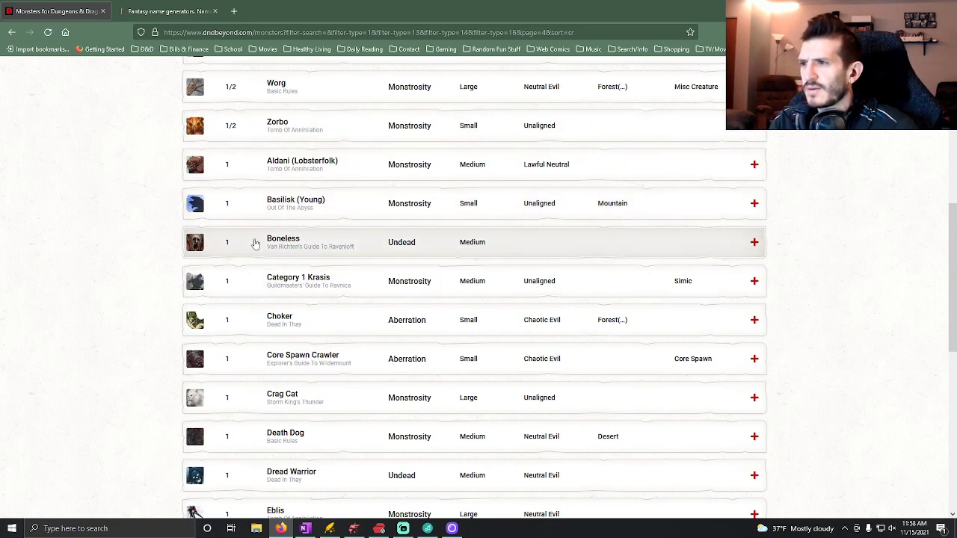
left_click(197, 244)
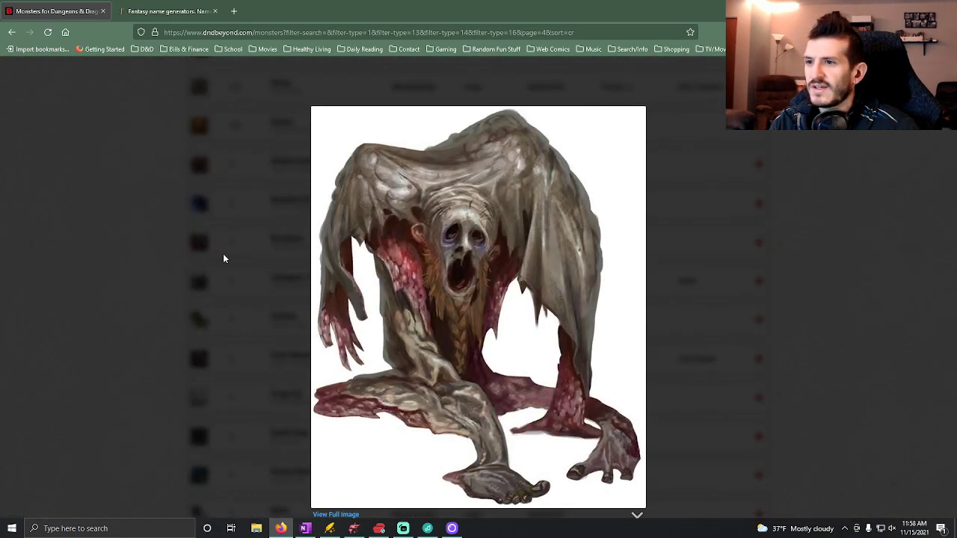
left_click(150, 270)
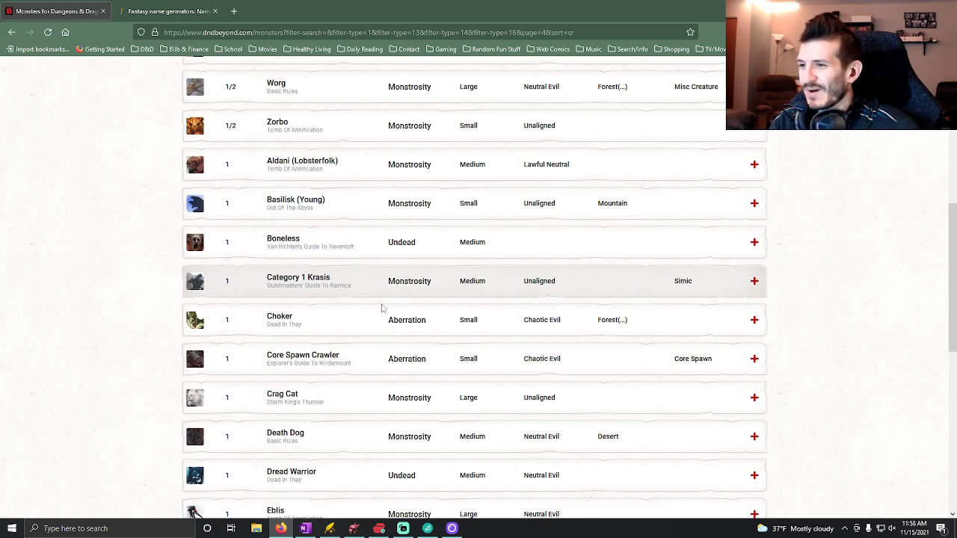
Look through the other challenge 1 monsters on this page and view the Boneless artwork once more.
scroll(379, 328, "down", 1)
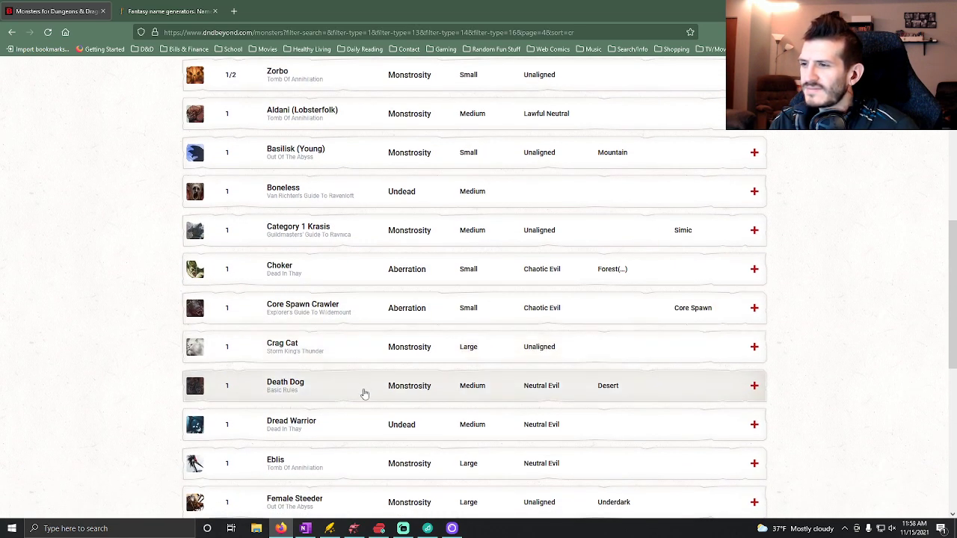
scroll(366, 379, "down", 1)
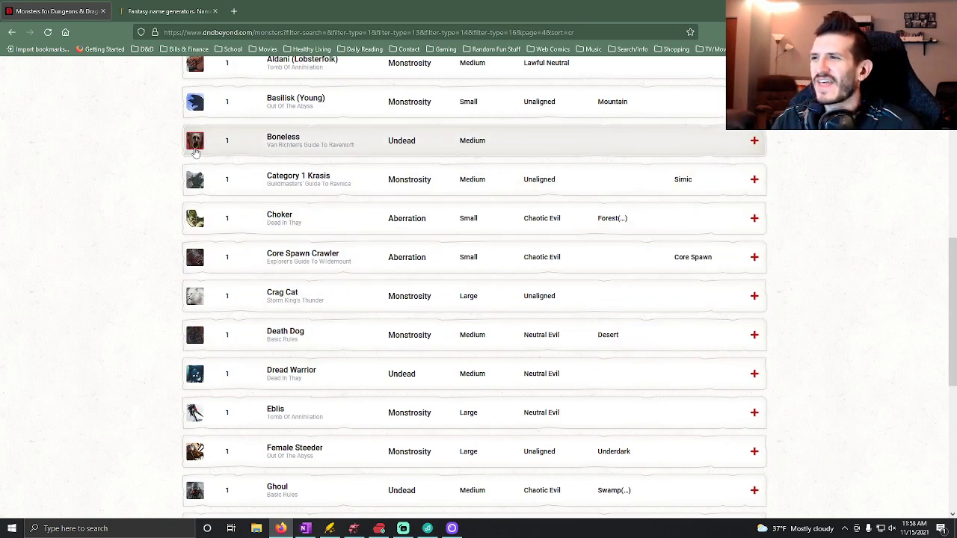
left_click(194, 152)
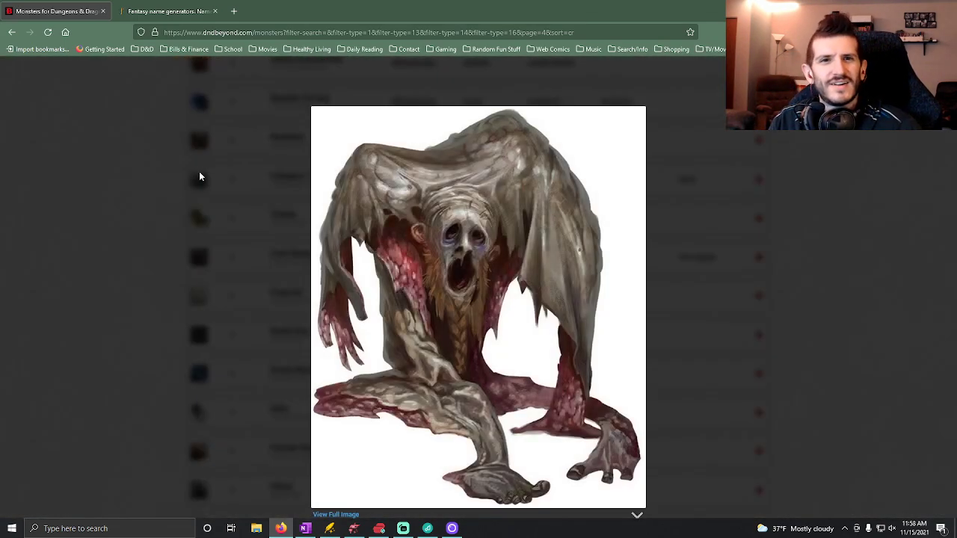
left_click(124, 200)
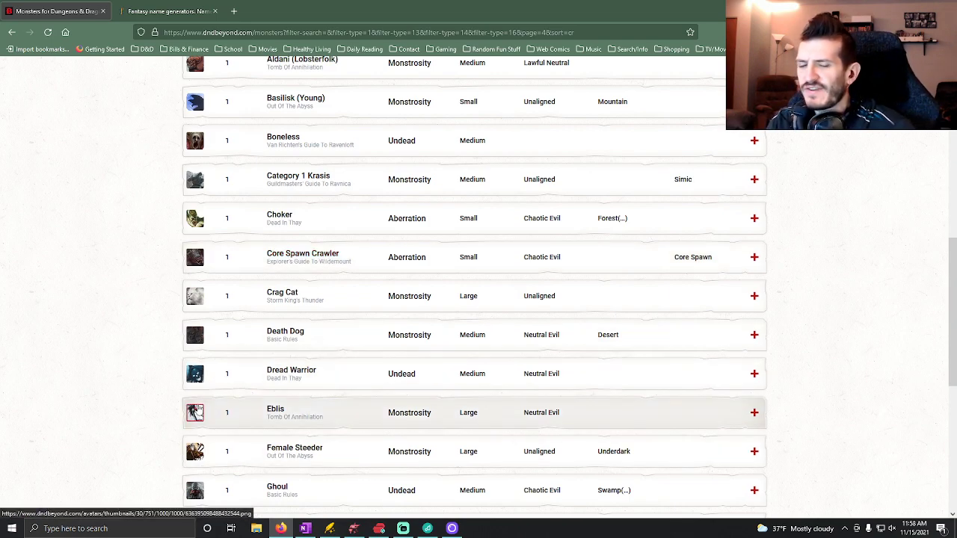
Go through the rest of page 4, open page 5 of the results, and view the Strahd Zombie's artwork.
scroll(149, 382, "down", 2)
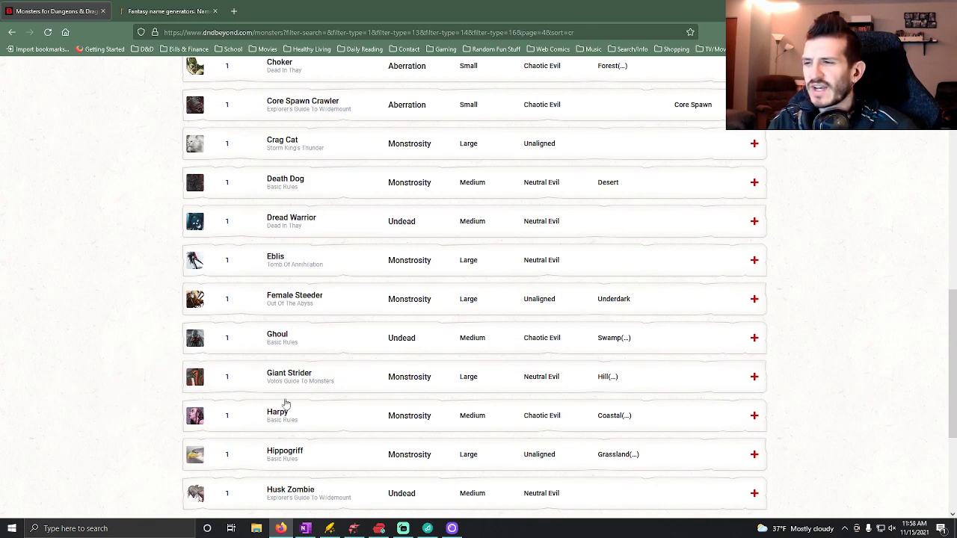
scroll(126, 411, "down", 2)
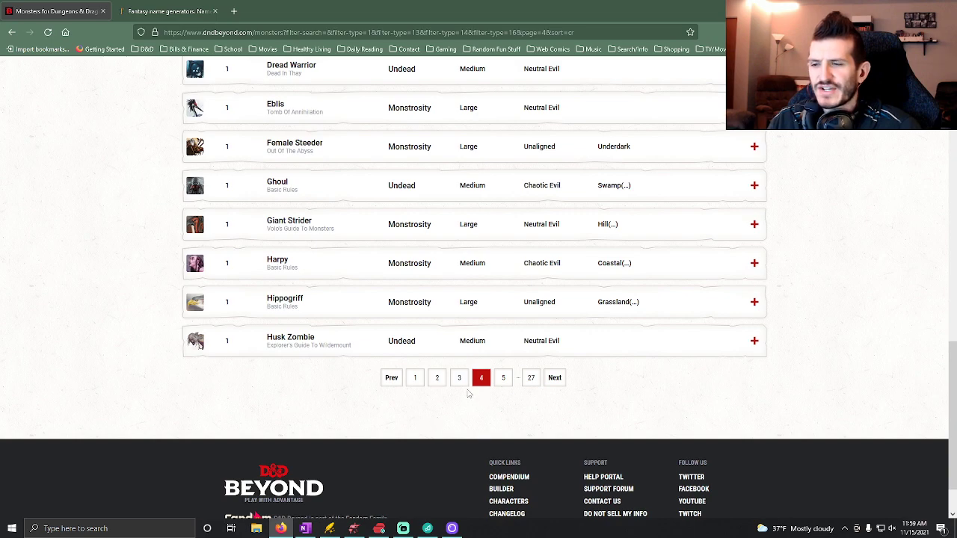
left_click(505, 385)
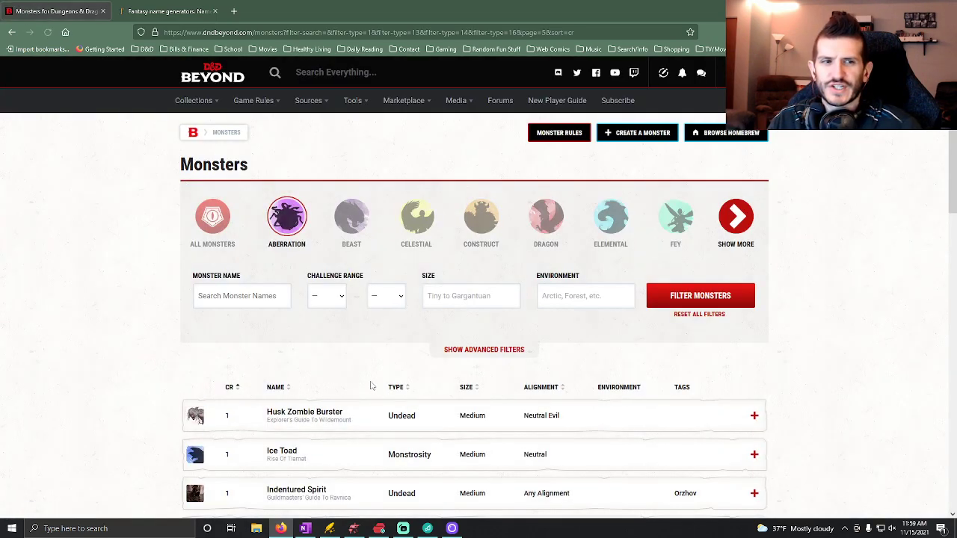
scroll(74, 348, "down", 1)
scroll(145, 351, "down", 2)
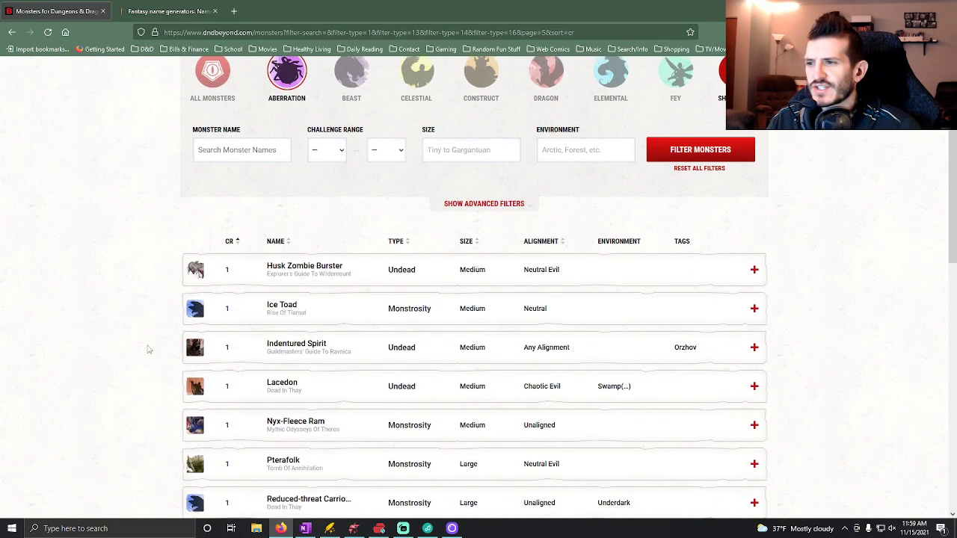
scroll(130, 361, "down", 6)
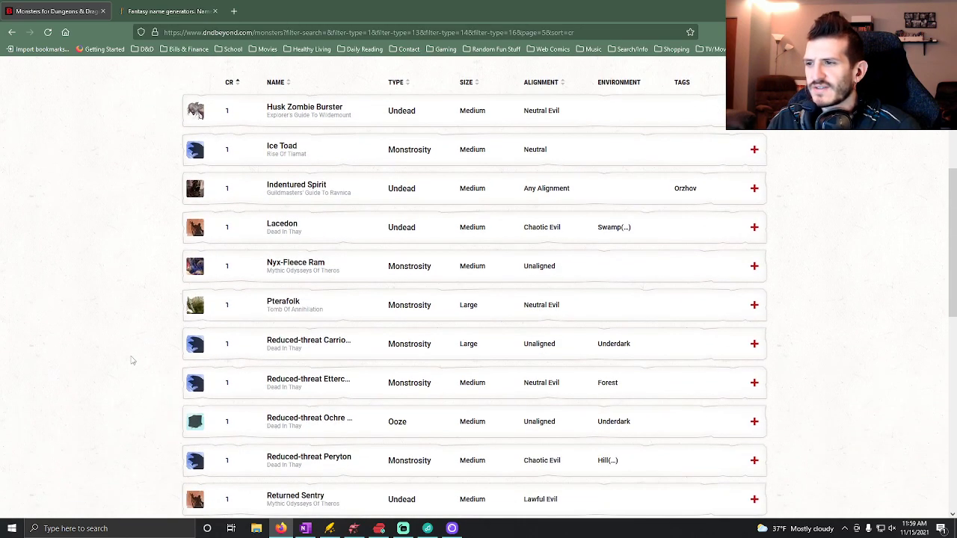
scroll(130, 362, "down", 3)
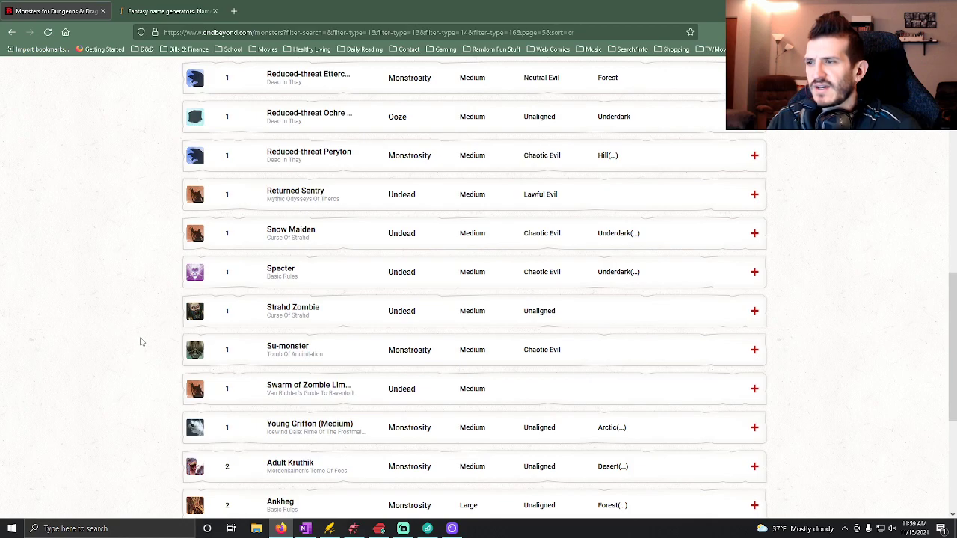
left_click(197, 318)
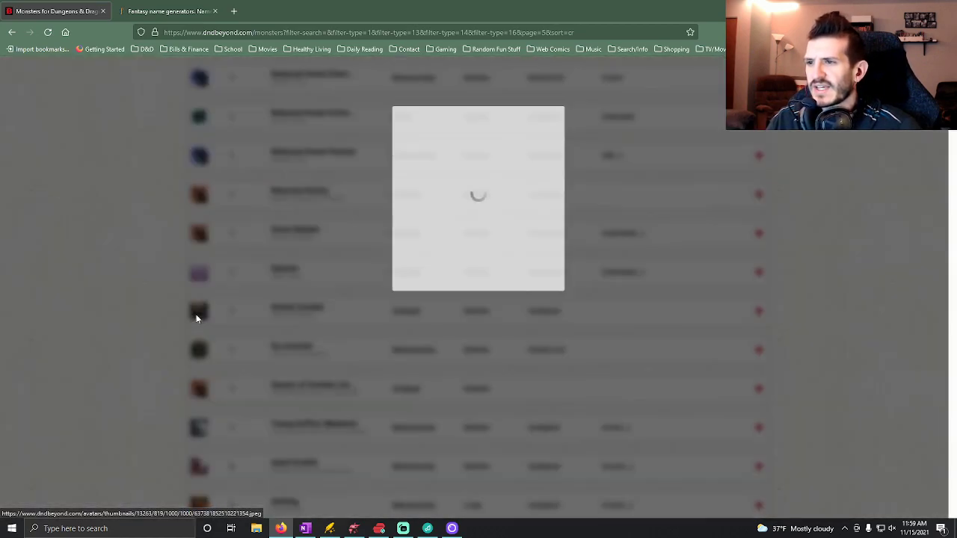
left_click(154, 328)
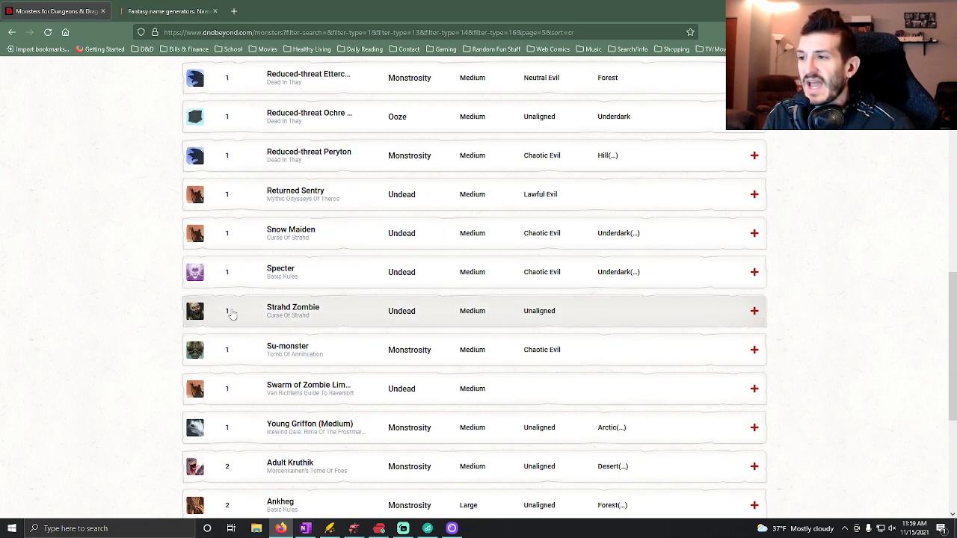
Look back through the challenge 1 monsters on this page and check the Reduced-threat Ochre Jelly's stat block.
scroll(152, 314, "up", 2)
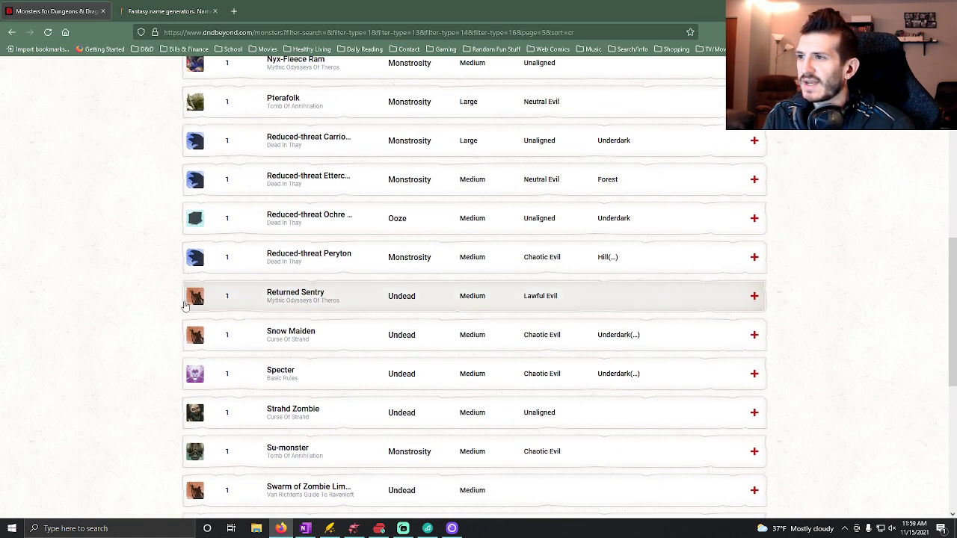
scroll(156, 303, "up", 1)
scroll(172, 217, "up", 2)
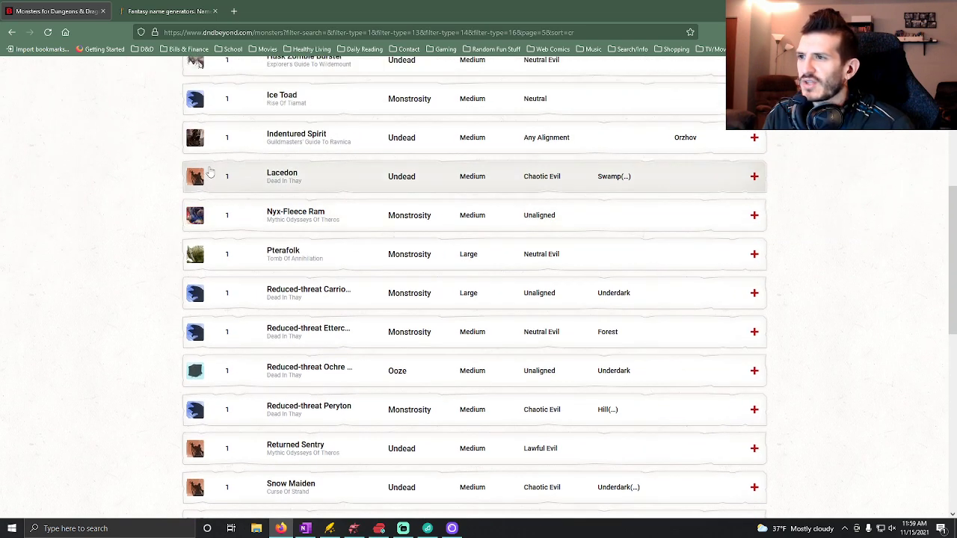
scroll(128, 213, "up", 1)
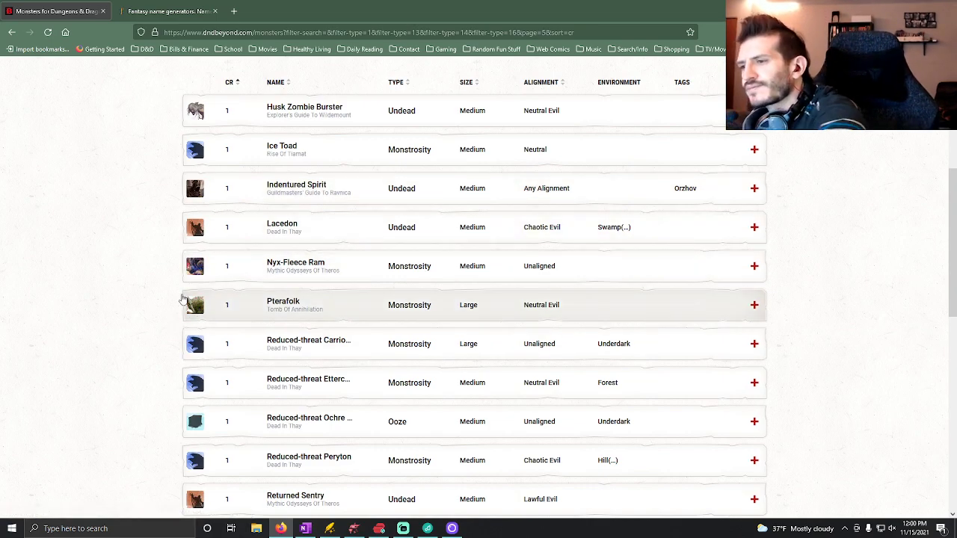
scroll(182, 299, "down", 2)
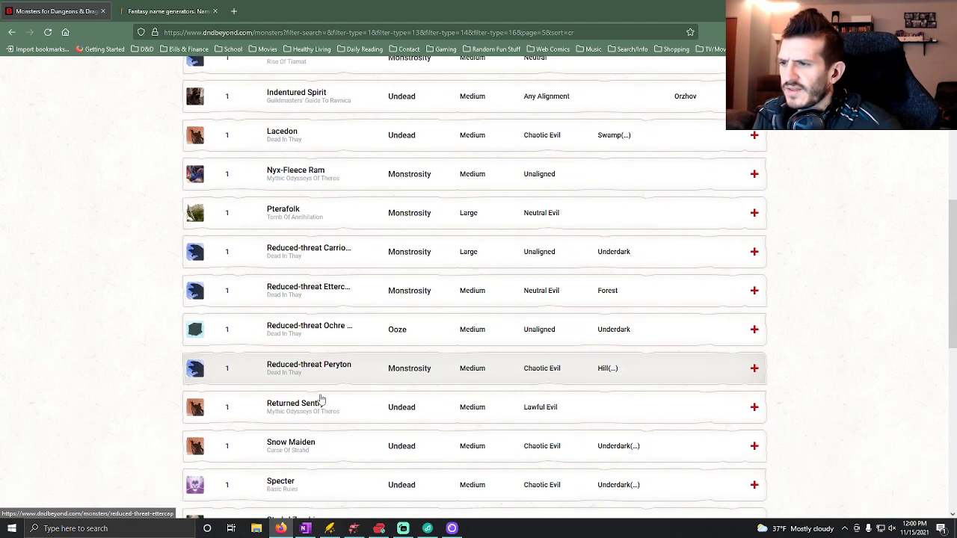
left_click(364, 322)
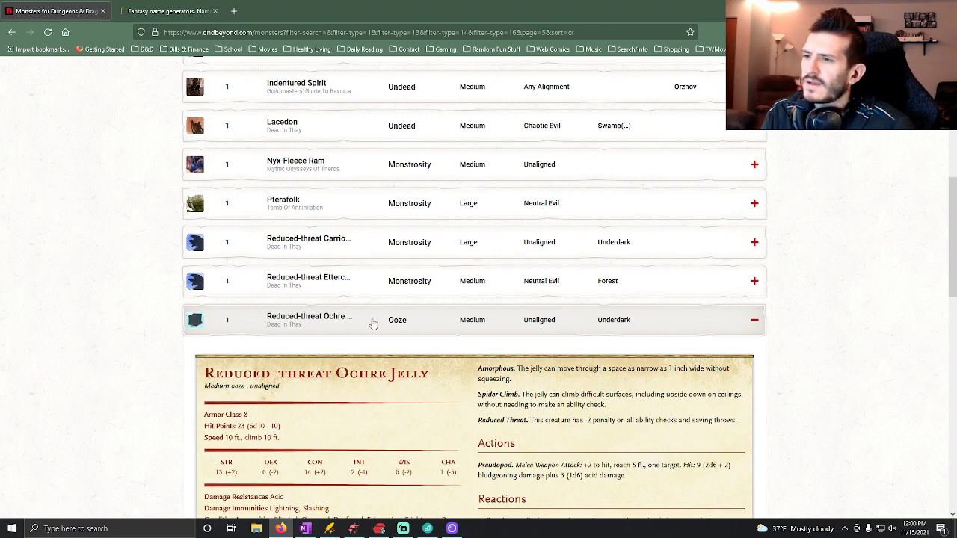
left_click(368, 322)
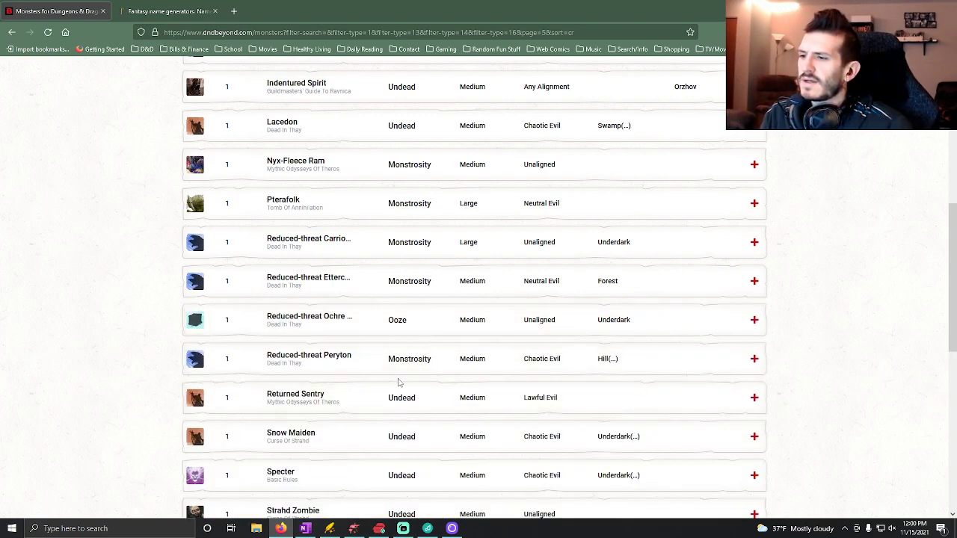
View the Specter's artwork, and read its stat block and description.
scroll(397, 384, "down", 1)
left_click(194, 428)
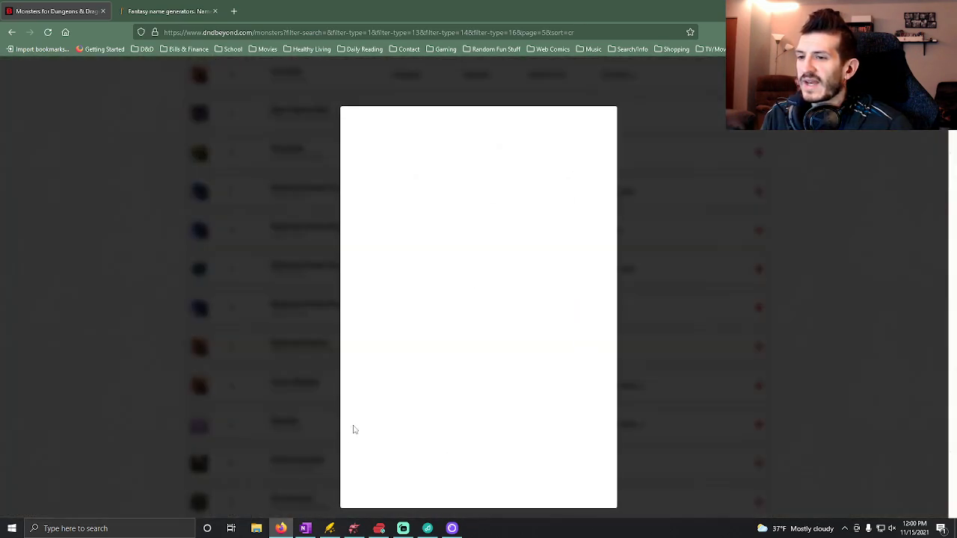
left_click(256, 445)
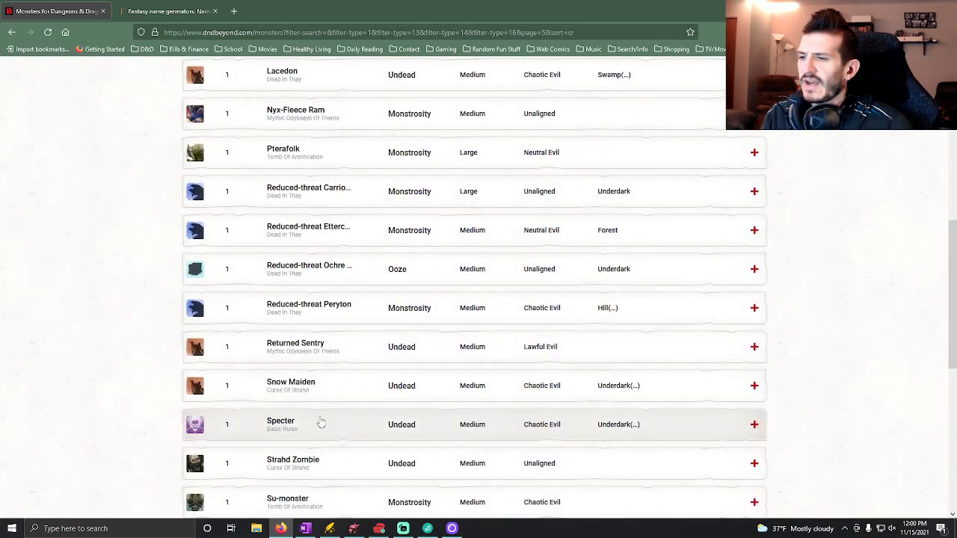
scroll(352, 430, "down", 2)
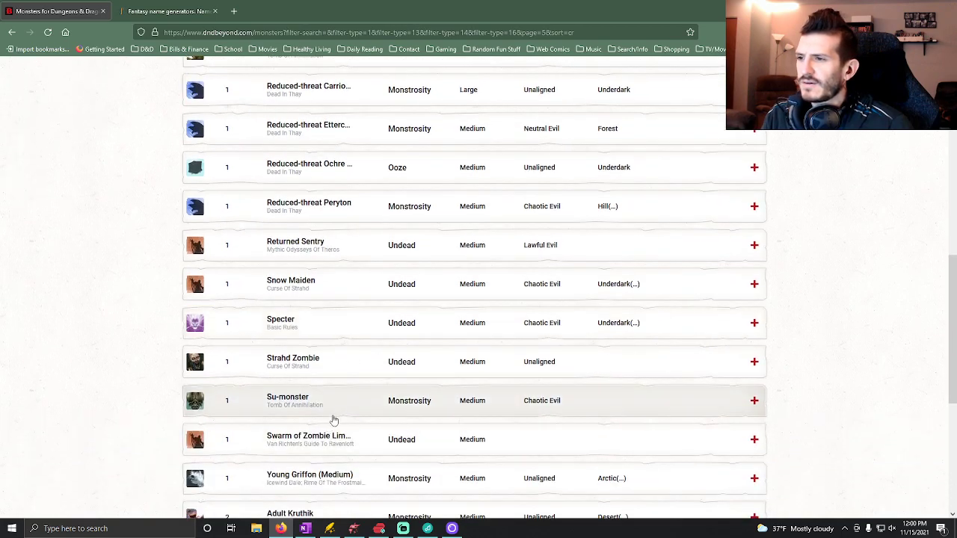
left_click(349, 336)
scroll(347, 408, "down", 3)
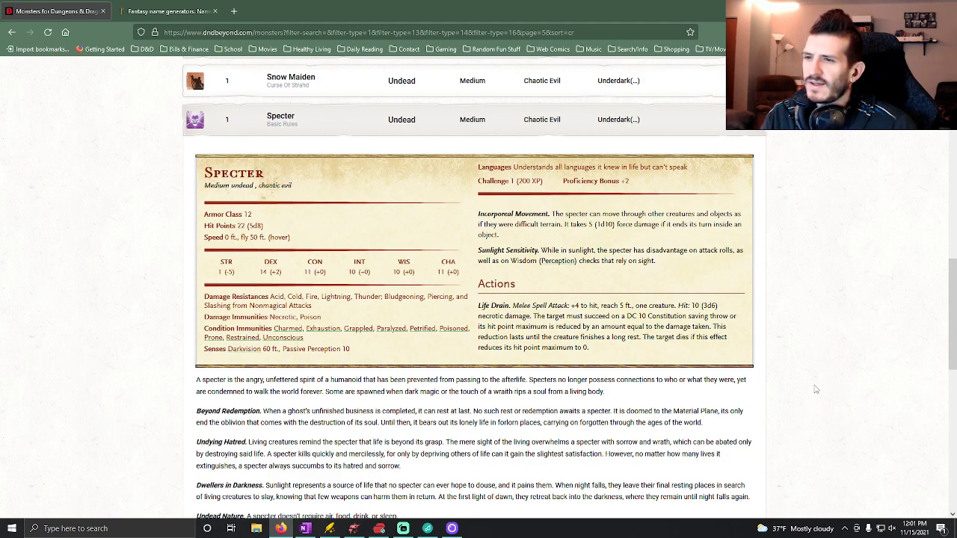
left_click(331, 133)
Return to page 4 of the results, view the Boneless artwork again, and check its details entry.
scroll(348, 277, "up", 4)
scroll(419, 374, "down", 4)
left_click(449, 430)
scroll(322, 354, "down", 5)
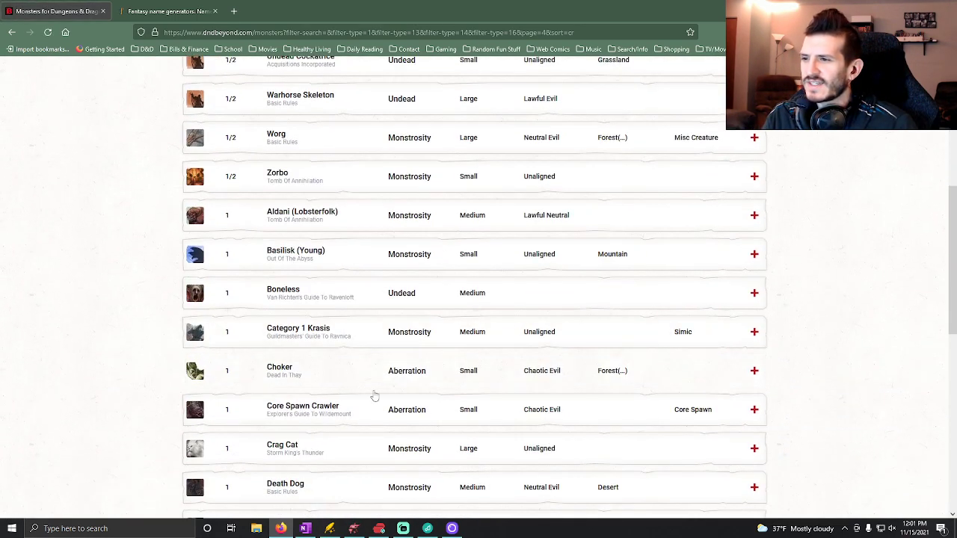
left_click(196, 299)
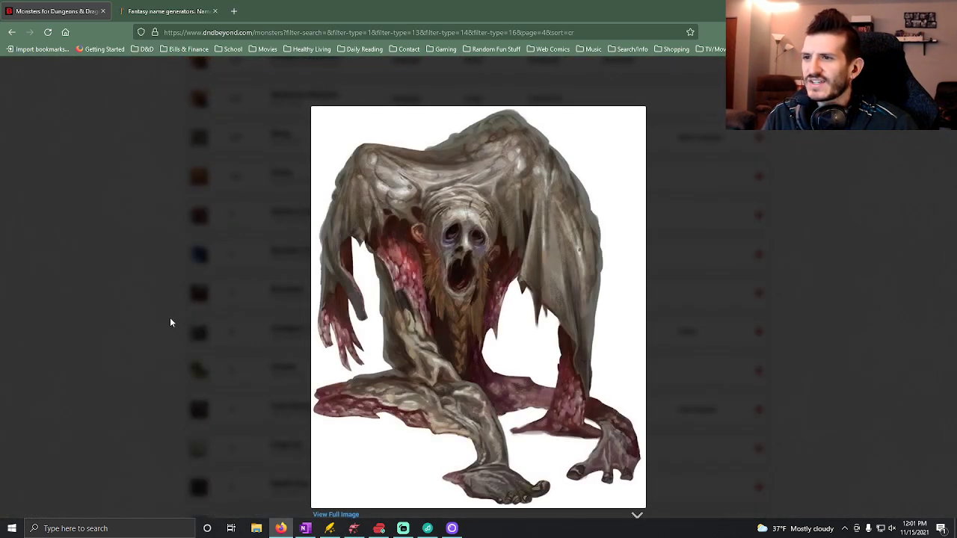
left_click(170, 316)
left_click(247, 302)
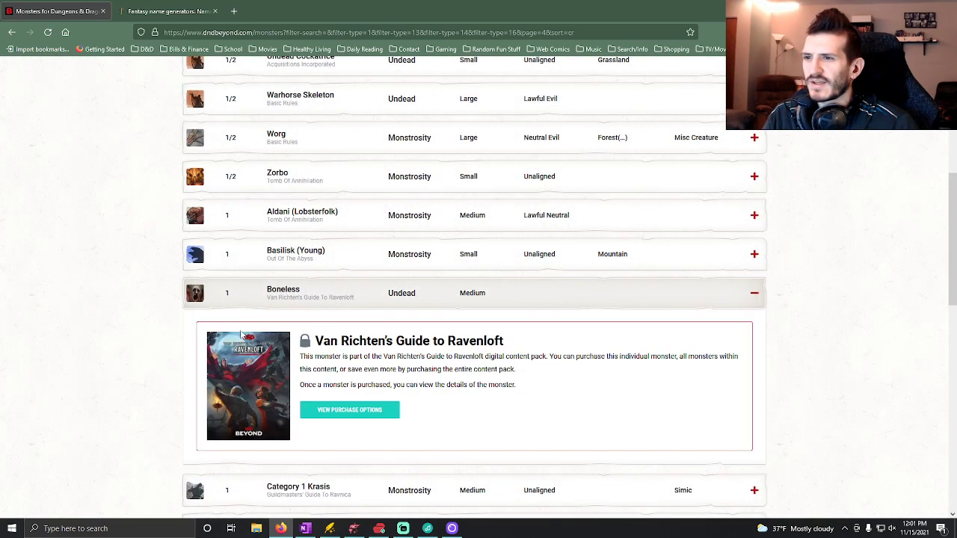
scroll(240, 334, "down", 1)
left_click(245, 236)
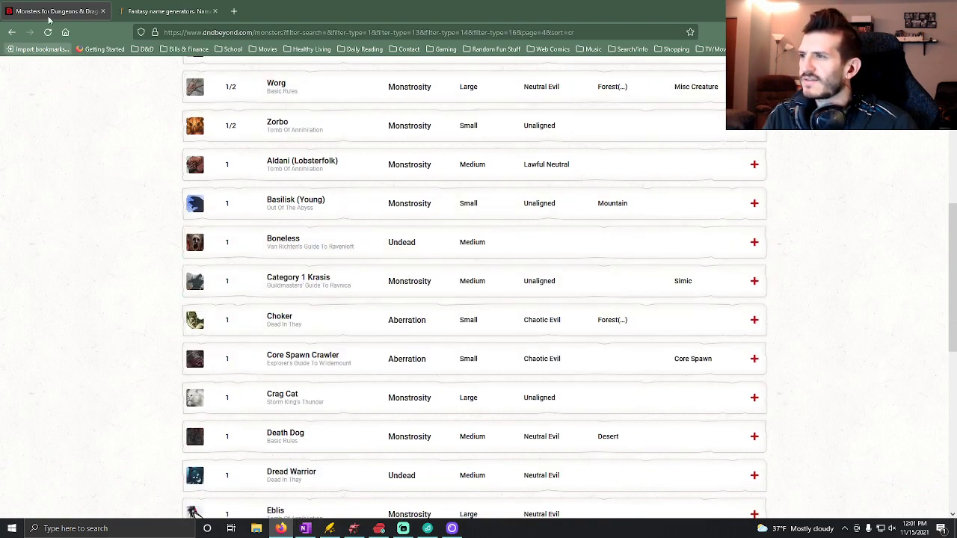
left_click(167, 13)
left_click(90, 12)
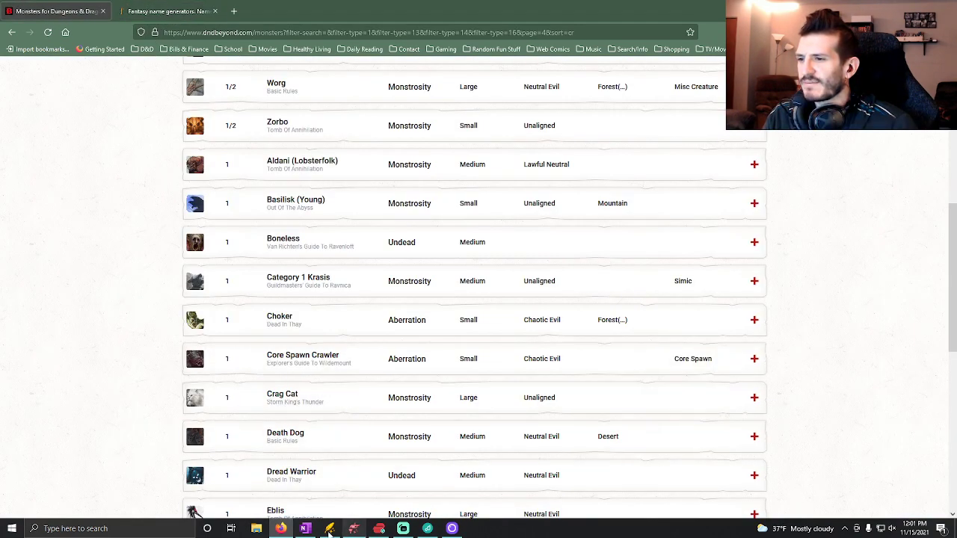
Switch to OneNote and fill in the Leaders entry under Enemies as "Boneless (200xp)".
left_click(304, 528)
scroll(458, 357, "down", 1)
scroll(458, 357, "down", 10)
scroll(458, 358, "up", 3)
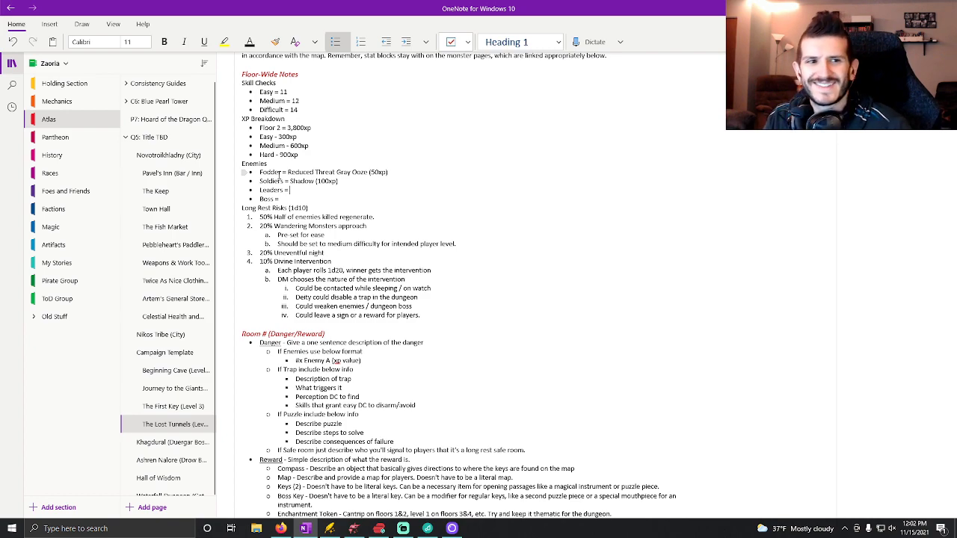
type("Boneless")
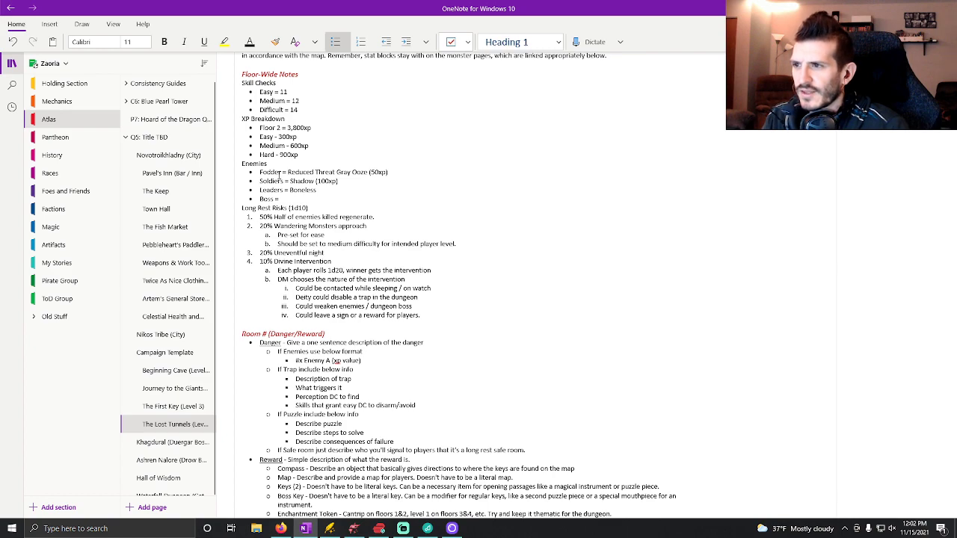
type(" (200xp")
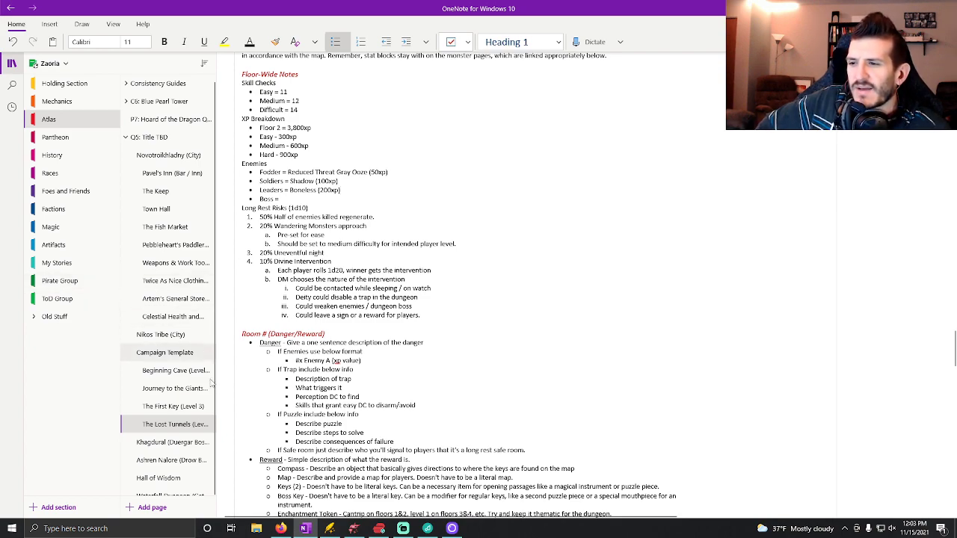
Review the Section 2 map in Dungeondraft and the floor notes in OneNote, and return to the monster list in Firefox.
left_click(354, 529)
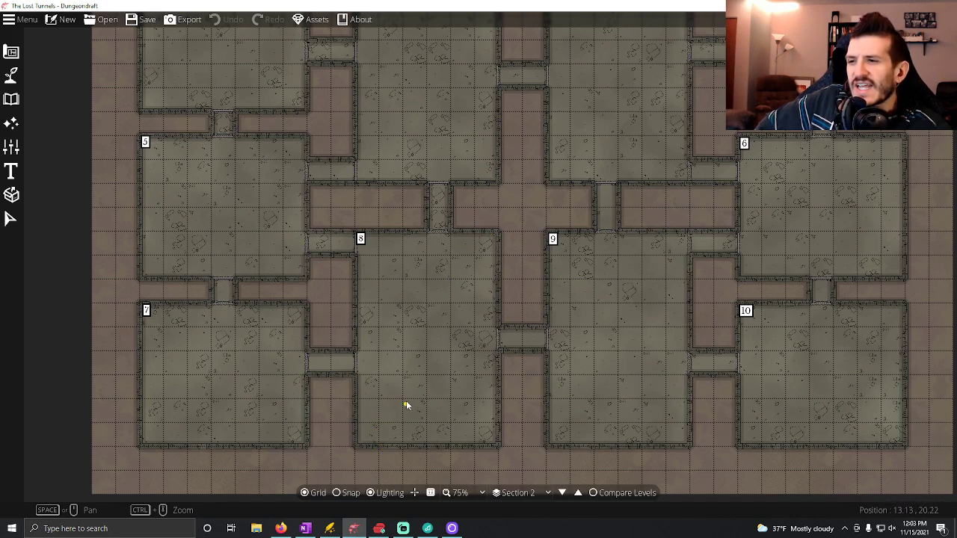
left_click(306, 529)
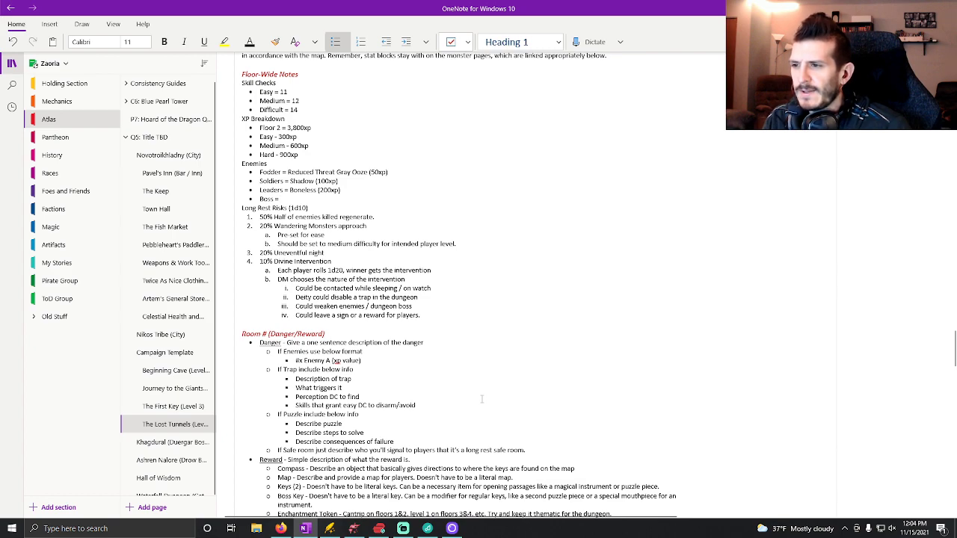
left_click(281, 529)
Filter the monster list to a challenge range of 2 to 3.
scroll(420, 294, "up", 5)
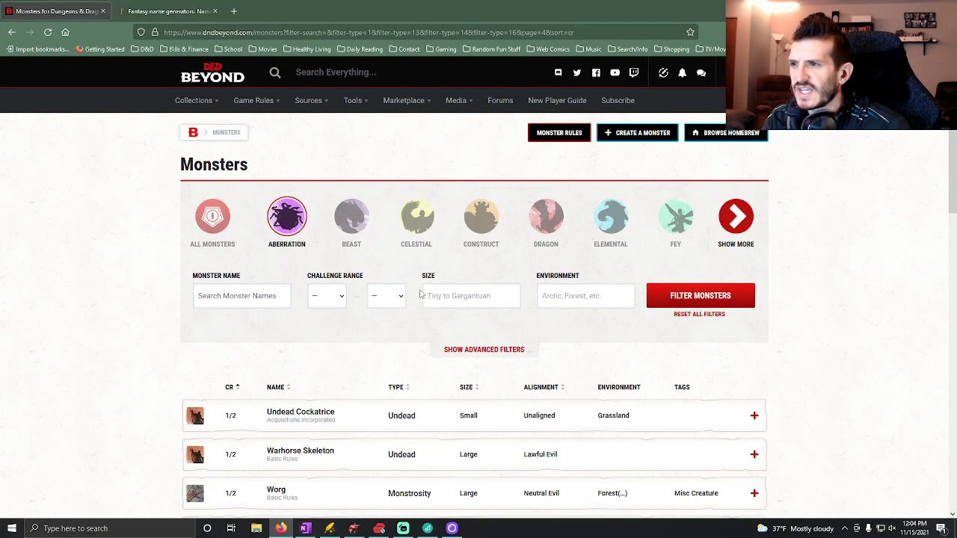
left_click(341, 301)
left_click(327, 146)
left_click(386, 296)
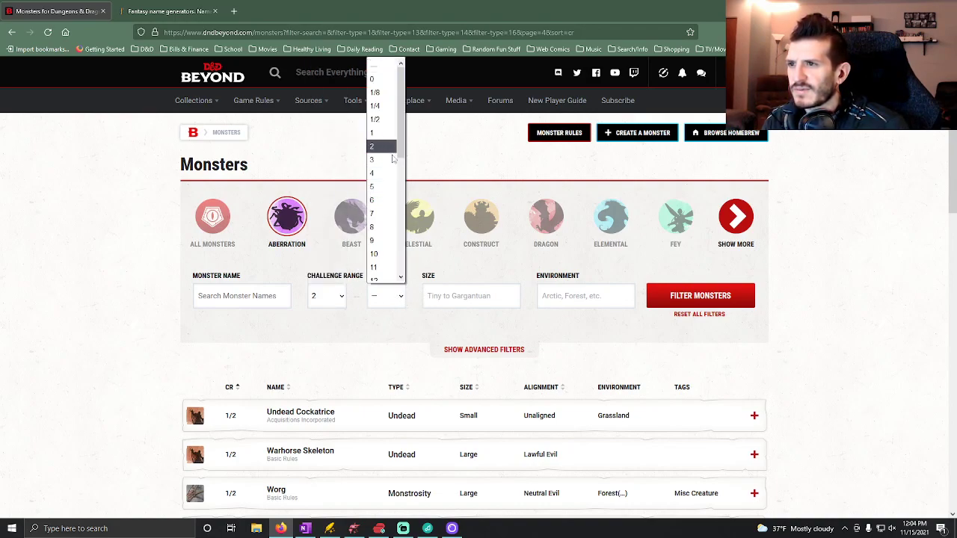
left_click(335, 361)
left_click(386, 300)
left_click(381, 156)
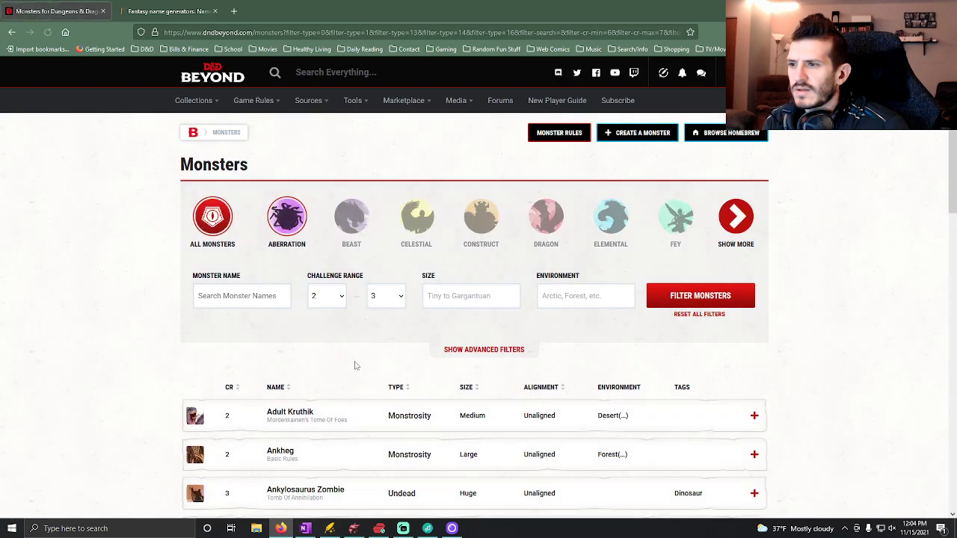
Check the Adult Kruthik's stat block and XP value.
scroll(362, 303, "down", 2)
left_click(375, 265)
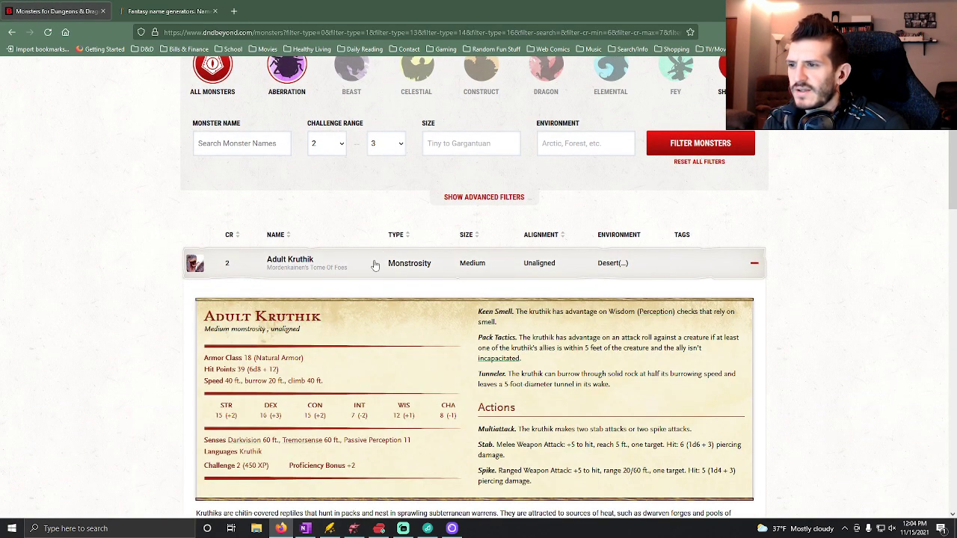
left_click(374, 265)
Sort the filtered monsters by ascending challenge rating and look through the challenge 2 entries on the first page.
scroll(381, 299, "down", 4)
scroll(366, 308, "up", 1)
scroll(342, 303, "up", 3)
left_click(235, 137)
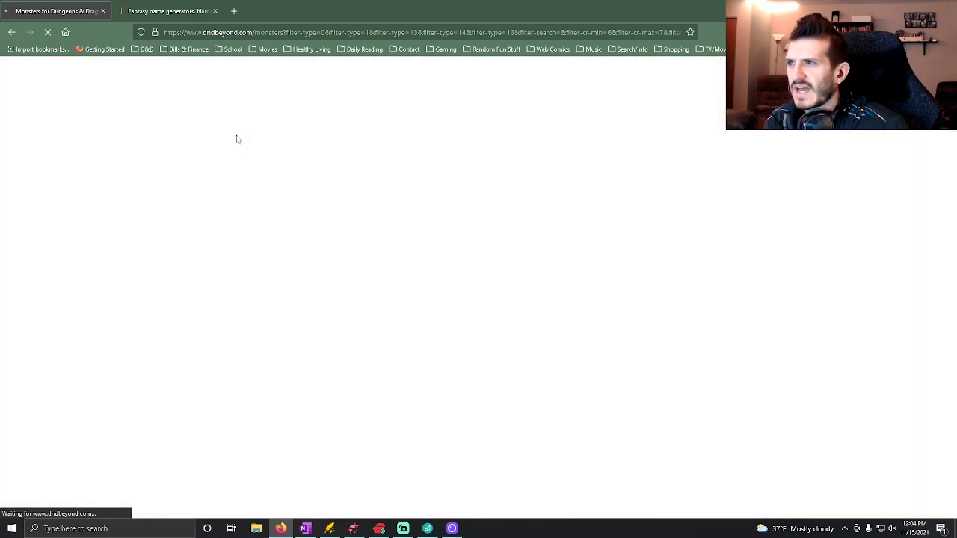
scroll(381, 396, "down", 3)
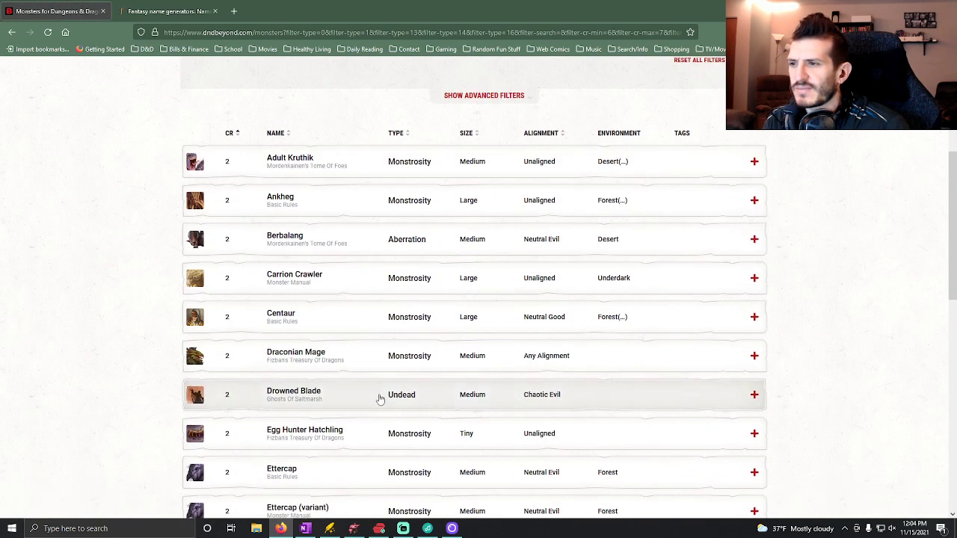
scroll(377, 396, "down", 7)
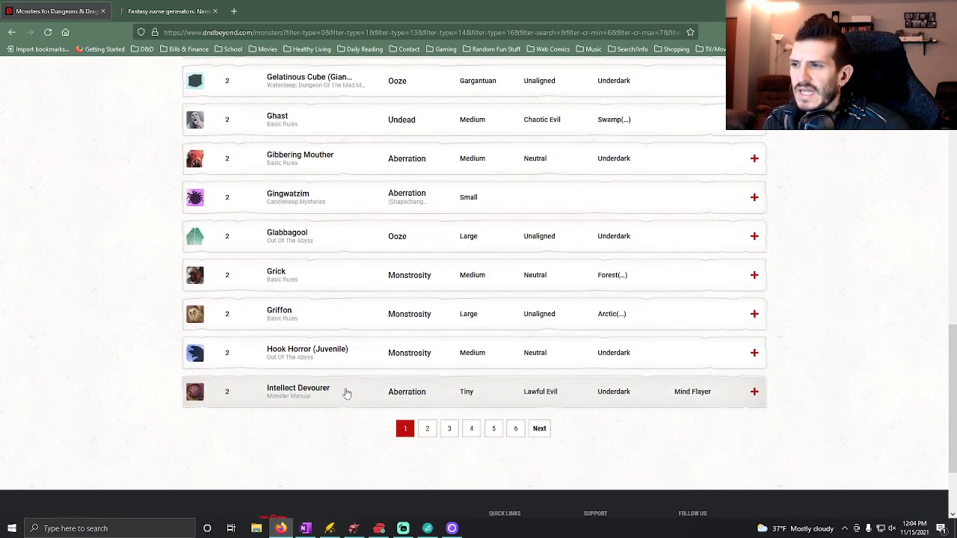
Look through the challenge 3 monsters on page 6 of the filtered list for a Boss candidate.
left_click(516, 429)
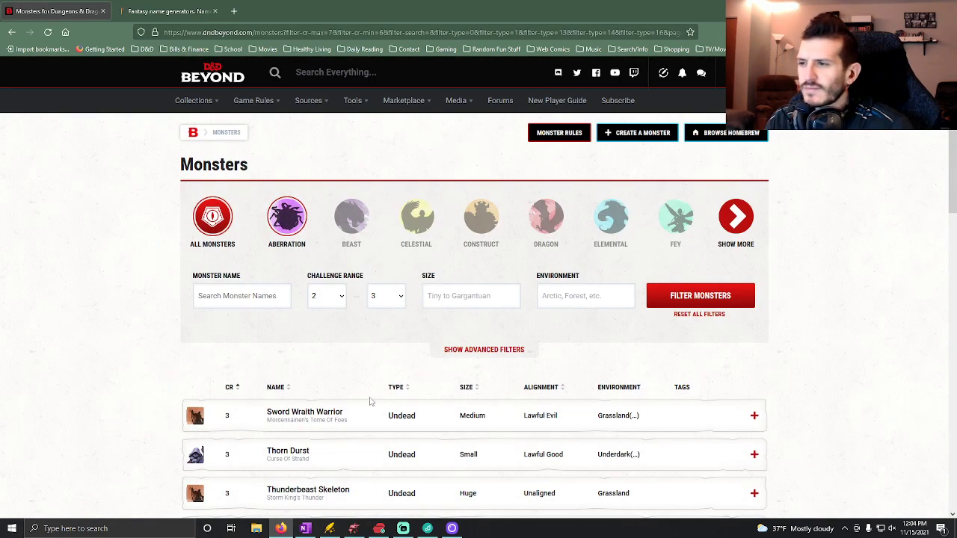
scroll(370, 401, "down", 2)
scroll(359, 401, "down", 8)
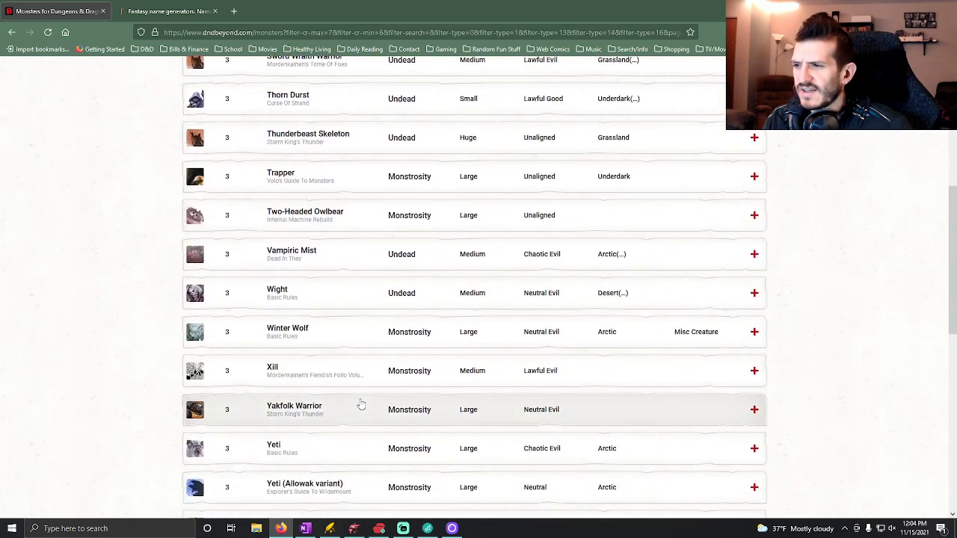
scroll(365, 425, "down", 1)
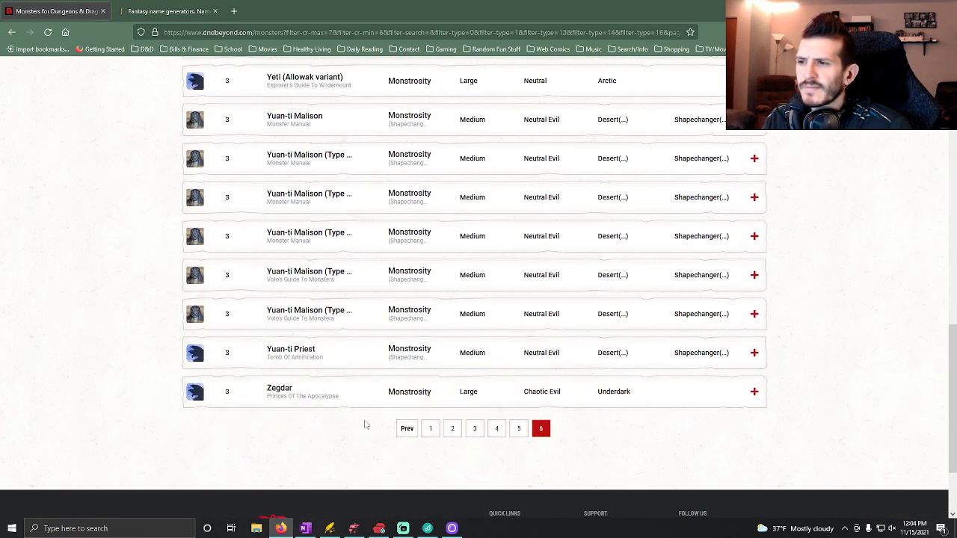
scroll(361, 423, "up", 2)
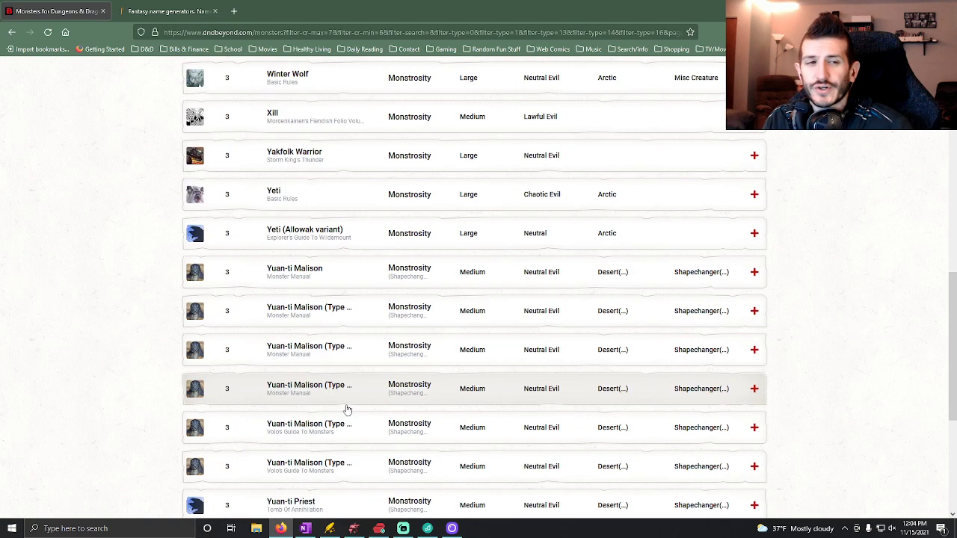
scroll(364, 336, "up", 1)
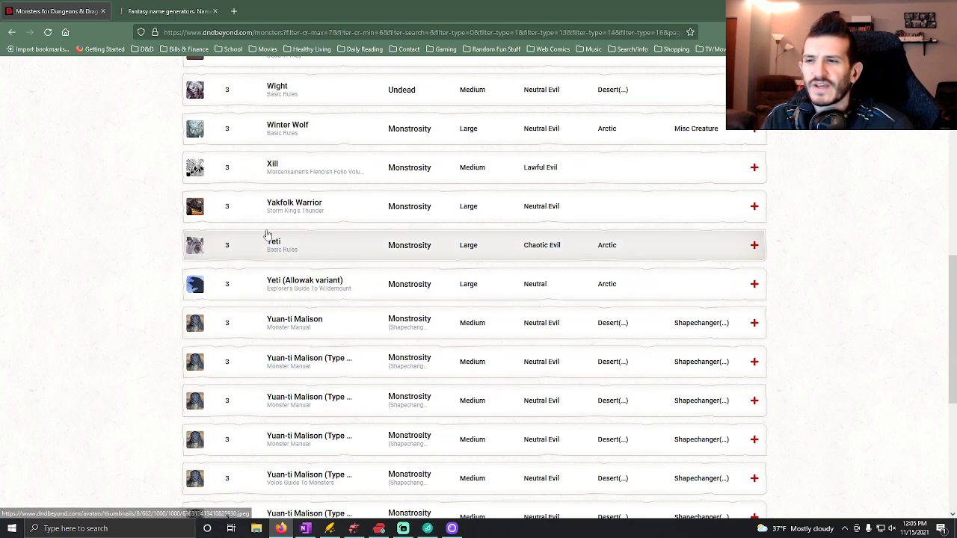
scroll(354, 336, "down", 1)
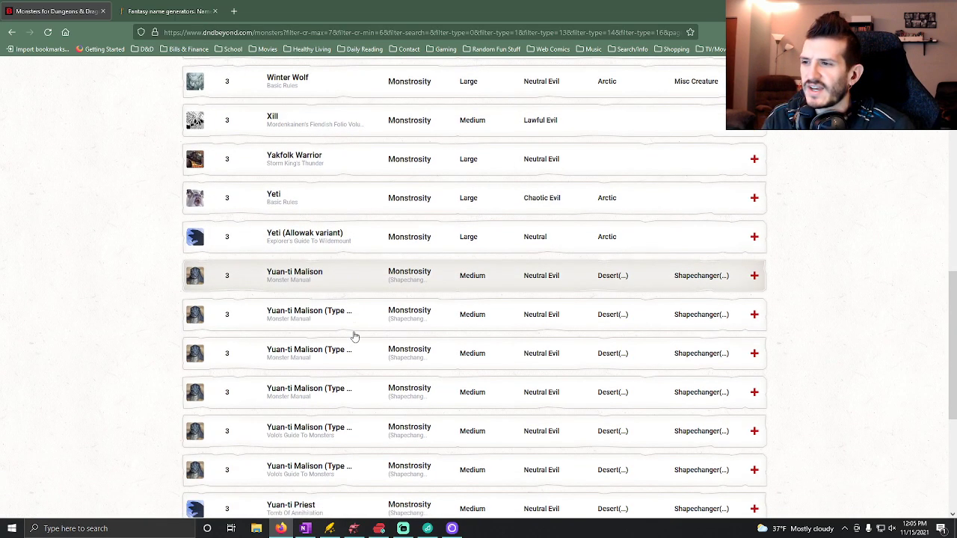
scroll(354, 335, "up", 2)
scroll(354, 336, "up", 3)
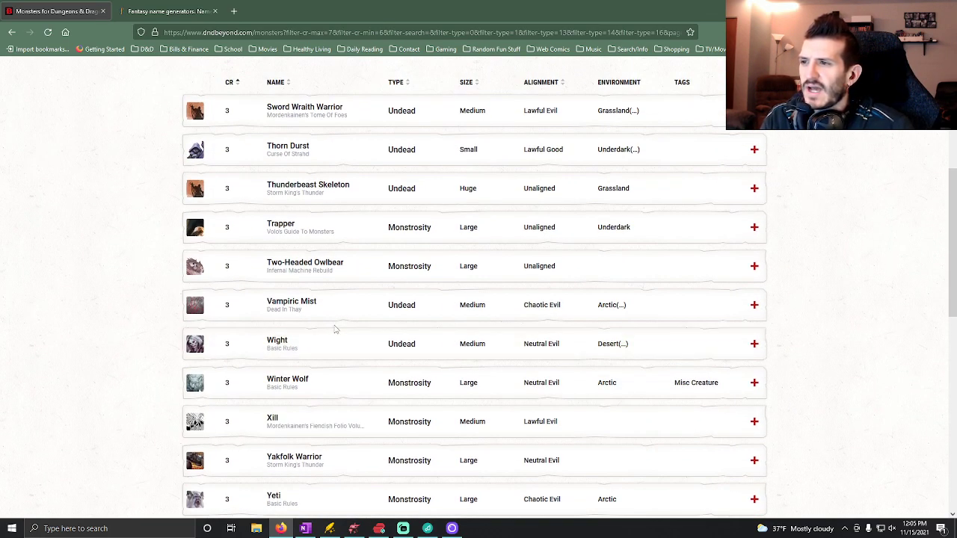
scroll(346, 342, "down", 7)
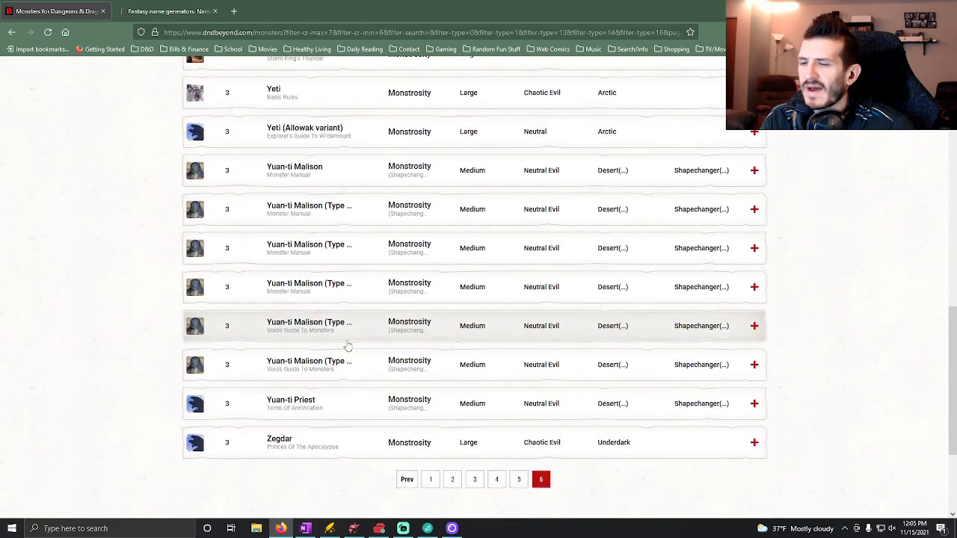
Go to page 5 of the filtered monsters and look through its challenge 3 entries.
left_click(518, 429)
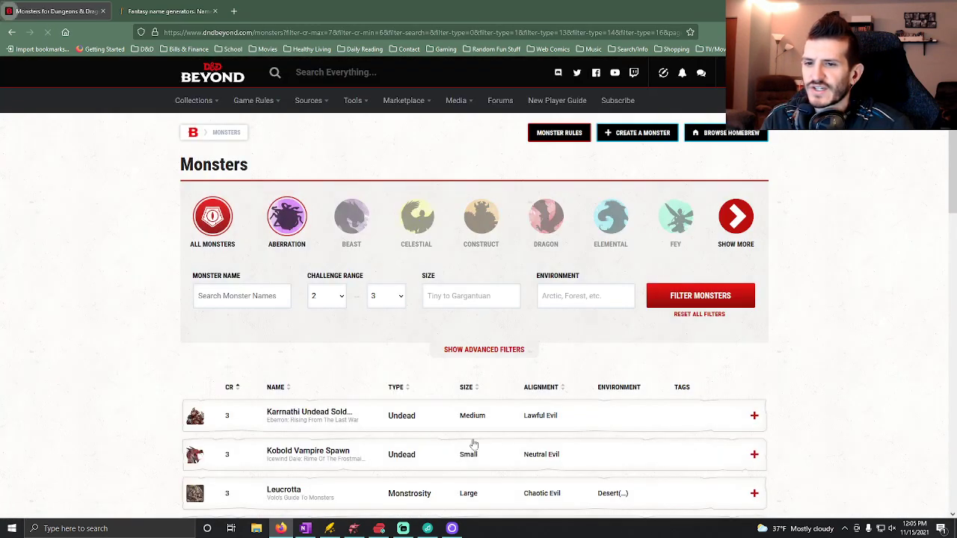
scroll(146, 410, "down", 2)
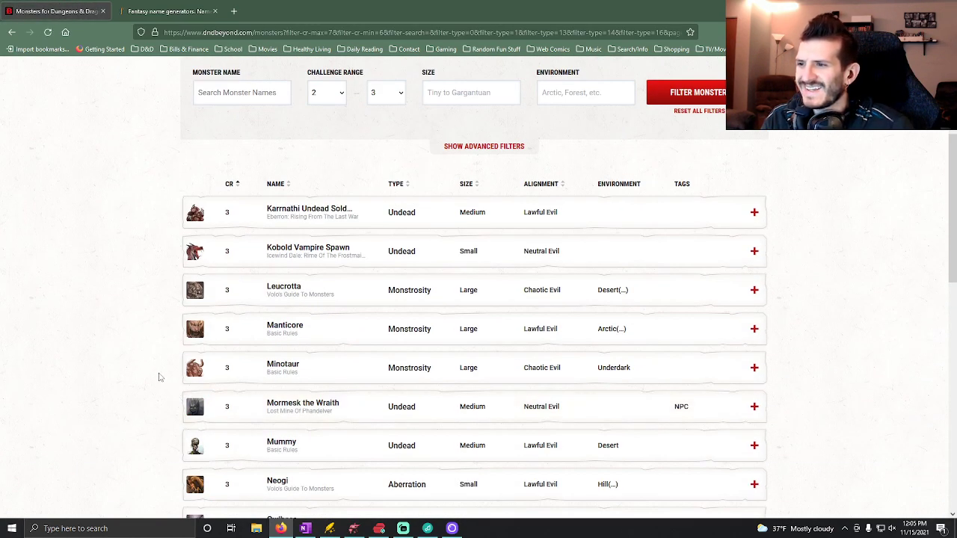
scroll(158, 376, "down", 3)
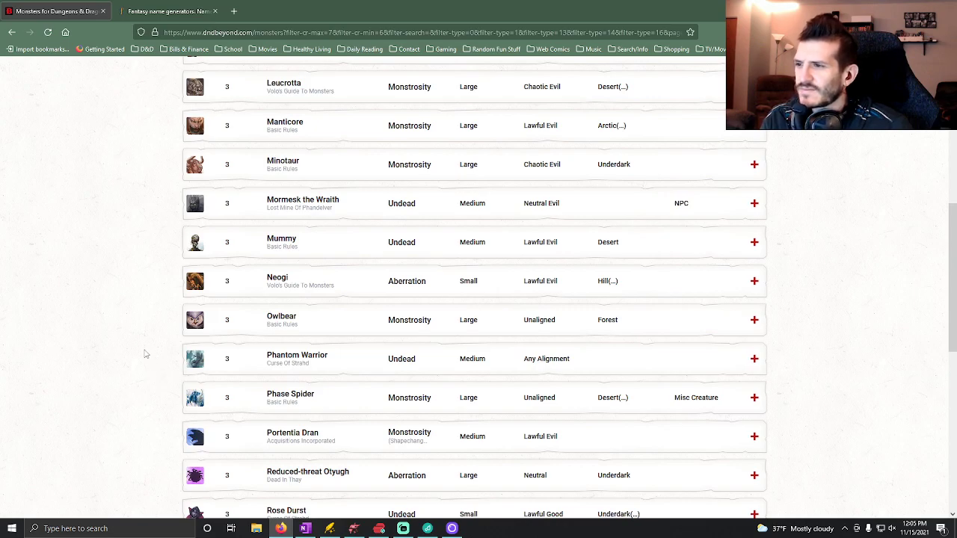
scroll(148, 353, "down", 2)
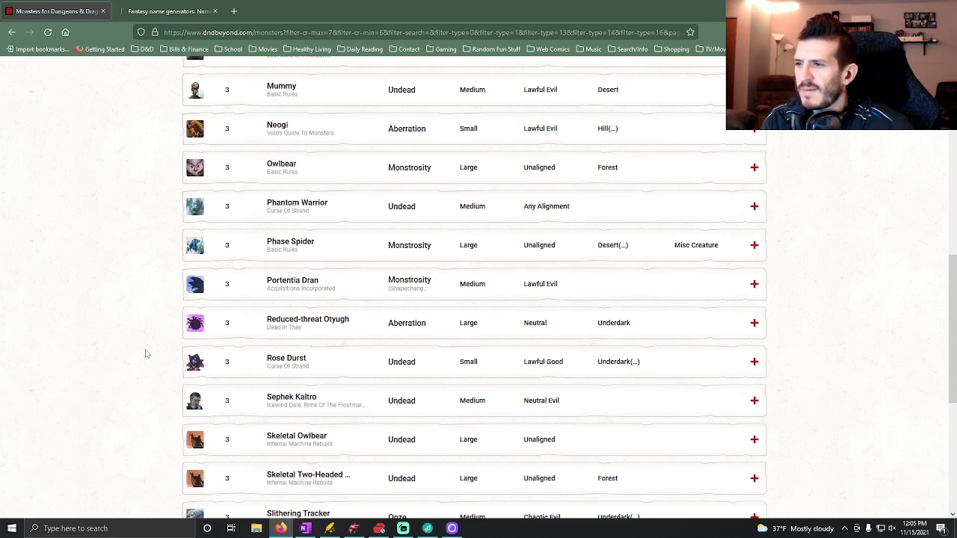
scroll(160, 334, "down", 1)
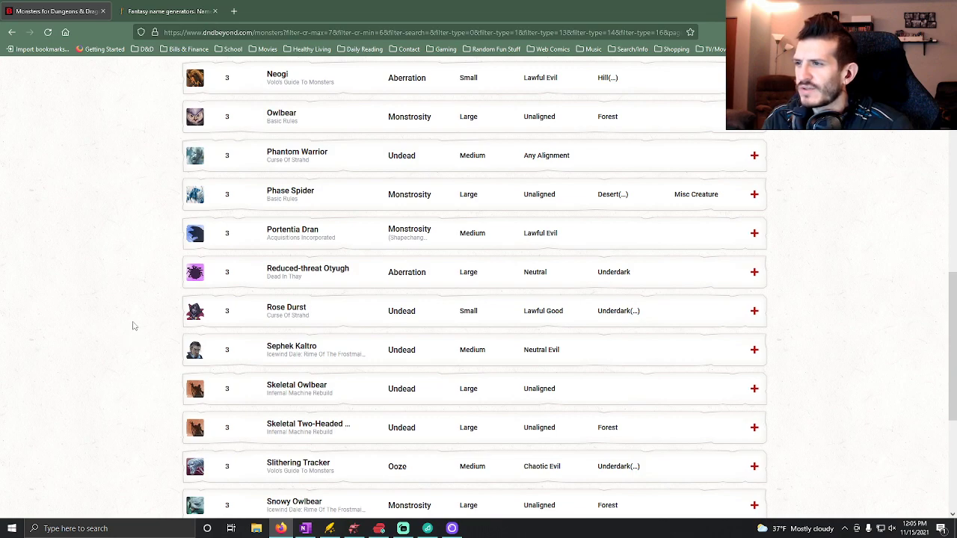
scroll(110, 222, "down", 2)
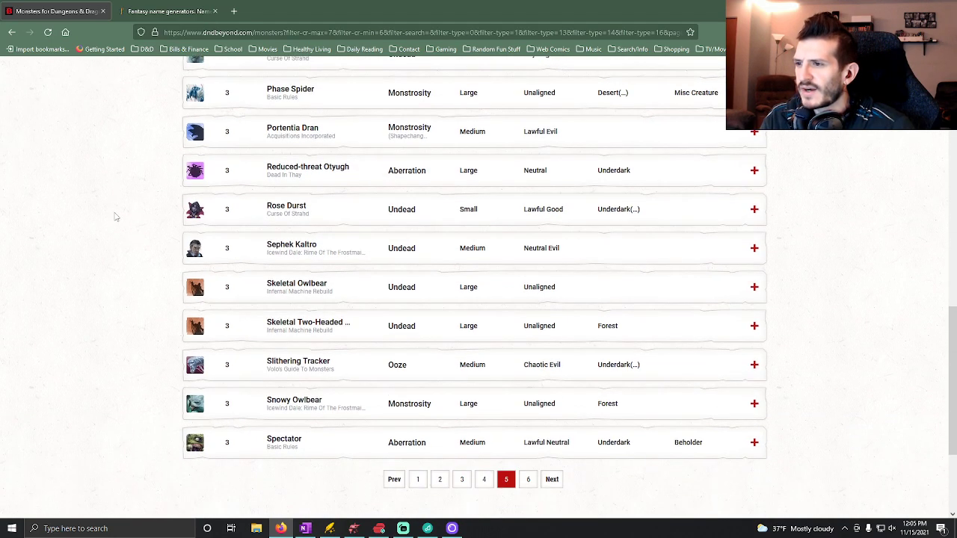
View the Slithering Tracker's artwork, read its stat block and lore, and collapse the entry.
left_click(183, 371)
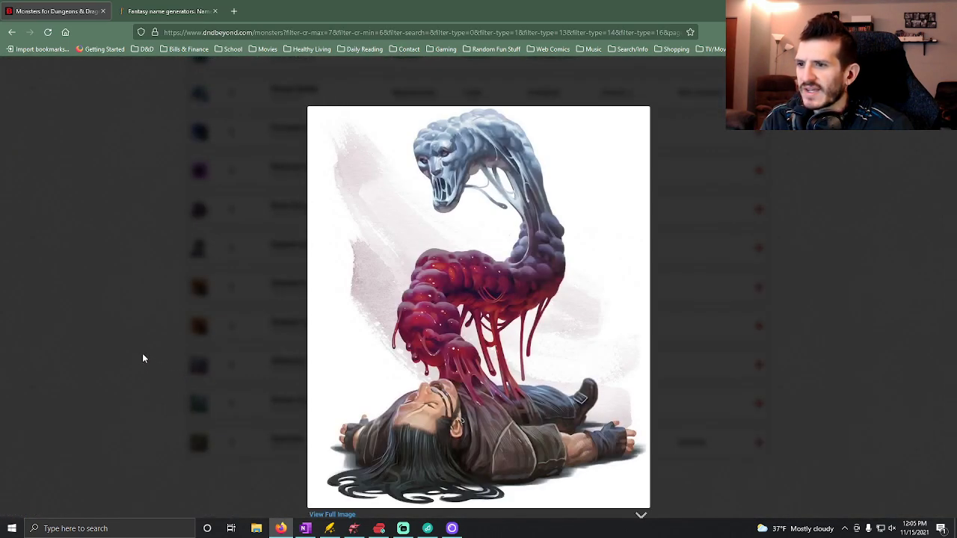
left_click(132, 329)
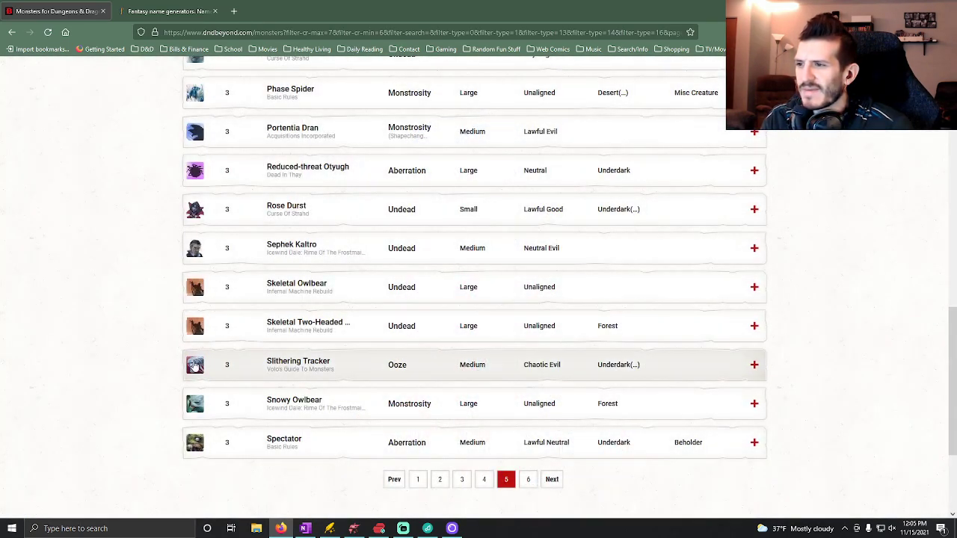
left_click(358, 374)
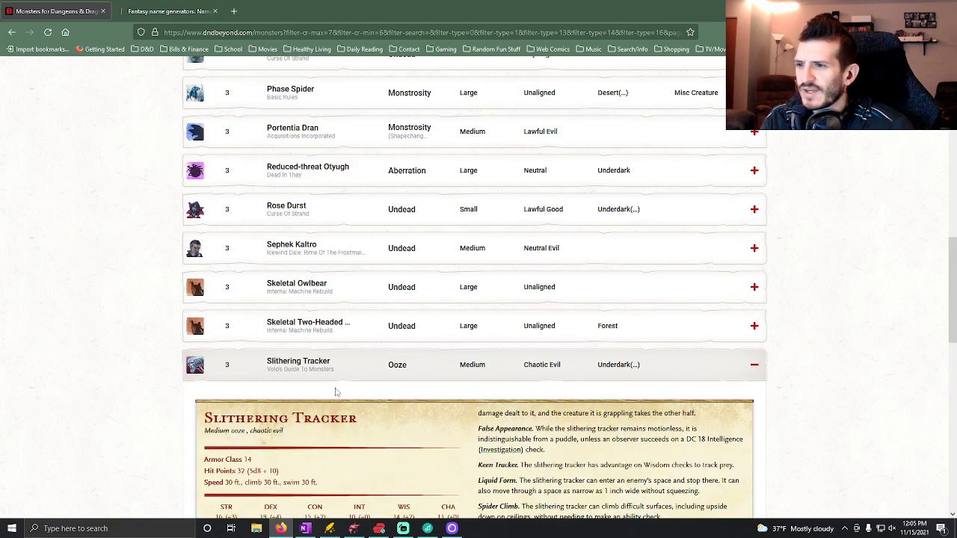
scroll(329, 390, "down", 3)
scroll(129, 390, "down", 2)
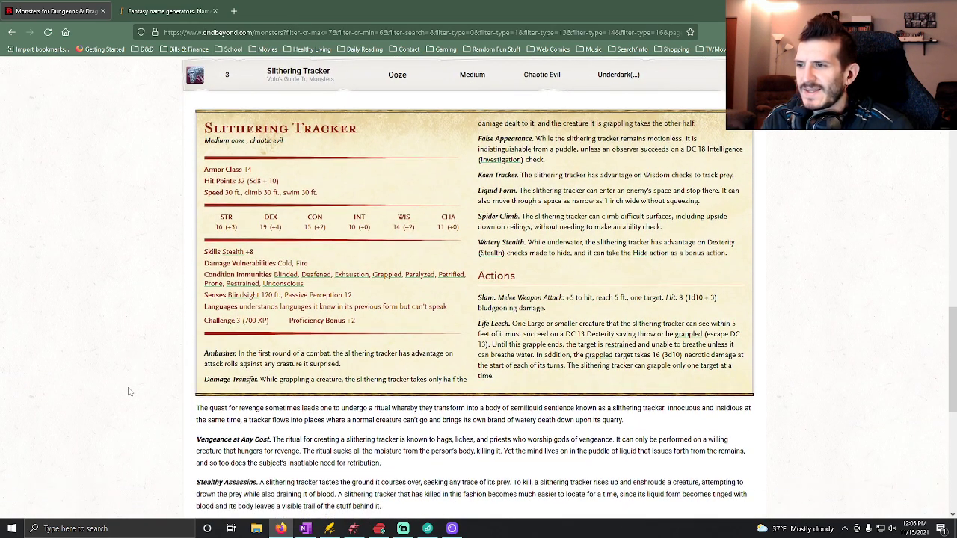
scroll(128, 391, "down", 3)
scroll(322, 306, "up", 5)
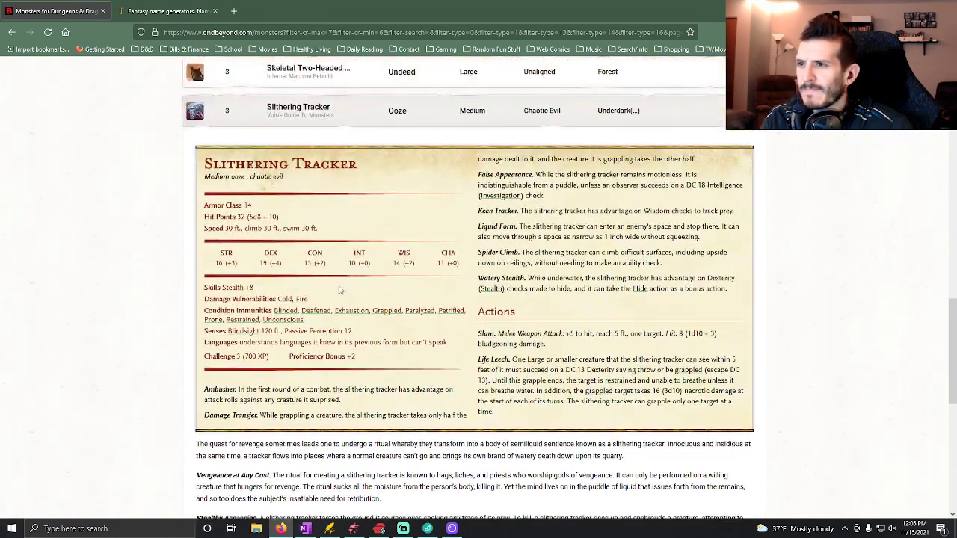
left_click(432, 126)
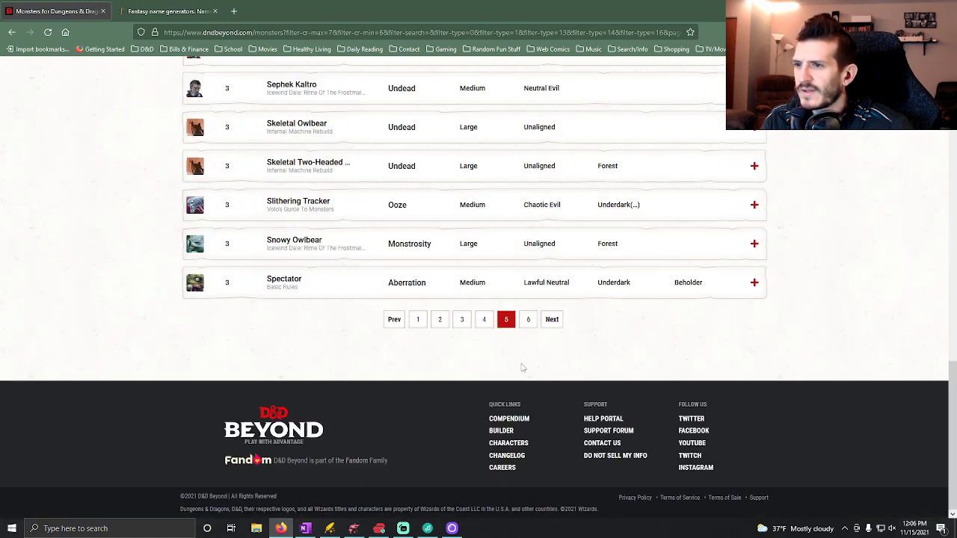
Go to page 4 of the filtered monsters and look through the entries from Cave Fisher to Kalka-Kylla.
left_click(483, 319)
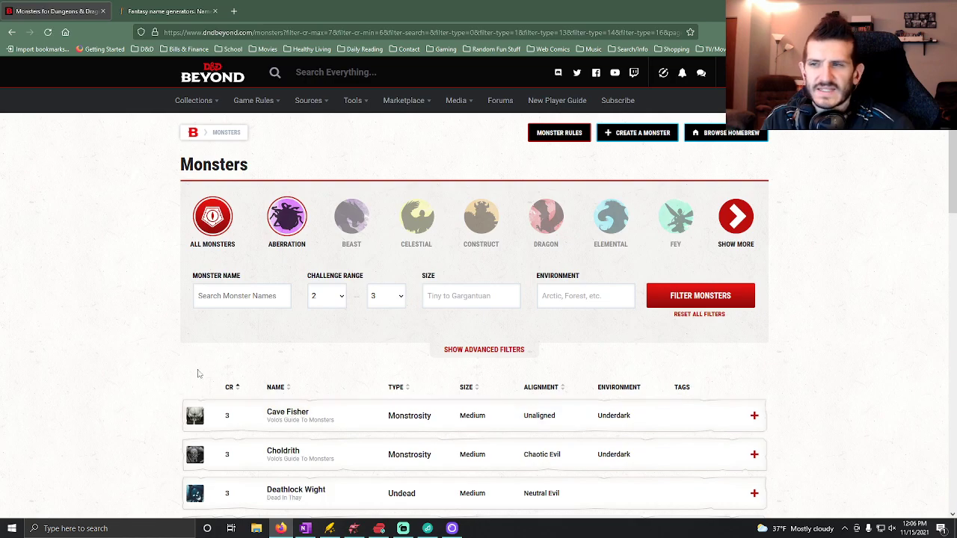
scroll(78, 350, "down", 3)
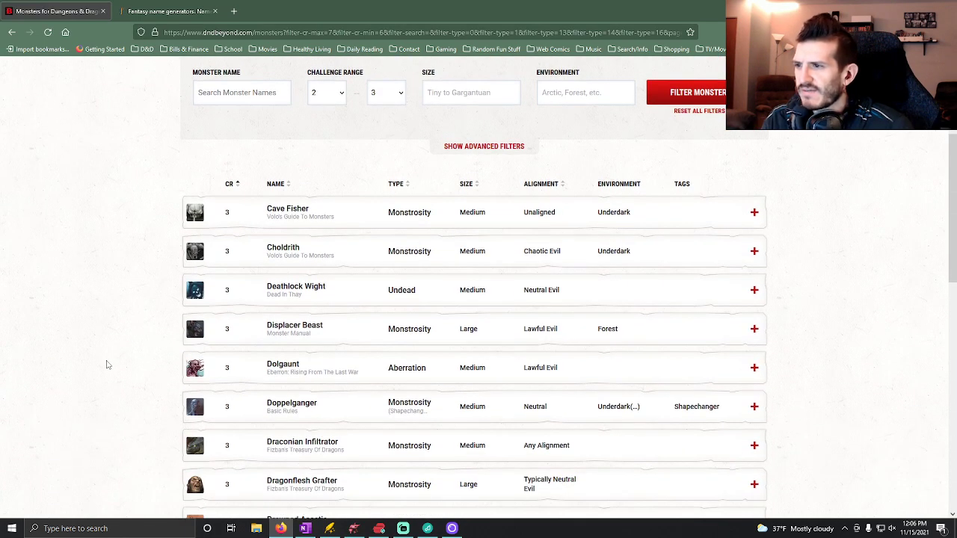
scroll(109, 363, "down", 2)
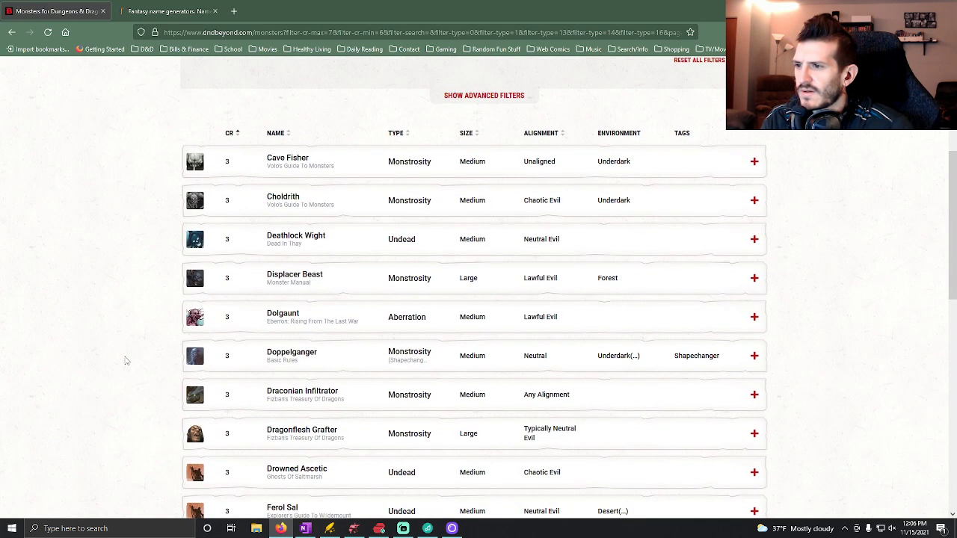
scroll(128, 361, "down", 3)
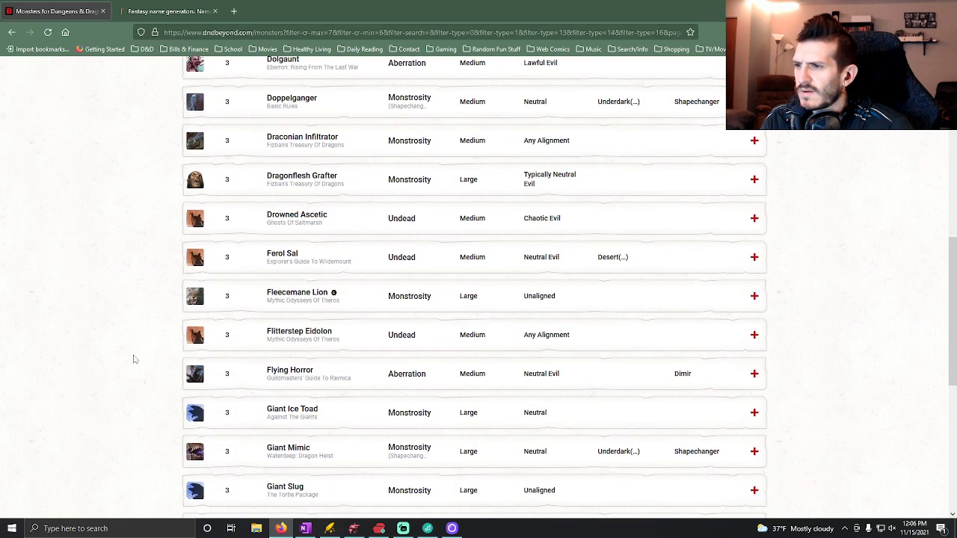
scroll(134, 360, "down", 3)
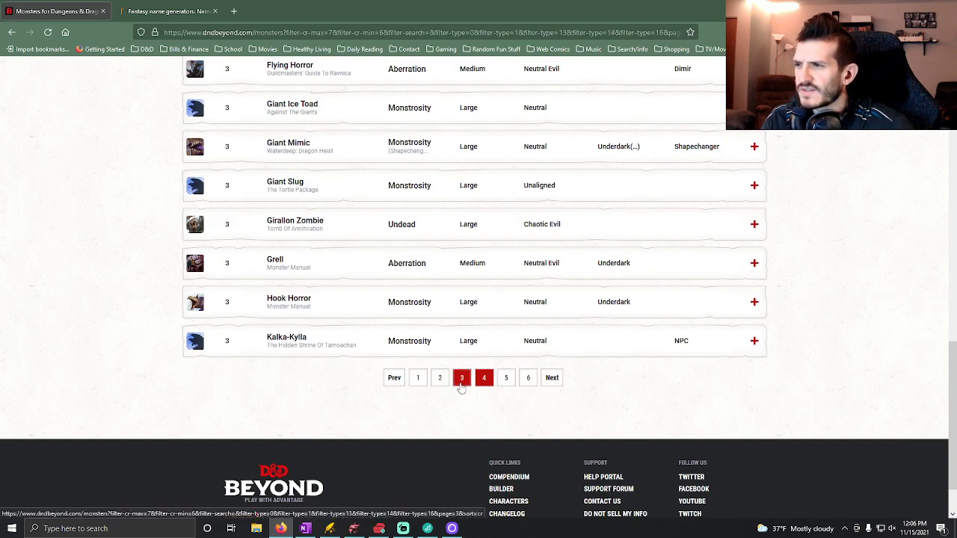
scroll(331, 391, "up", 2)
scroll(327, 390, "up", 1)
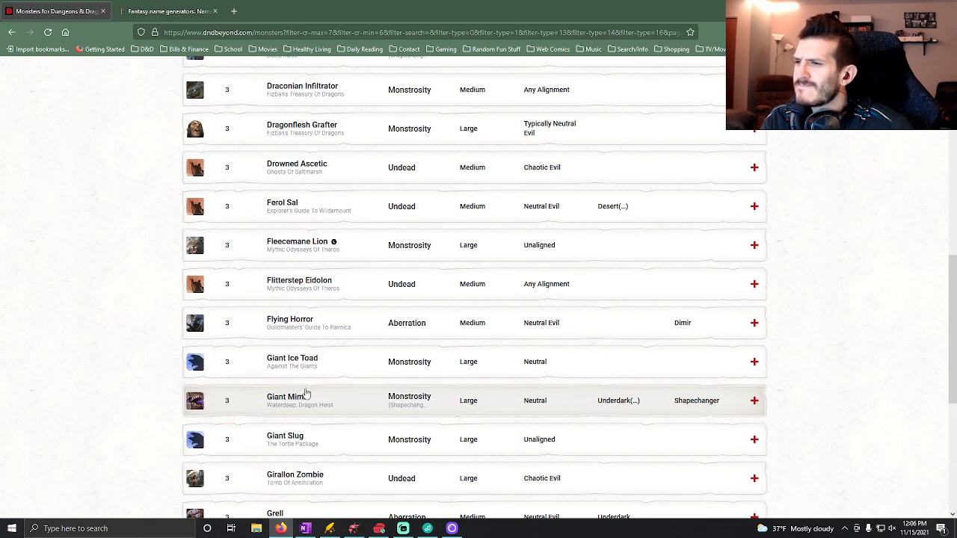
scroll(247, 351, "up", 2)
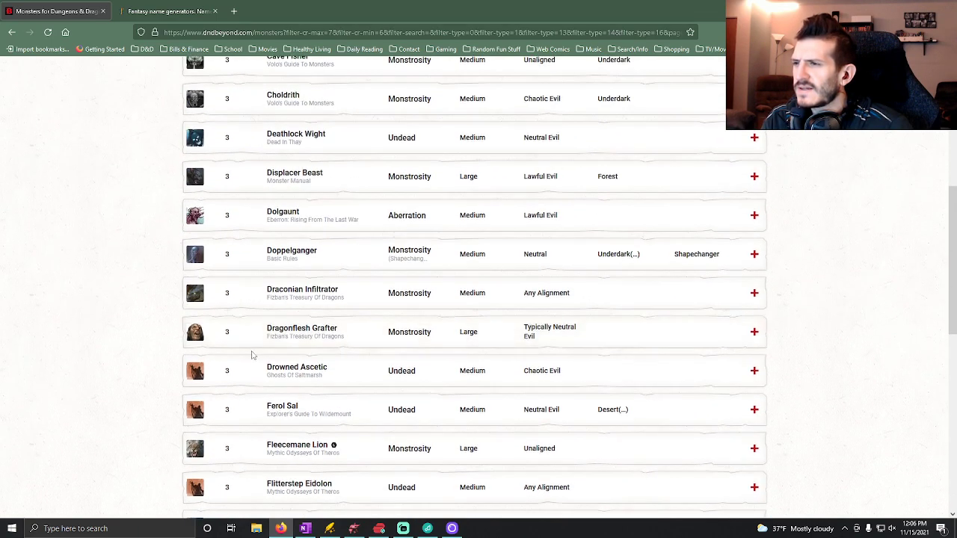
scroll(254, 348, "up", 1)
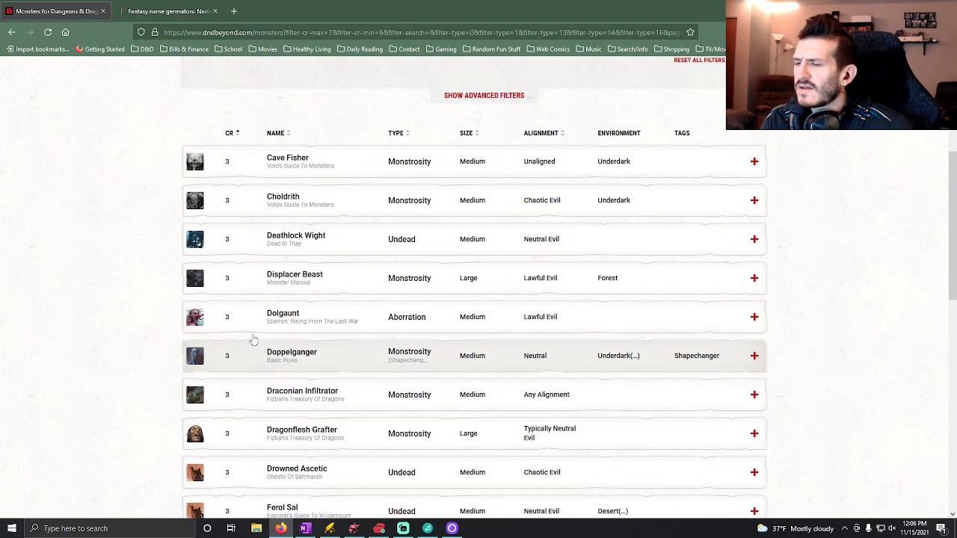
View the artwork of the Dolgaunt, the Displacer Beast and the Choldrith, closing each image.
left_click(195, 321)
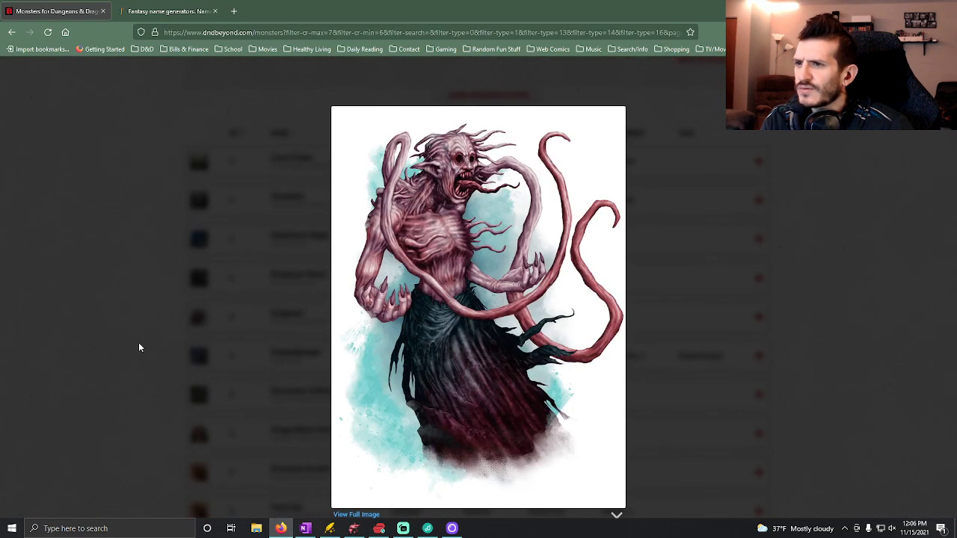
left_click(139, 346)
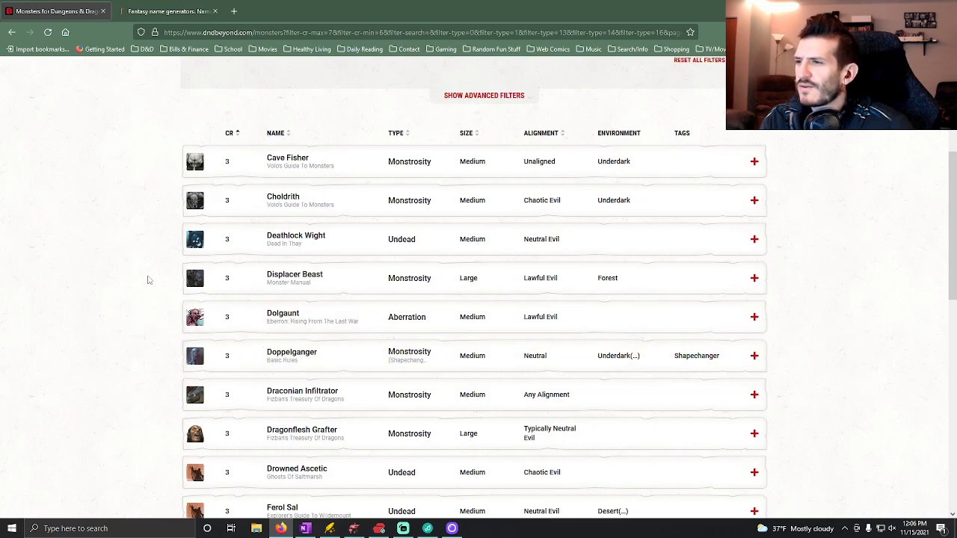
left_click(171, 272)
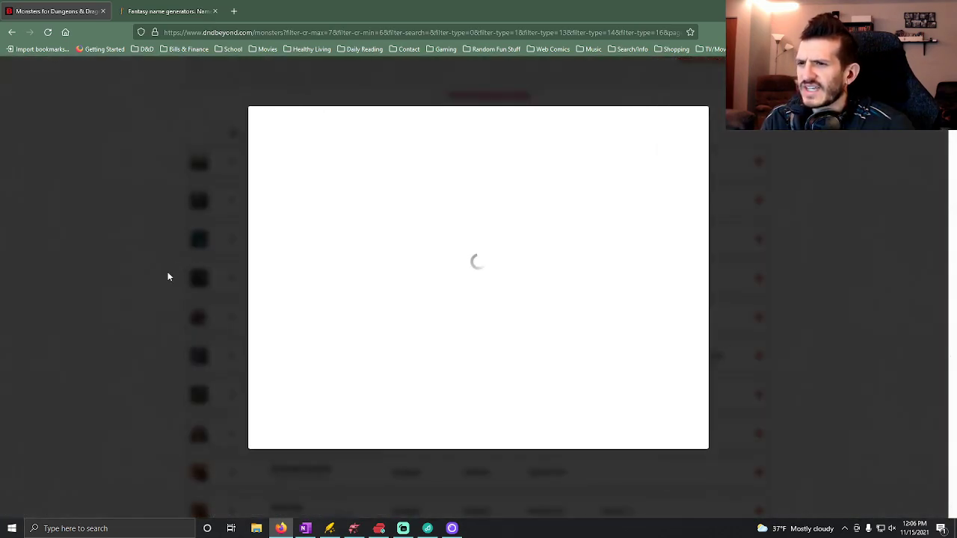
left_click(147, 282)
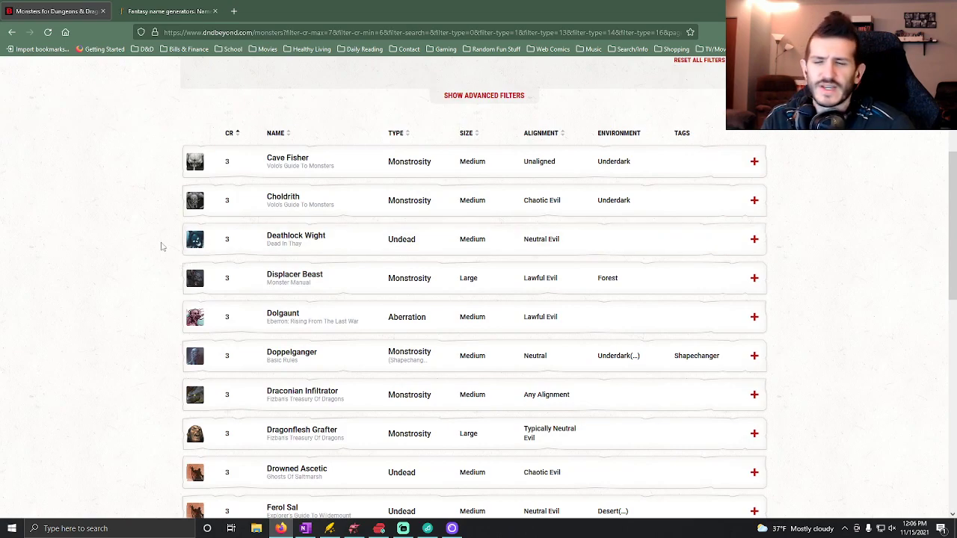
left_click(196, 207)
left_click(133, 257)
Go to page 3 of the filtered monsters and look through its challenge 2 and 3 entries.
scroll(346, 376, "down", 10)
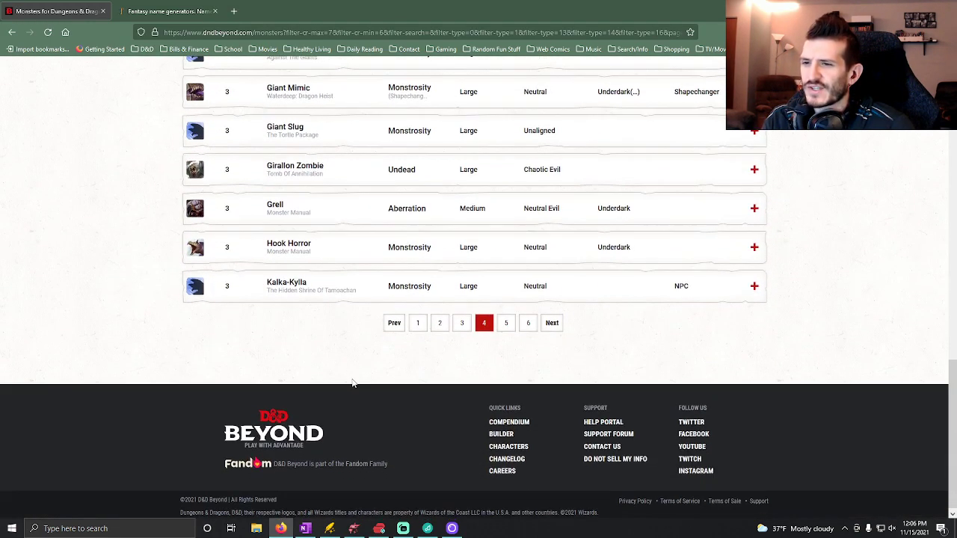
left_click(460, 320)
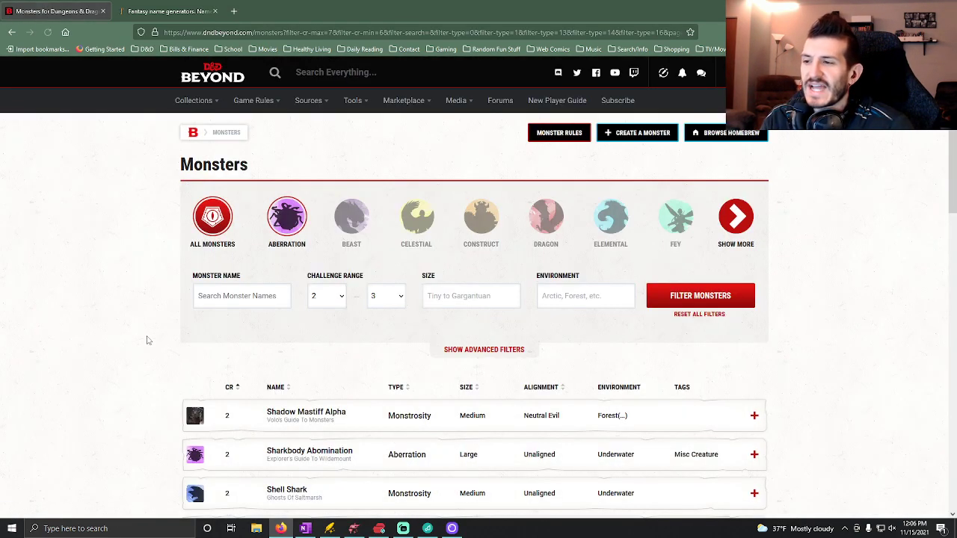
scroll(142, 344, "down", 2)
scroll(124, 356, "down", 8)
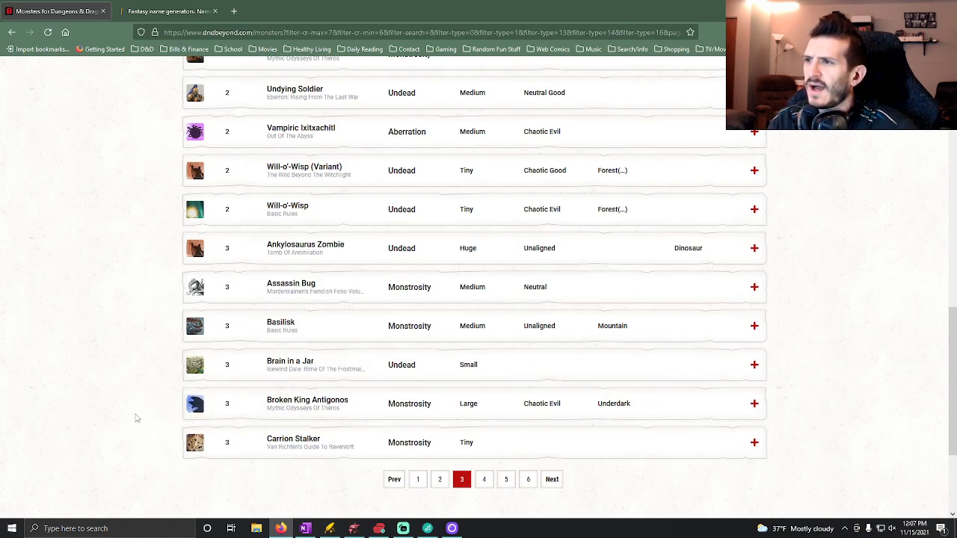
Recheck the last challenge 2 and 3 entries on page 3, then go to page 4 and look through its monsters.
scroll(137, 418, "up", 1)
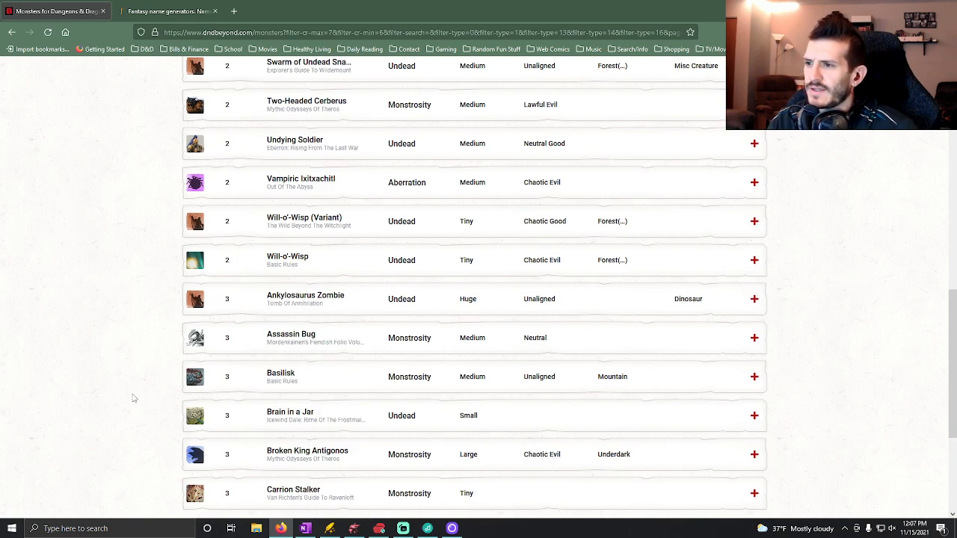
scroll(133, 384, "down", 2)
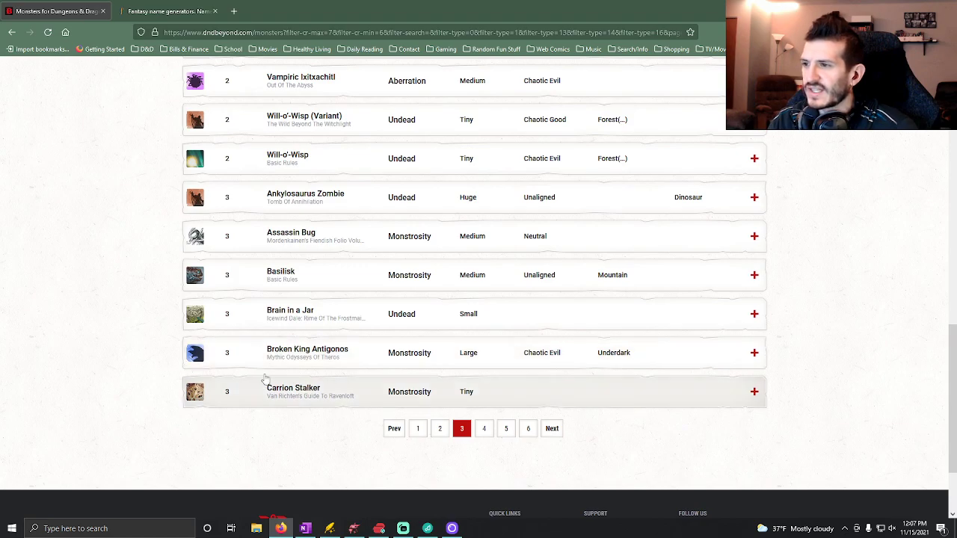
left_click(482, 429)
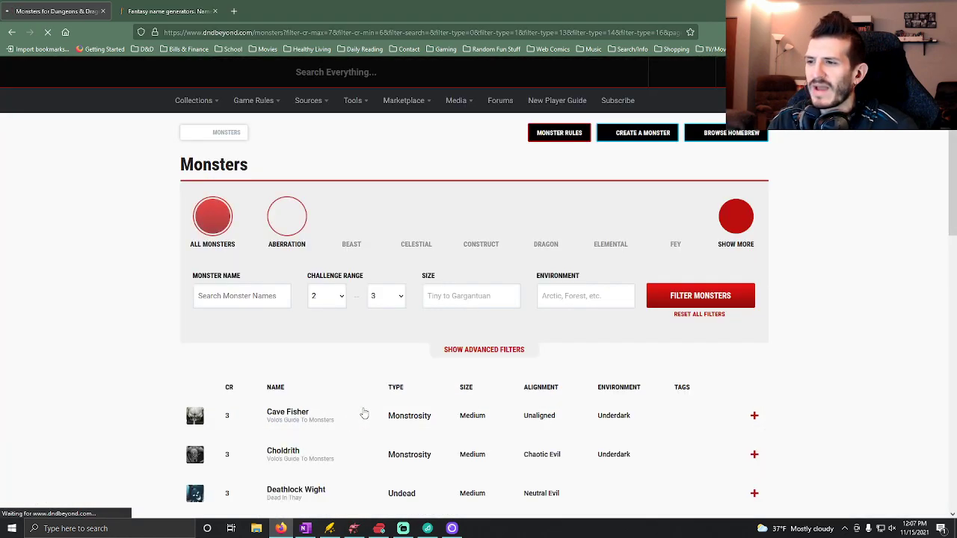
scroll(363, 411, "down", 15)
scroll(285, 394, "down", 1)
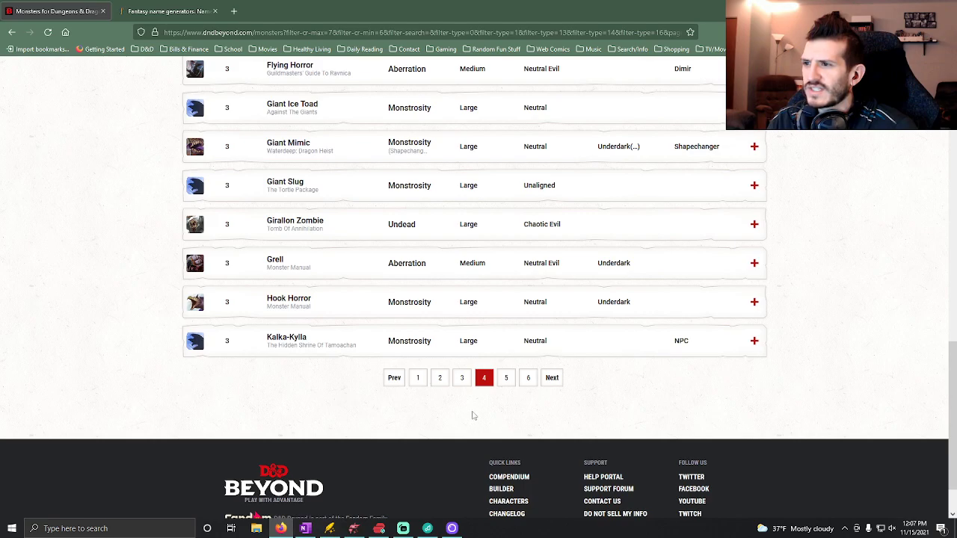
scroll(361, 382, "up", 5)
scroll(381, 391, "up", 1)
scroll(380, 391, "down", 6)
Go to page 5 of the filtered monsters and expand the Slithering Tracker entry.
left_click(506, 327)
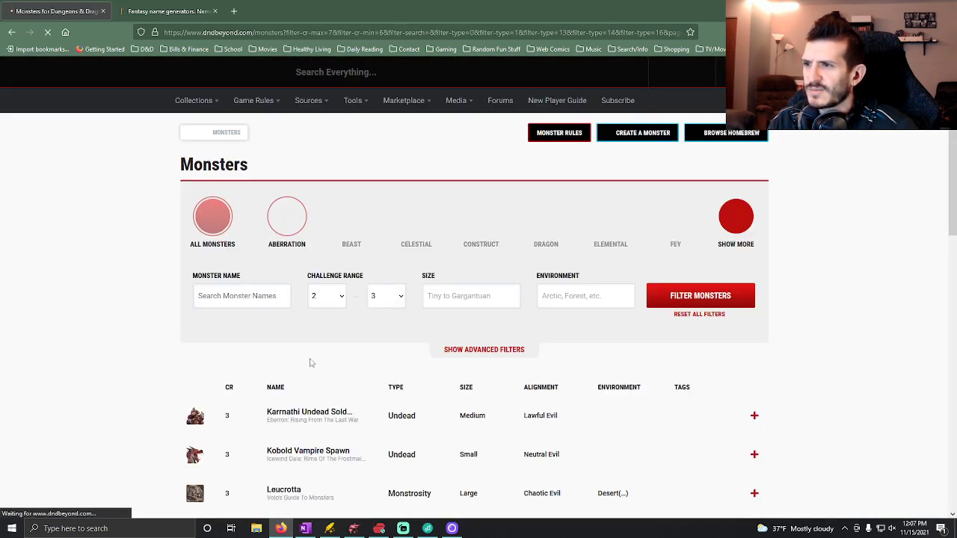
scroll(322, 377, "down", 10)
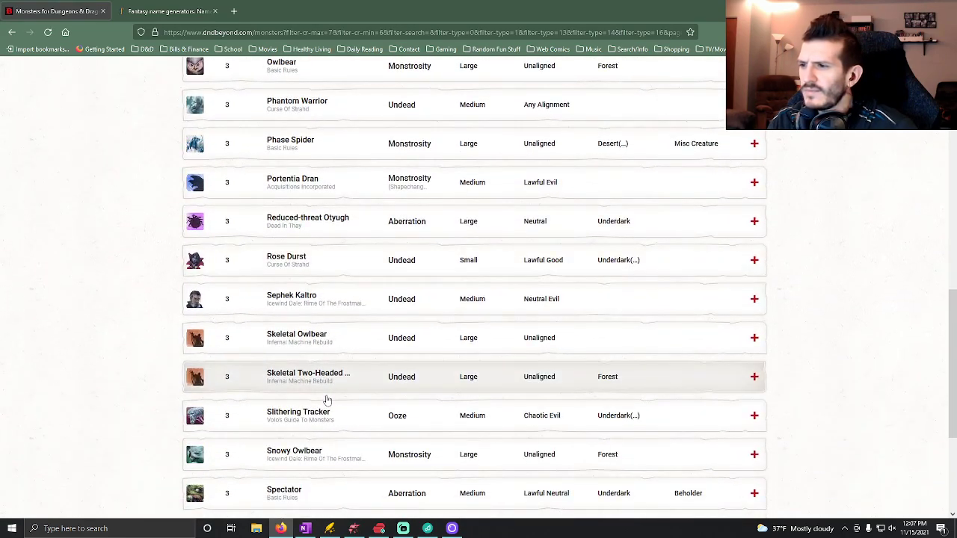
left_click(355, 417)
scroll(329, 418, "down", 1)
scroll(323, 421, "down", 4)
View the Slithering Tracker's artwork, close the image, and reread its stat block and lore.
left_click(197, 108)
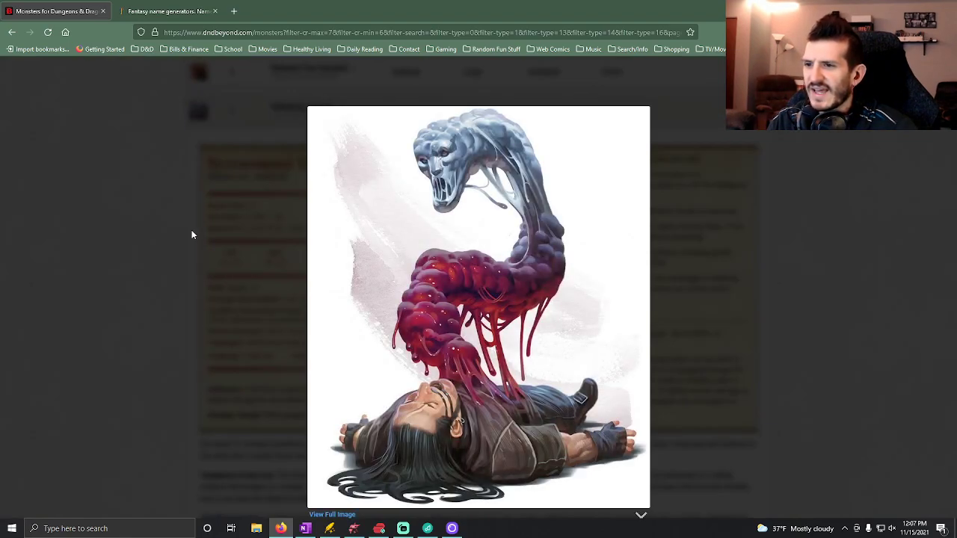
left_click(175, 263)
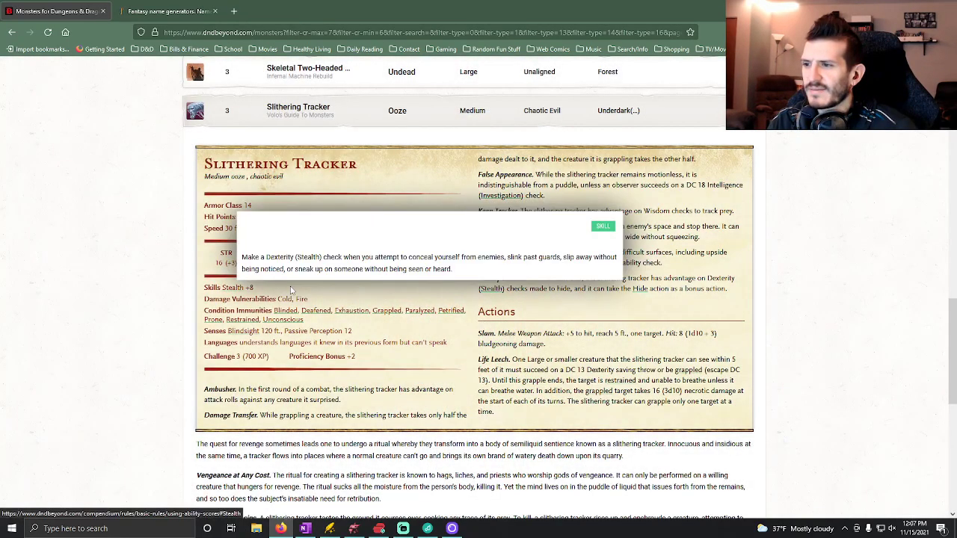
scroll(132, 416, "down", 2)
scroll(140, 416, "up", 1)
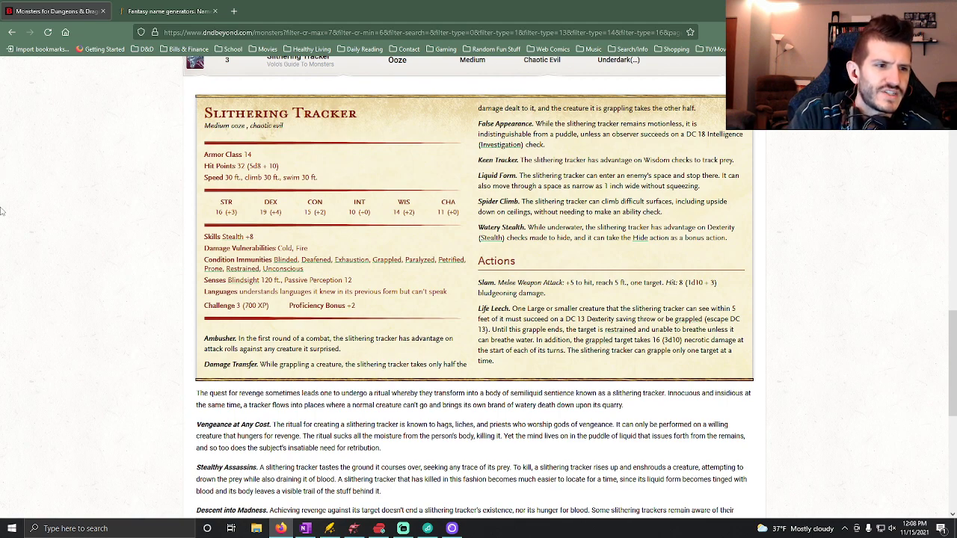
scroll(190, 219, "up", 1)
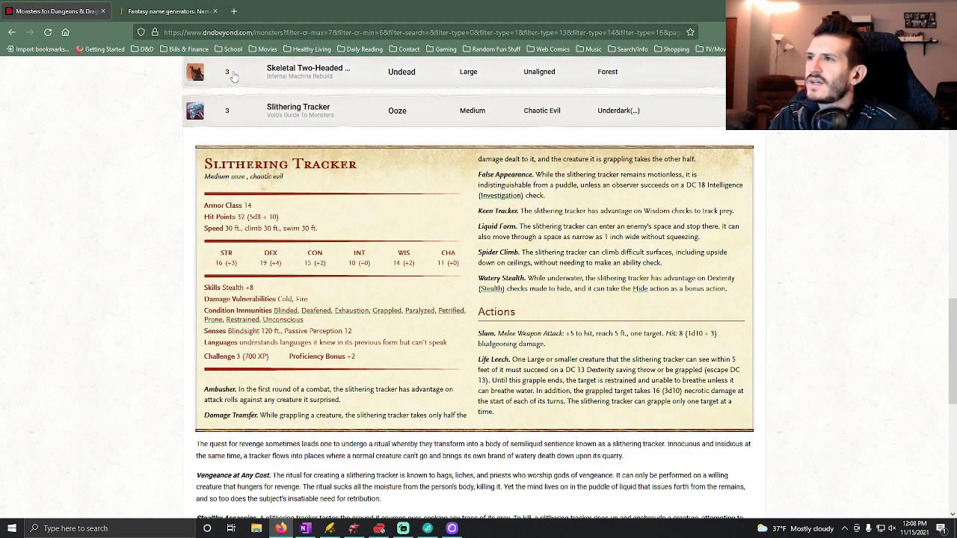
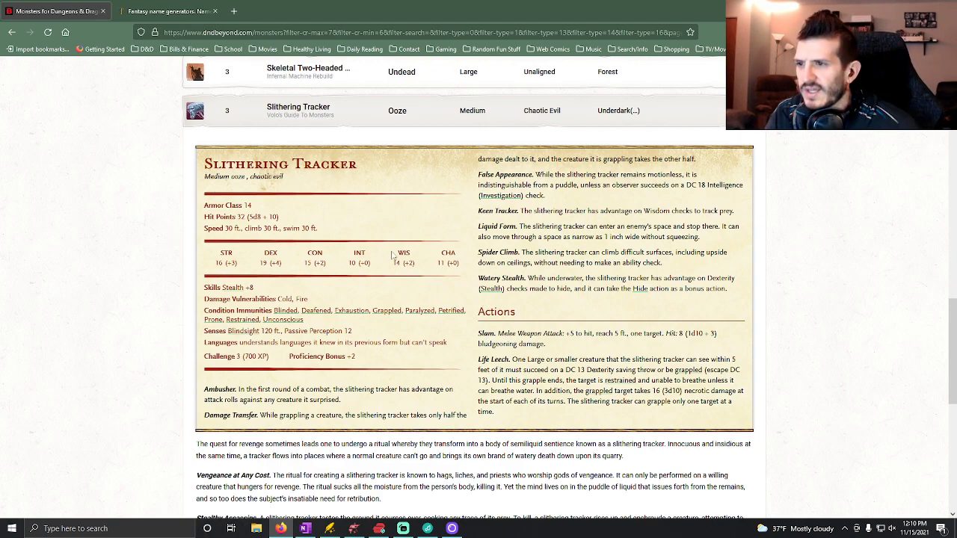
Take a screenshot of the Slithering Tracker's stat block and copy it to the clipboard.
right_click(413, 233)
right_click(386, 223)
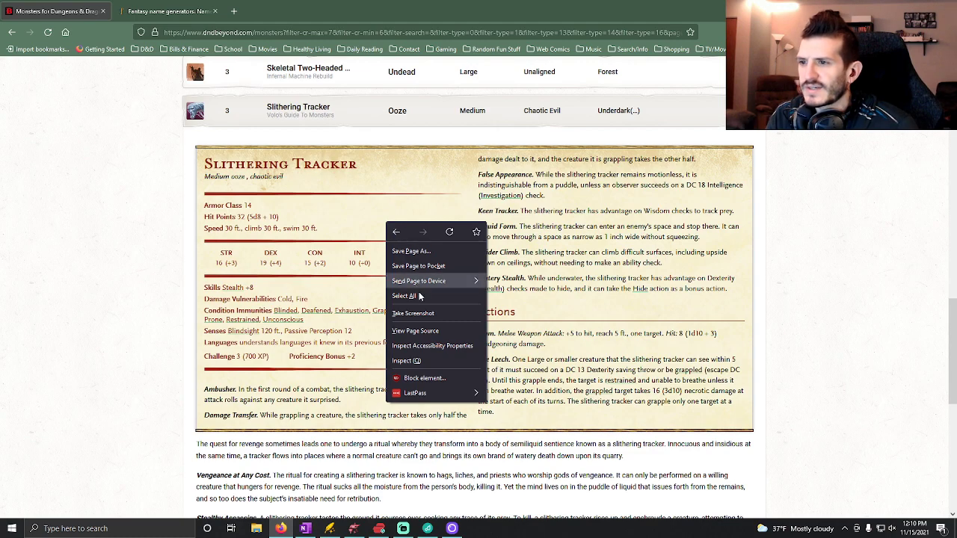
left_click(412, 313)
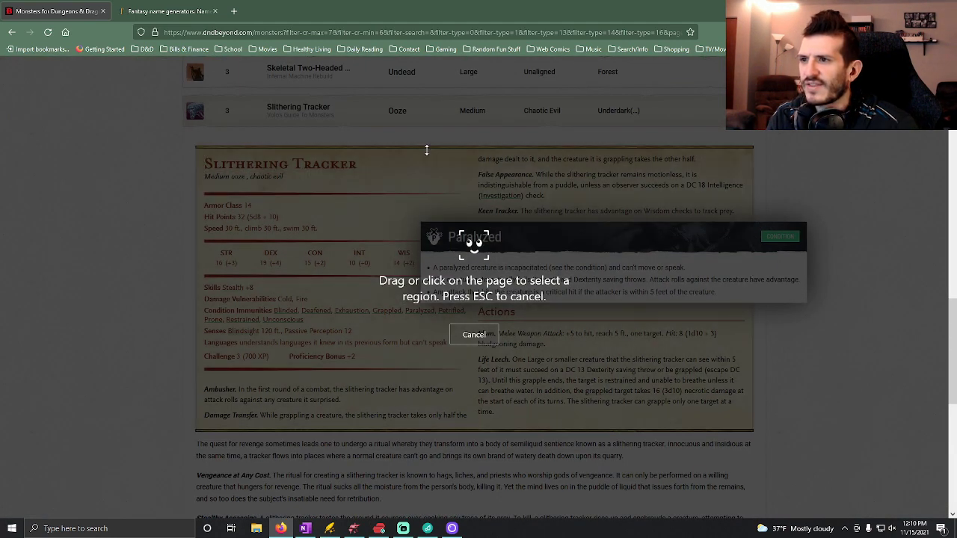
left_click(426, 151)
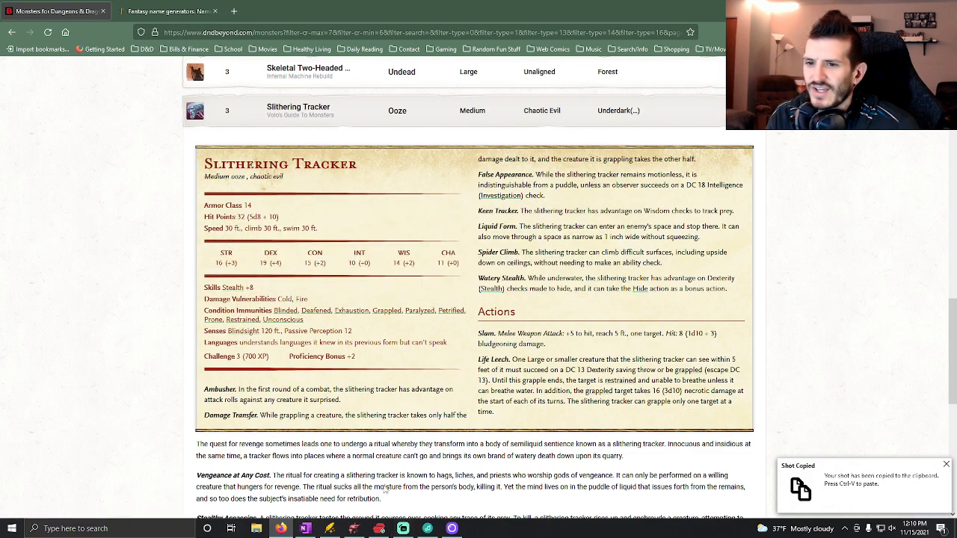
Switch to OneNote and fill in the Section 2 Boss entry as "Slithering Tracker (700xp)".
mouse_move(305, 528)
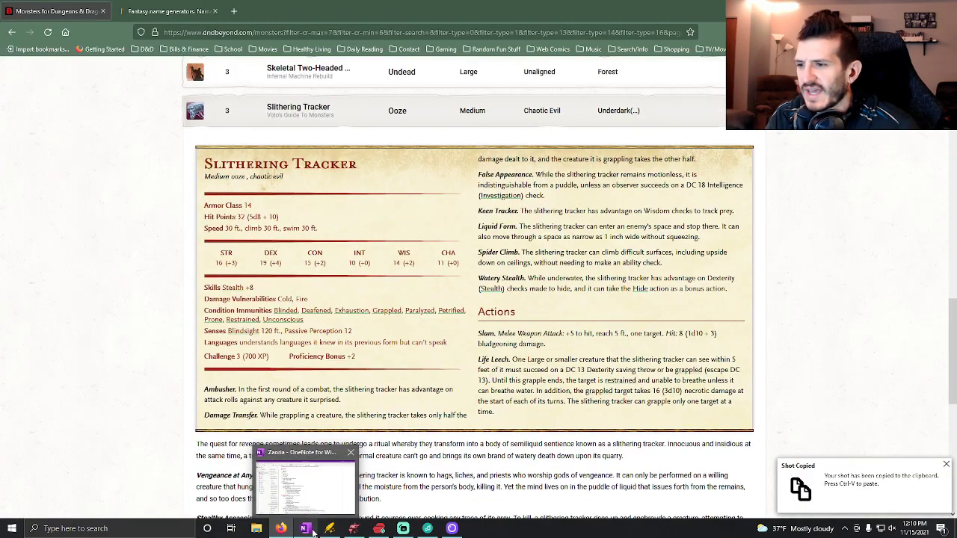
left_click(306, 529)
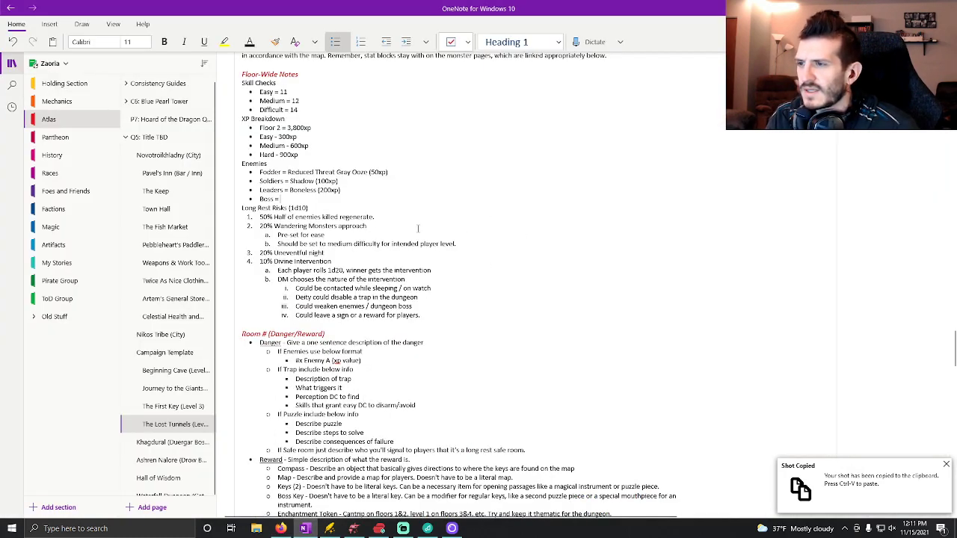
type("Slithering")
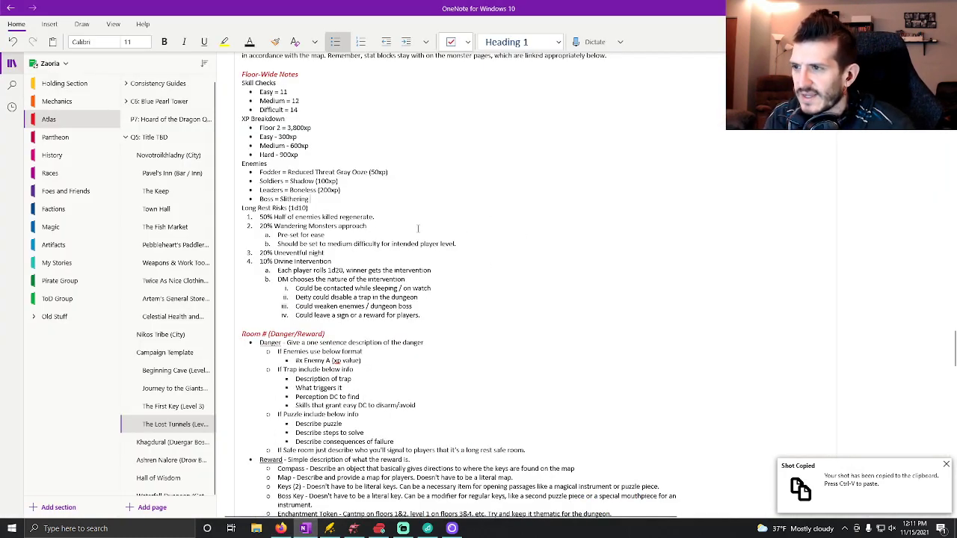
type(" Tracker (")
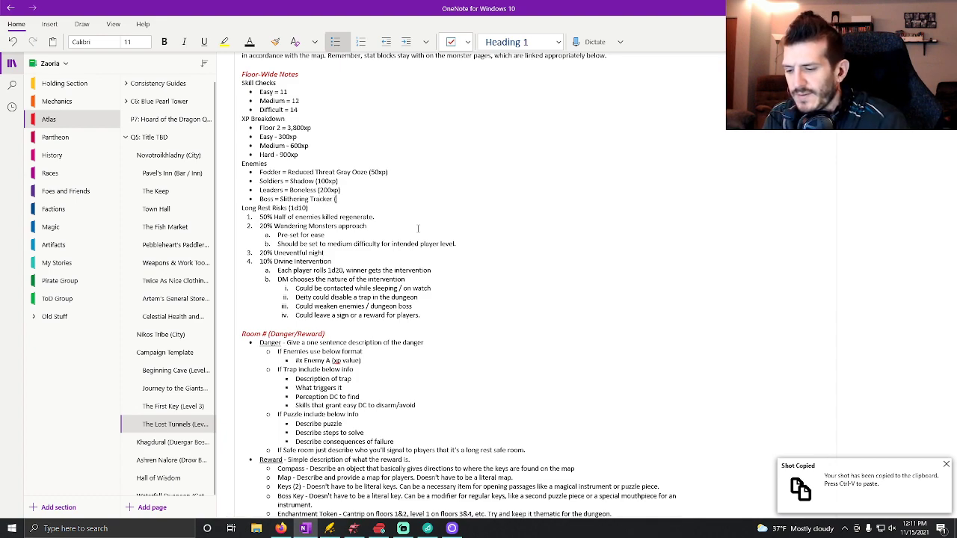
type("700xp")
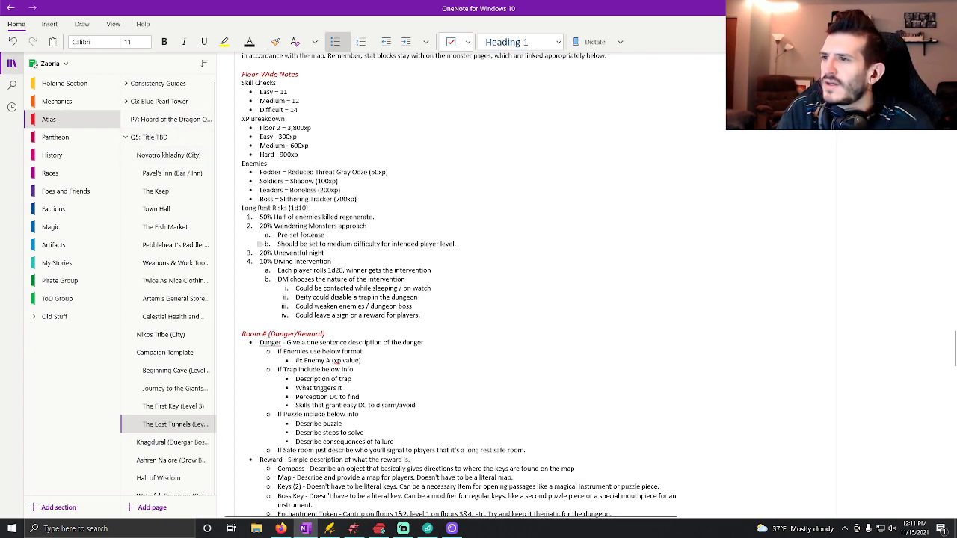
Replace Section 2's Long Rest Risks list with a copy of Section 1's ten-item list.
scroll(452, 279, "up", 3)
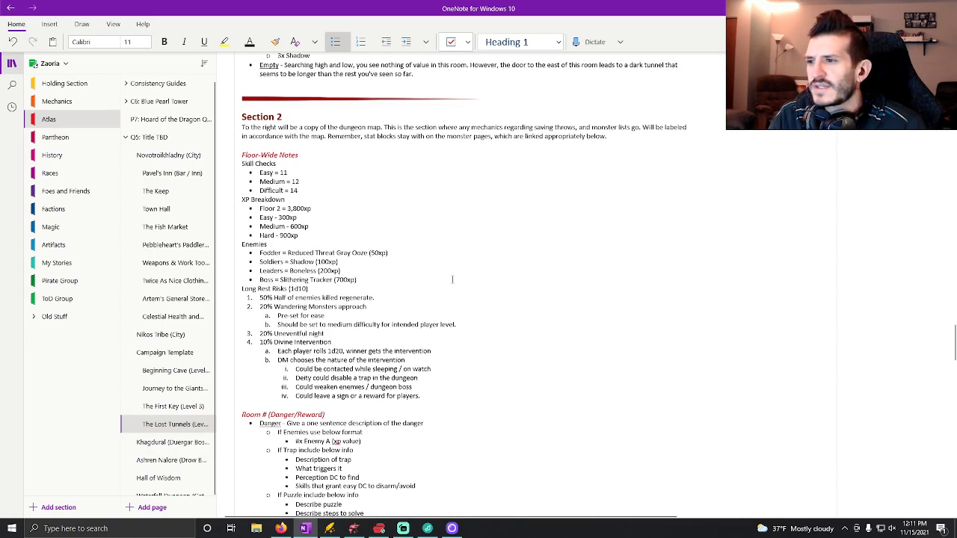
scroll(452, 280, "up", 15)
scroll(401, 248, "up", 1)
scroll(401, 248, "down", 6)
left_click_drag(421, 272, 259, 120)
key("ctrl+c")
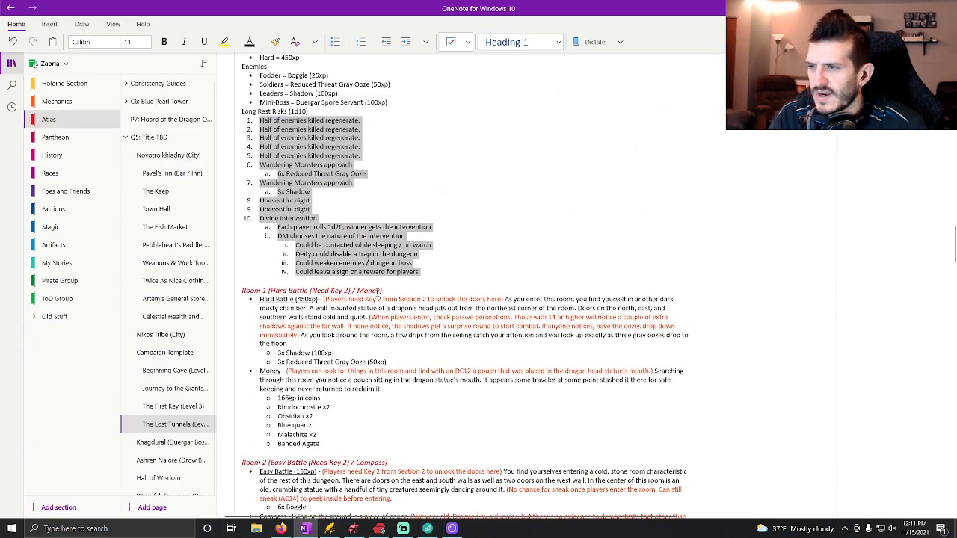
scroll(369, 287, "down", 15)
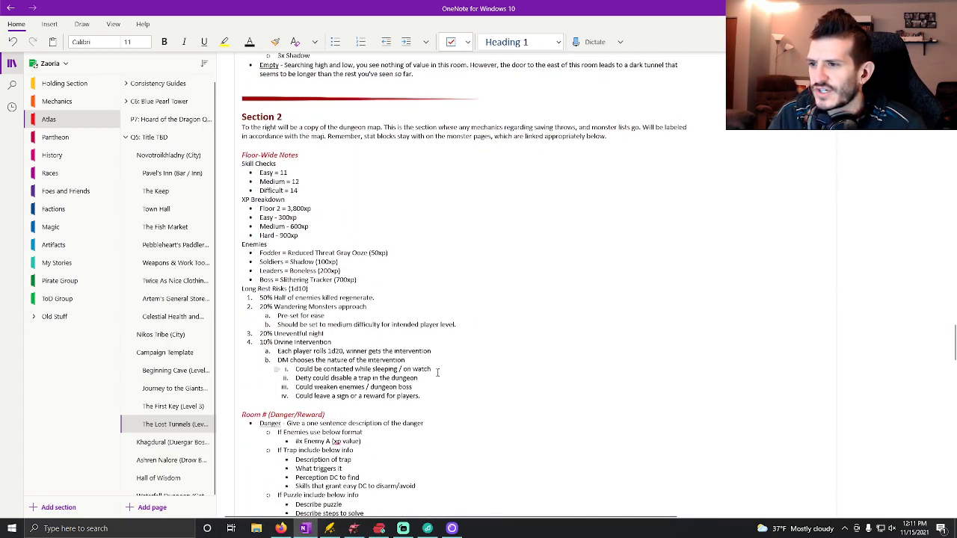
scroll(438, 371, "down", 2)
left_click_drag(421, 315, 246, 215)
key("ctrl+v")
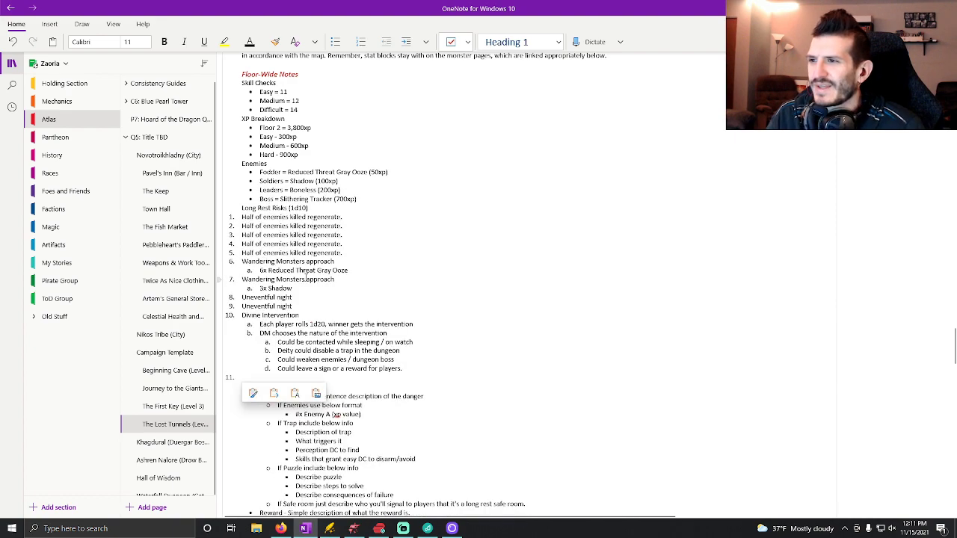
Reapply numbered-list formatting to the pasted Long Rest Risks so its levels are indented under the heading.
left_click_drag(405, 369, 232, 215)
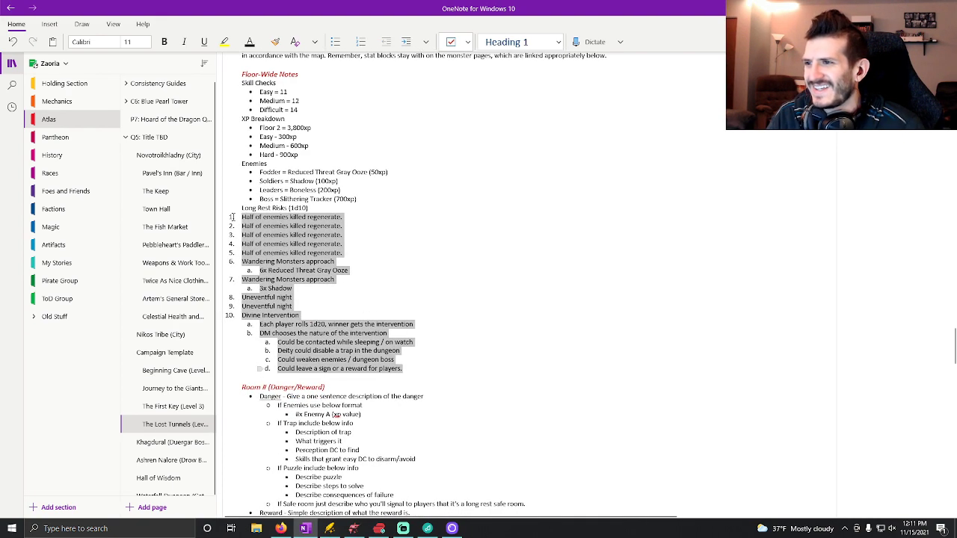
left_click(361, 42)
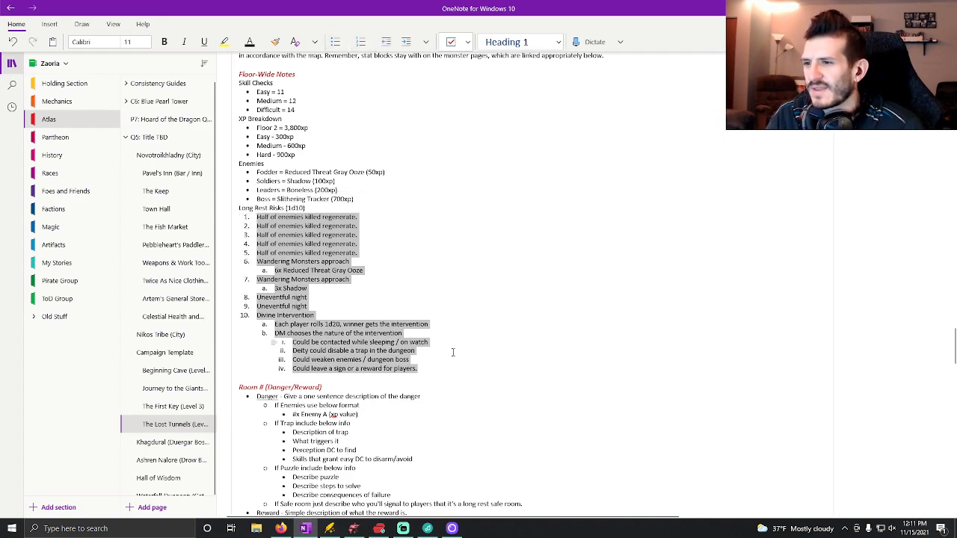
left_click(370, 295)
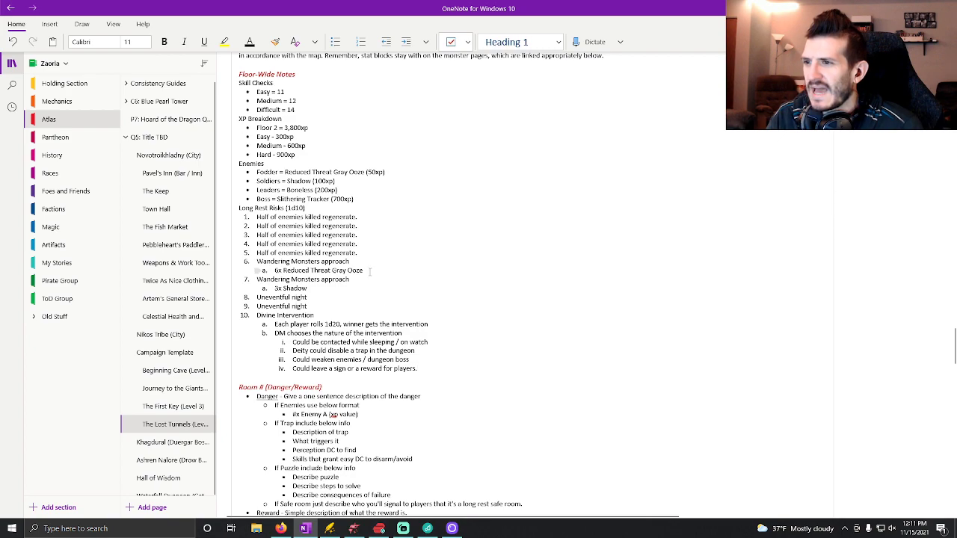
Change the Section 2 wandering monsters to 6x Shadow for result 6 and 3x Boneless for result 7.
scroll(369, 272, "up", 2)
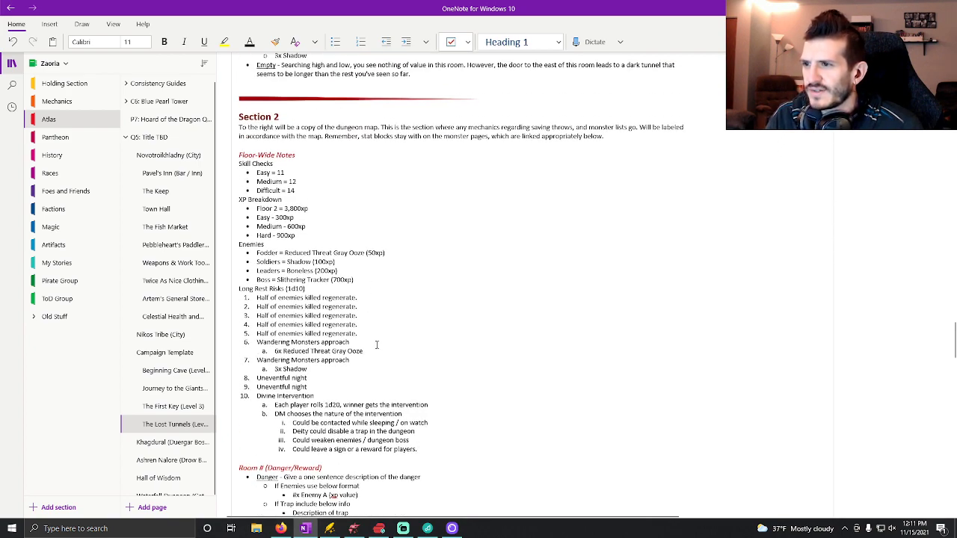
left_click_drag(370, 349, 282, 351)
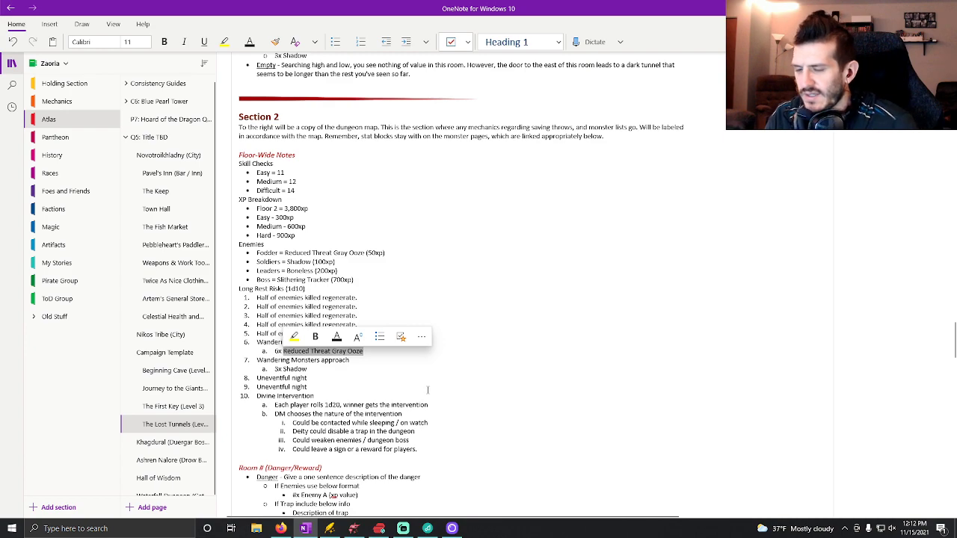
type("Shadow")
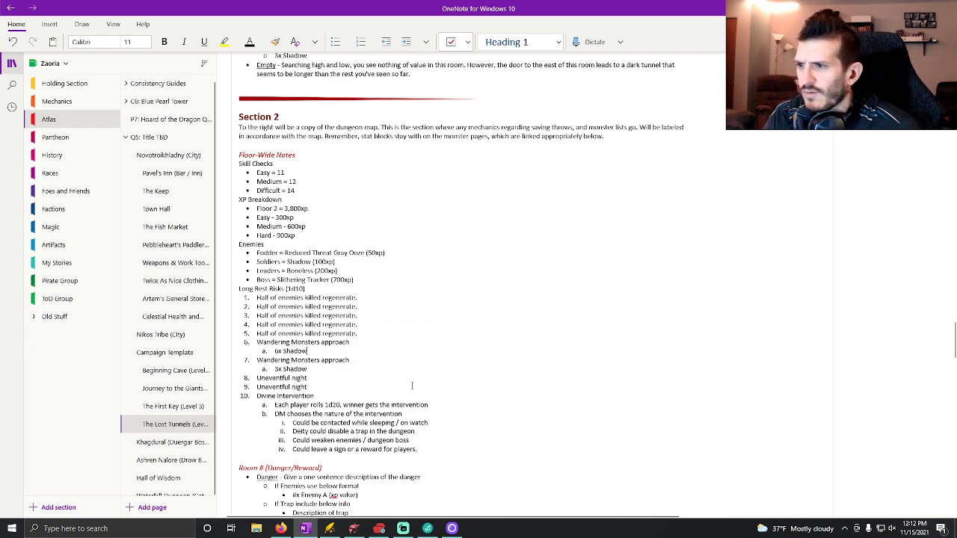
left_click_drag(307, 370, 283, 369)
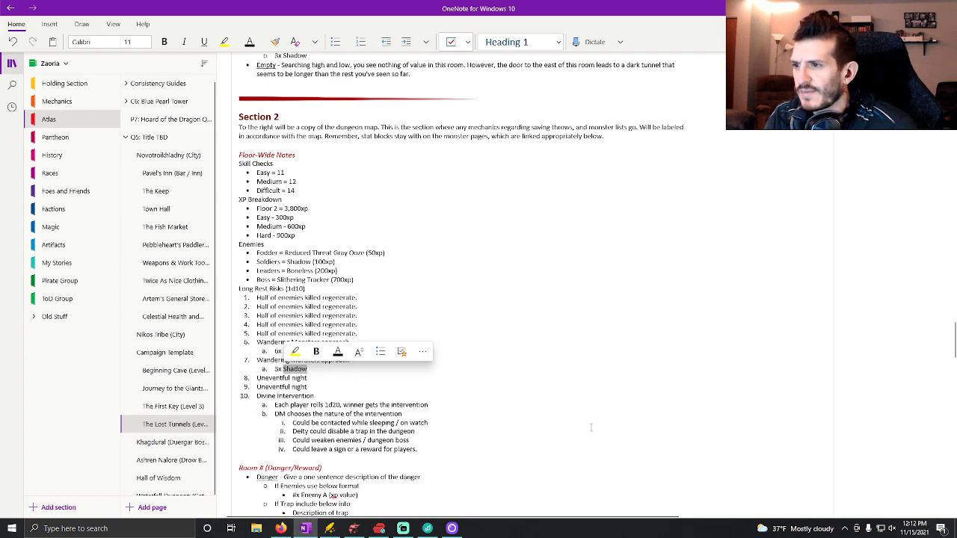
type("Bonel")
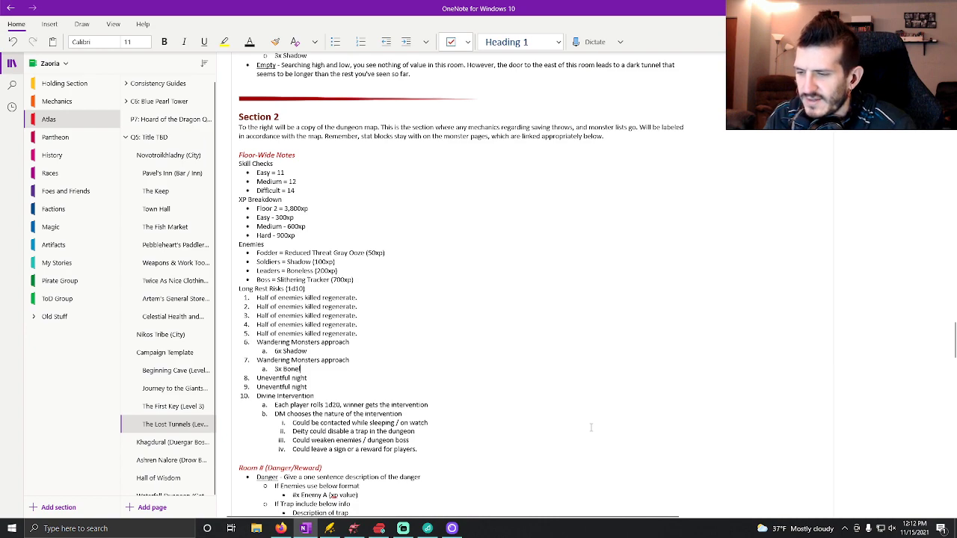
type("ess")
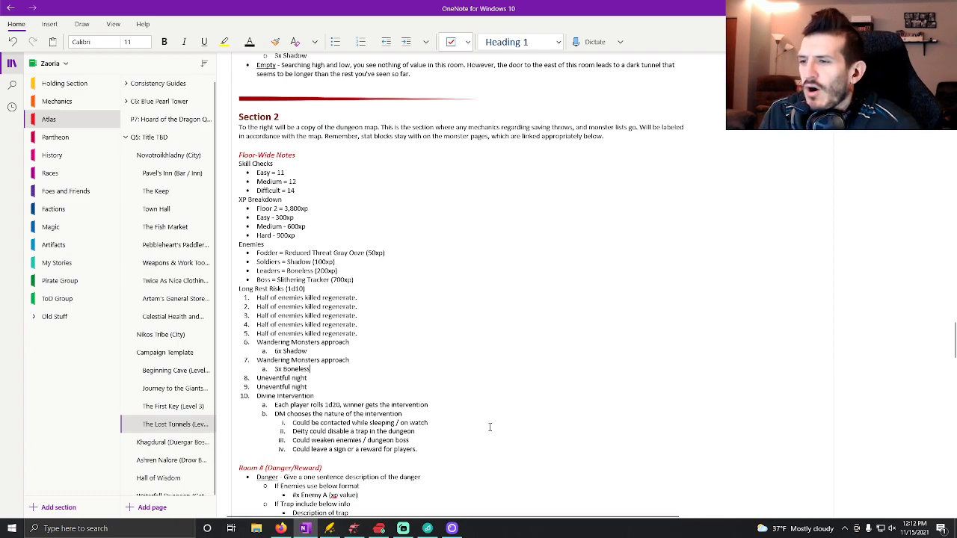
Copy the "Room # (Danger/Reward)" heading and paste it ten times, separated by blank lines, below Section 2's room template.
scroll(449, 336, "down", 4)
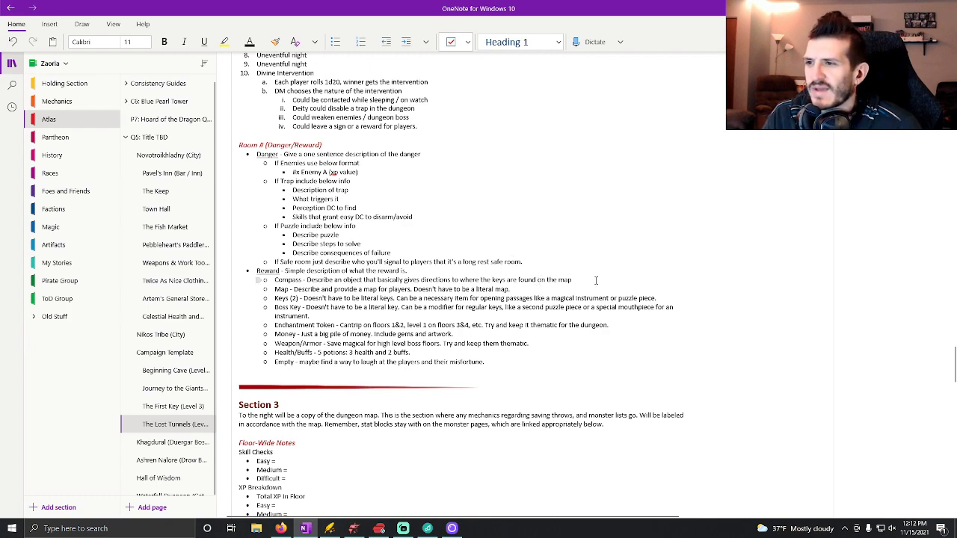
scroll(490, 212, "up", 1)
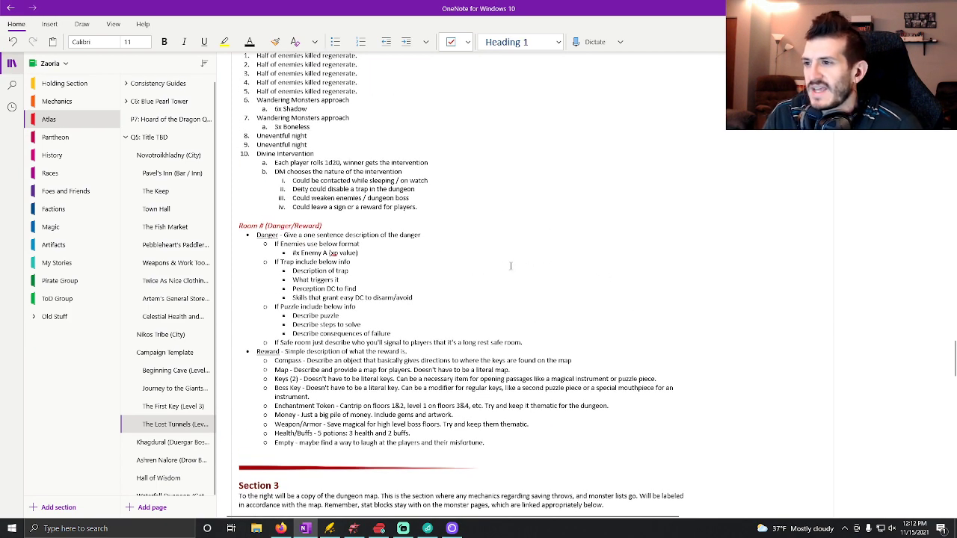
left_click_drag(338, 225, 242, 219)
key("ctrl+c")
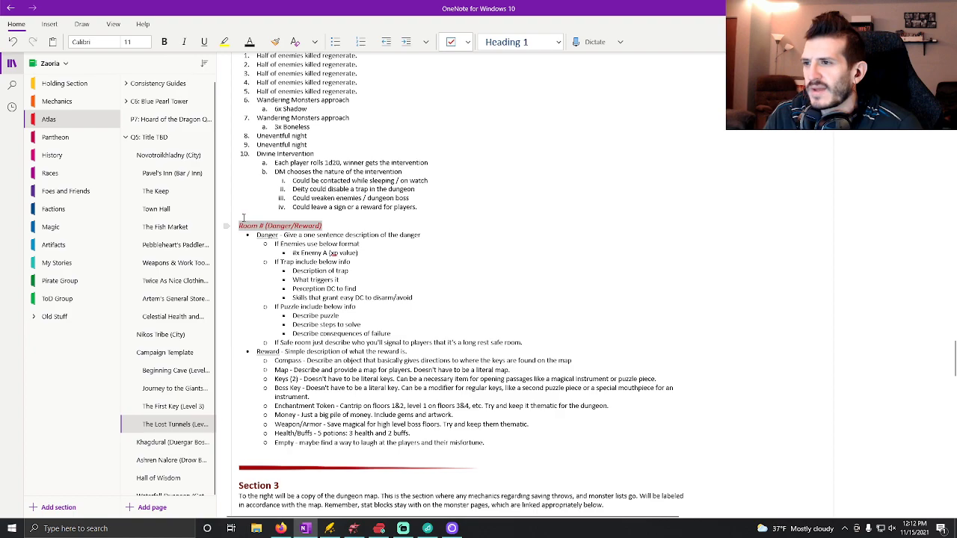
scroll(732, 460, "down", 3)
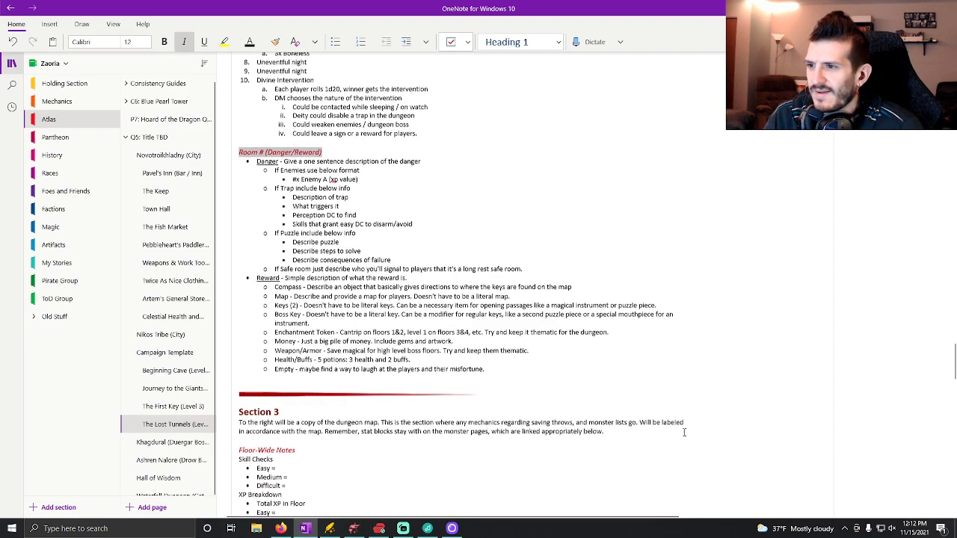
left_click(504, 204)
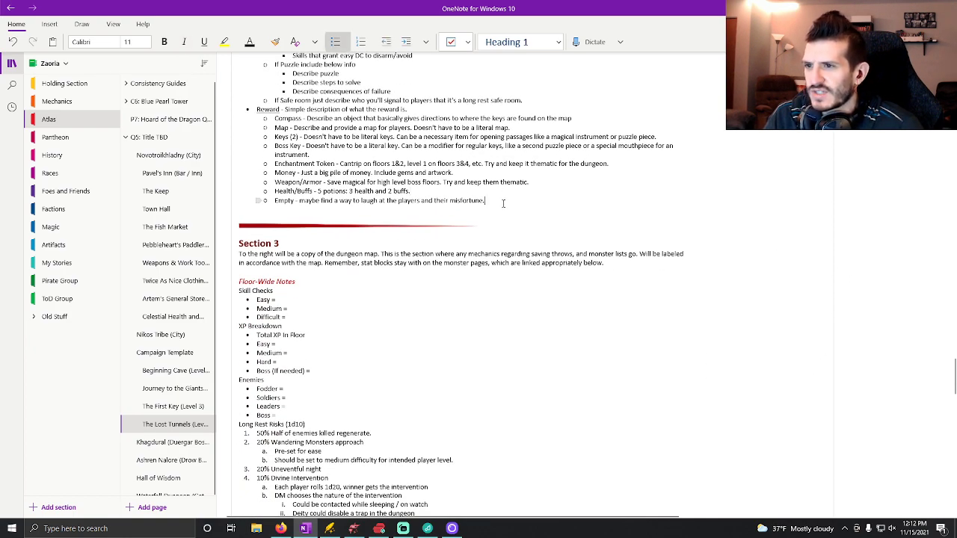
key("Return")
key("Return")
key("ctrl+v")
key("Return")
key("ctrl+v")
key("Return")
key("ctrl+v")
key("Return")
key("ctrl+v")
key("Return")
key("ctrl+v")
key("Return")
key("ctrl+v")
key("Return")
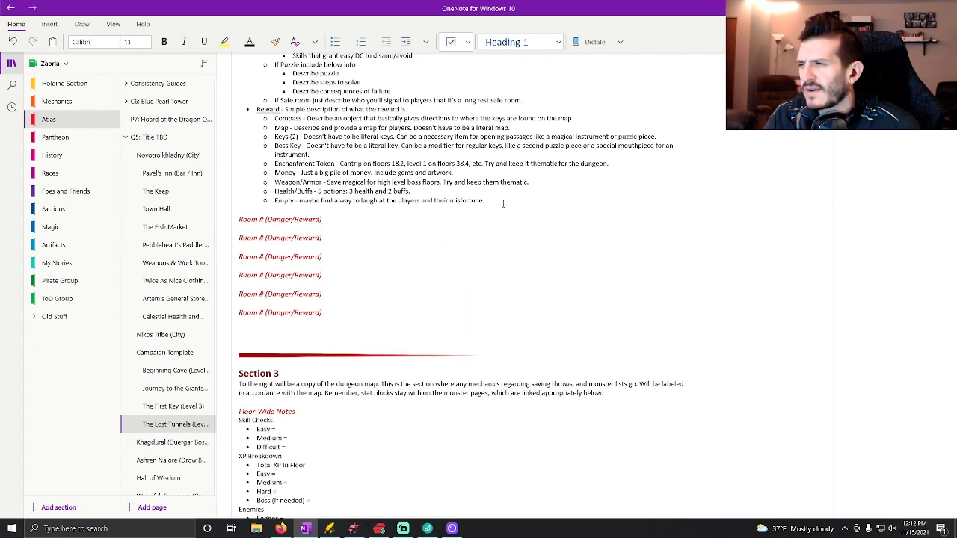
key("ctrl+v")
key("Return")
key("ctrl+v")
key("Return")
key("ctrl+v")
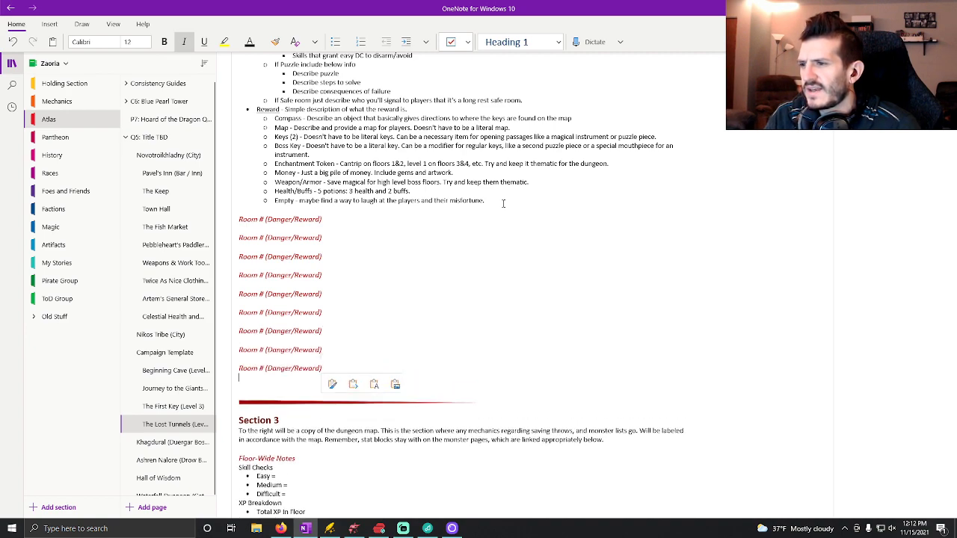
key("Return")
key("ctrl+v")
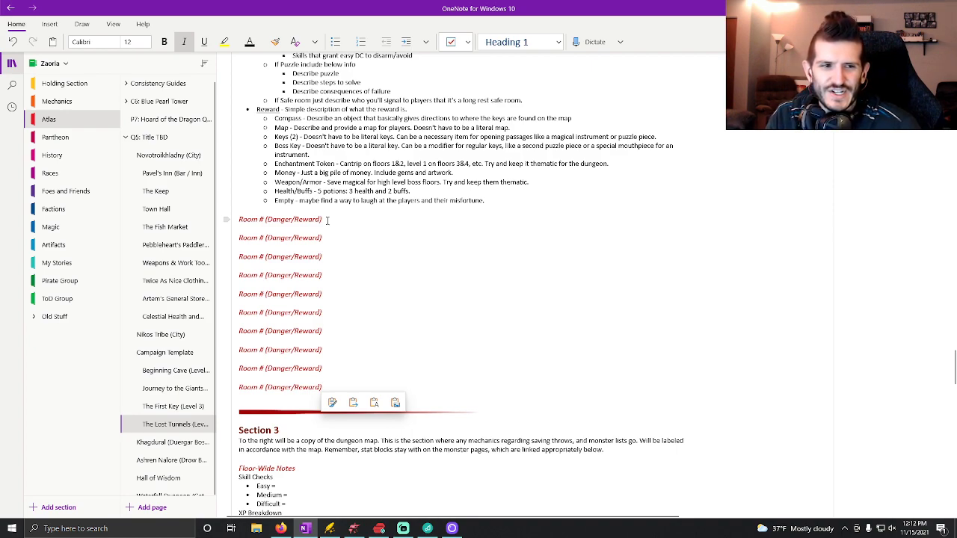
left_click(329, 220)
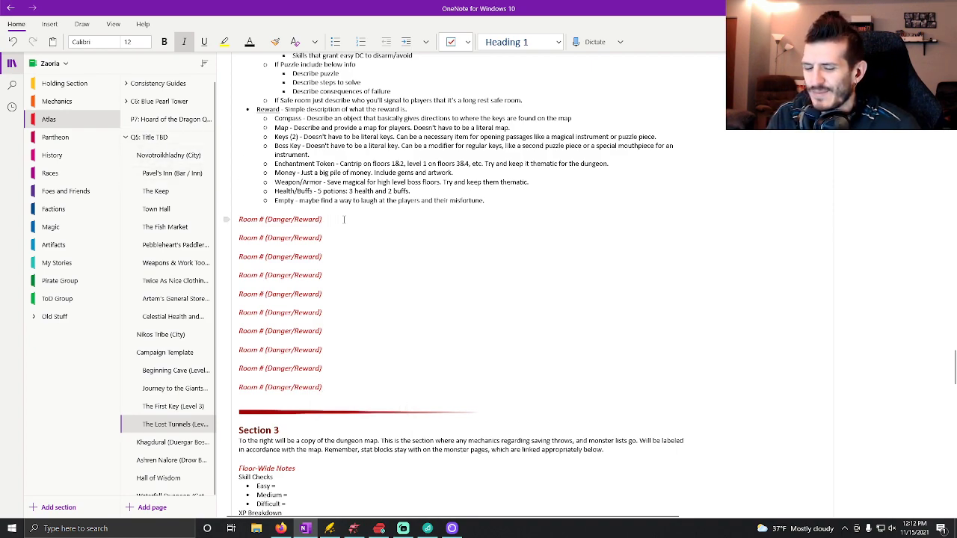
key("Return")
key("ctrl+period")
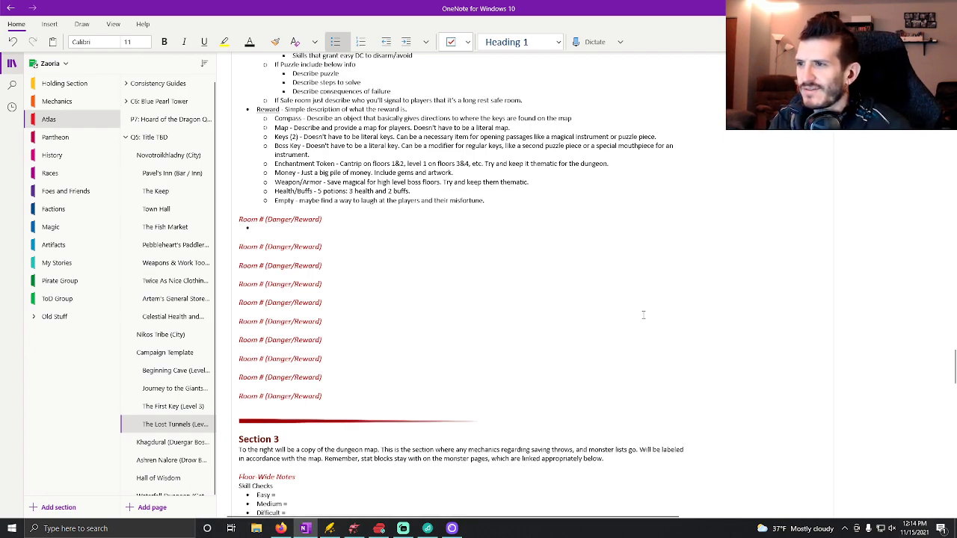
key("ctrl+u")
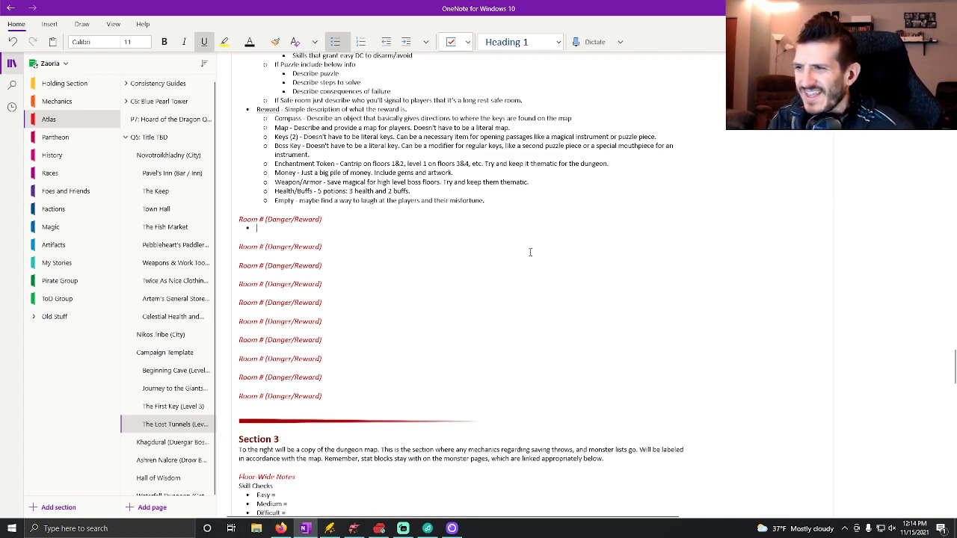
key("BackSpace")
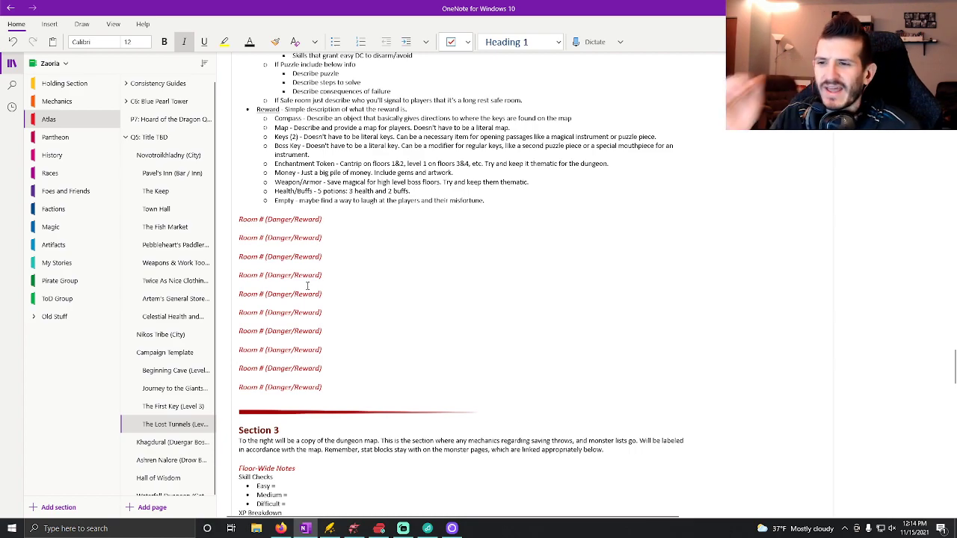
Switch to The Lost Tunnels map in Dungeondraft and examine the layout of Section 2's numbered rooms.
scroll(399, 317, "up", 5)
scroll(418, 330, "down", 3)
scroll(389, 299, "down", 1)
scroll(476, 303, "up", 2)
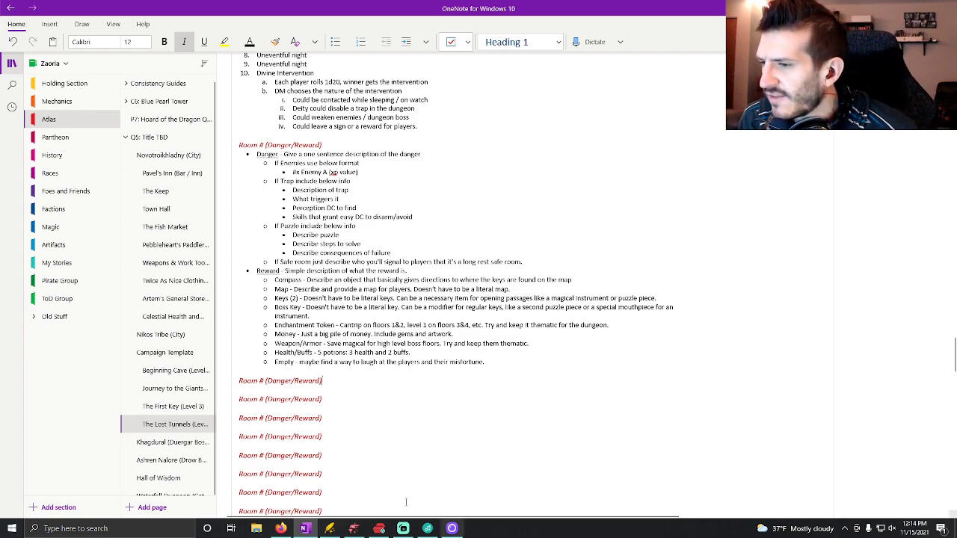
left_click(355, 530)
left_click_drag(630, 248, 532, 262)
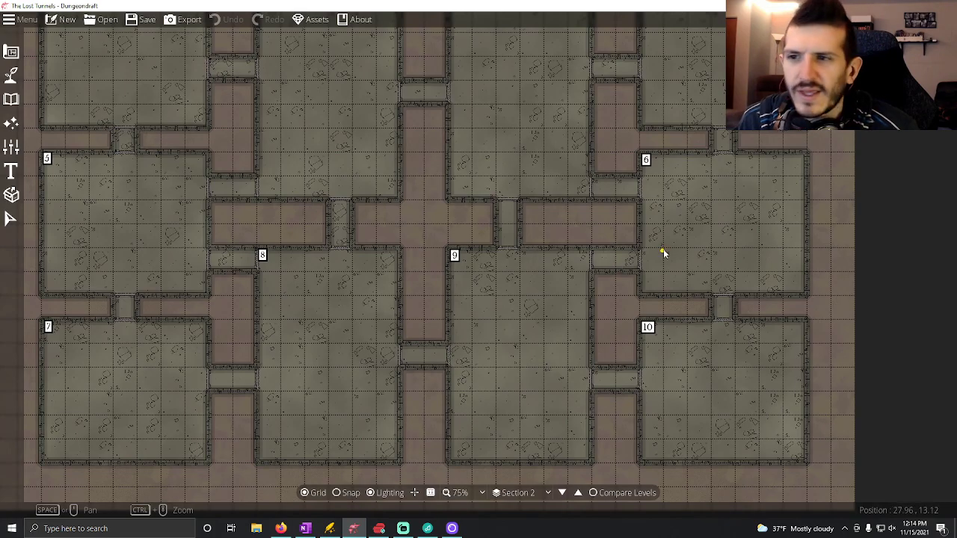
left_click_drag(461, 310, 541, 342)
left_click_drag(533, 305, 534, 316)
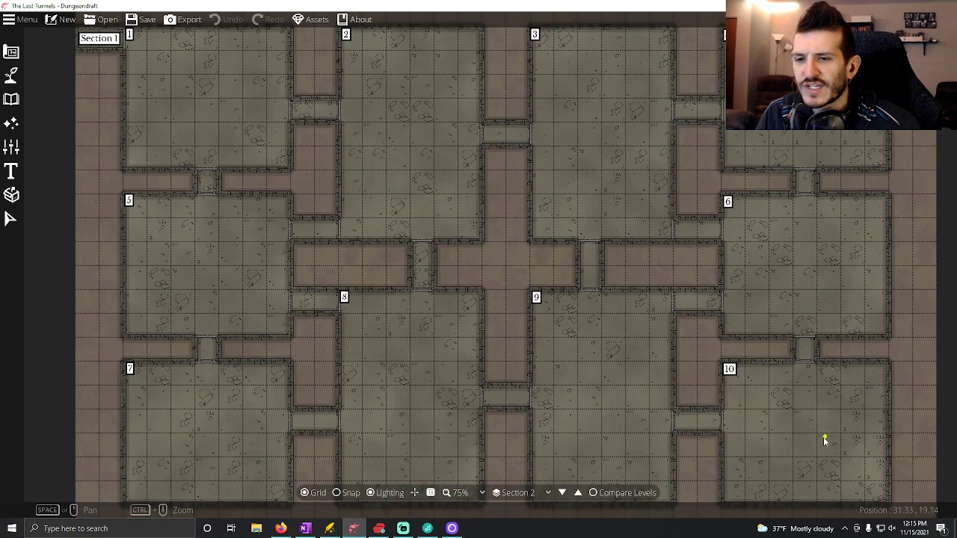
Switch to OneNote and replace the danger in the last Section 2 room heading with "Mini-Boss Battle (Need Key 1)".
left_click_drag(807, 442, 763, 385)
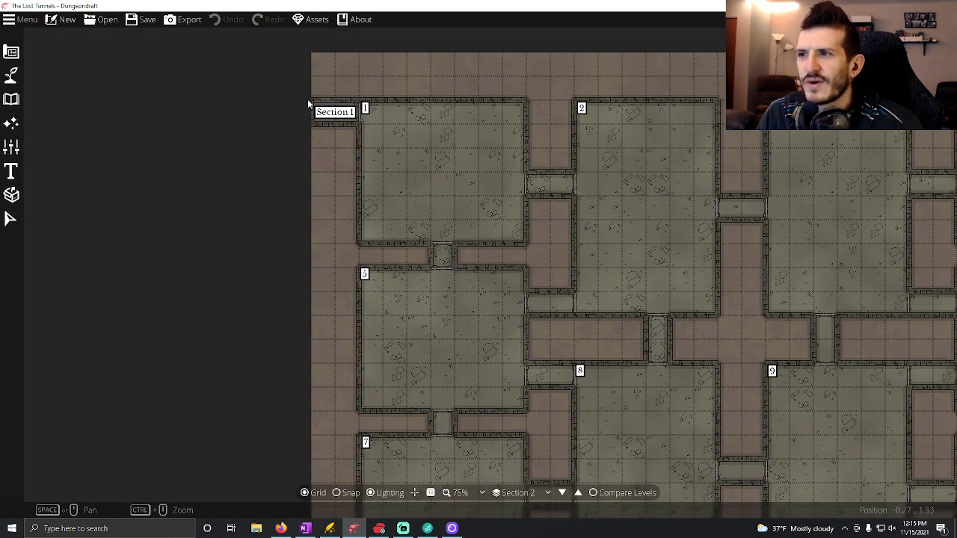
left_click_drag(546, 226, 309, 152)
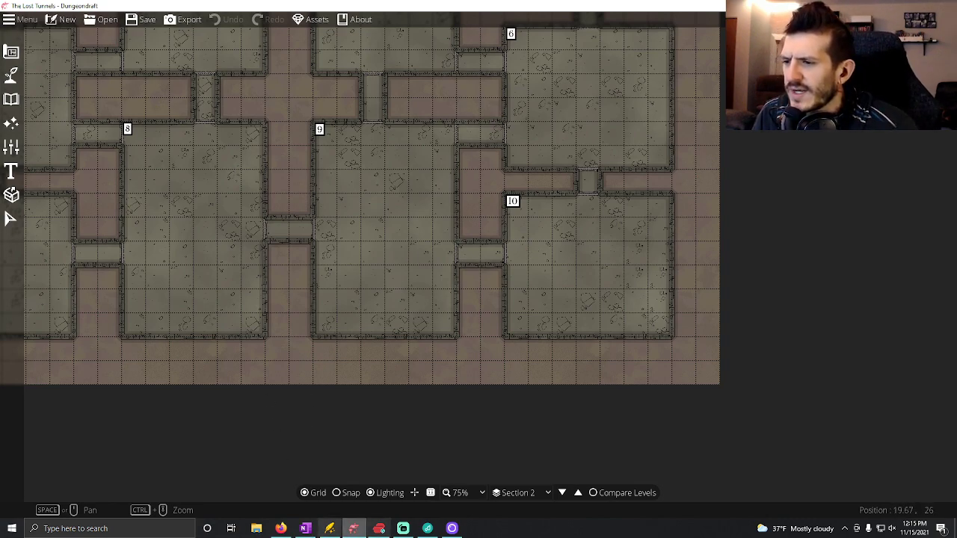
left_click(305, 529)
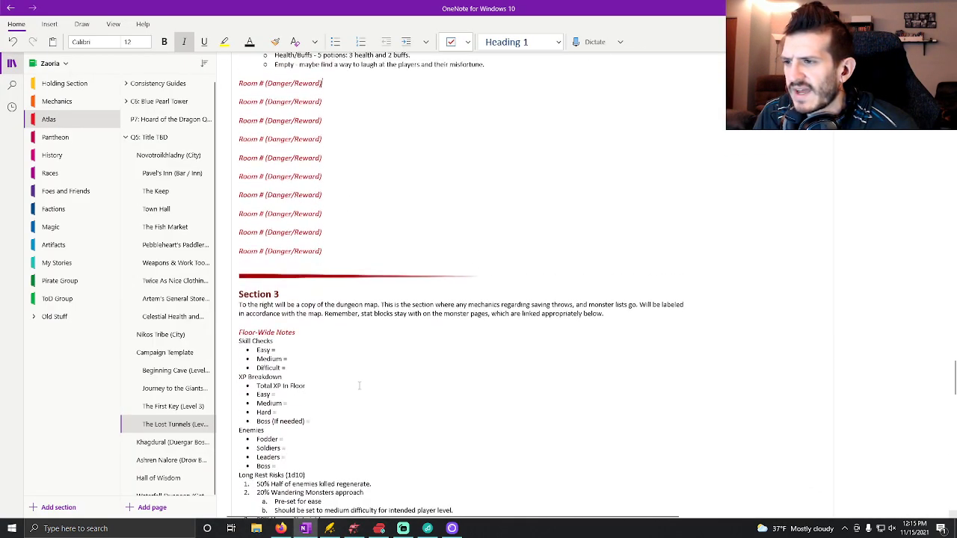
scroll(358, 385, "up", 4)
left_click(266, 387)
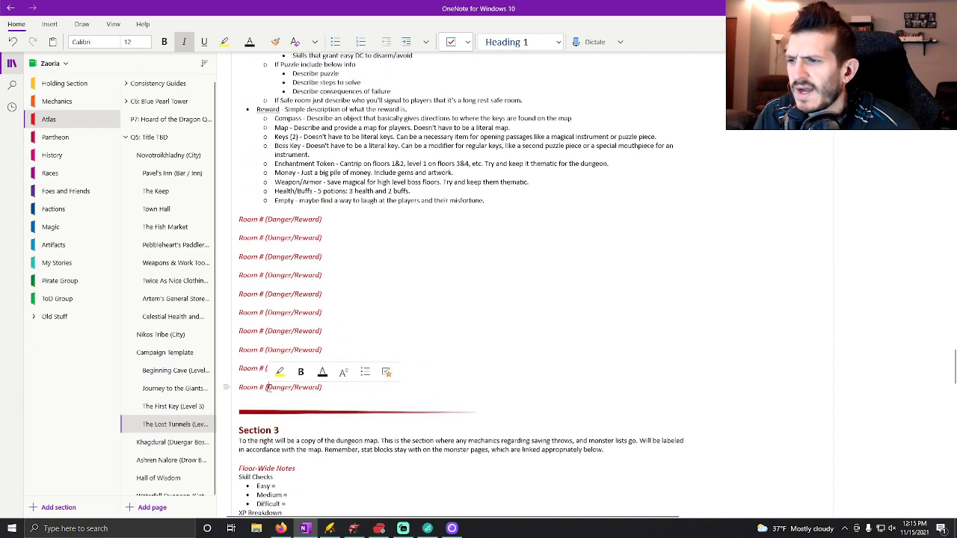
left_click_drag(266, 387, 292, 387)
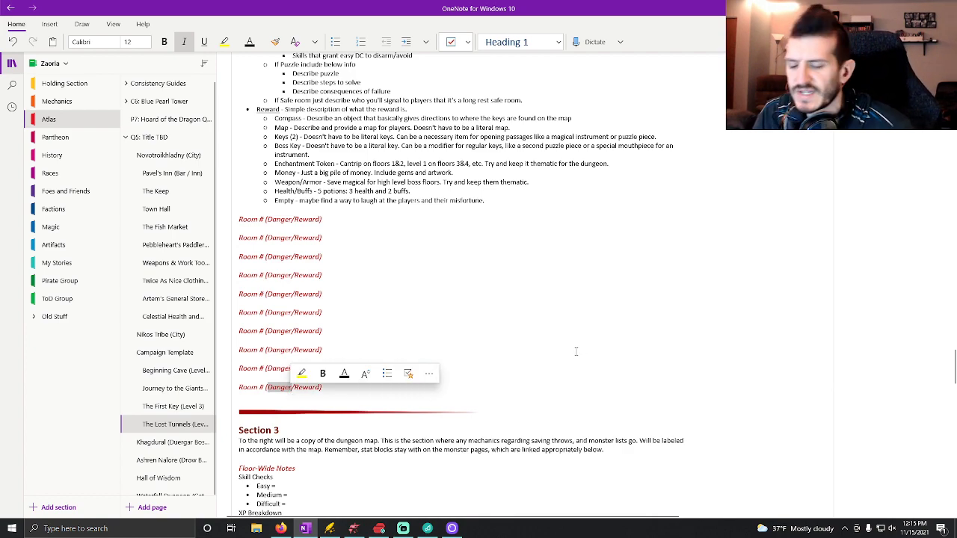
type("Boss")
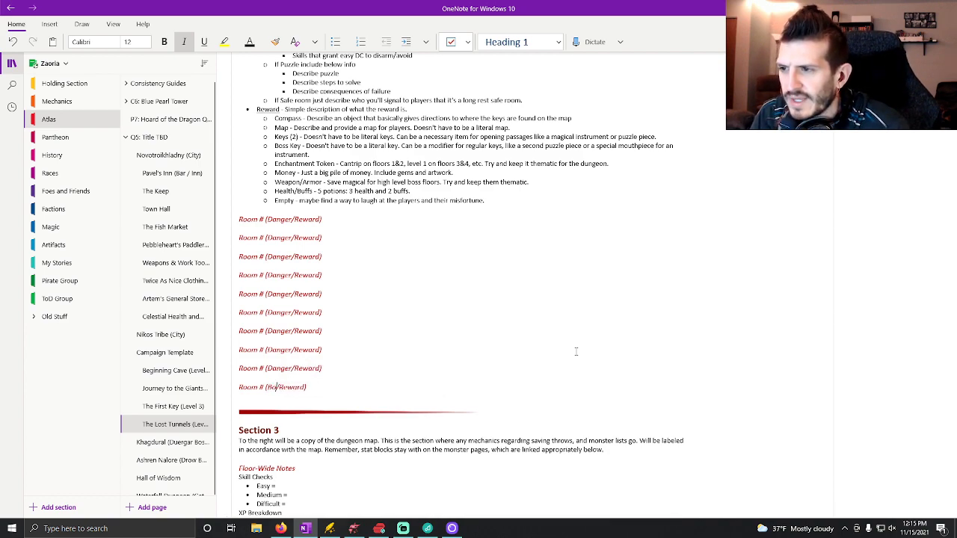
key("BackSpace")
key("BackSpace")
key("BackSpace")
key("BackSpace")
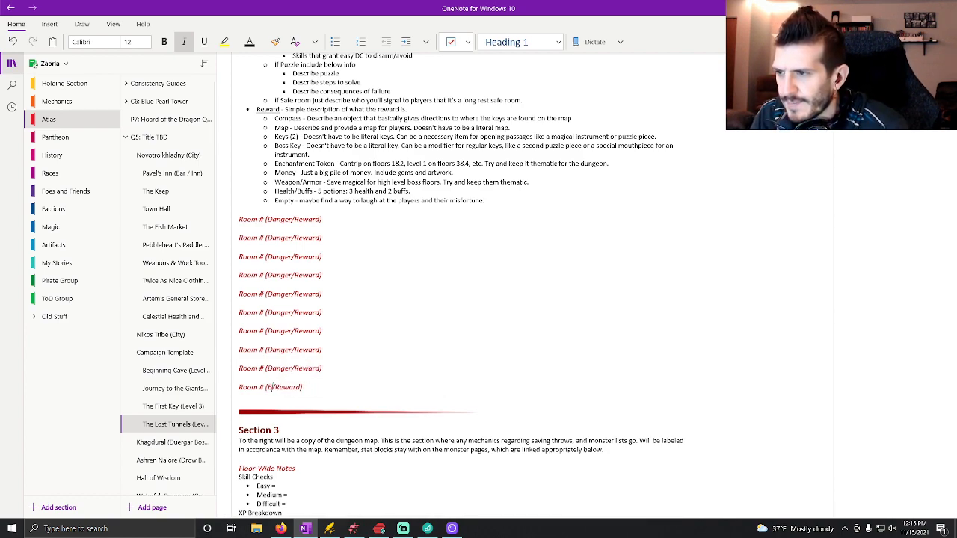
type("Mini-Boss Battle")
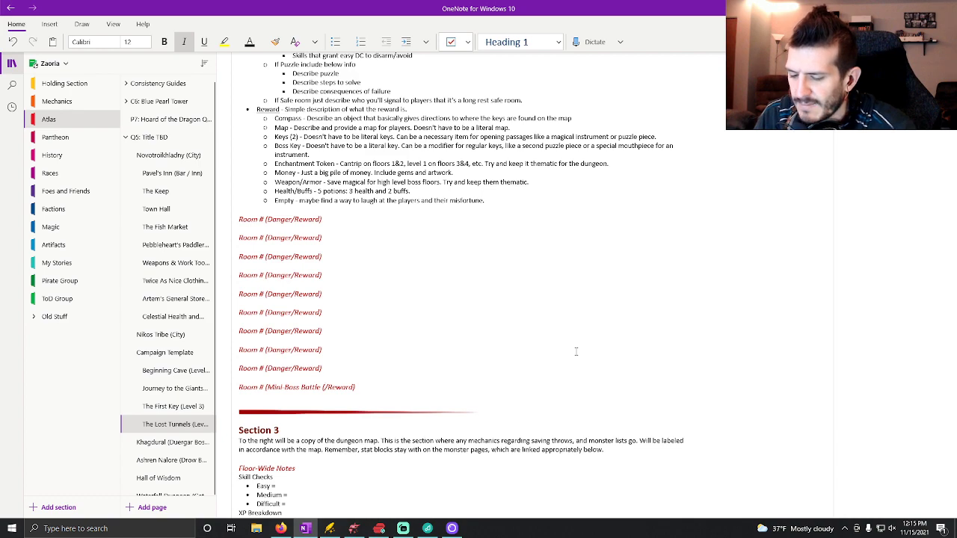
type("(")
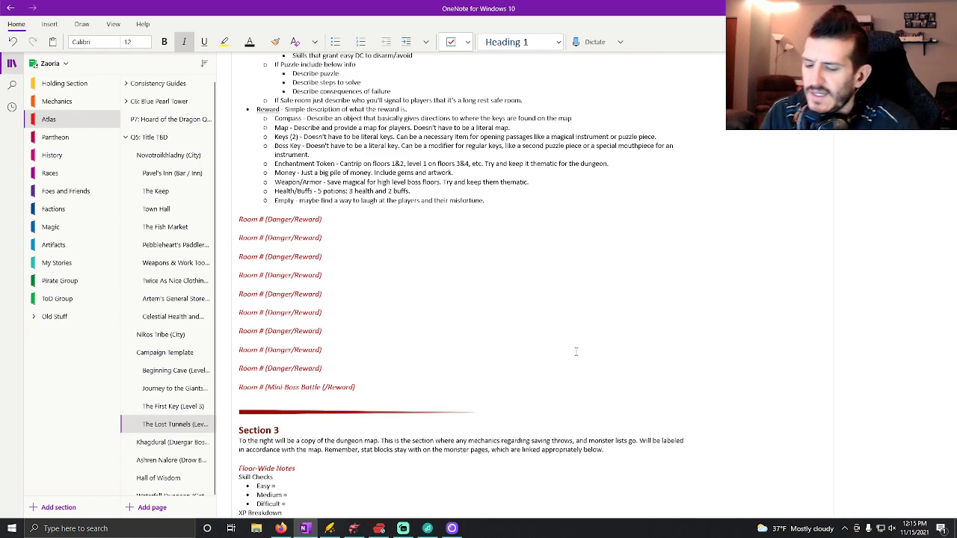
type("Need Key 1)")
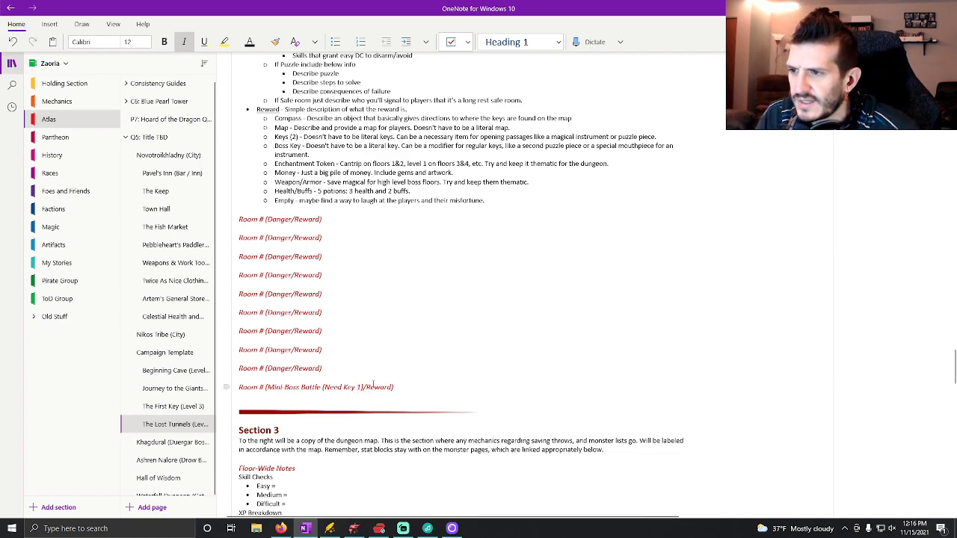
Space out the slash in the mini-boss room heading and replace its reward with "Key 2".
left_click(370, 387)
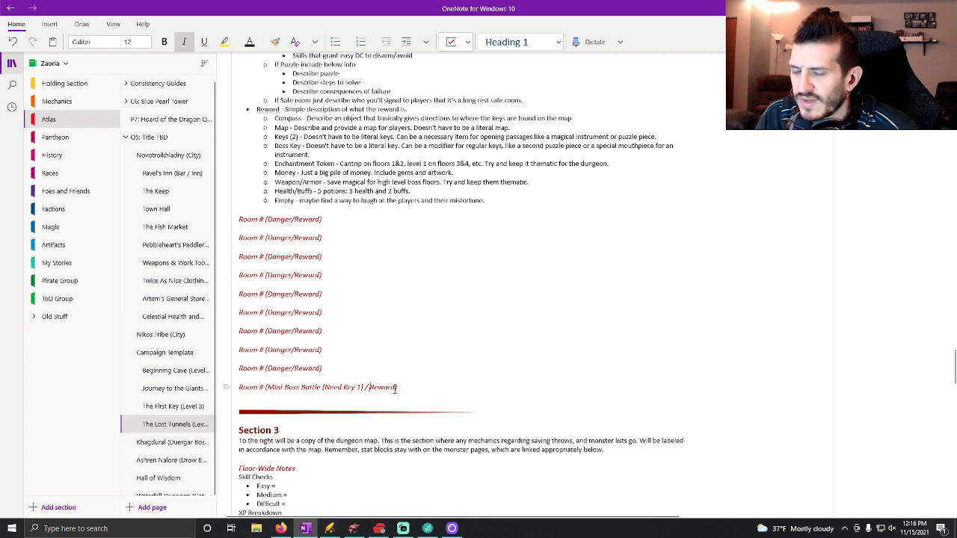
key("BackSpace")
key("BackSpace")
key("BackSpace")
key("BackSpace")
key("BackSpace")
key("BackSpace")
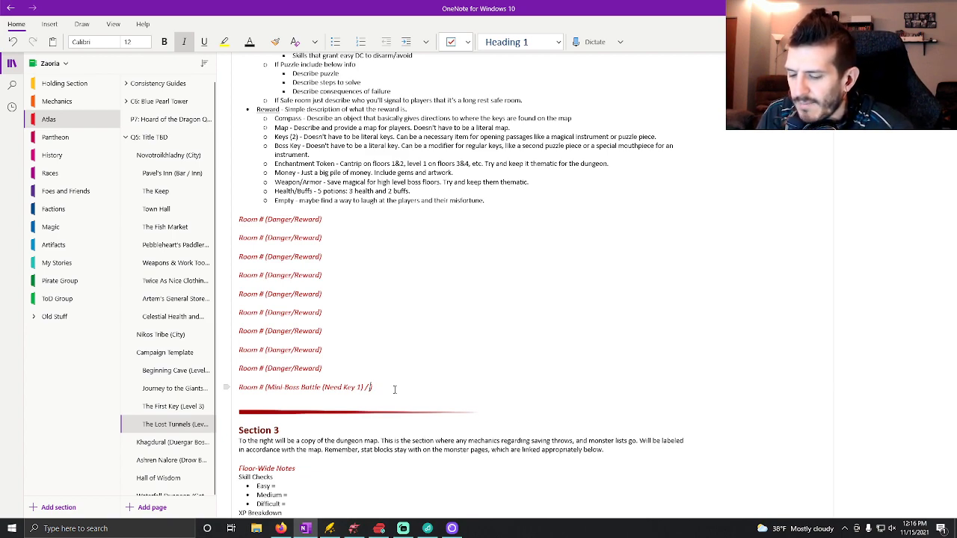
type("Key")
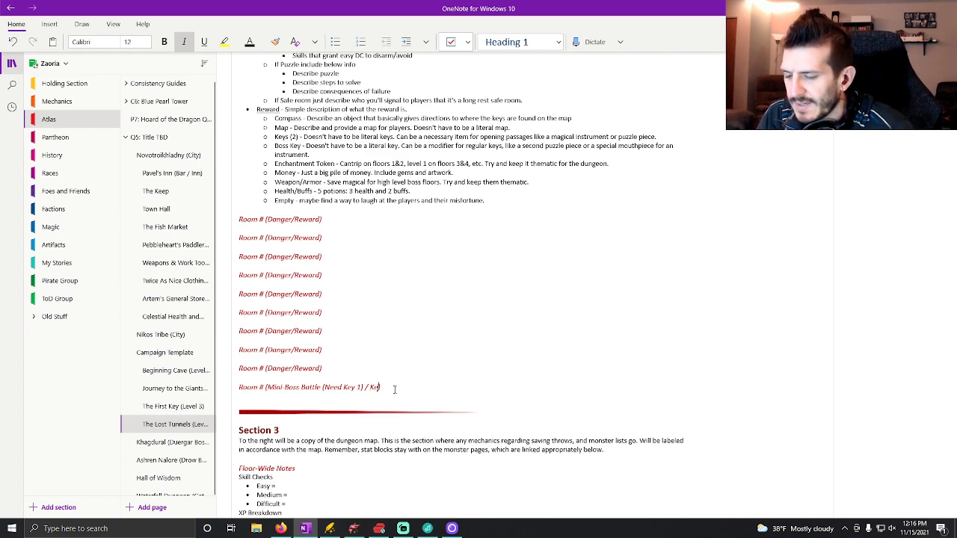
type(" 2")
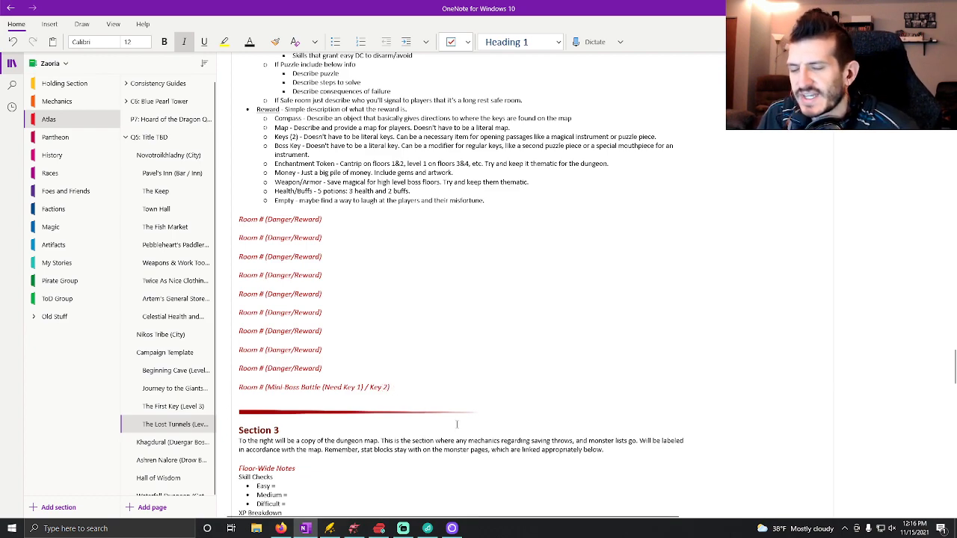
Switch to the Dungeondraft map and examine how Section 2's ten rooms connect between the Section 1 entrance and room 10.
scroll(544, 397, "up", 2)
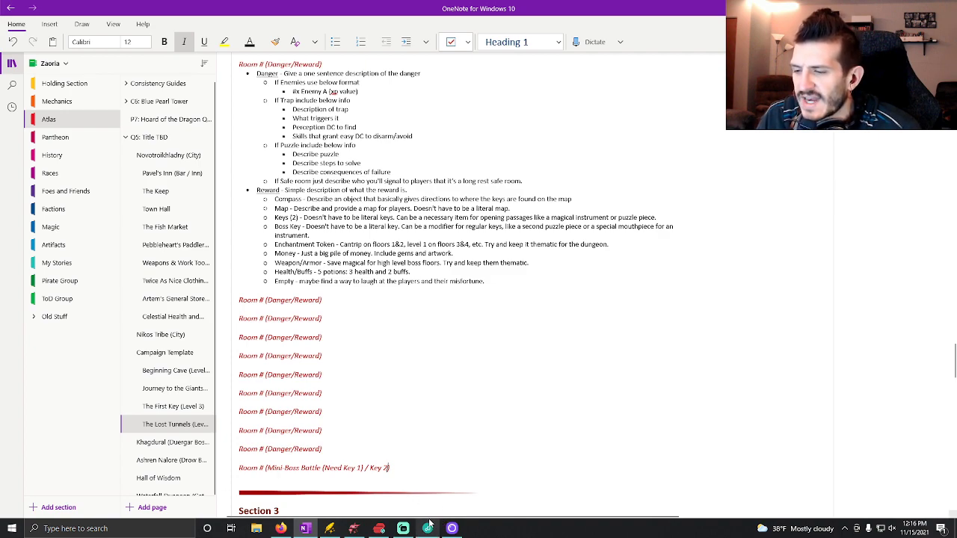
left_click(355, 531)
left_click_drag(433, 325, 702, 413)
left_click_drag(709, 218, 658, 277)
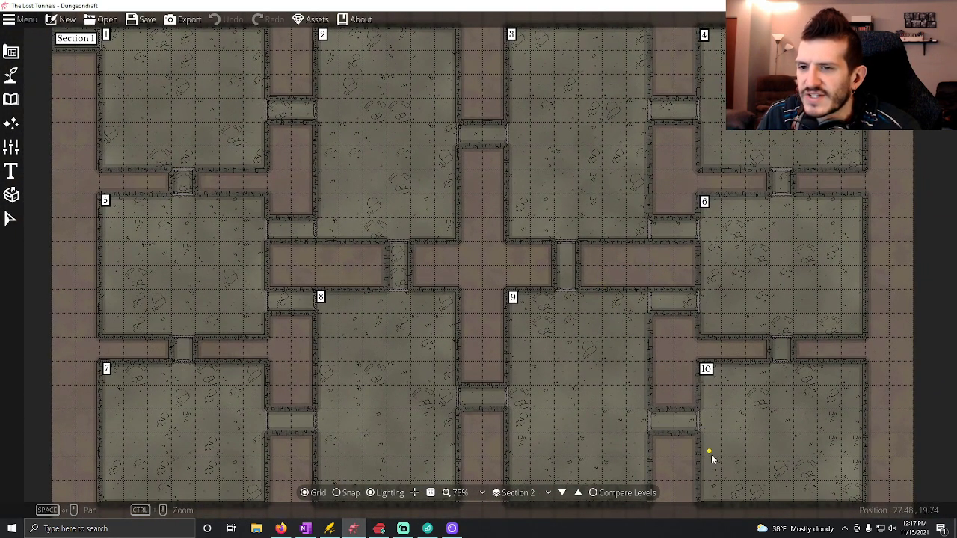
left_click_drag(730, 431, 720, 408)
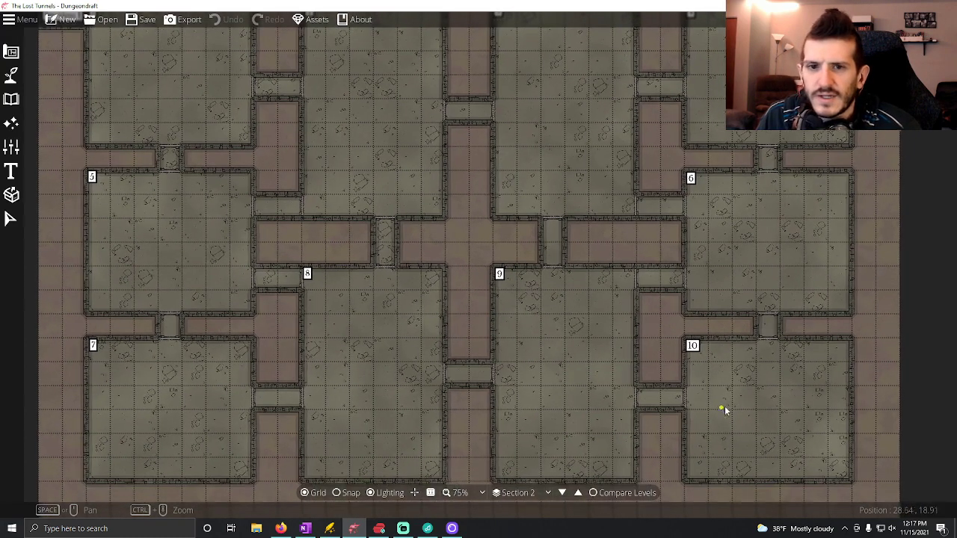
left_click_drag(438, 317, 523, 386)
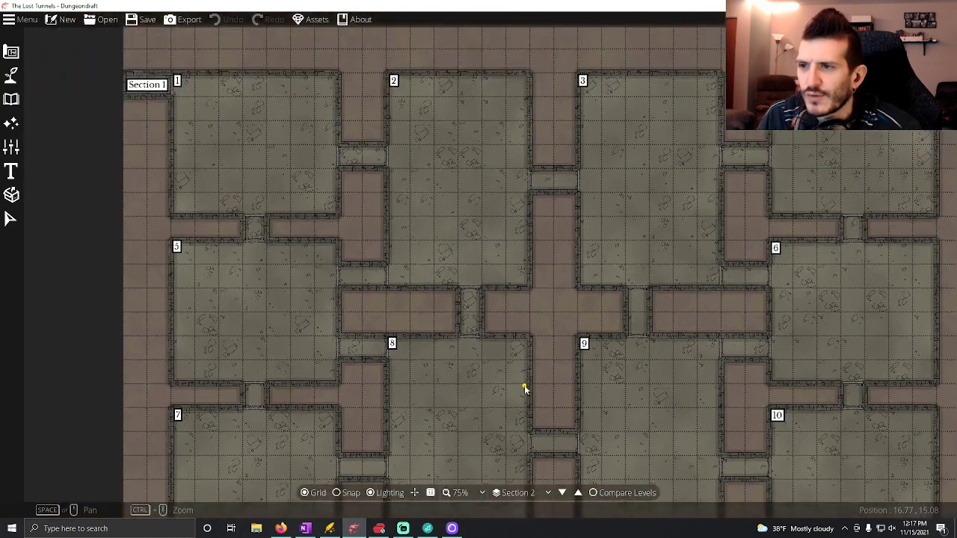
left_click_drag(460, 313, 451, 184)
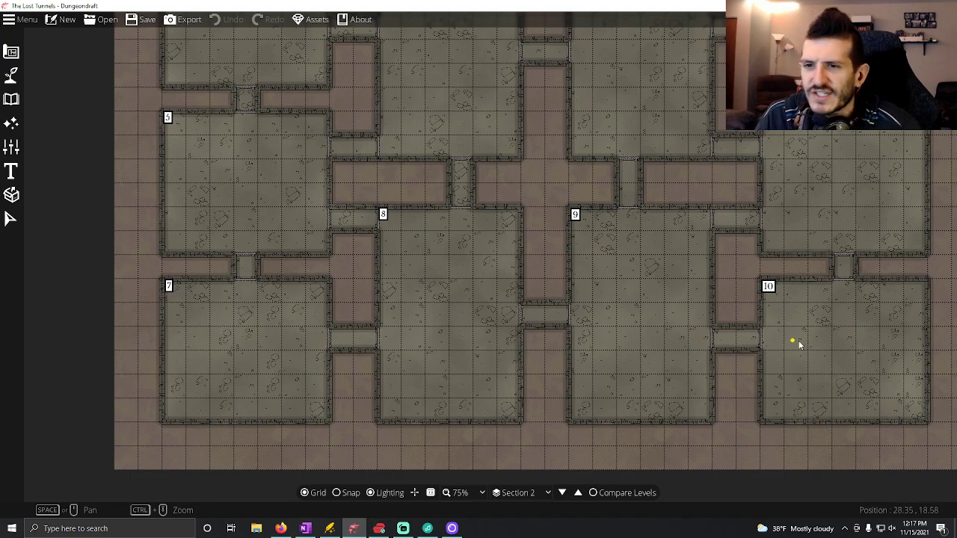
scroll(805, 345, "up", 1)
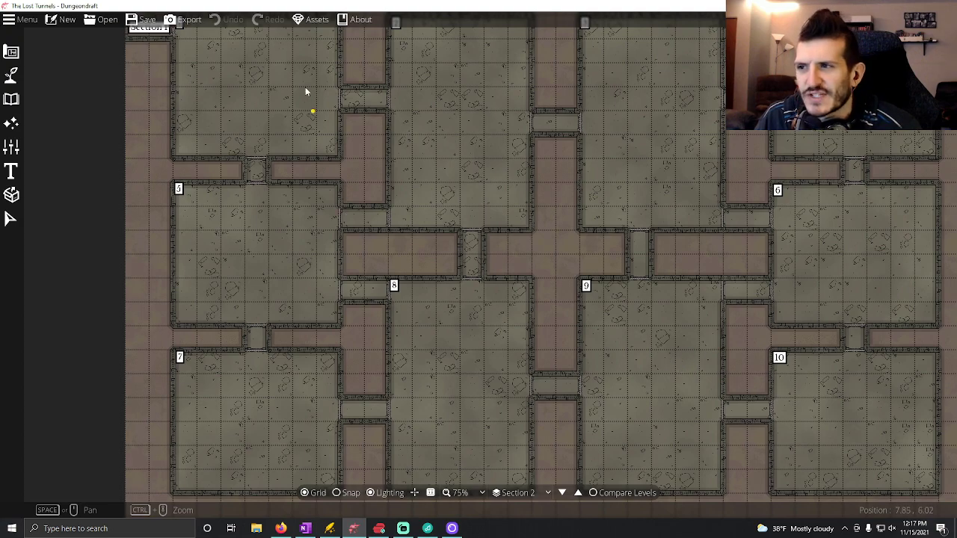
left_click_drag(371, 327, 395, 351)
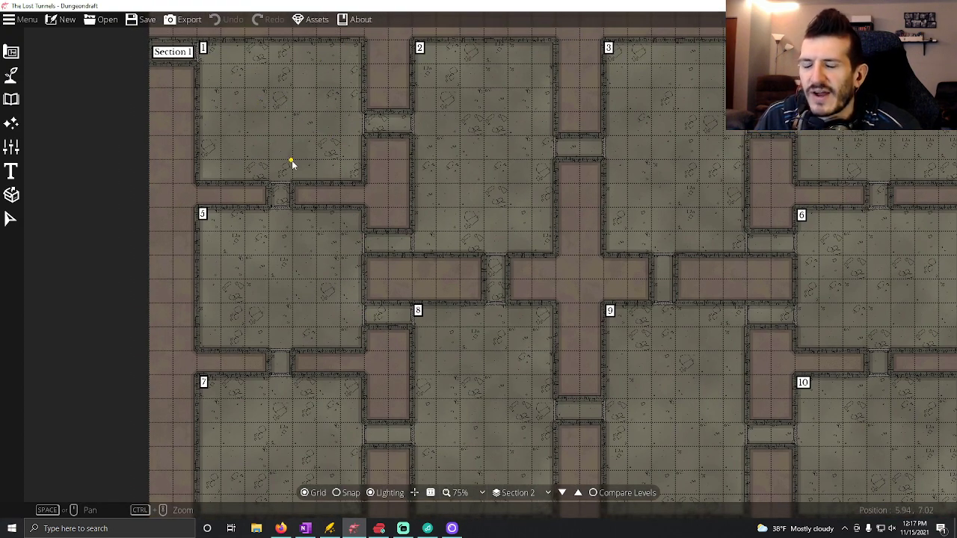
left_click_drag(676, 339, 594, 315)
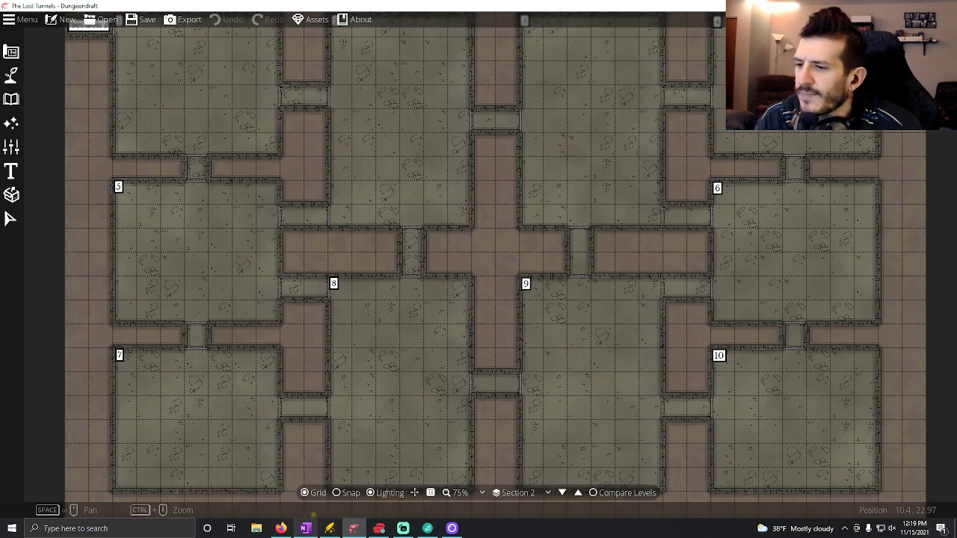
left_click(305, 528)
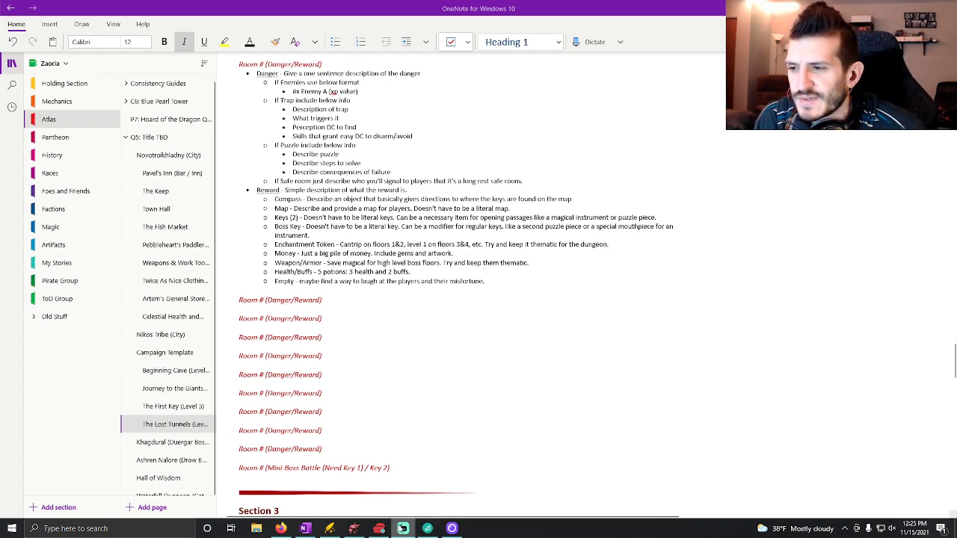
left_click(353, 528)
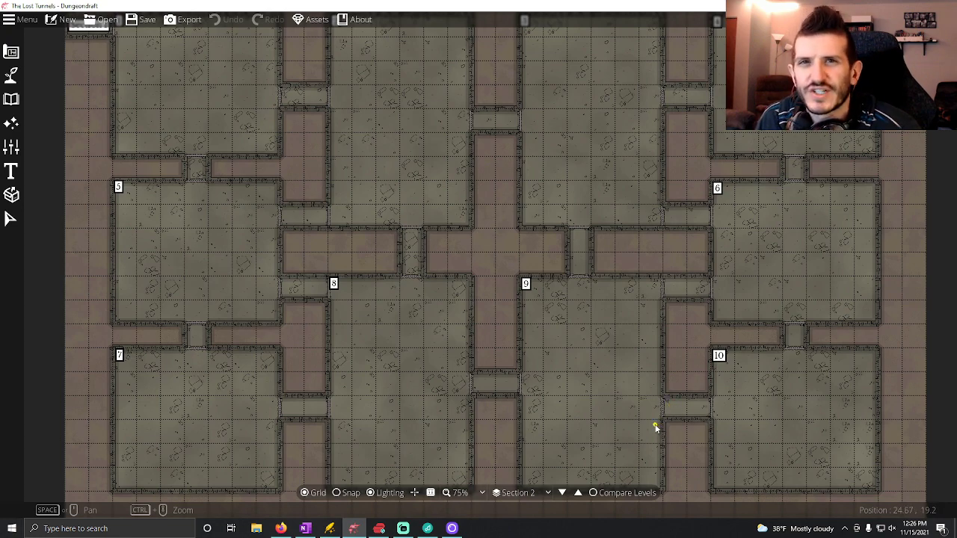
Return to OneNote and replace the # placeholders in Section 2's ten room headings with the numbers 1 through 10.
left_click(305, 528)
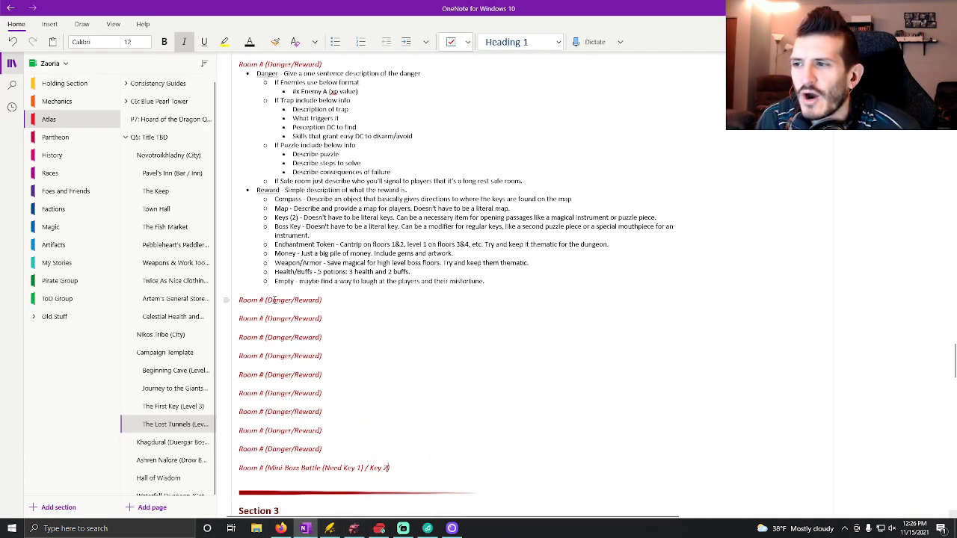
key("BackSpace")
type("1")
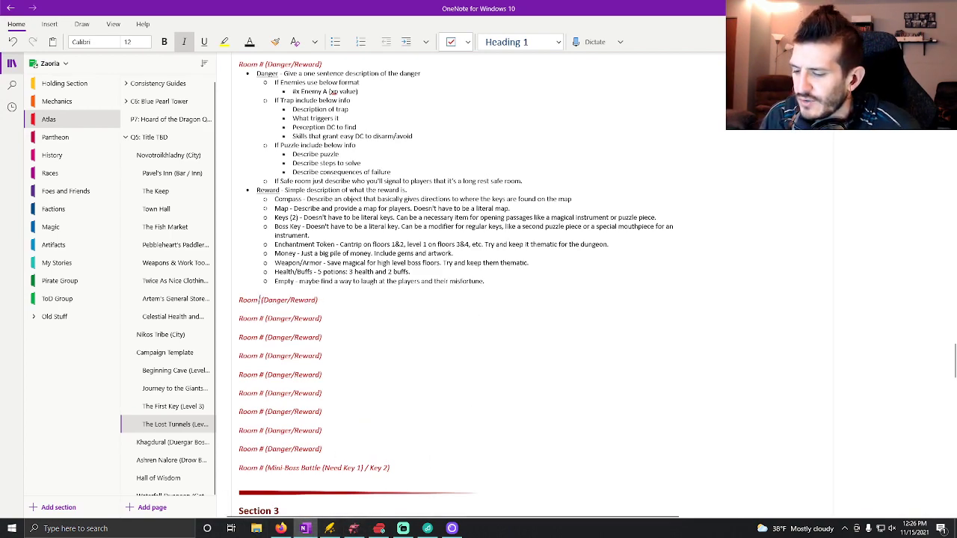
key("Down")
key("BackSpace")
type("2")
key("Down")
key("BackSpace")
type("3")
key("Down")
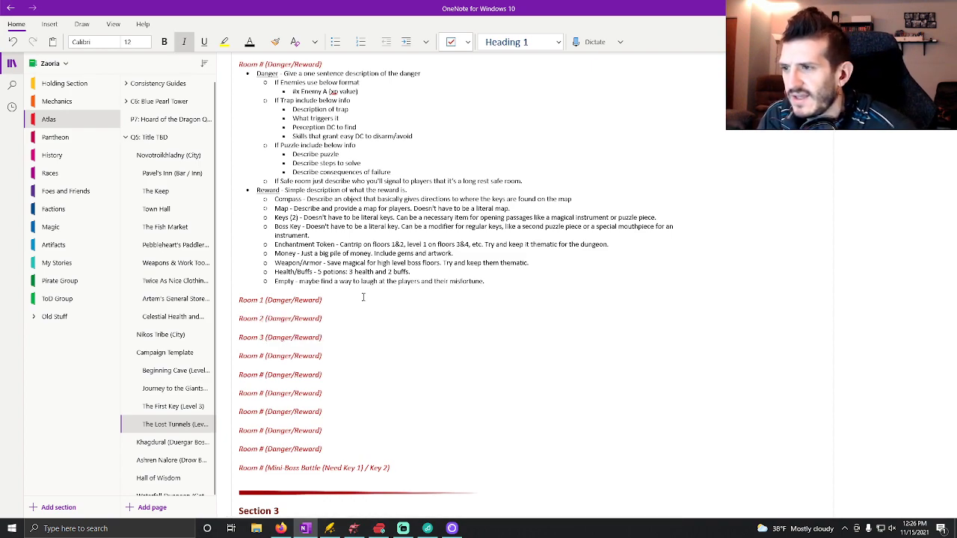
key("BackSpace")
type("4")
key("Down")
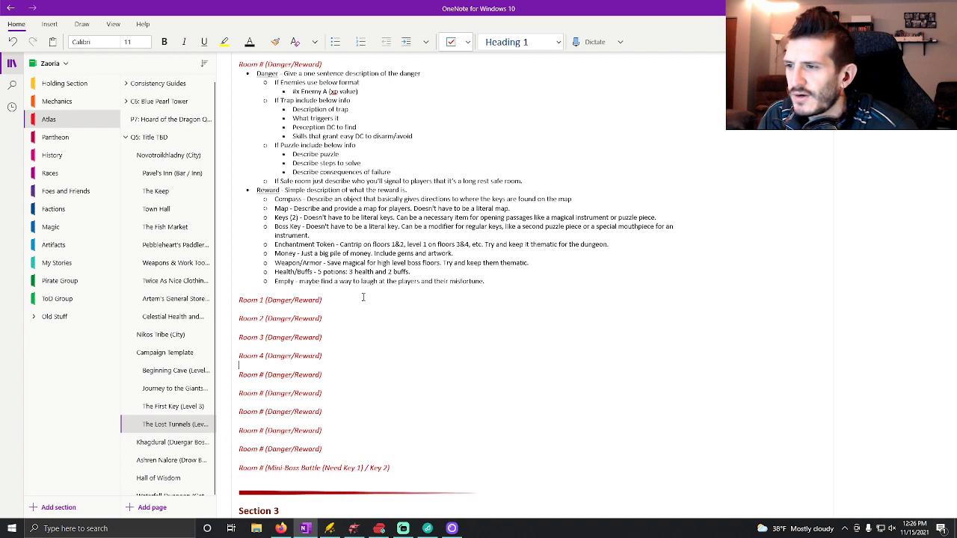
key("BackSpace")
type("5")
key("Down")
key("BackSpace")
type("6")
key("Down")
key("BackSpace")
type("7")
key("BackSpace")
type("8")
key("Down")
key("BackSpace")
type("9")
key("Down")
key("BackSpace")
type("10")
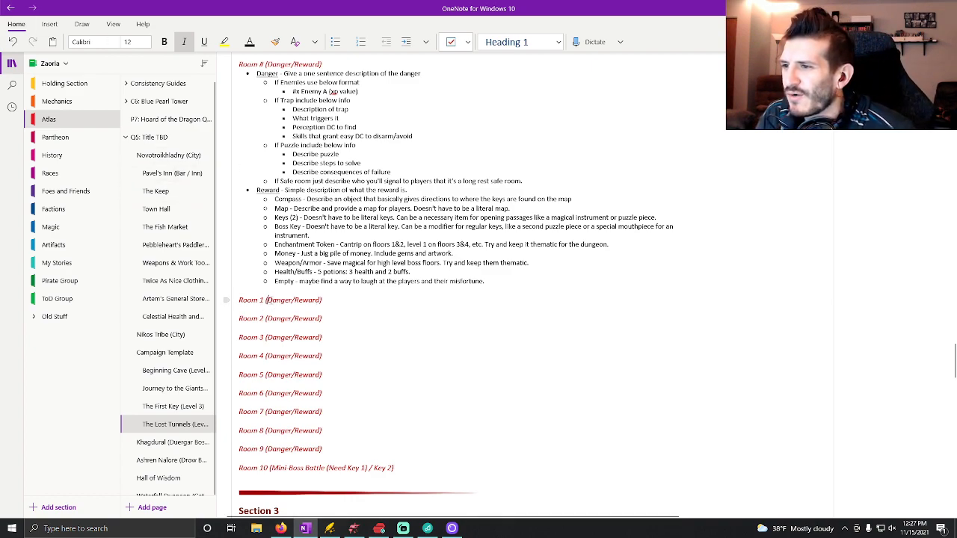
Replace the danger in the Room 1 heading with "Hard Battle (Need Key 1)".
left_click_drag(266, 300, 294, 300)
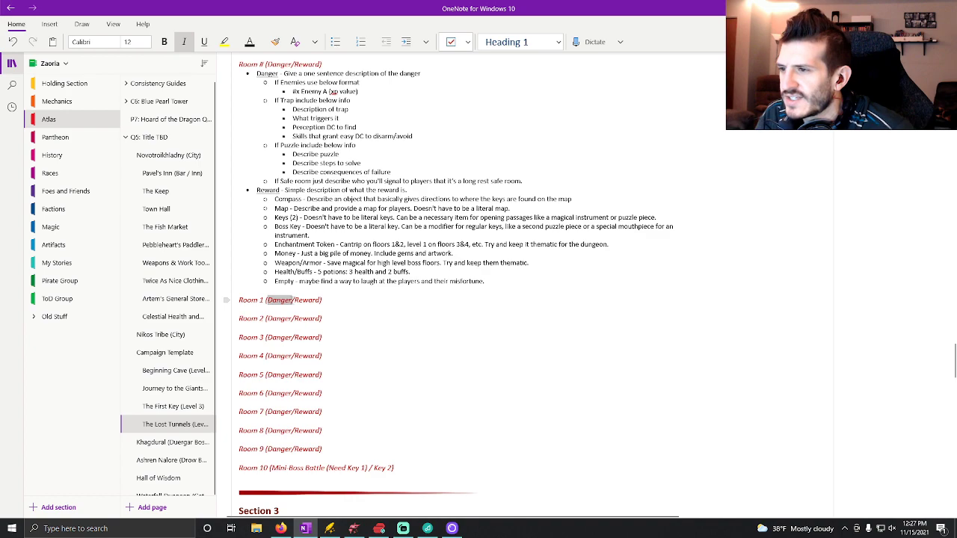
type("Hard")
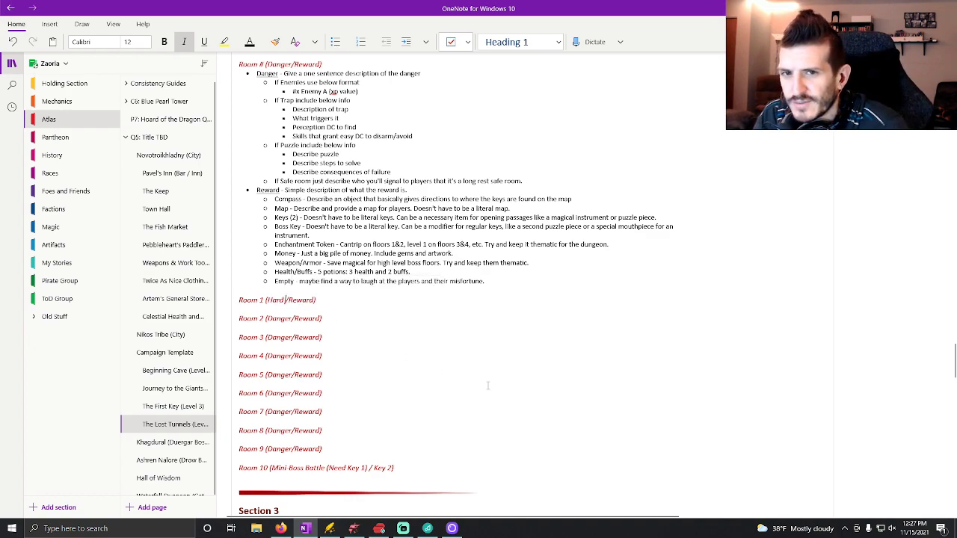
type(" Battle")
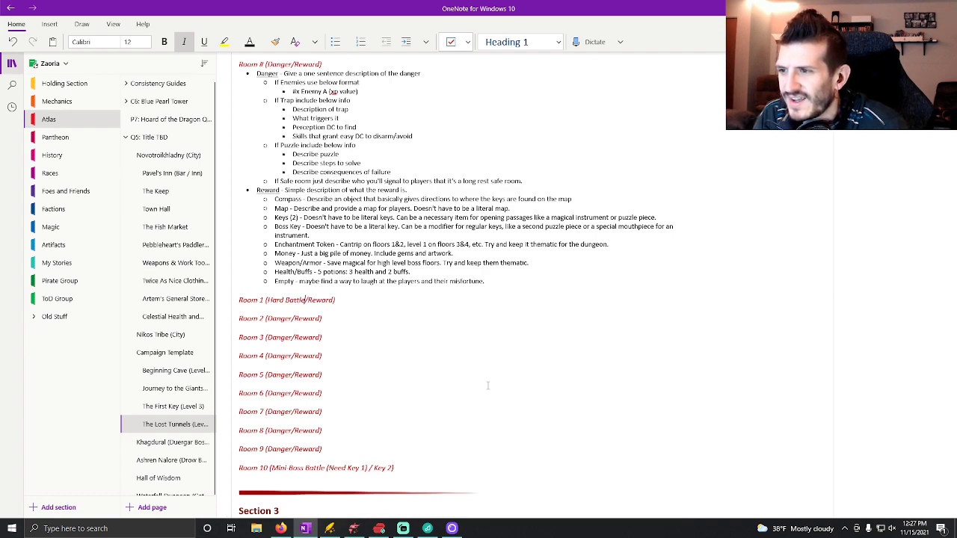
type(" (Need")
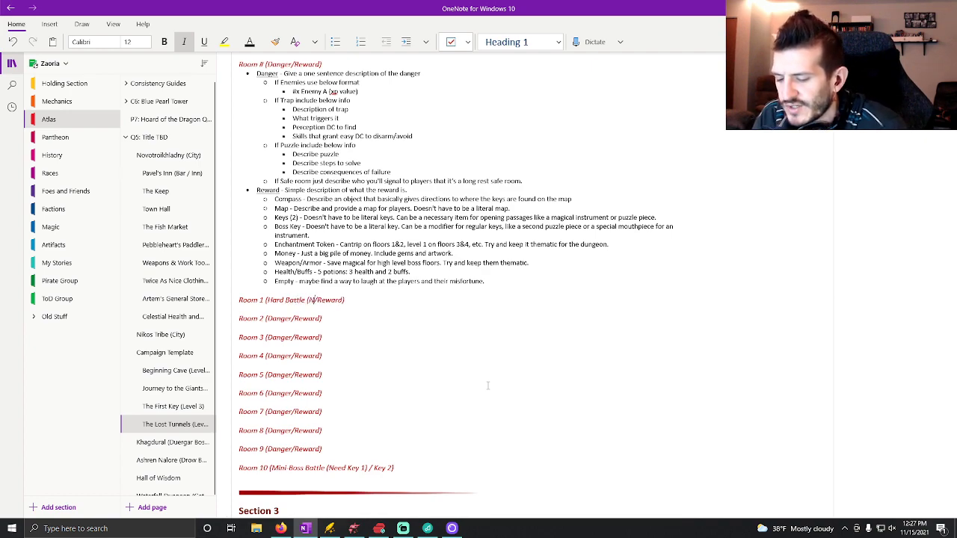
type(" Key 1")
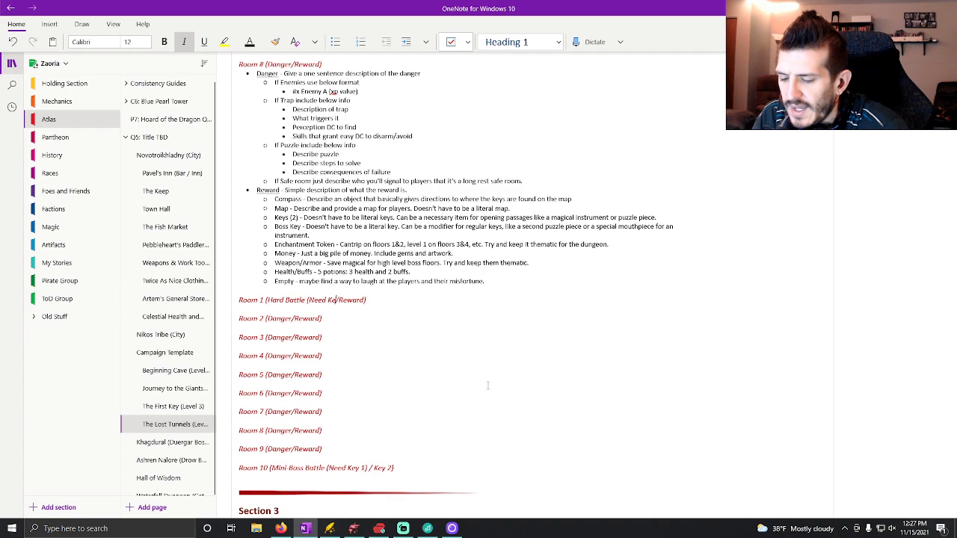
type(")")
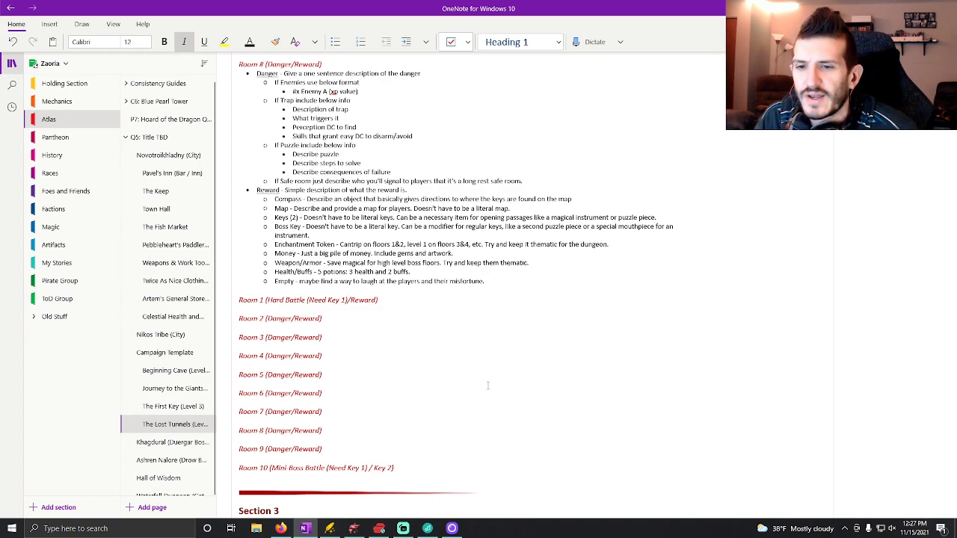
Space out the slash in the Room 1 heading and replace its reward placeholder with "Enchantment Token".
left_click(349, 299)
left_click(353, 299)
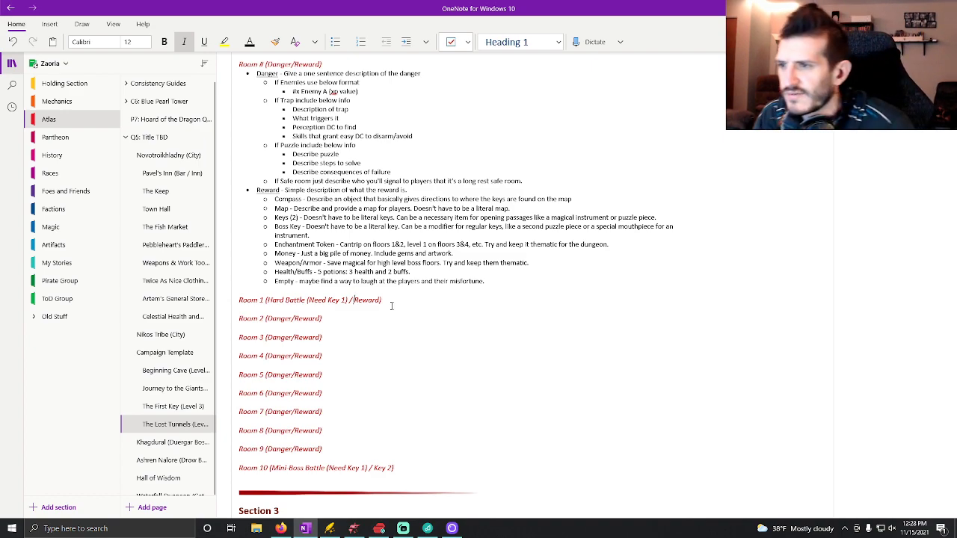
key("Delete")
key("Delete")
key("Delete")
key("Delete")
key("Delete")
key("Delete")
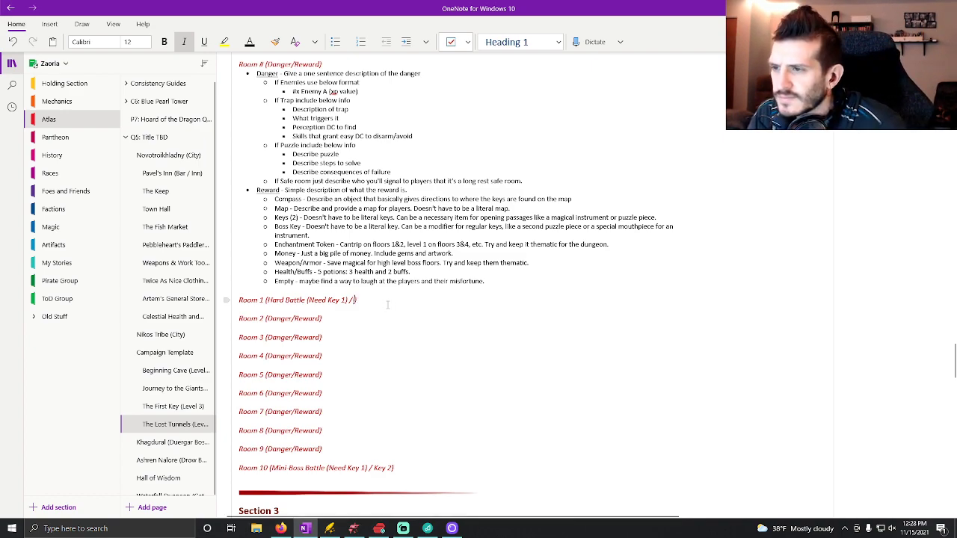
type("Enchantment Token")
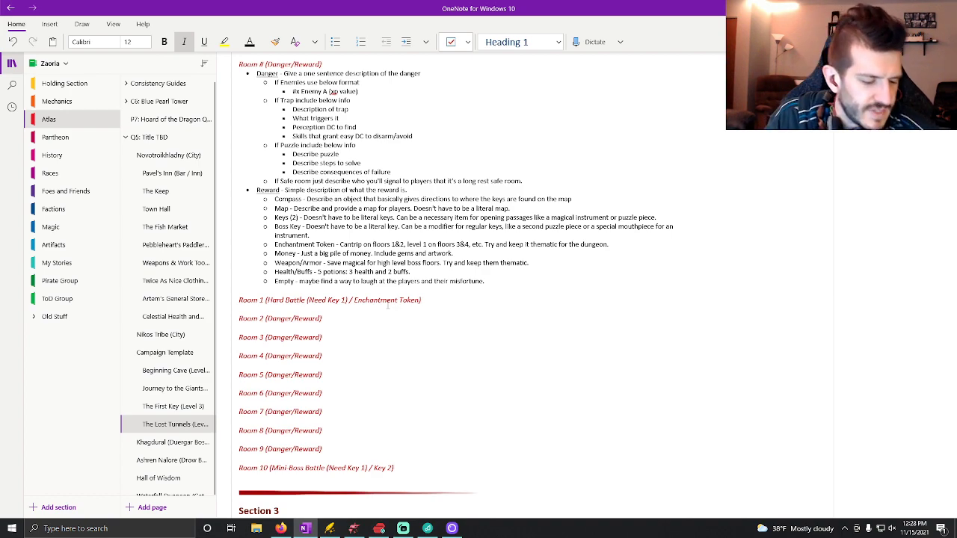
Fill in the Room 2 heading with "Safe" as the danger and "Potions" as the reward, separated by a spaced slash.
left_click(290, 320)
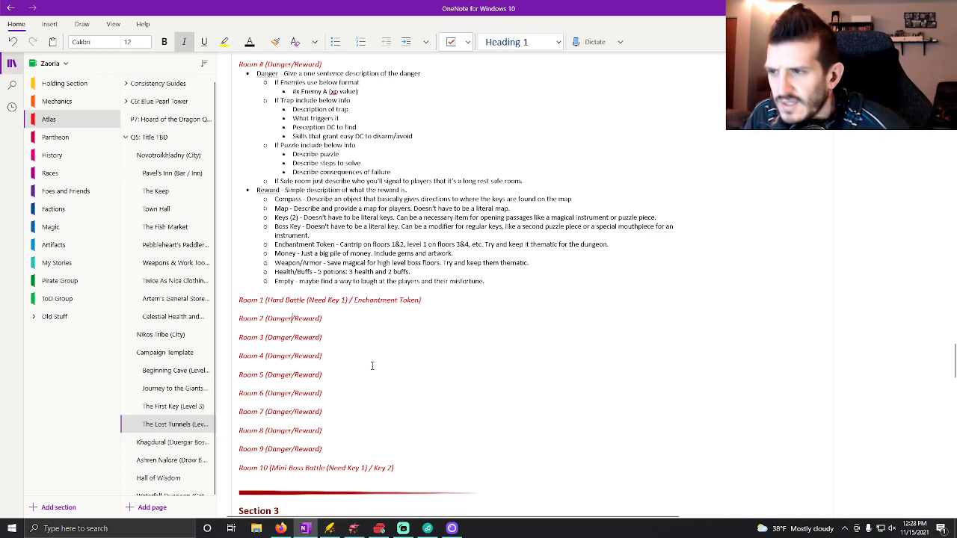
key("BackSpace")
key("BackSpace")
key("BackSpace")
key("BackSpace")
key("BackSpace")
key("BackSpace")
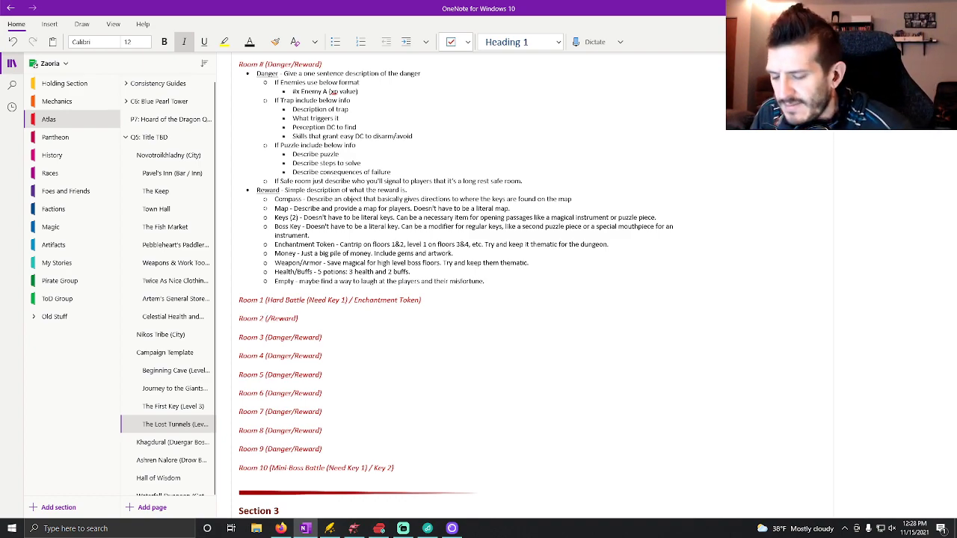
type("Safe")
key("Right")
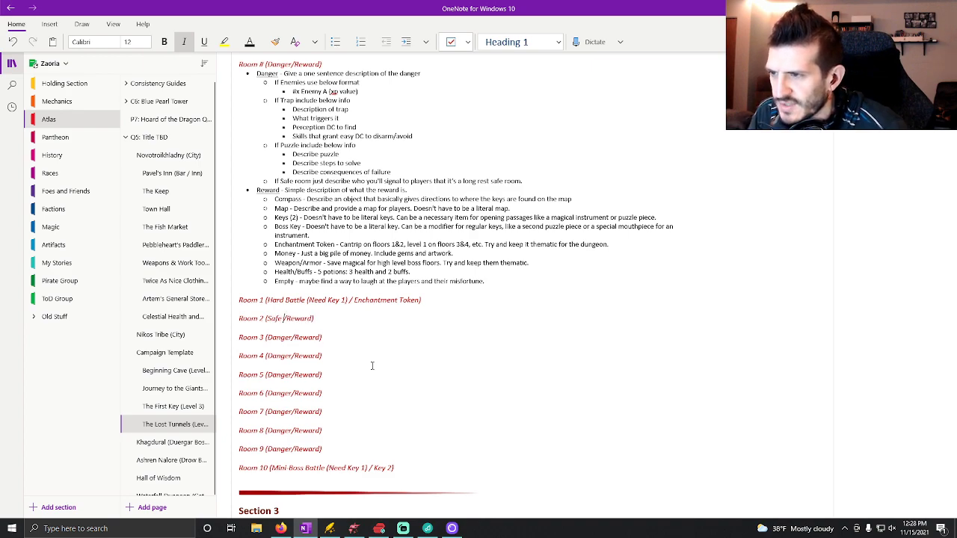
key("ctrl+Delete")
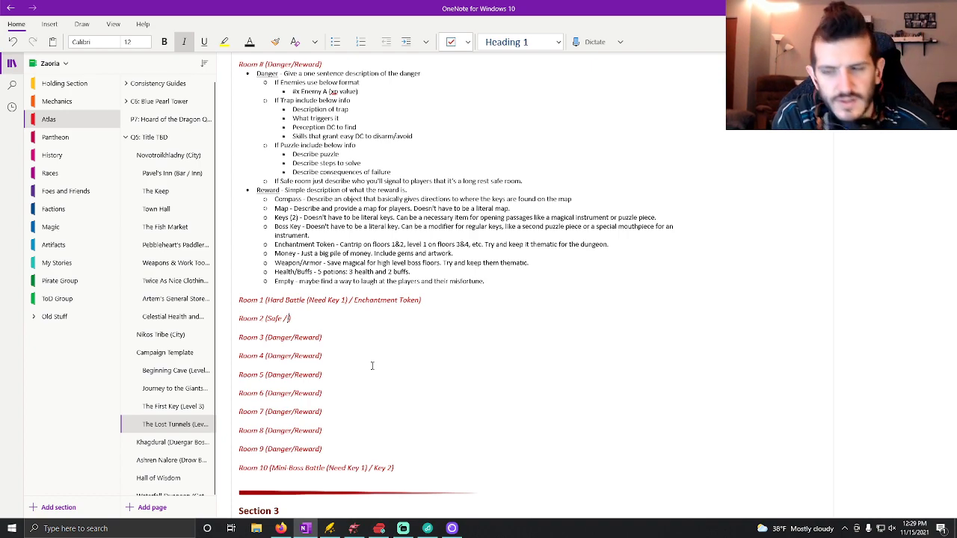
type("Patio")
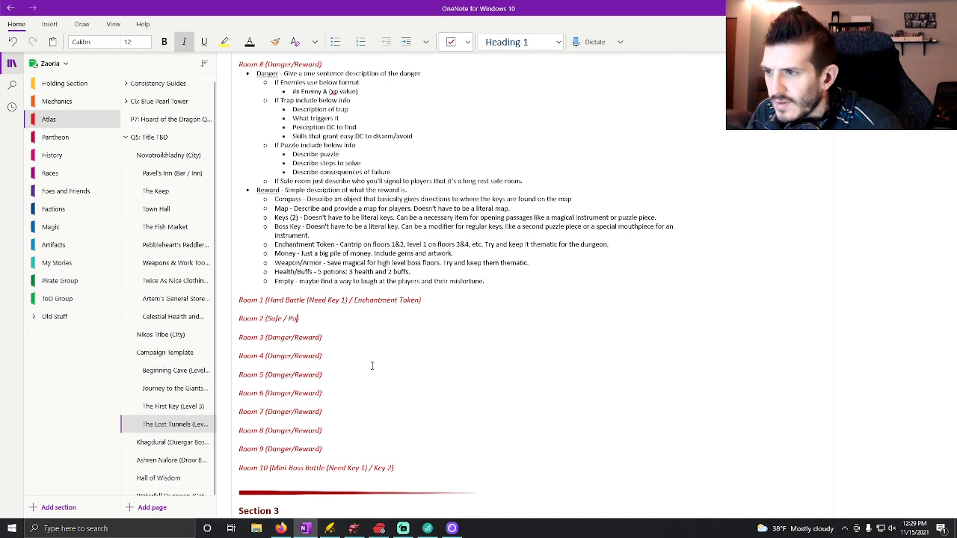
type("ns")
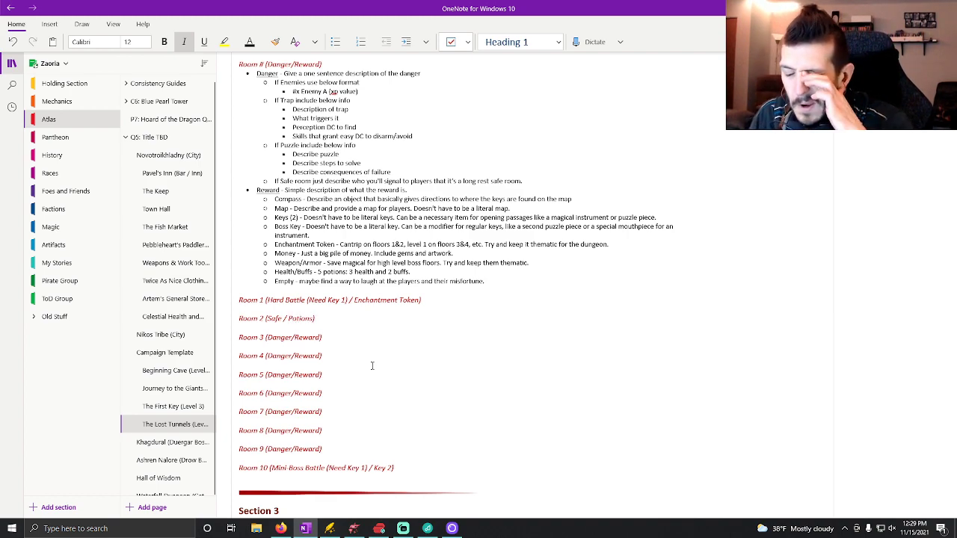
Replace the danger placeholder in the Room 3 heading with "Easy Battle" and space out the slash.
left_click(290, 337)
key("BackSpace")
key("BackSpace")
key("BackSpace")
key("BackSpace")
key("BackSpace")
key("BackSpace")
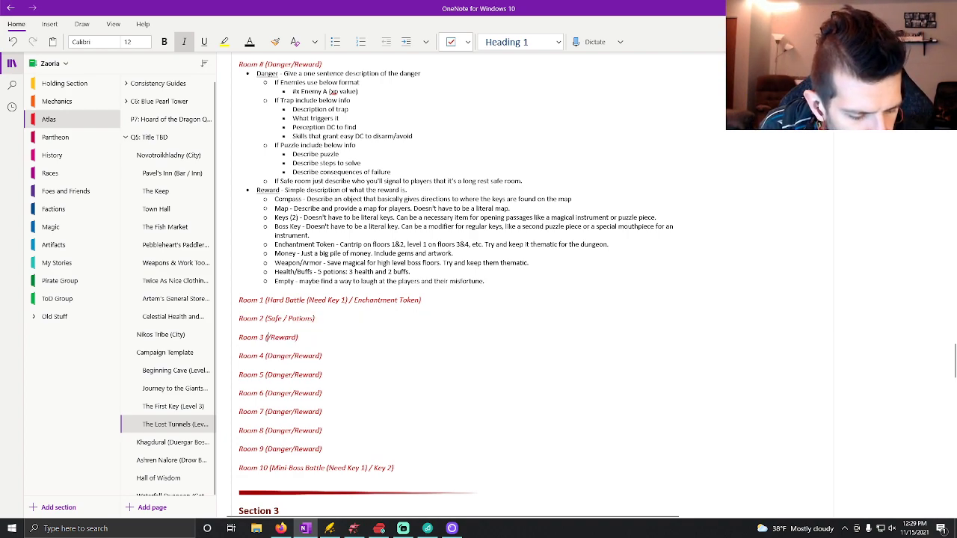
type("Easy Battle/")
key("Right")
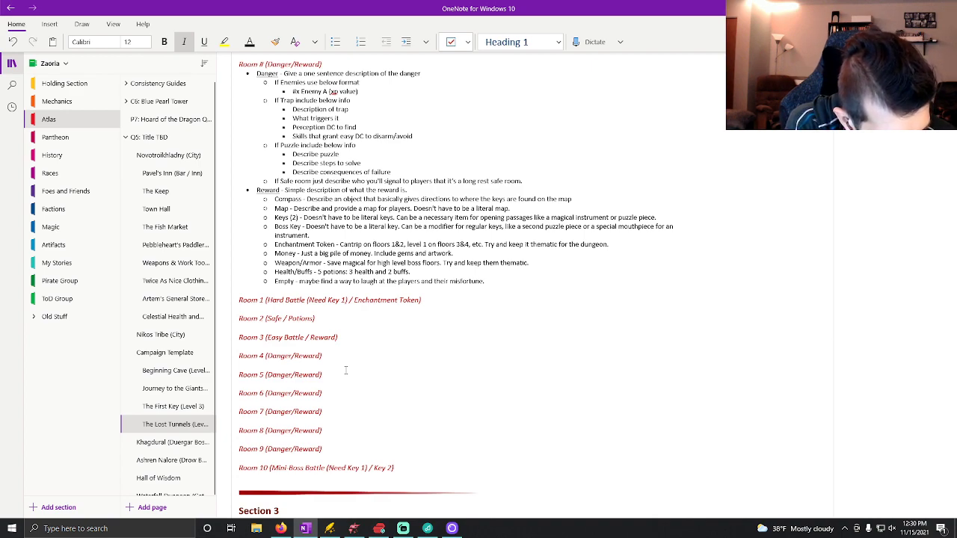
Replace the reward placeholder in the Room 3 heading with "Money".
key("BackSpace")
key("BackSpace")
key("BackSpace")
key("BackSpace")
key("BackSpace")
key("Delete")
type("Money")
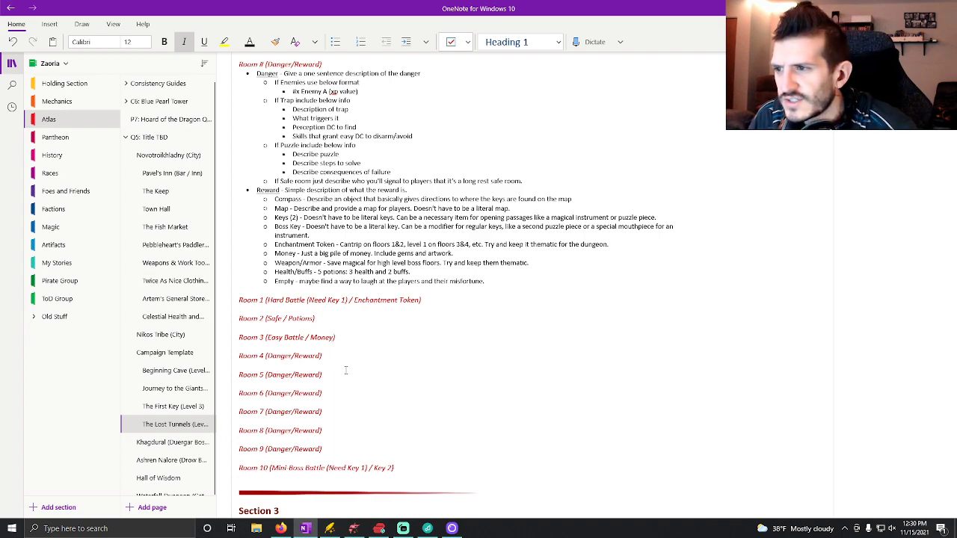
Replace the danger placeholder in the Room 4 heading with "Medium Battle" and space out the slash.
left_click(293, 357)
key("BackSpace")
key("BackSpace")
key("BackSpace")
key("BackSpace")
key("BackSpace")
key("BackSpace")
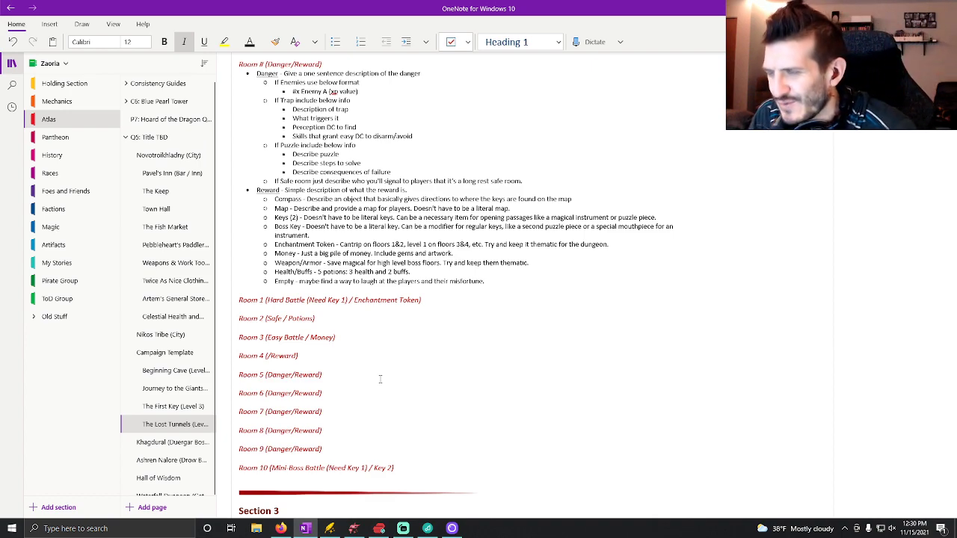
type("Medium")
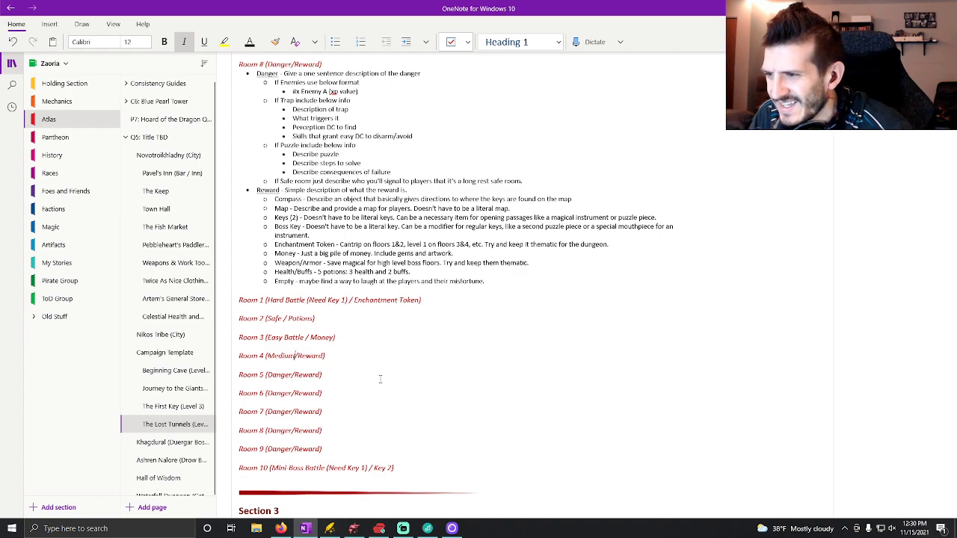
type(" Battle")
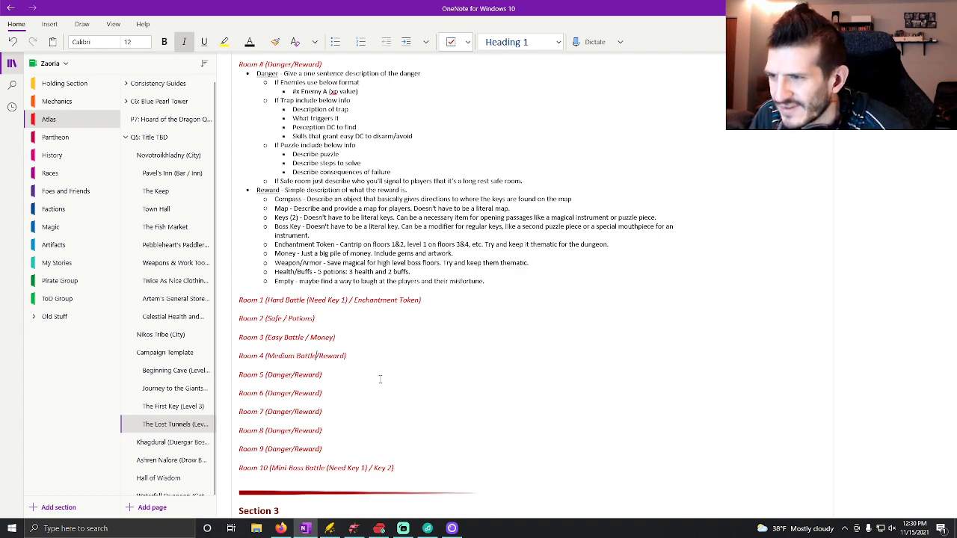
key("Right")
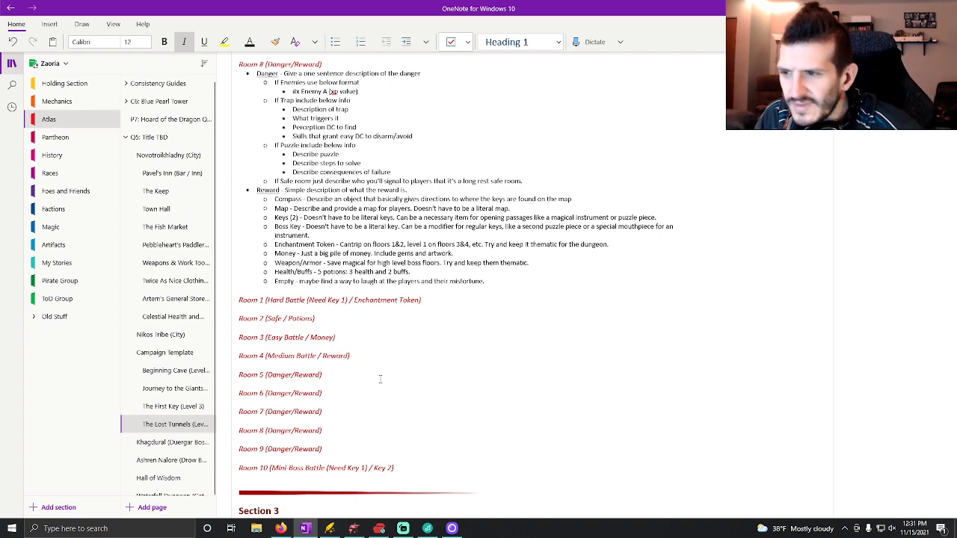
Replace the reward placeholder in the Room 4 heading with "Item".
key("Delete")
key("Delete")
key("Delete")
key("Delete")
key("Delete")
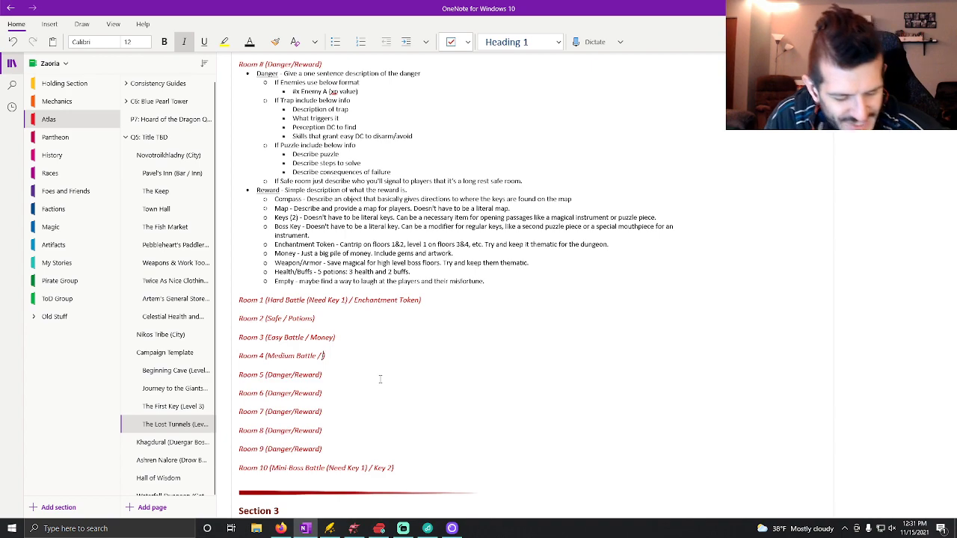
type("Item")
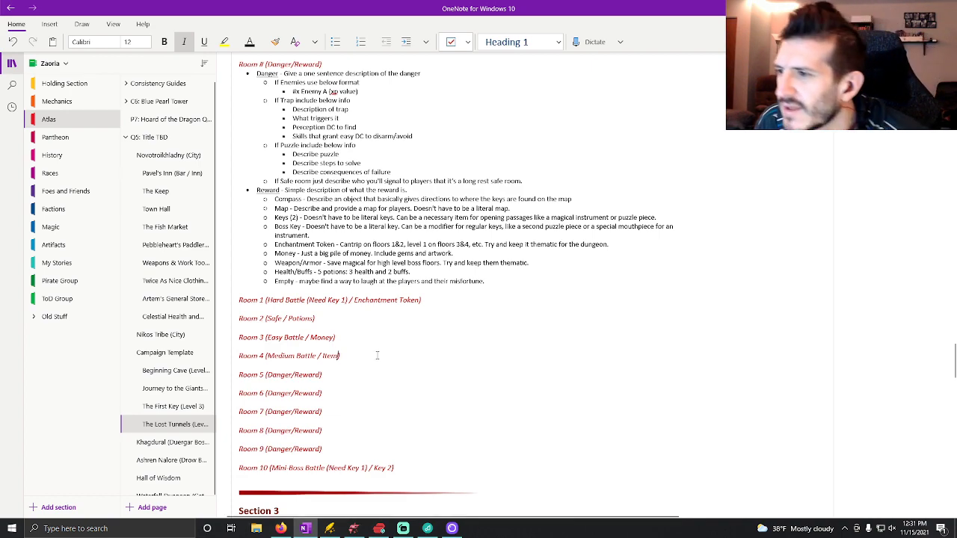
Replace the danger placeholder in the Room 5 heading with "Easy Battle" and space out the slash.
left_click(291, 377)
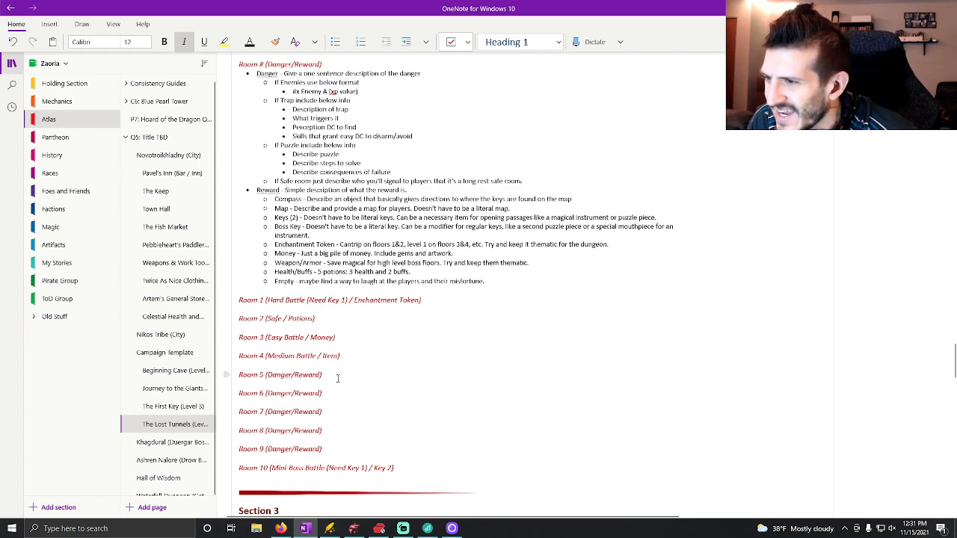
key("BackSpace")
key("BackSpace")
key("BackSpace")
key("BackSpace")
key("BackSpace")
key("BackSpace")
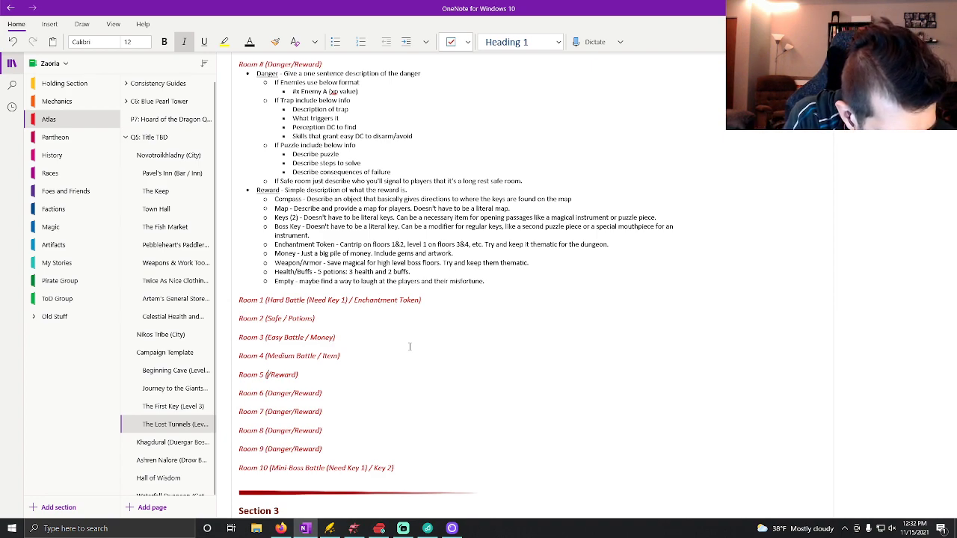
type("Easy/ Battle")
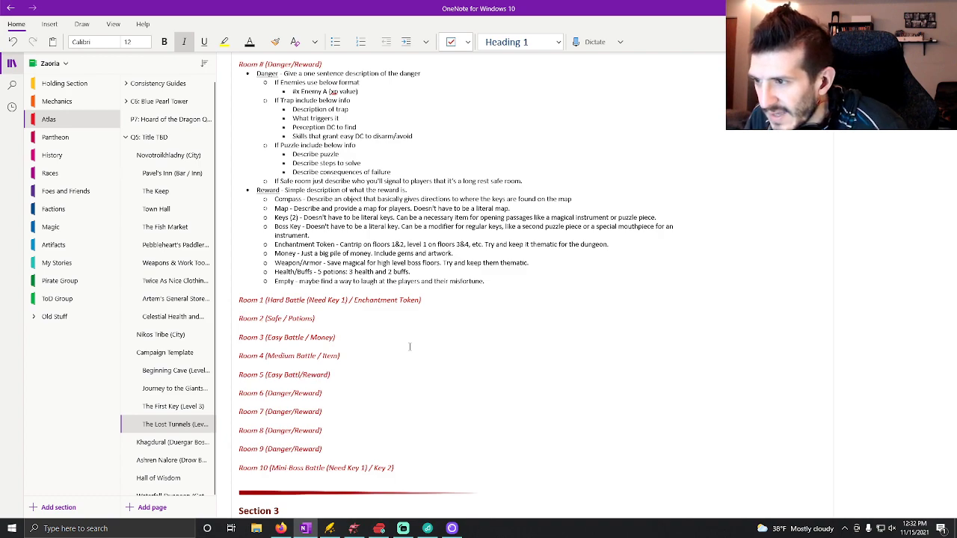
type(" /")
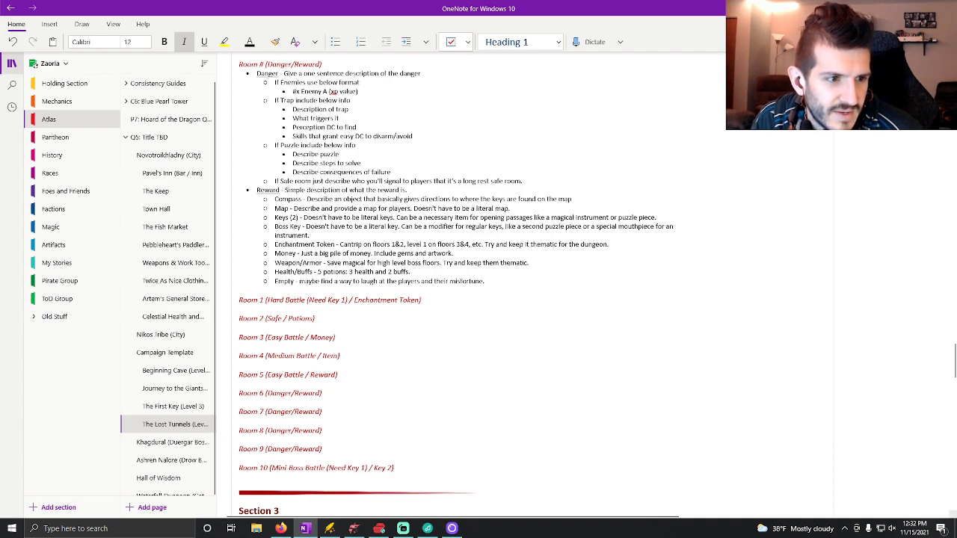
Replace the reward placeholder in the Room 5 heading with "Empty".
key("Delete")
key("Delete")
key("Delete")
key("Delete")
key("Delete")
key("Delete")
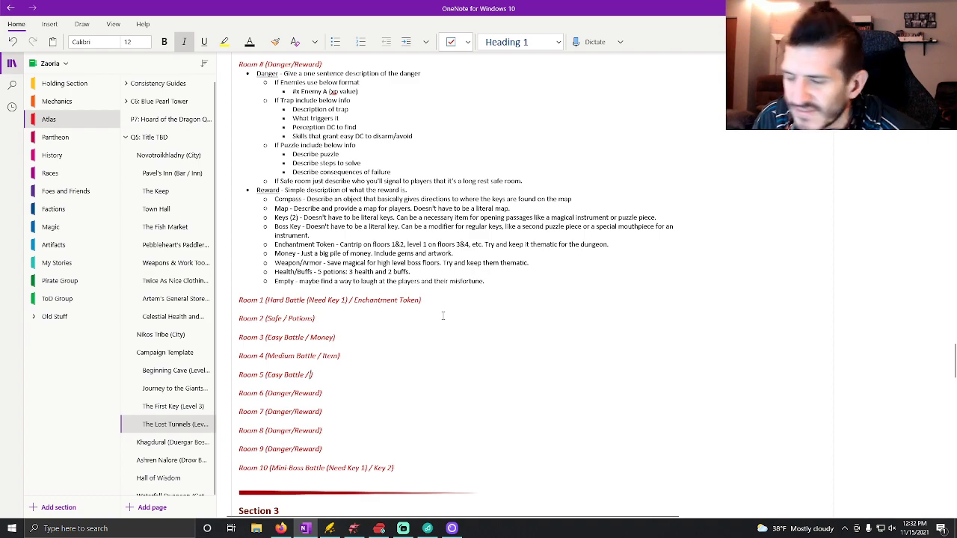
key("BackSpace")
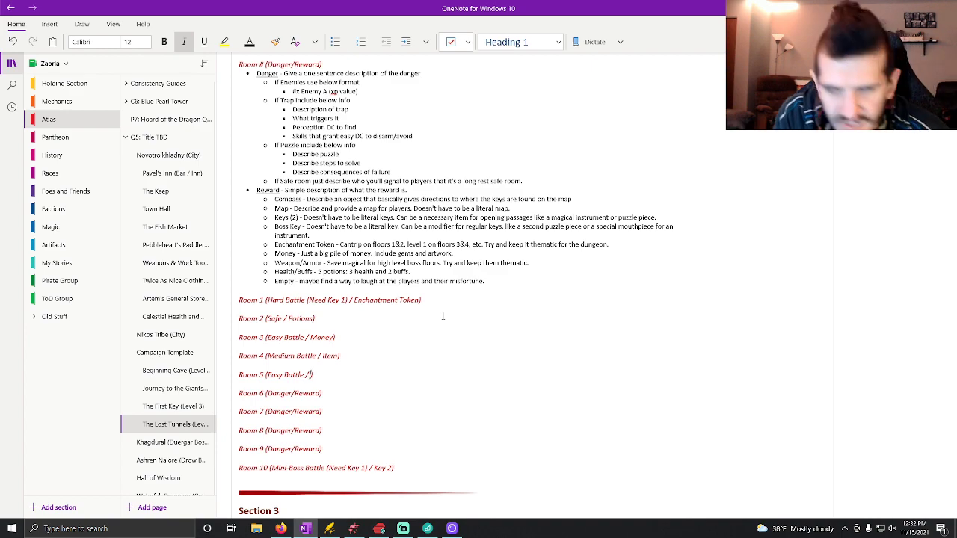
type("Empty")
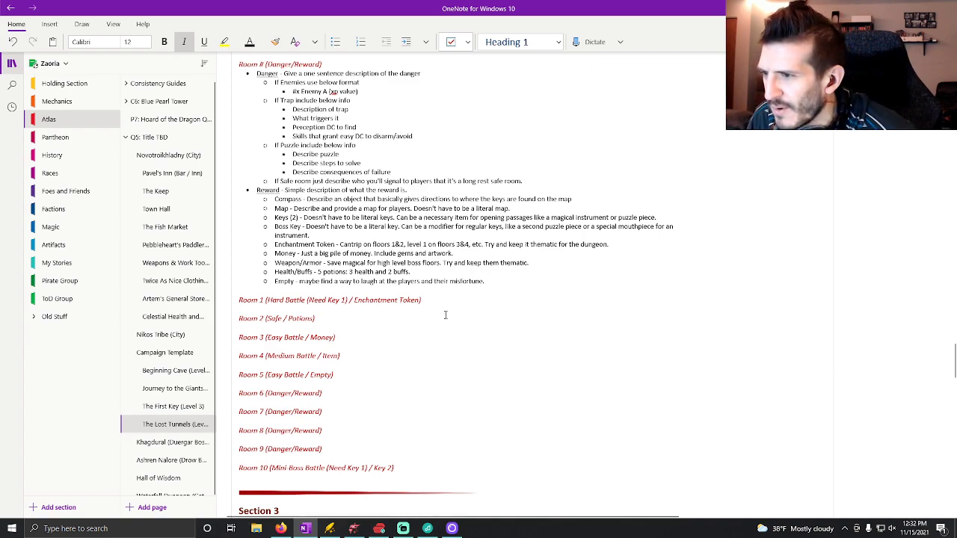
Fill in the Room 6 heading with "Trap" as the danger and "Money" as the reward, separated by a spaced slash.
double_click(278, 393)
key("BackSpace")
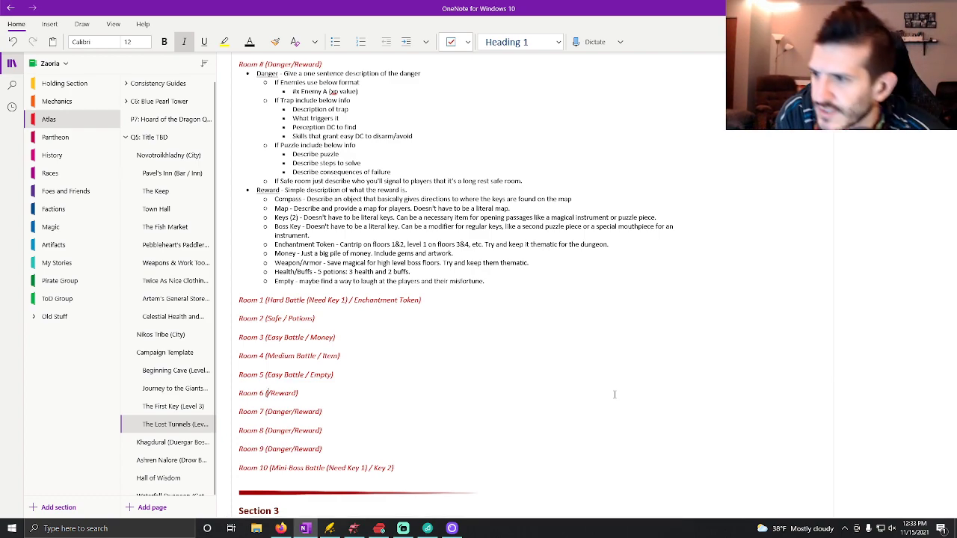
type("Trap")
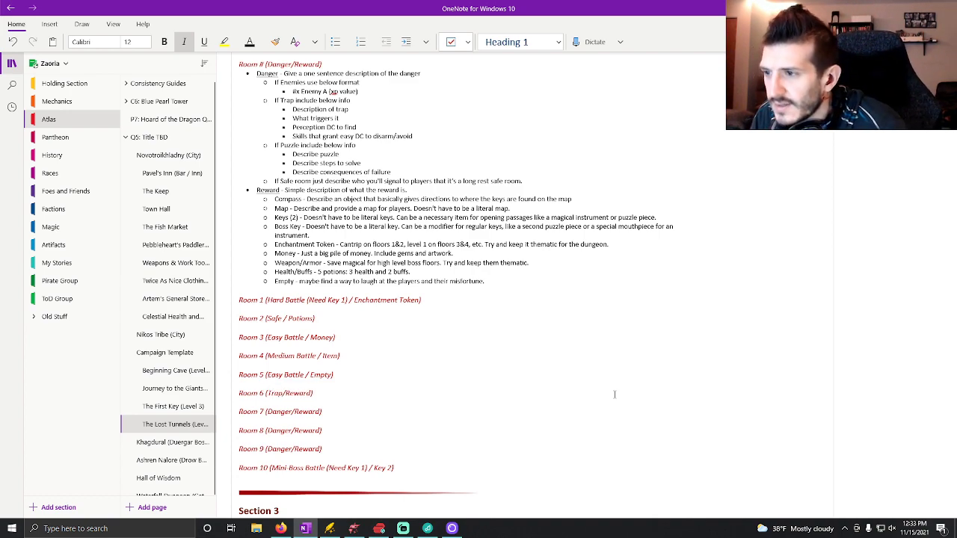
key("Right")
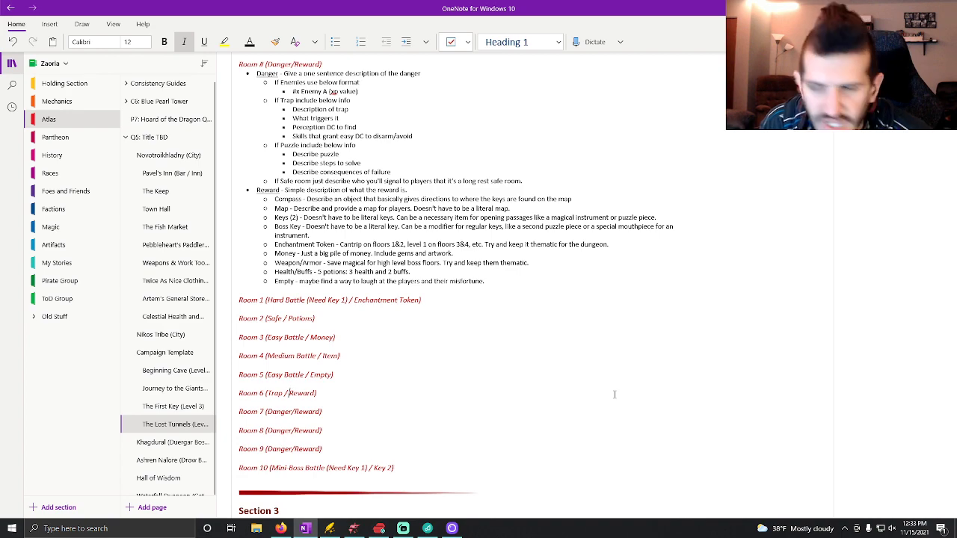
key("Delete")
key("Delete")
key("Delete")
key("Delete")
key("Delete")
key("Delete")
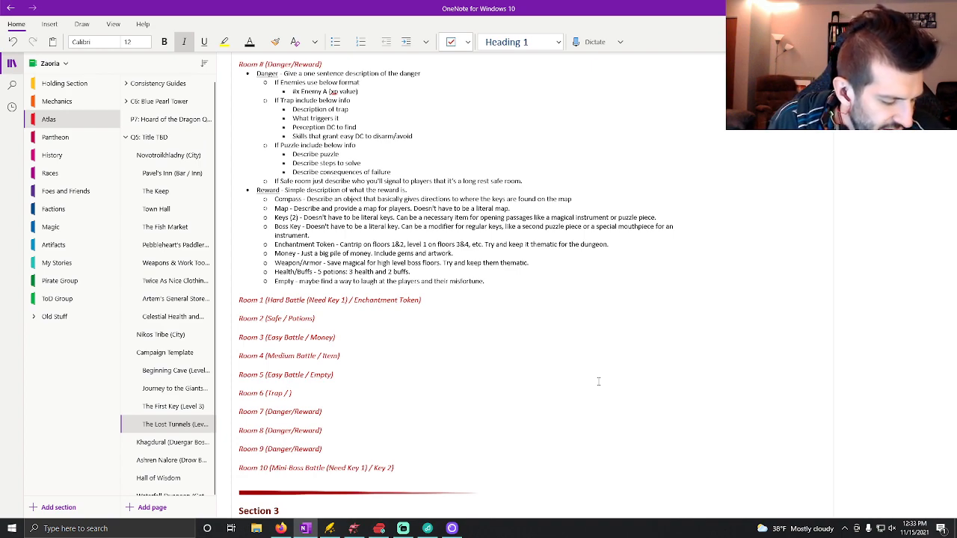
type("Money")
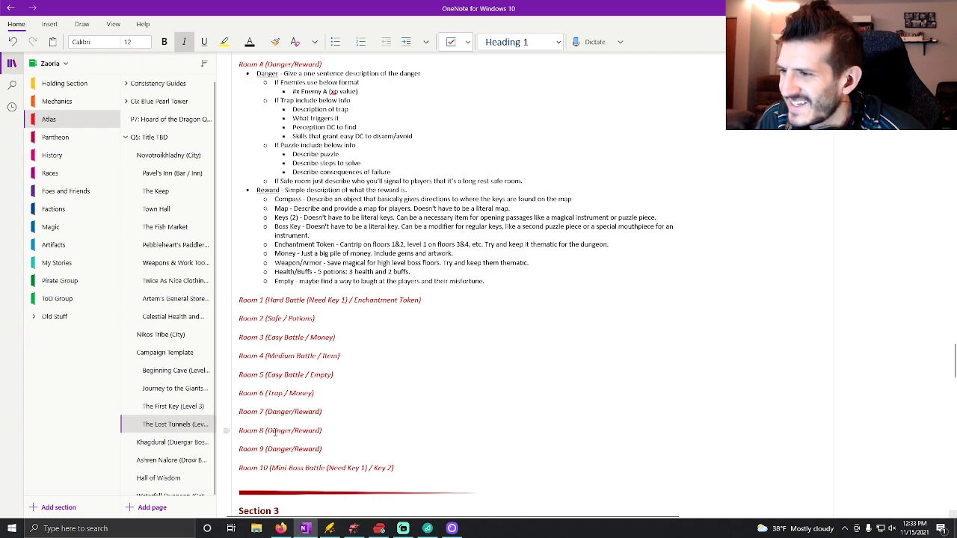
Replace the danger placeholder in the Room 7 heading with "Easy Battle" and put spaces around the slash.
key("BackSpace")
key("BackSpace")
key("BackSpace")
key("BackSpace")
key("BackSpace")
key("BackSpace")
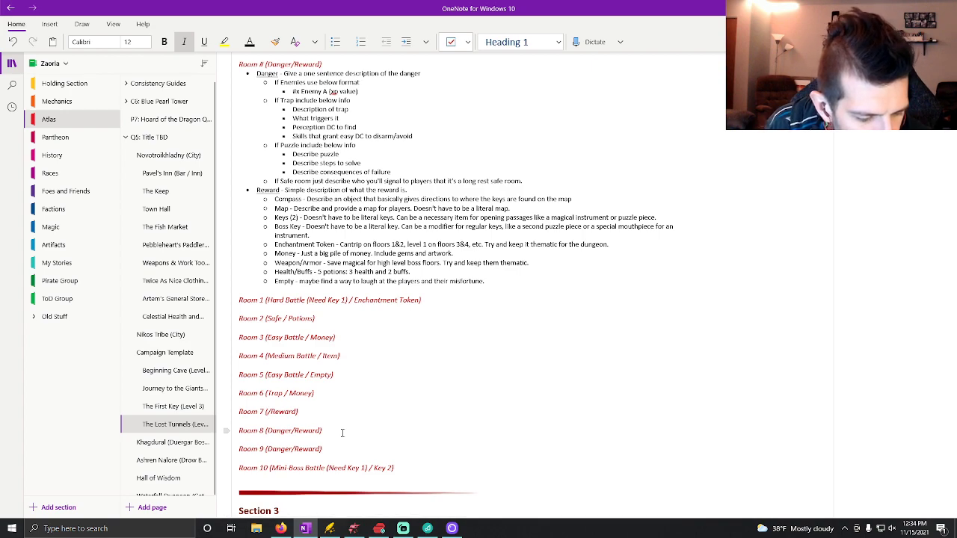
type("Easy Ba")
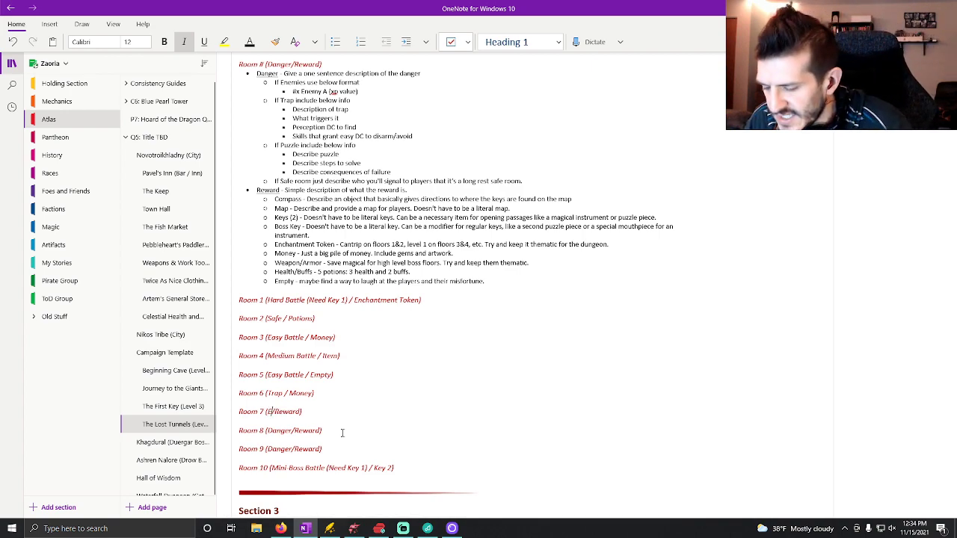
type("ttle")
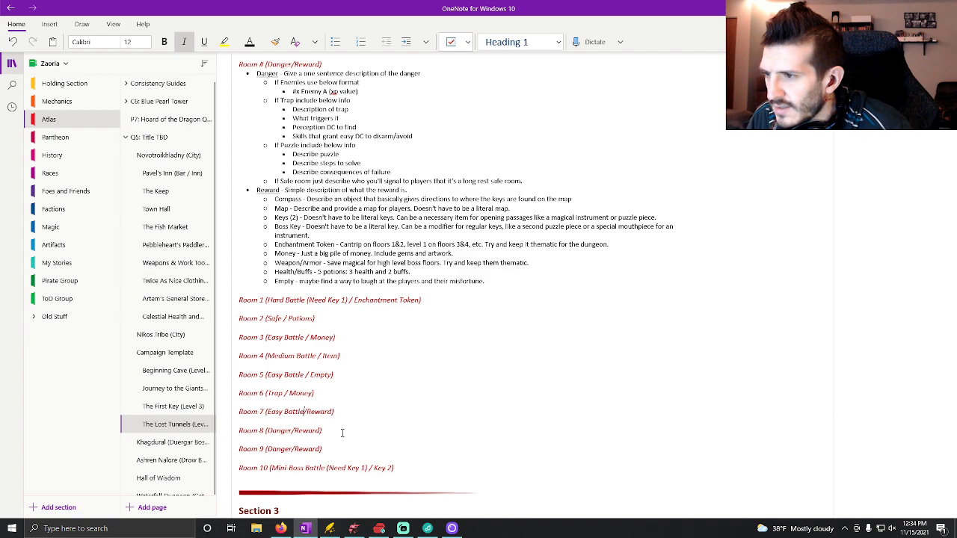
key("Right")
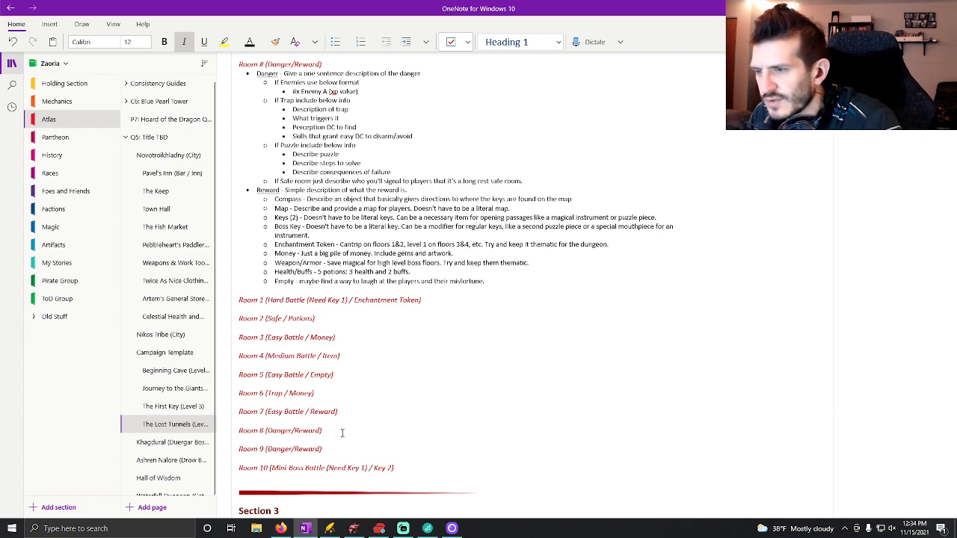
Replace the reward placeholder in the Room 7 heading with "Clue that Duergar are here".
key("BackSpace")
key("Delete")
key("Delete")
key("Delete")
key("Delete")
key("Delete")
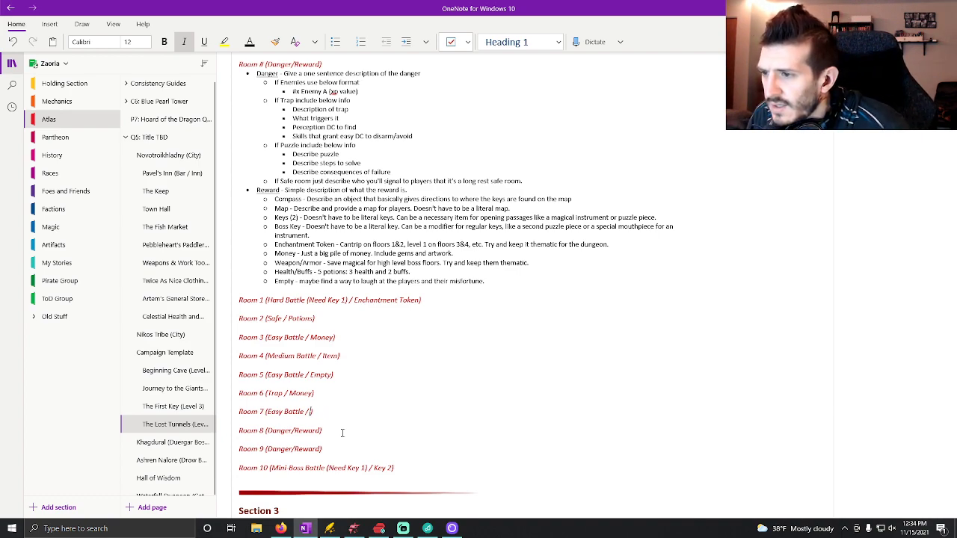
type("Du")
key("BackSpace")
key("BackSpace")
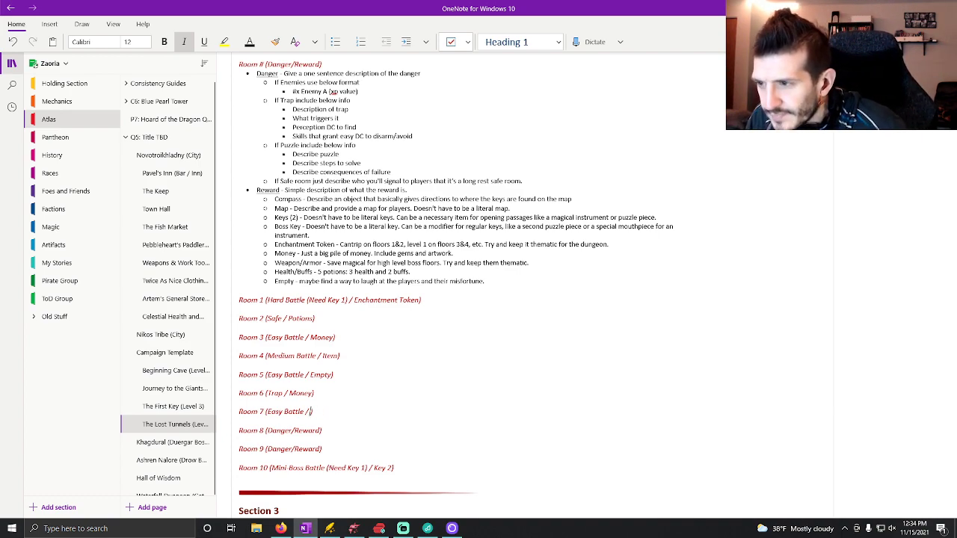
type("Clue that Duerga")
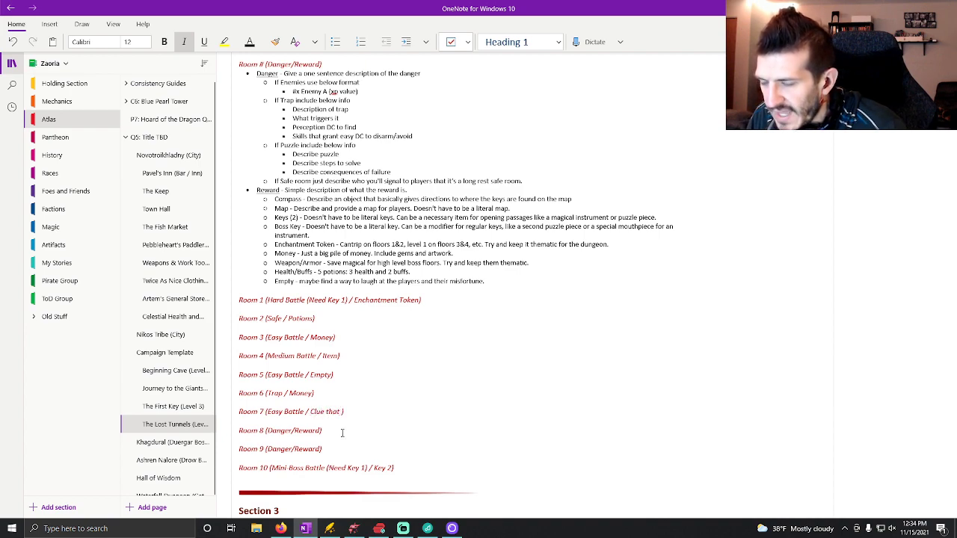
type("r are here")
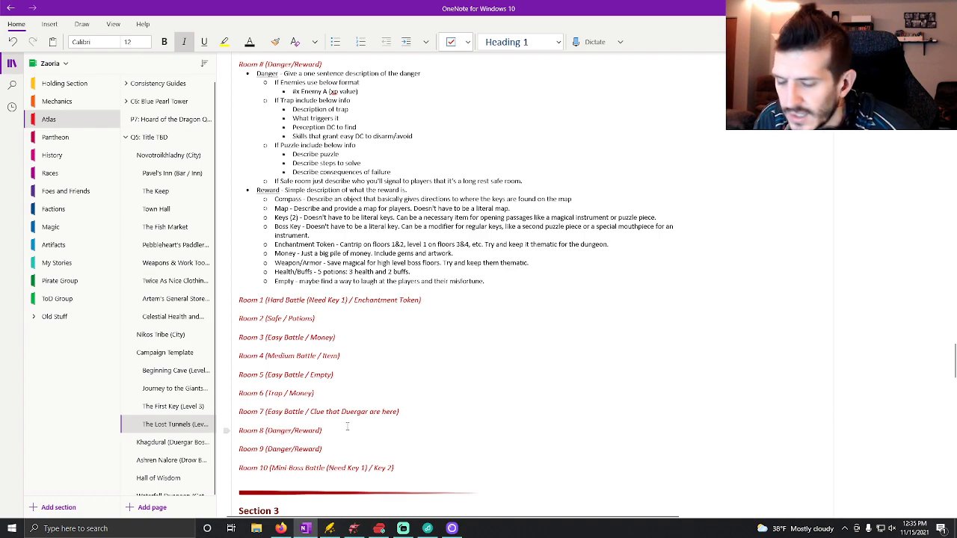
Fill in the Room 8 heading with "Puzzle" as the danger and "Map" as the reward, separated by a spaced slash.
key("BackSpace")
key("BackSpace")
key("BackSpace")
key("BackSpace")
key("BackSpace")
key("BackSpace")
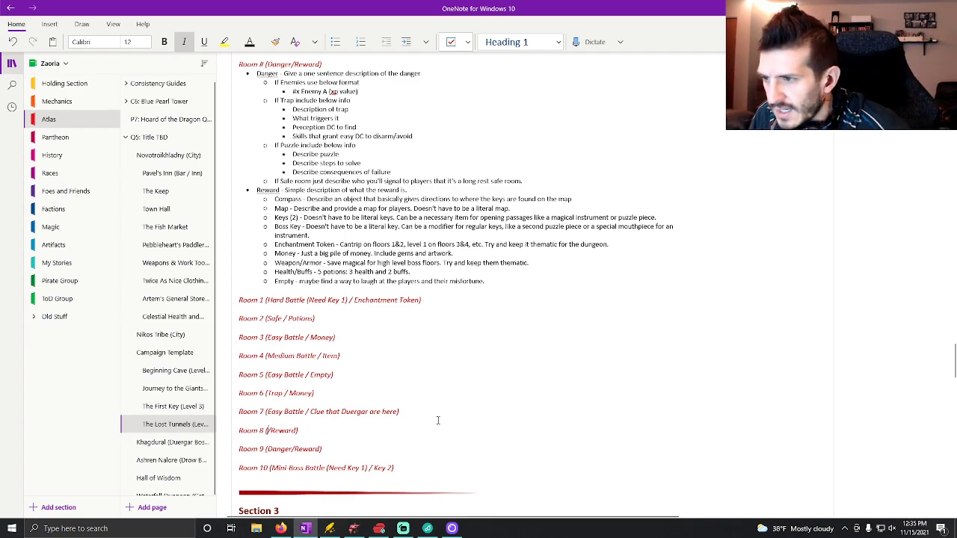
type("Puzzle/")
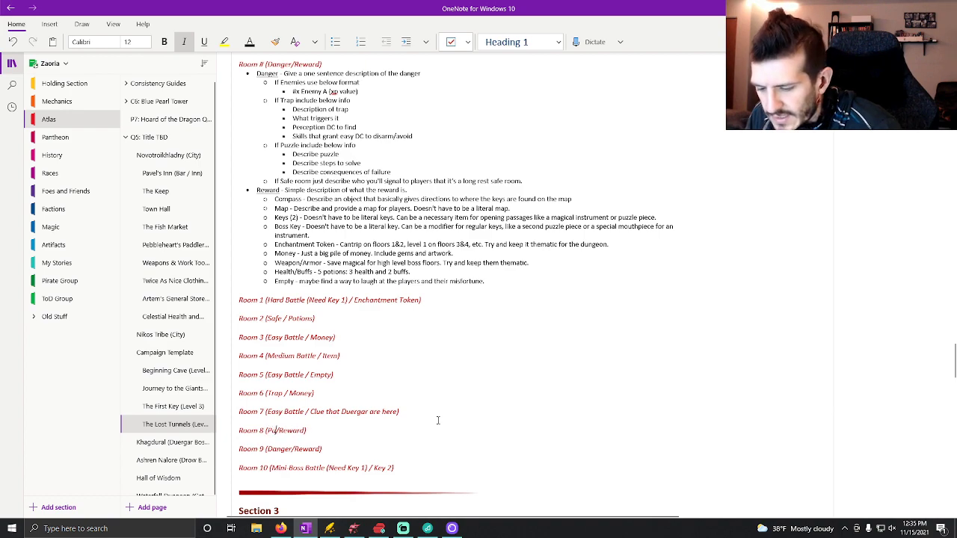
key("BackSpace")
type("/")
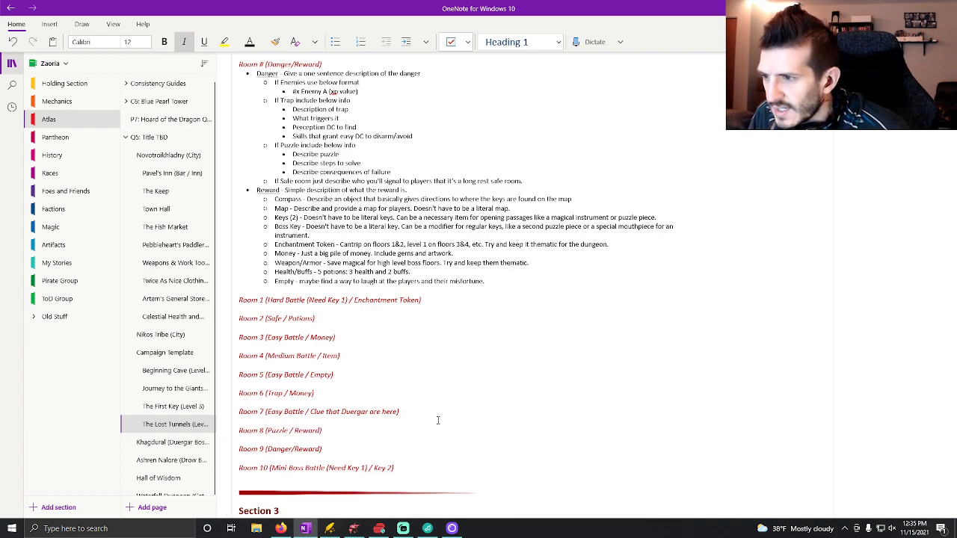
key("Delete")
key("Delete")
key("Delete")
key("Delete")
key("Delete")
key("Delete")
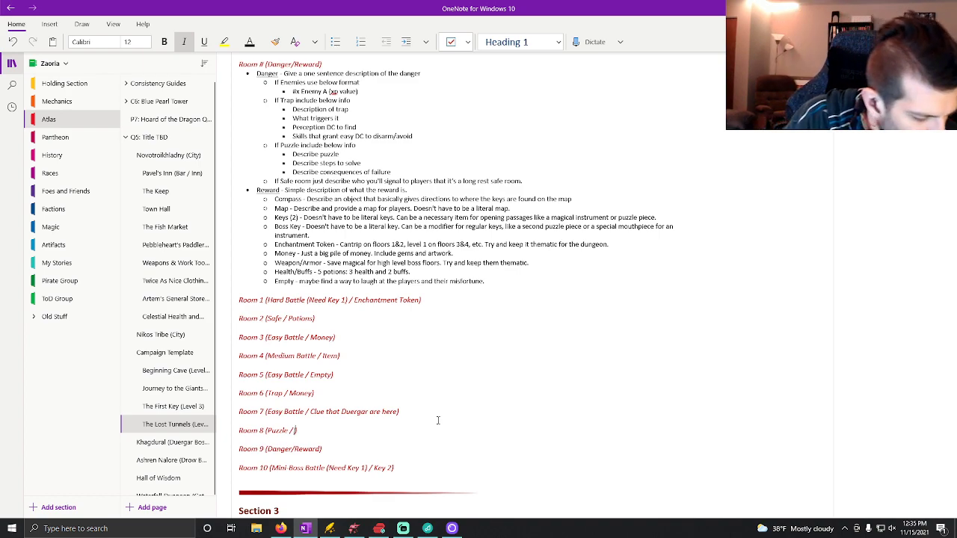
type("Map")
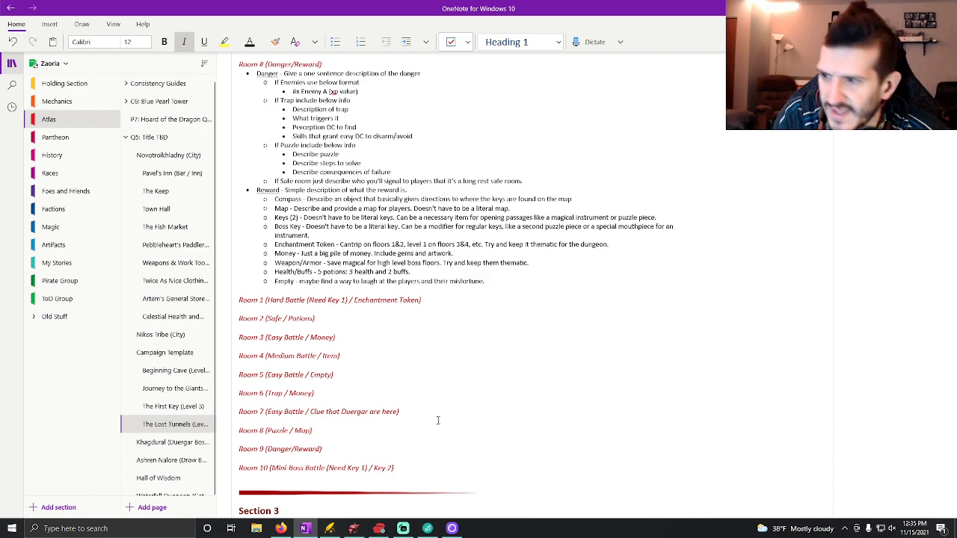
Fill in the Room 9 heading with "Medium Battle" as the danger and "Compass" as the reward, separated by a spaced slash.
left_click_drag(272, 449, 277, 453)
double_click(279, 449)
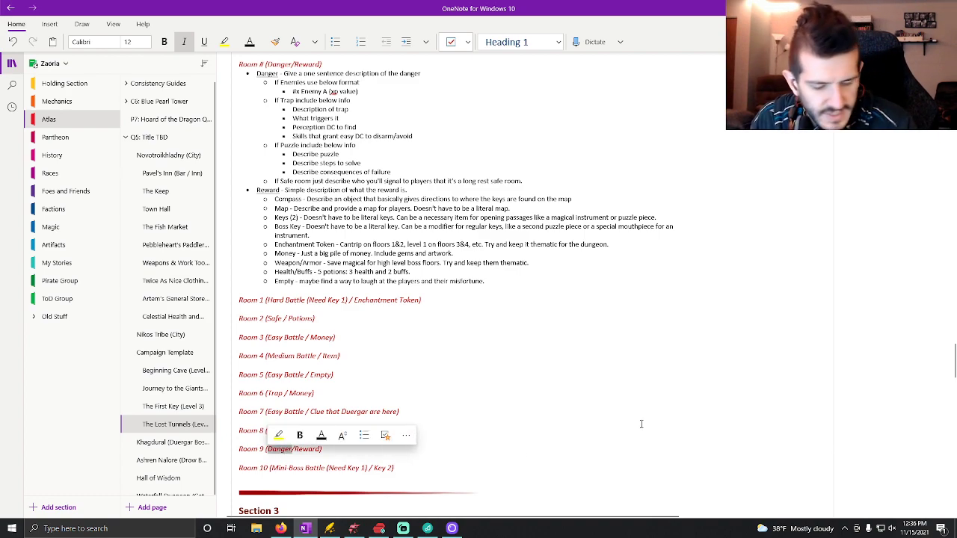
type("Medium Battle")
key("Delete")
key("Delete")
key("Delete")
key("Delete")
key("Delete")
key("Delete")
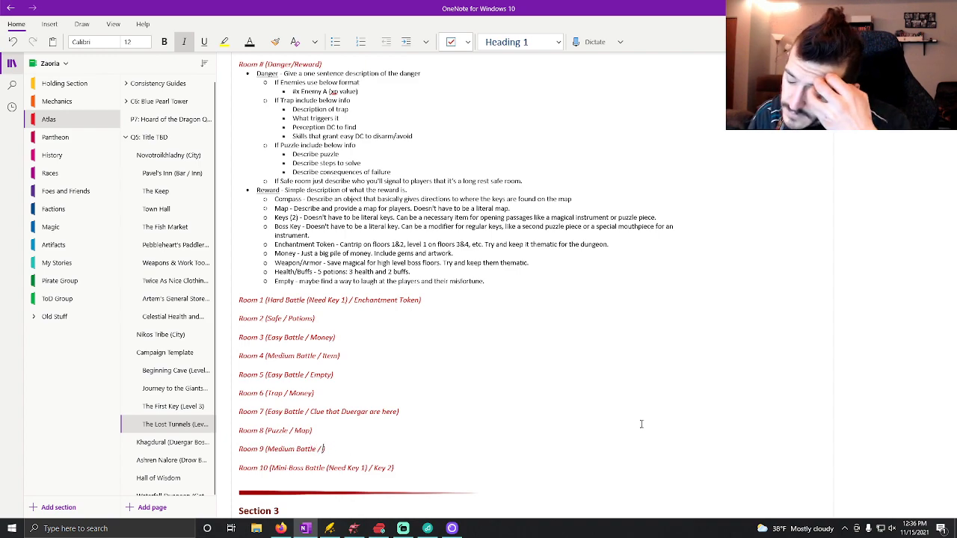
type("Compass")
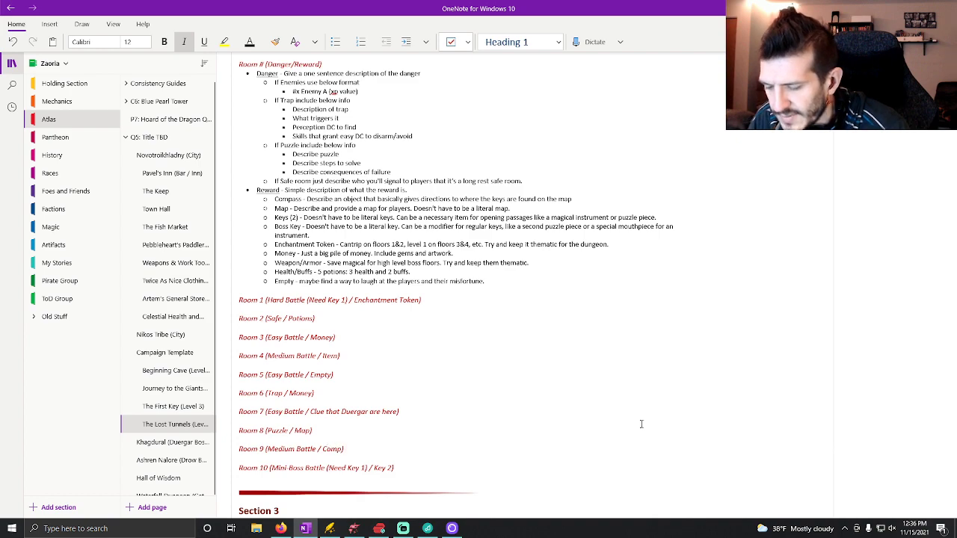
key("Delete")
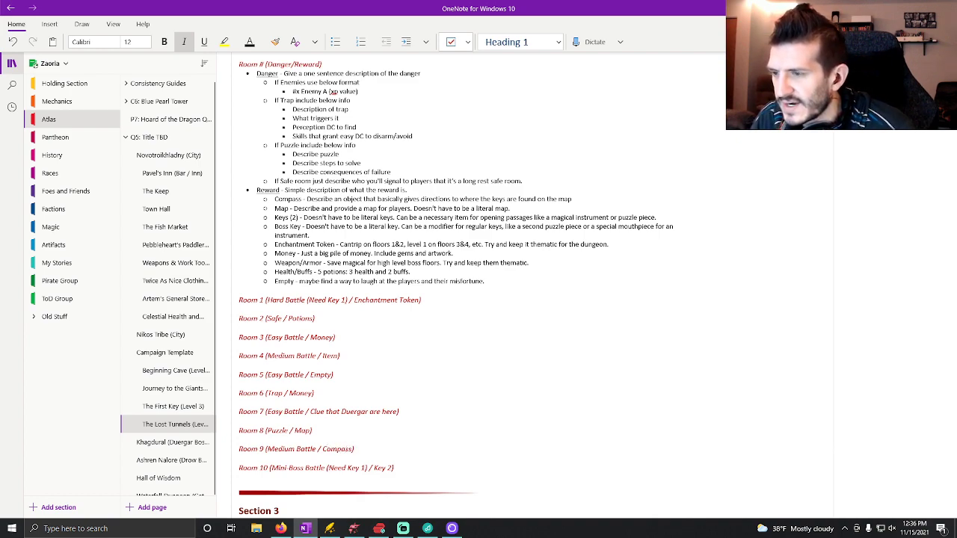
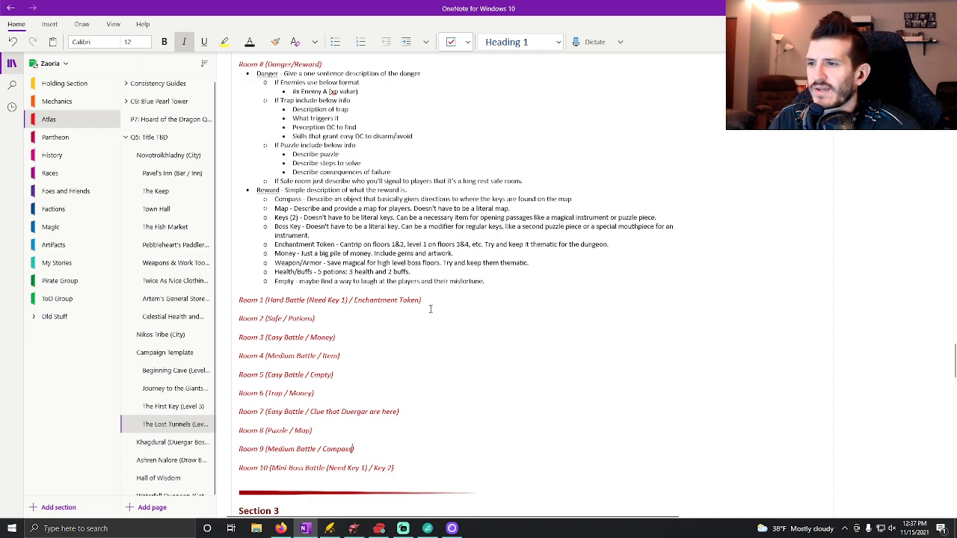
Delete the "Room # (Danger/Reward)" template heading and its Danger and Reward instructions above the Room 1 heading.
scroll(429, 308, "up", 1)
left_click_drag(487, 364, 238, 147)
key("Delete")
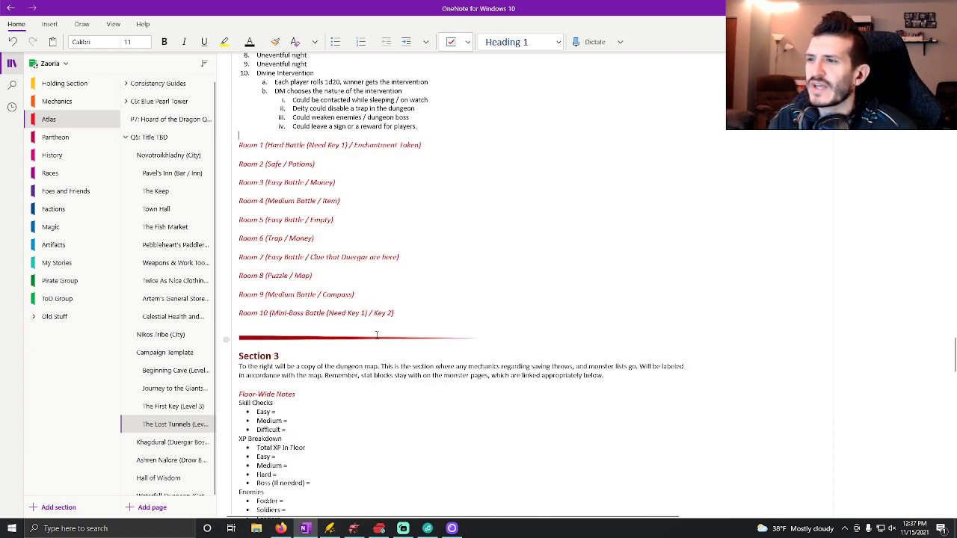
Add a bullet under the Room 1 heading reading "Hard Battle (900xp) -", with the text before the dash underlined.
left_click(431, 147)
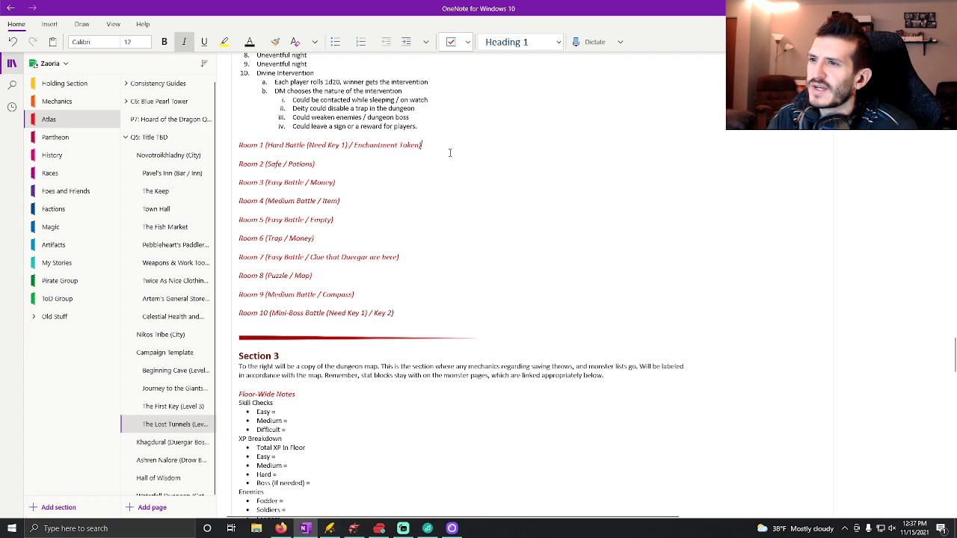
key("Return")
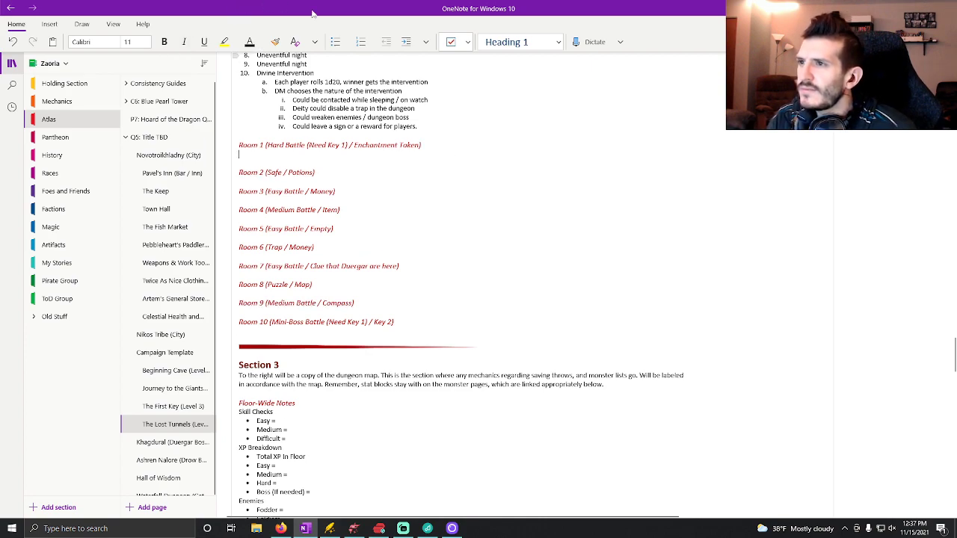
scroll(492, 271, "up", 2)
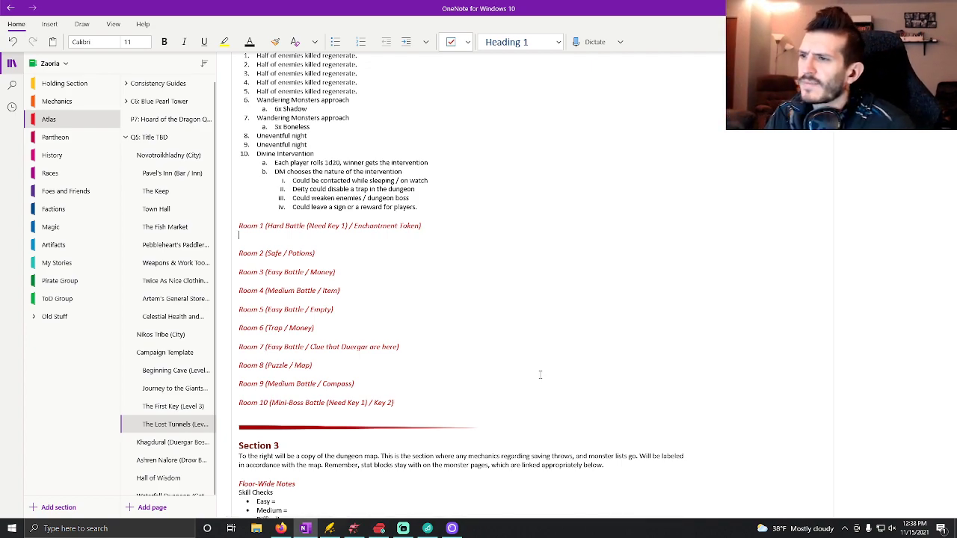
key("ctrl+period")
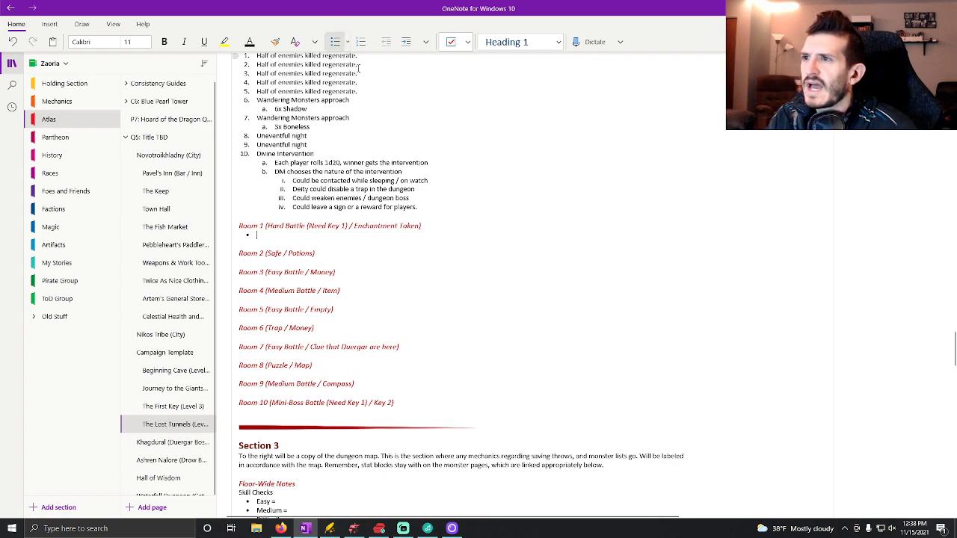
key("ctrl+u")
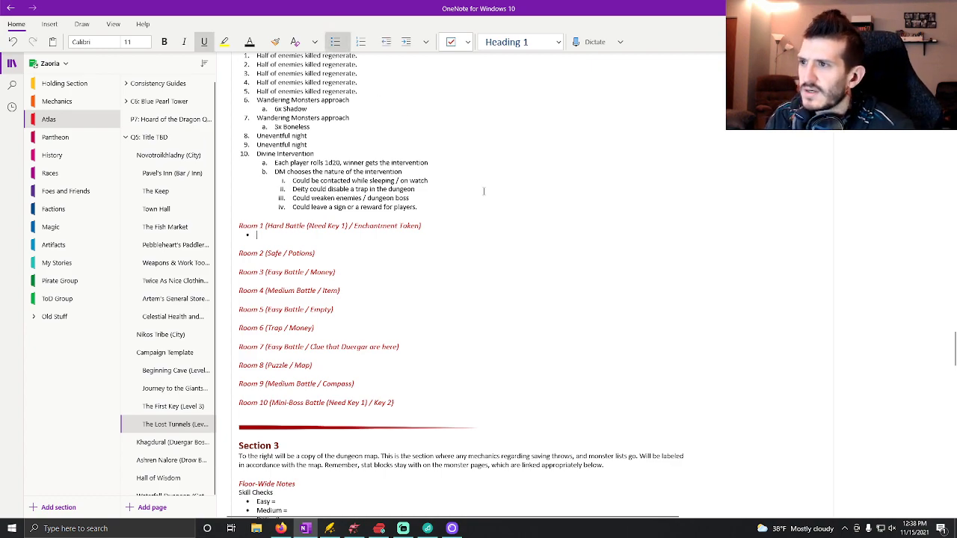
type("Hard Battle")
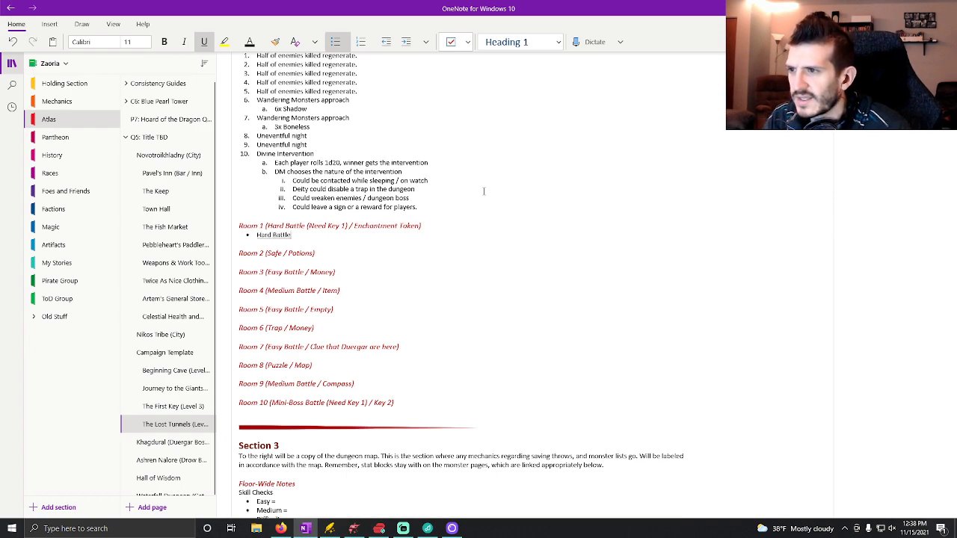
scroll(484, 191, "up", 5)
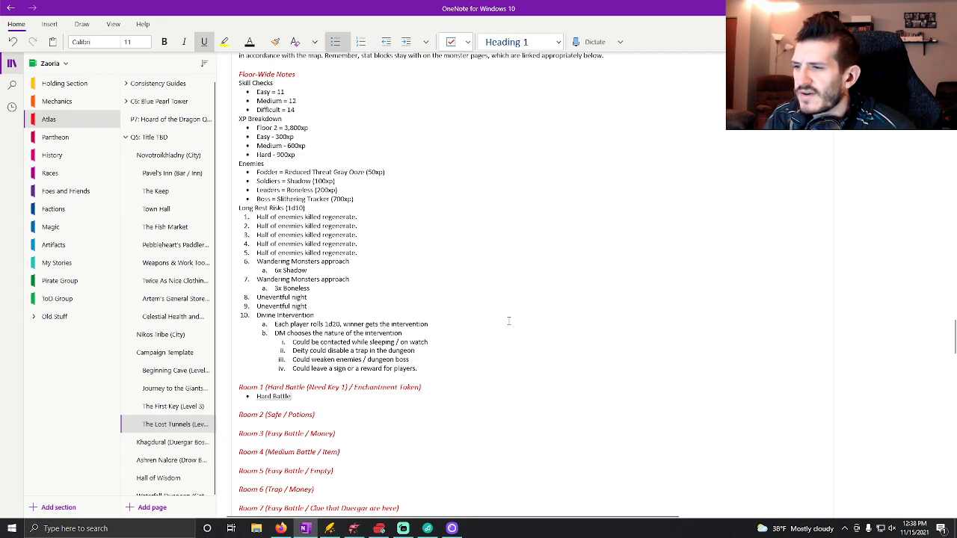
type("(900")
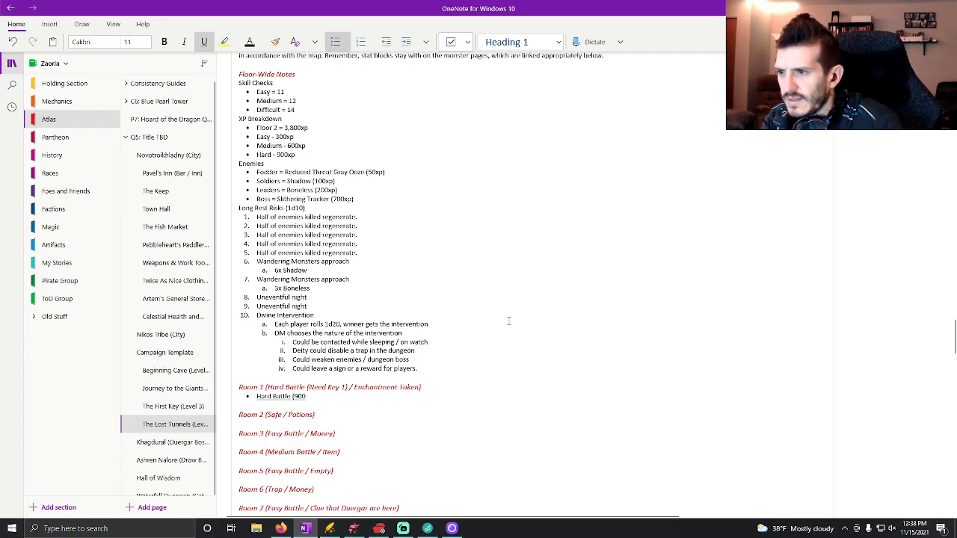
type("xp)")
key("ctrl+u")
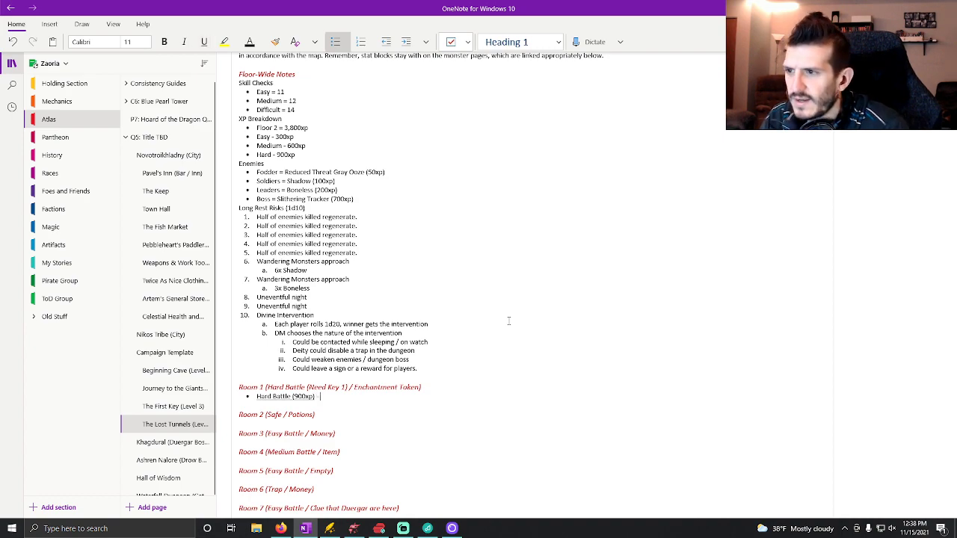
Add an indented sub-bullet "4x Boneless" beneath the Room 1 Hard Battle bullet.
key("Return")
key("Tab")
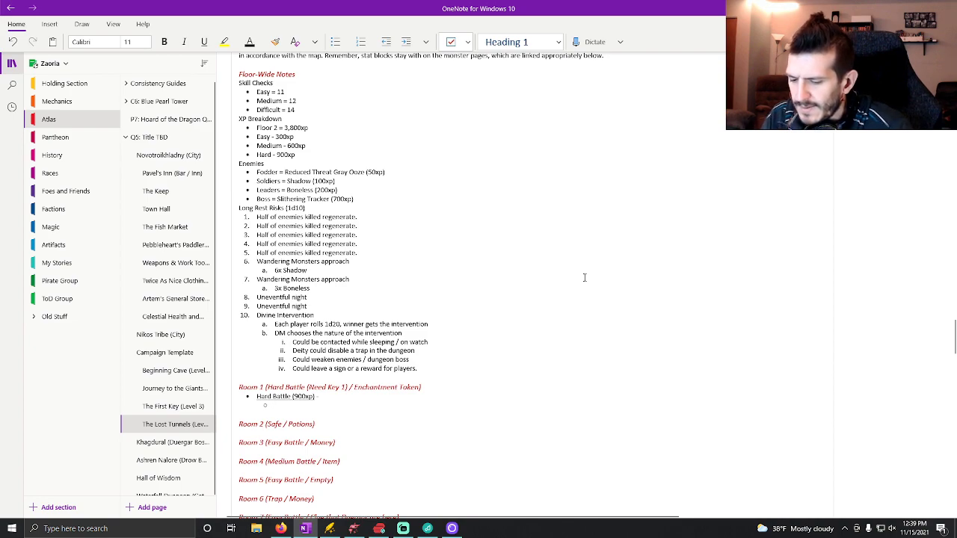
type("4")
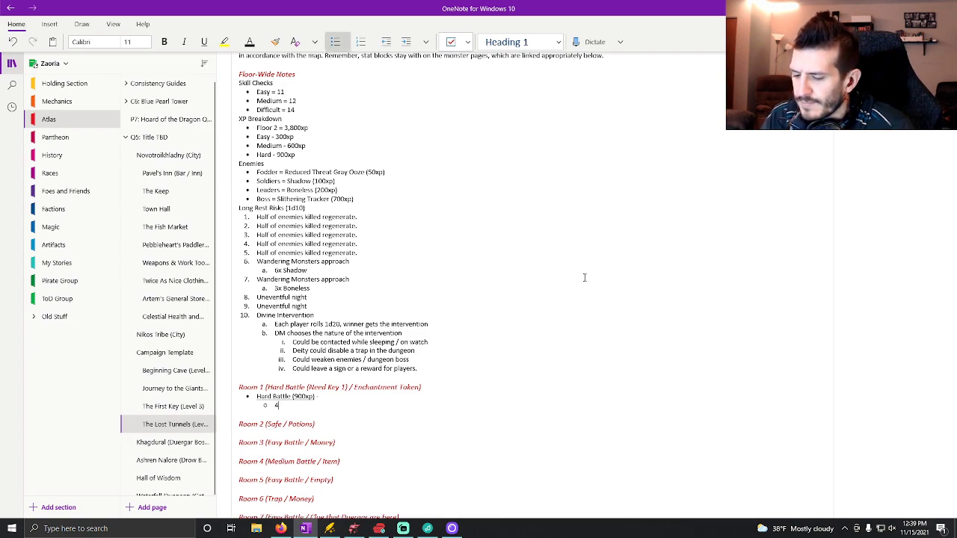
type("x Boneless")
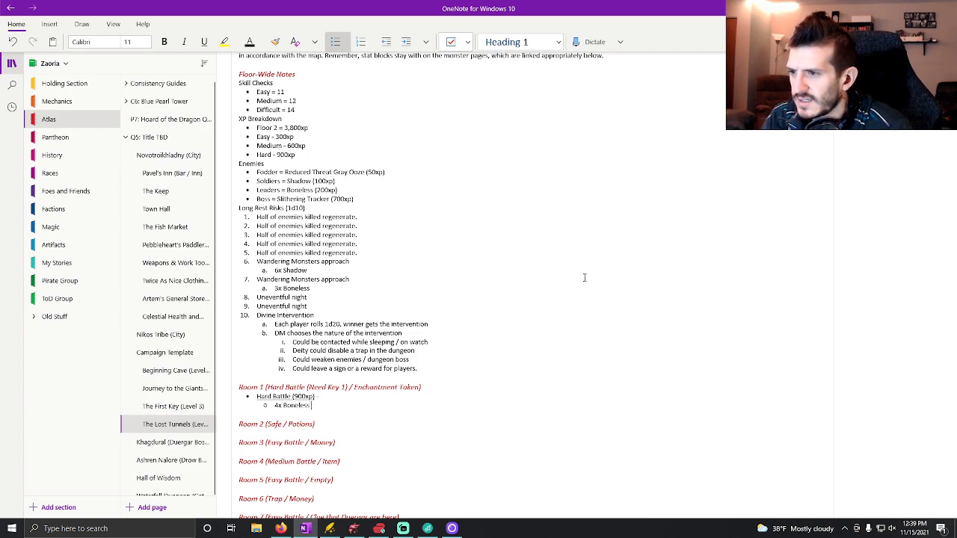
Add a second enemy sub-bullet reading "2x Reduced Threat Gray Ooze" under the Room 1 Hard Battle.
key("Return")
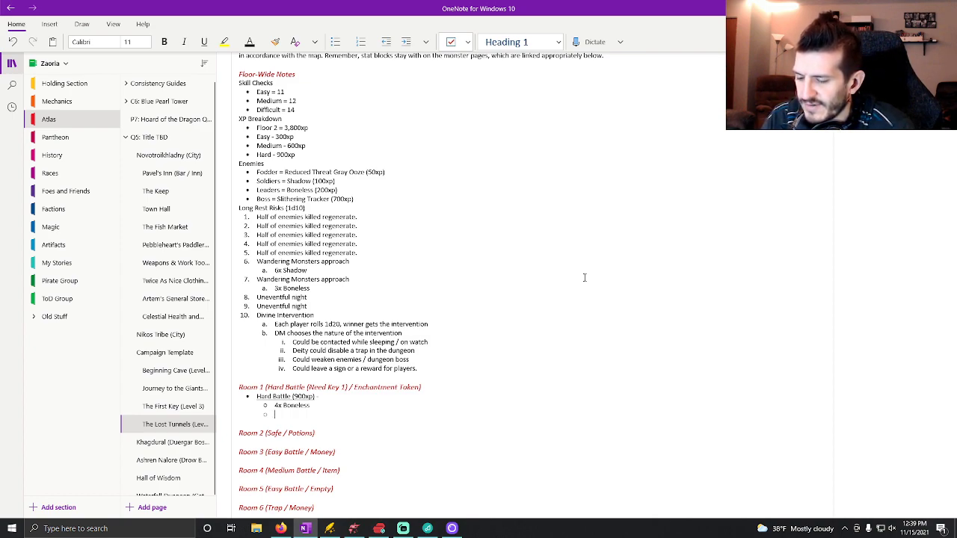
type("2x")
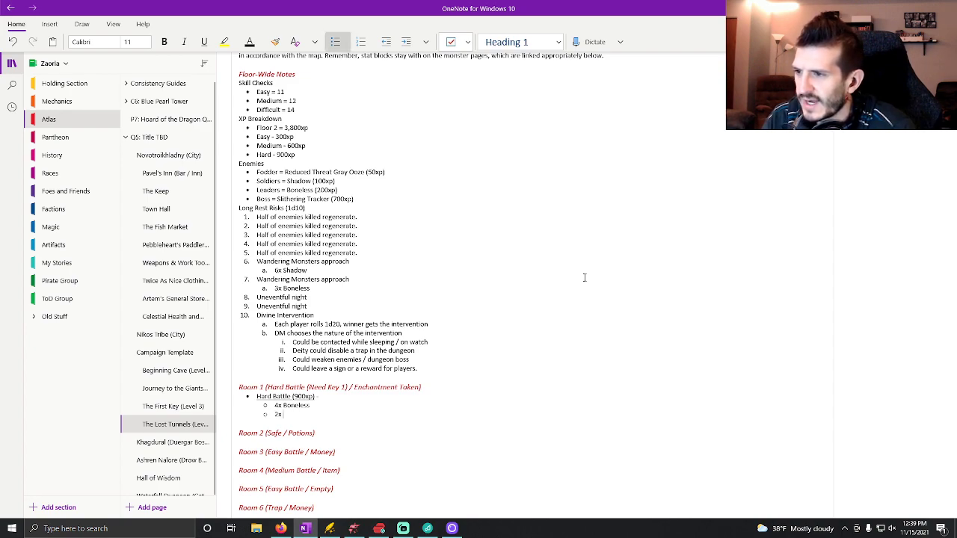
type(" Gray")
key("BackSpace")
key("BackSpace")
key("BackSpace")
key("BackSpace")
type("Red")
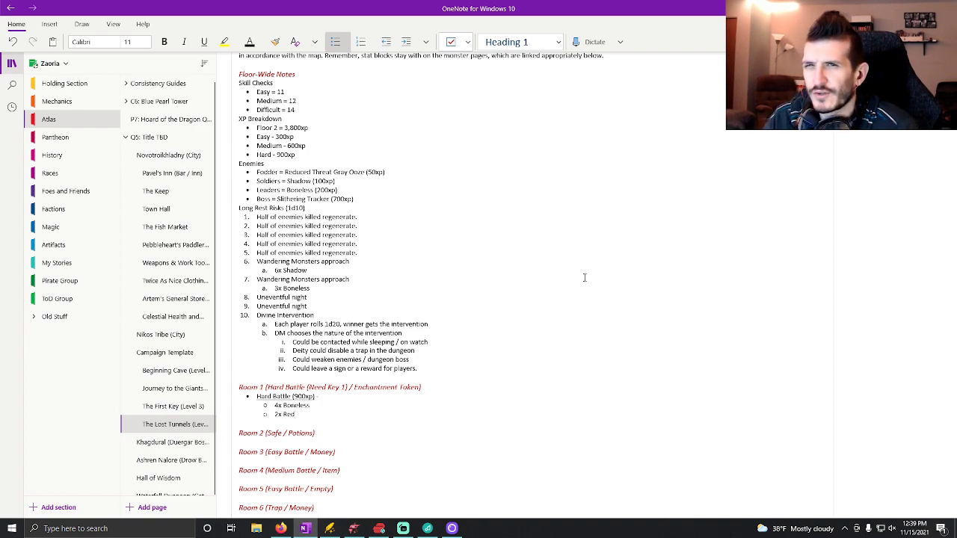
type("uc")
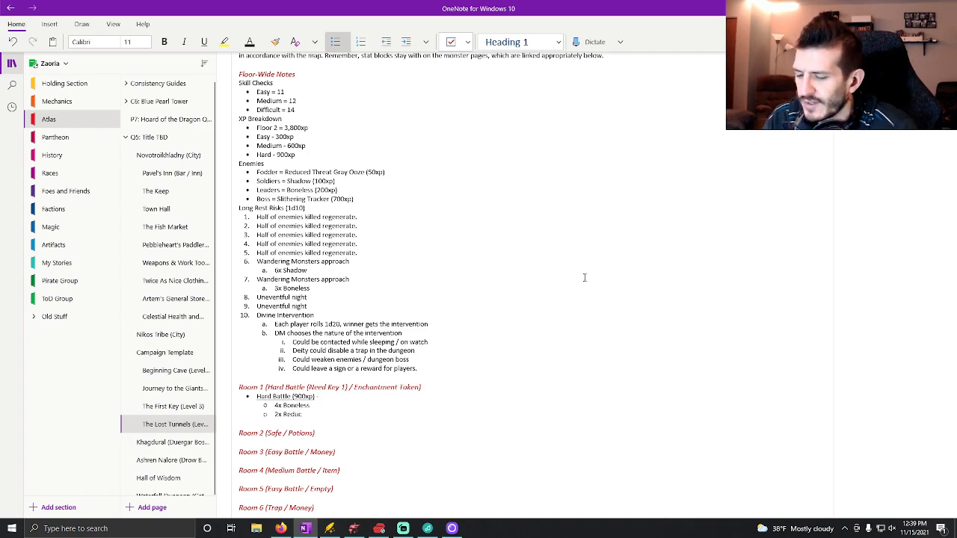
type("ed Threat Gray OPo")
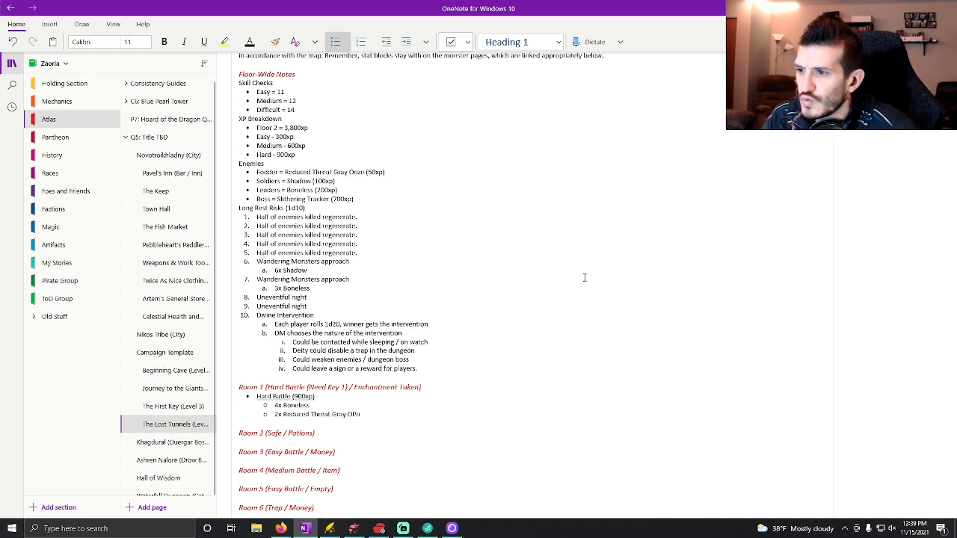
key("BackSpace")
key("BackSpace")
type("oze")
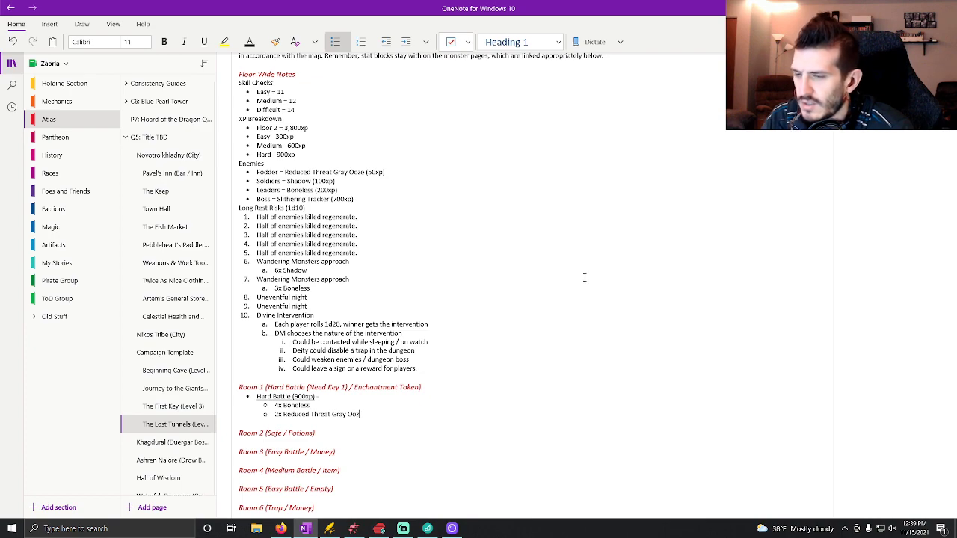
type(" (70")
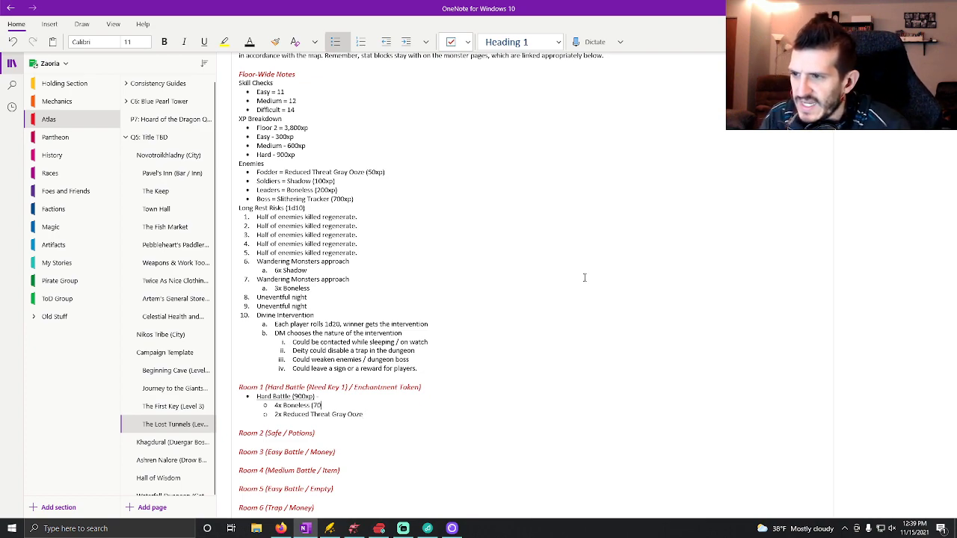
Append the XP values to the Room 1 enemies: "(200xp)" for Boneless and "(50xp)" for Reduced Threat Gray Ooze.
key("BackSpace")
key("BackSpace")
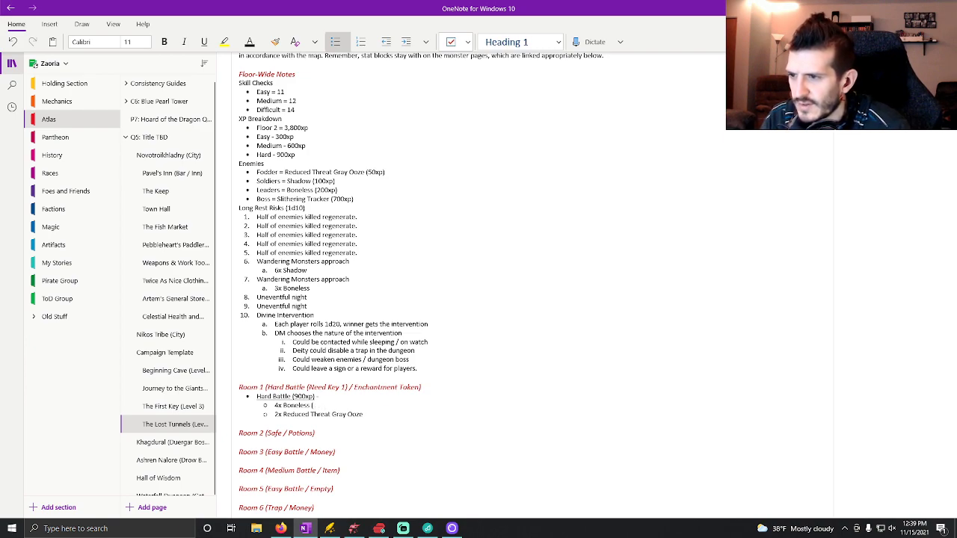
type("200xp)")
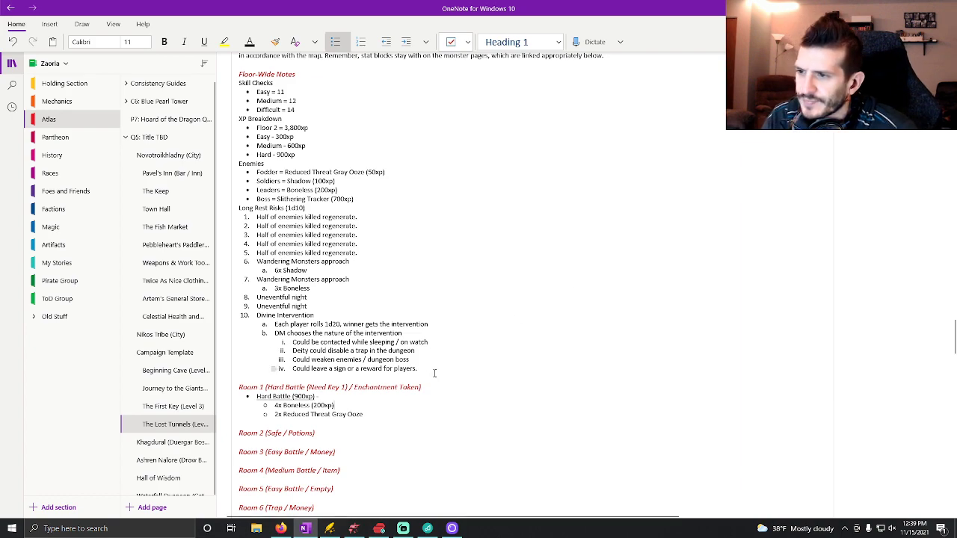
left_click(375, 414)
type("(50xp)")
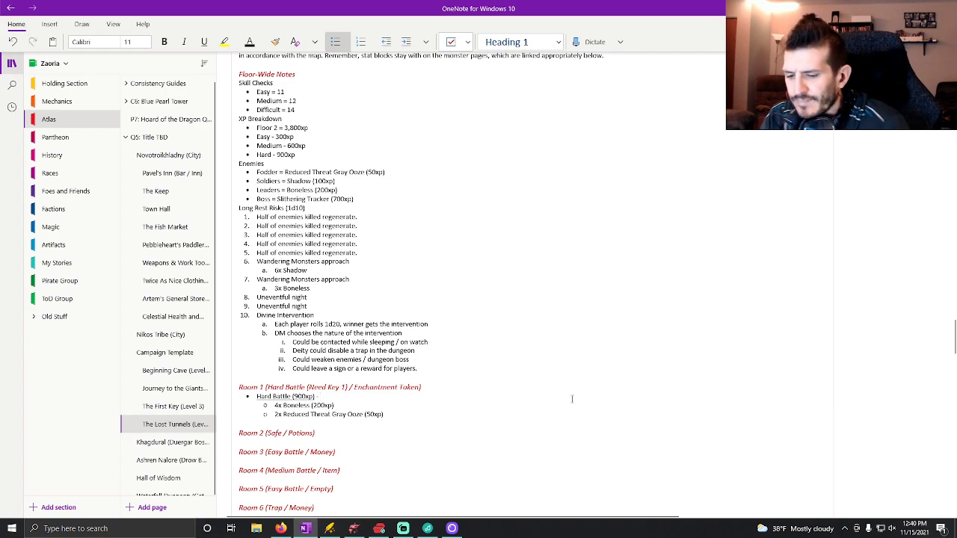
After the Hard Battle dash, add in orange-red text "(Players need Key 1 from section one to access this portion of the dungeon)".
left_click(260, 42)
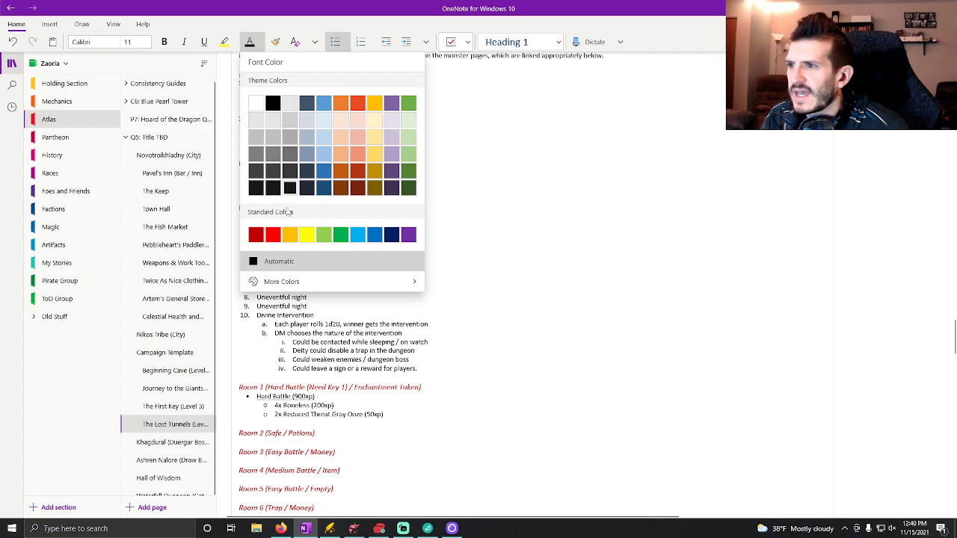
left_click(358, 103)
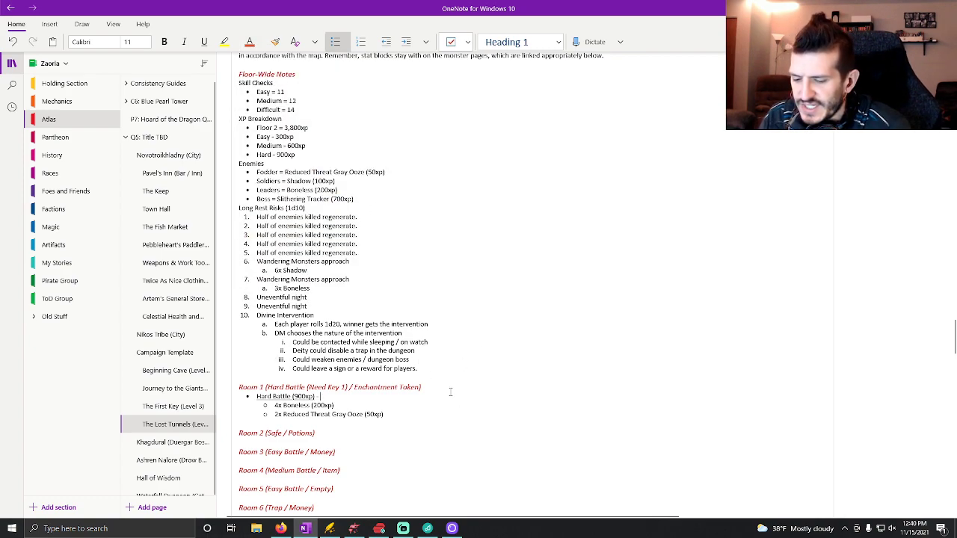
type("(")
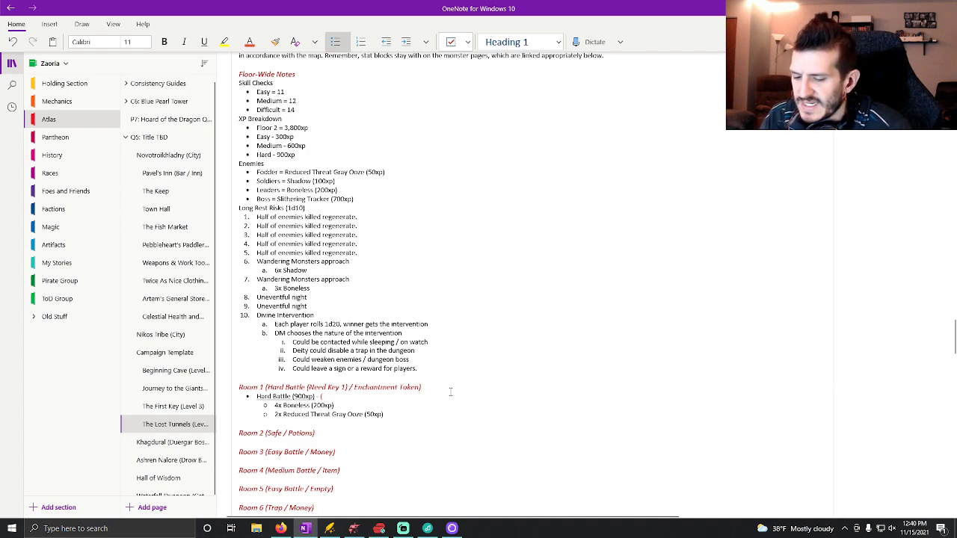
type("Players")
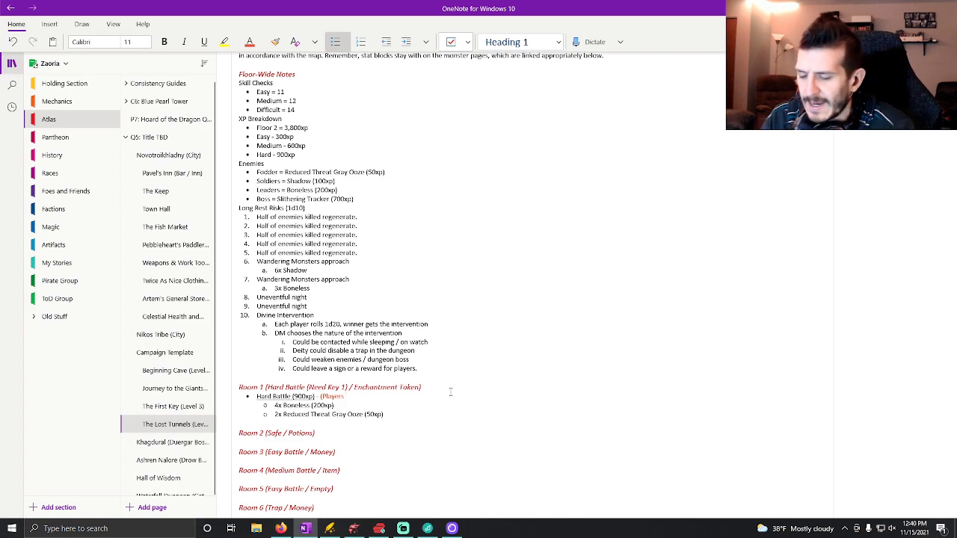
type("need Key 1 from")
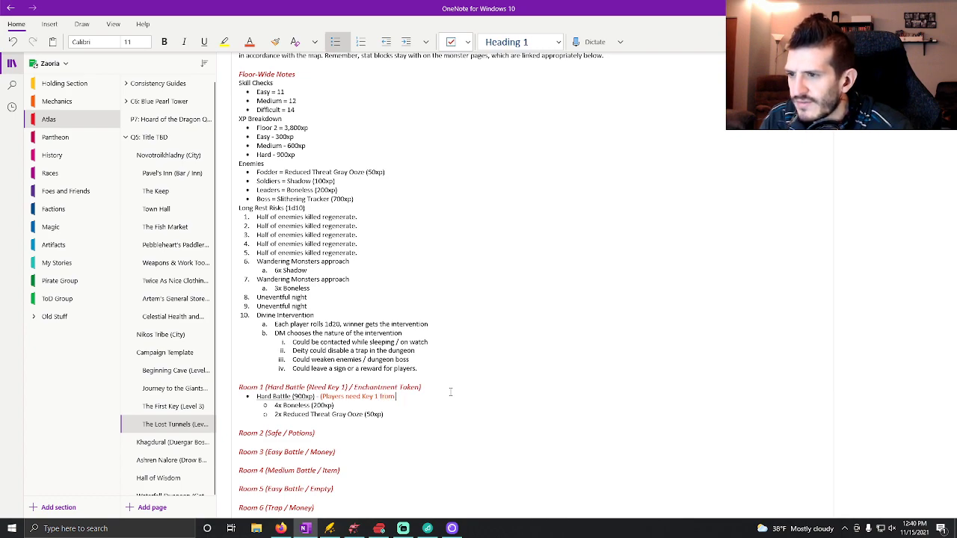
type(" section one t")
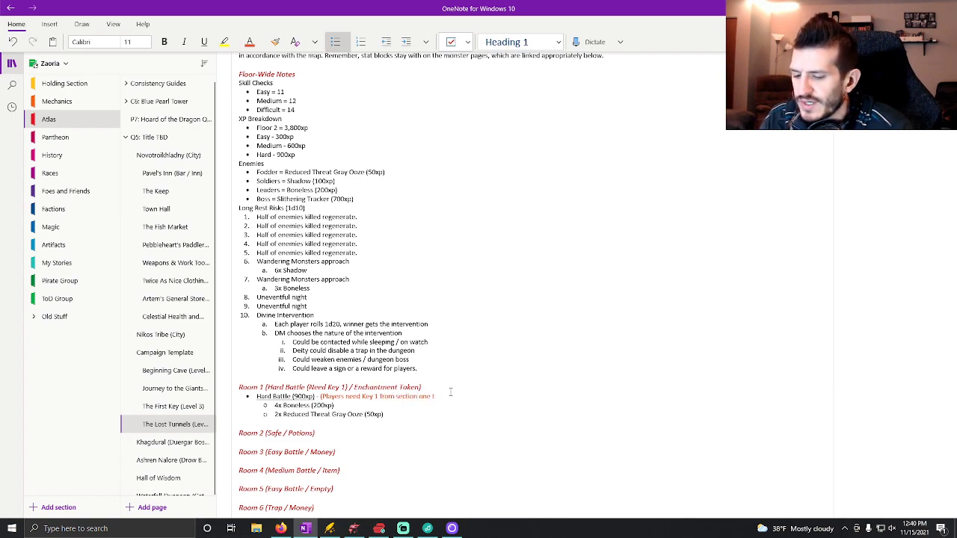
type("o access this")
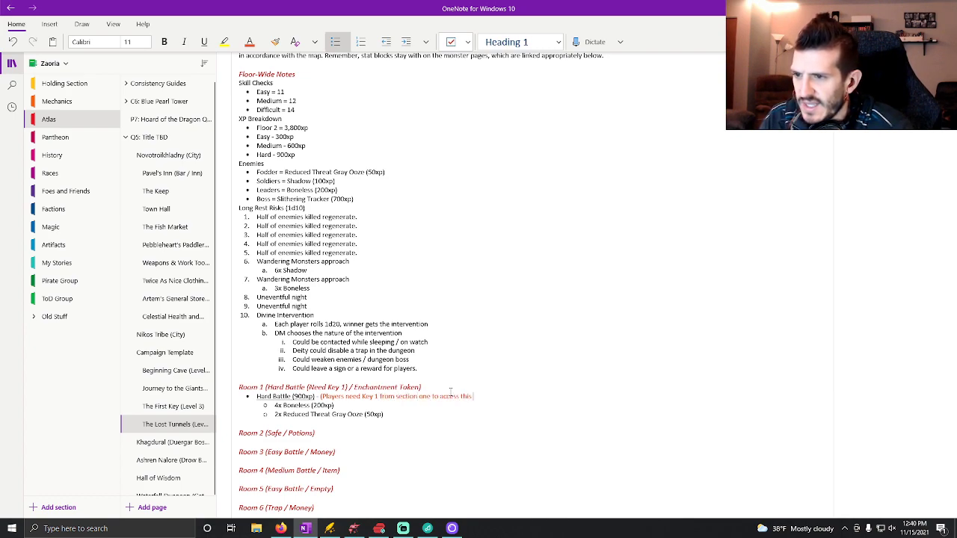
type(" portion of th")
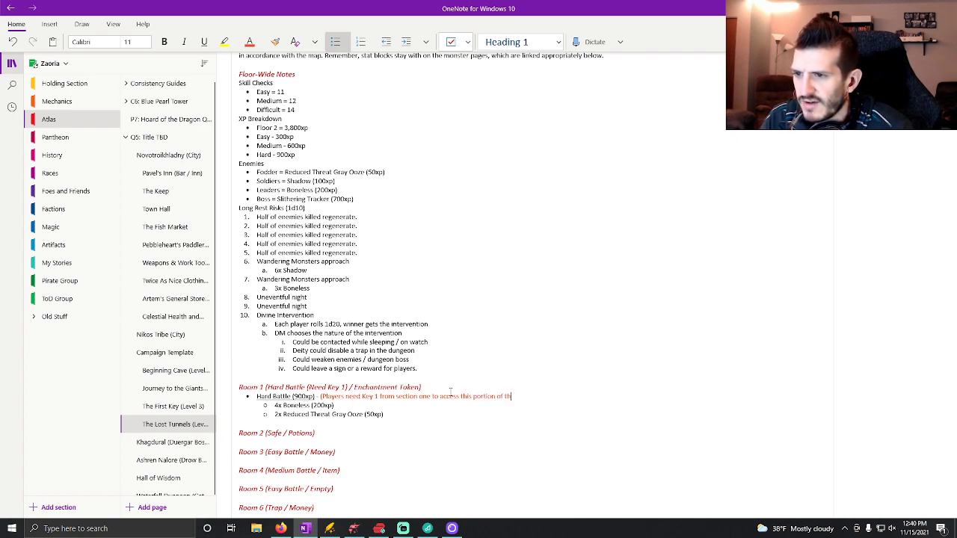
type("e dungeon.")
key("BackSpace")
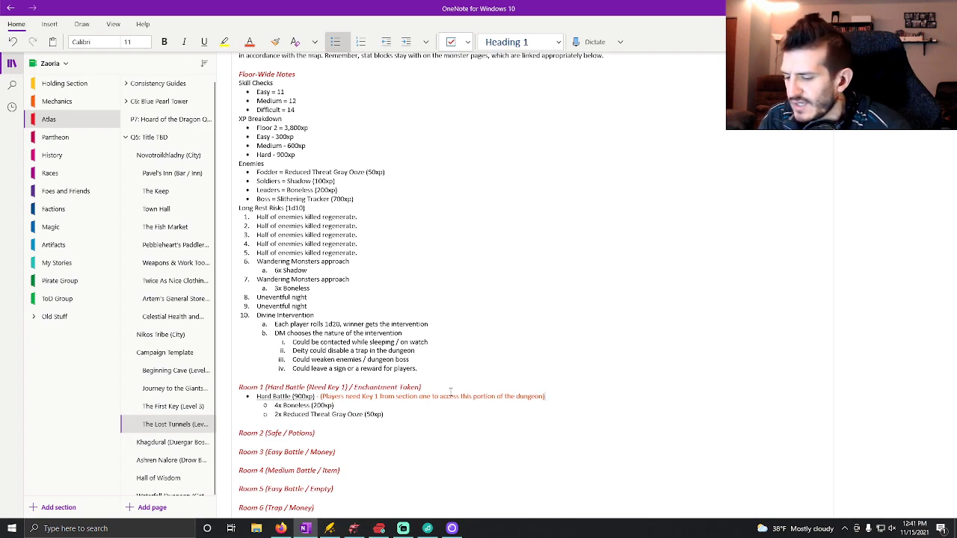
Set the font color back to Automatic at the end of the Room 1 key note.
left_click(252, 42)
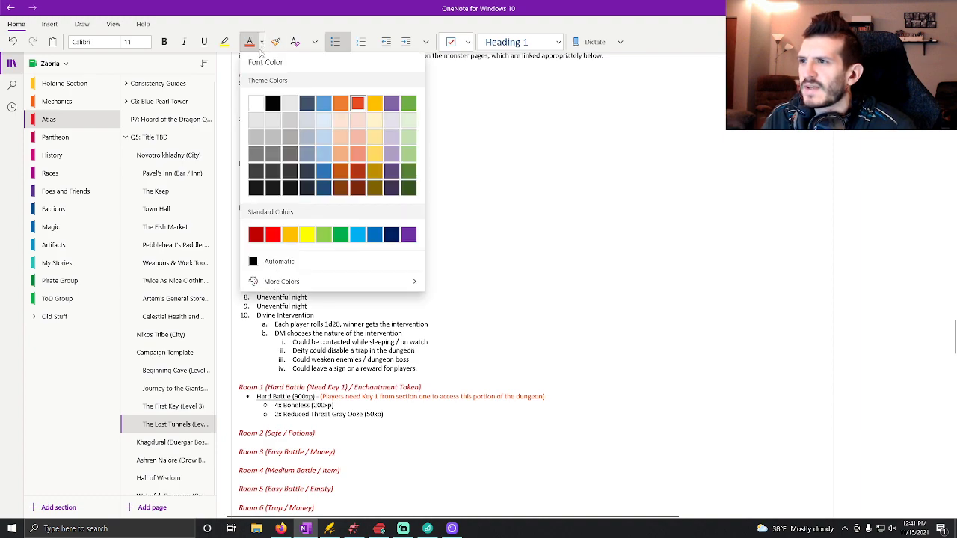
left_click(291, 262)
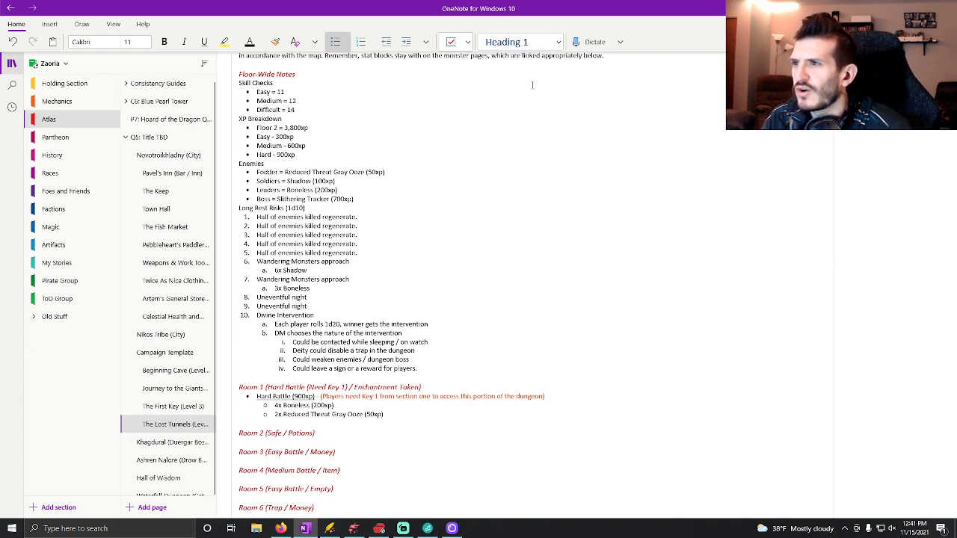
key("BackSpace")
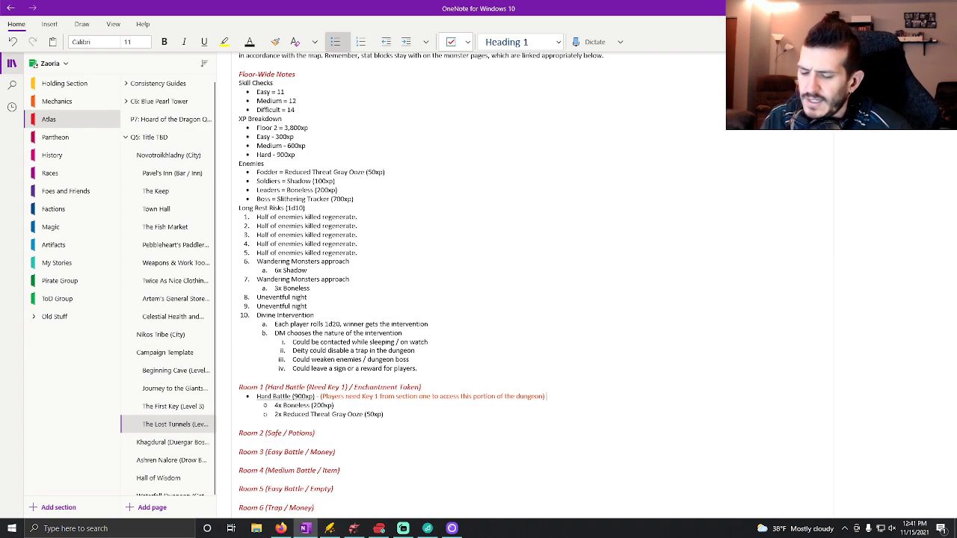
After the Room 1 key note, add "As you push open the door to this room, you see that it is similar to all the others down here.".
type("As y")
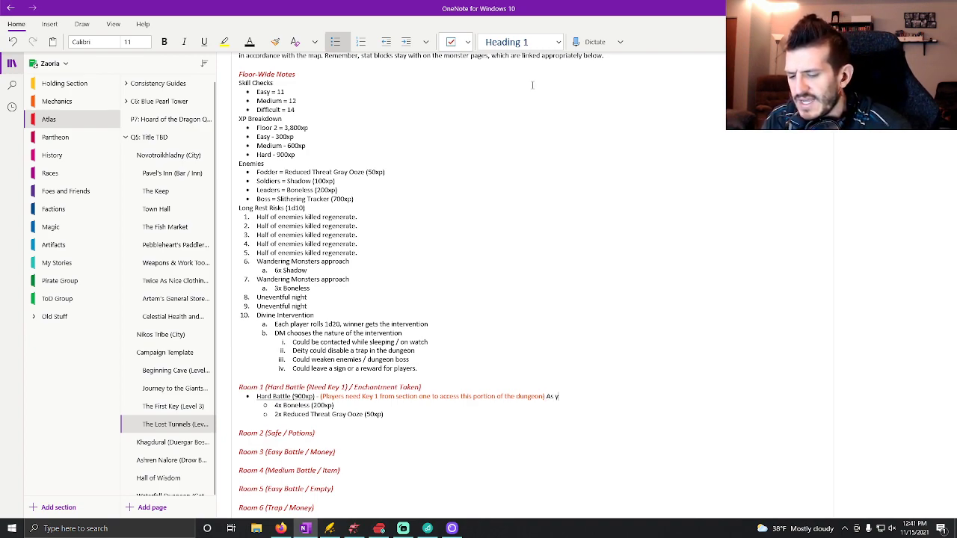
type("ou push open the door to this room, you see")
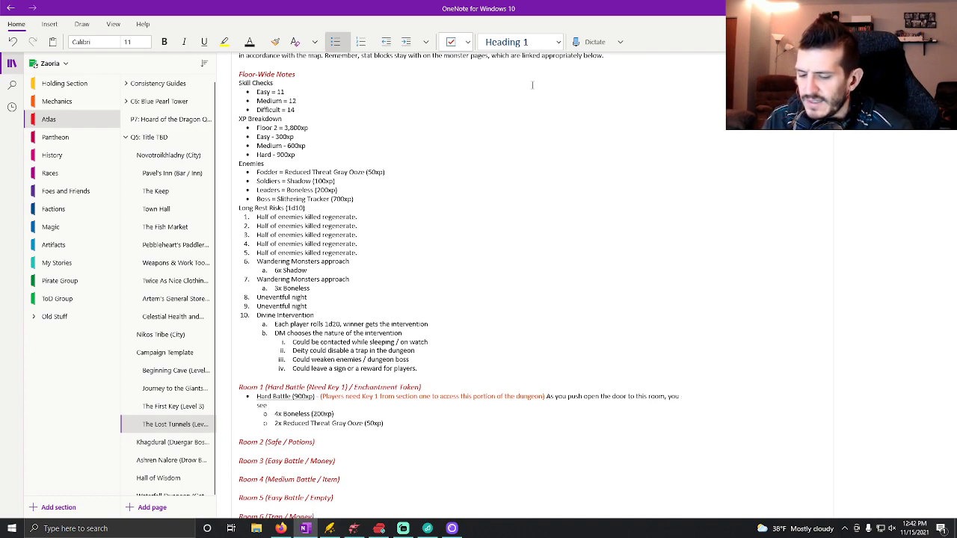
type(" that it is si")
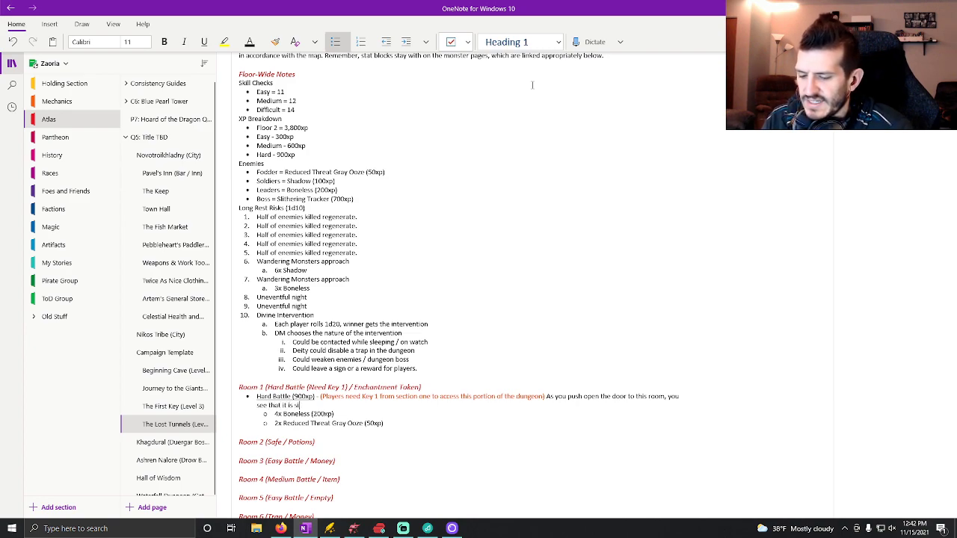
type("milar to all the o")
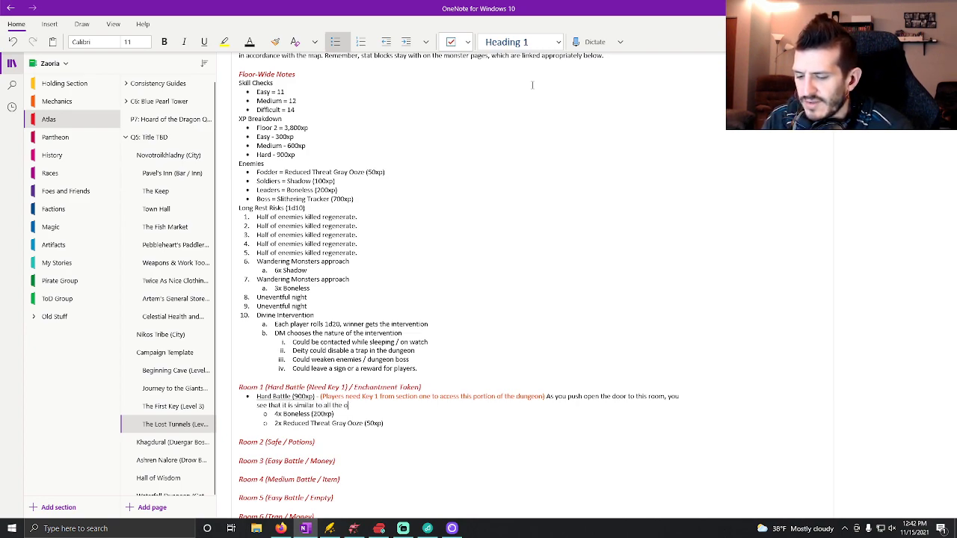
type("thers down here. ")
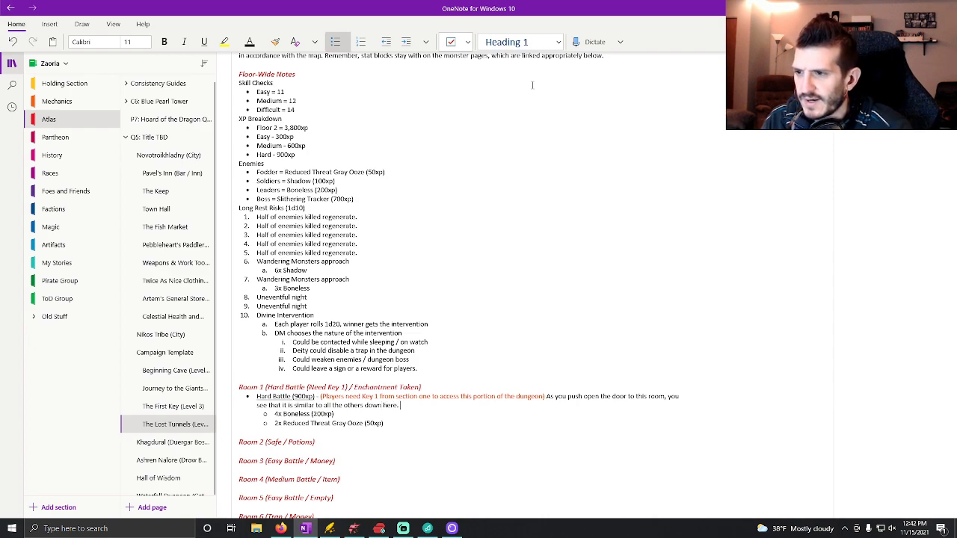
type("A statue wi")
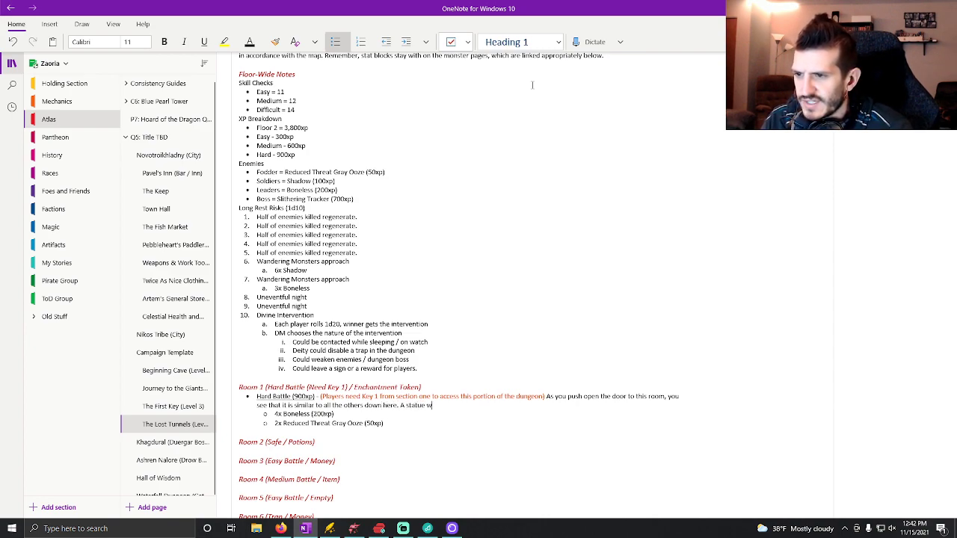
Continue the Room 1 description with "A statue stands in the center of the room as the sounds of dripping water echo softly off the walls.".
key("BackSpace")
key("BackSpace")
type("stands")
key("BackSpace")
key("BackSpace")
key("BackSpace")
type("nds in the center of ")
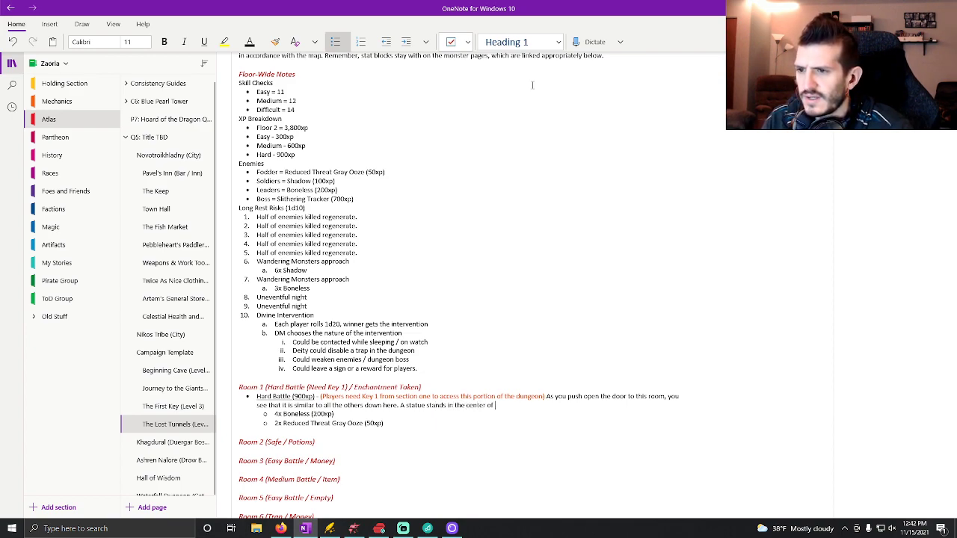
type("the room")
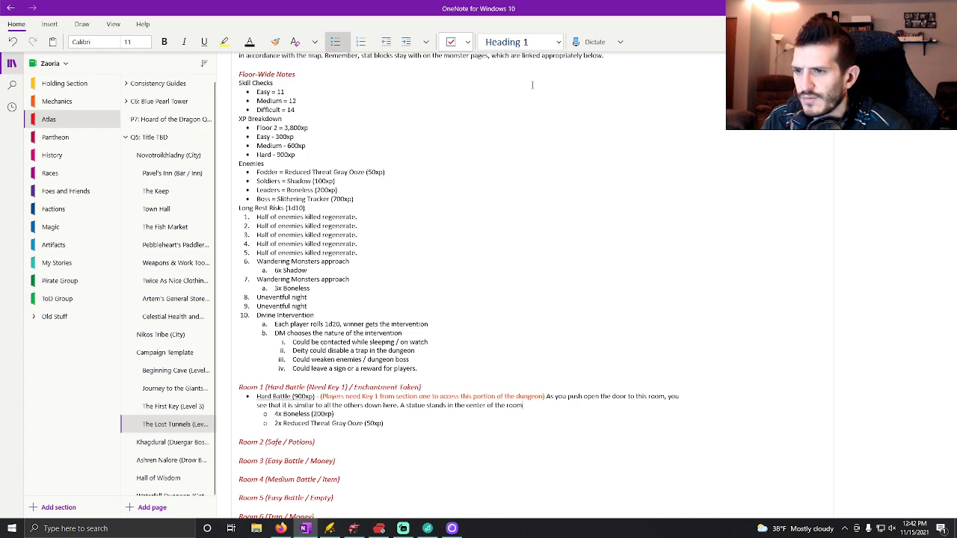
type(" as the so")
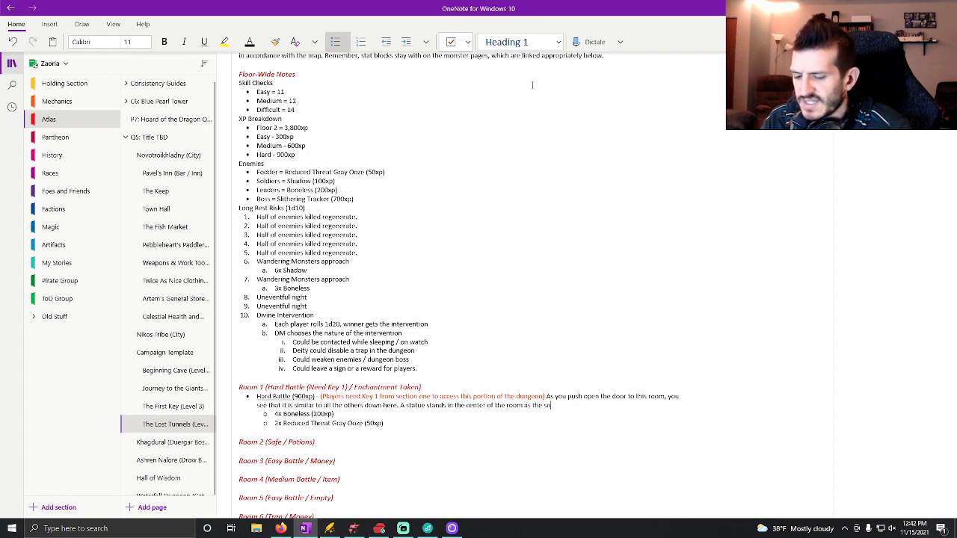
type("unds of dripping water")
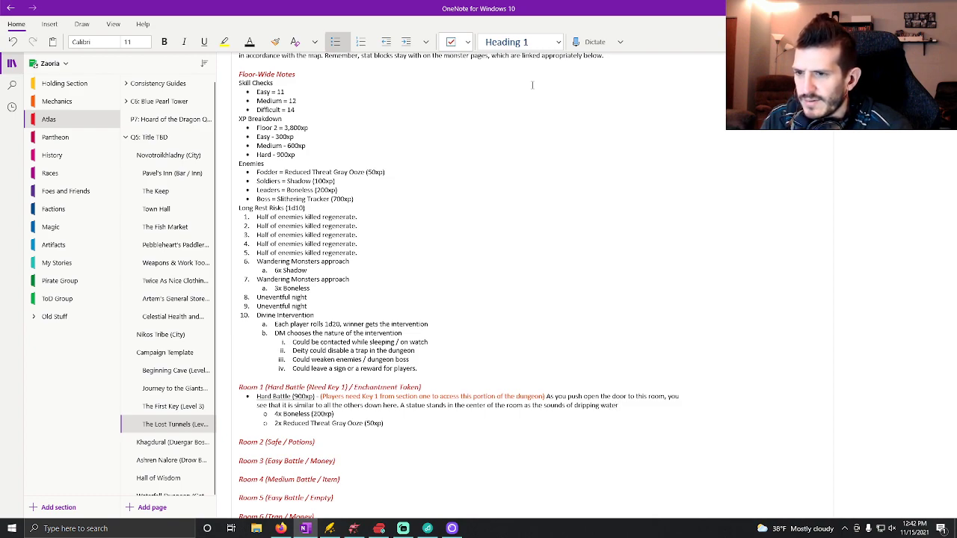
type(" echo")
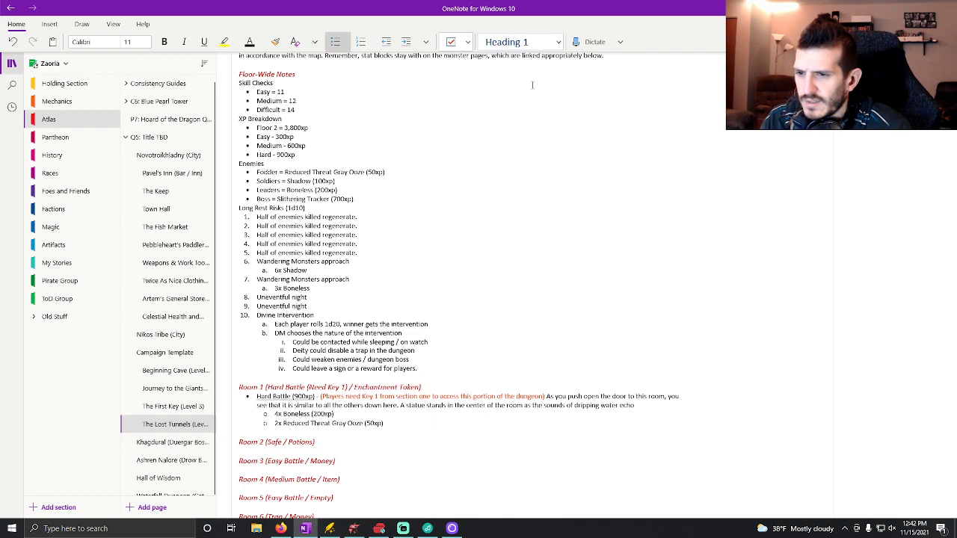
type(" softly off the walls.")
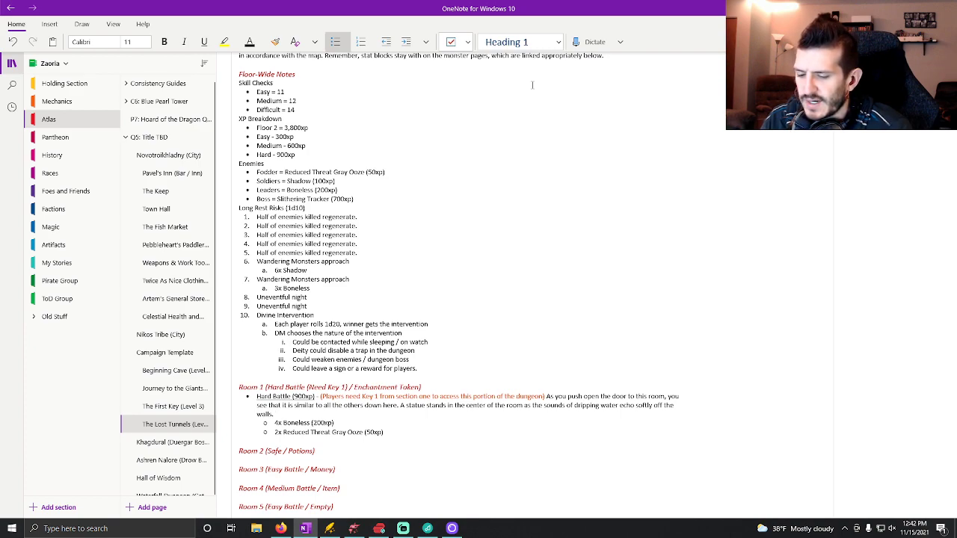
Add the sentence "Cold, stone doors stand on the east, south, and west walls of this room." to the Room 1 description.
type("Col")
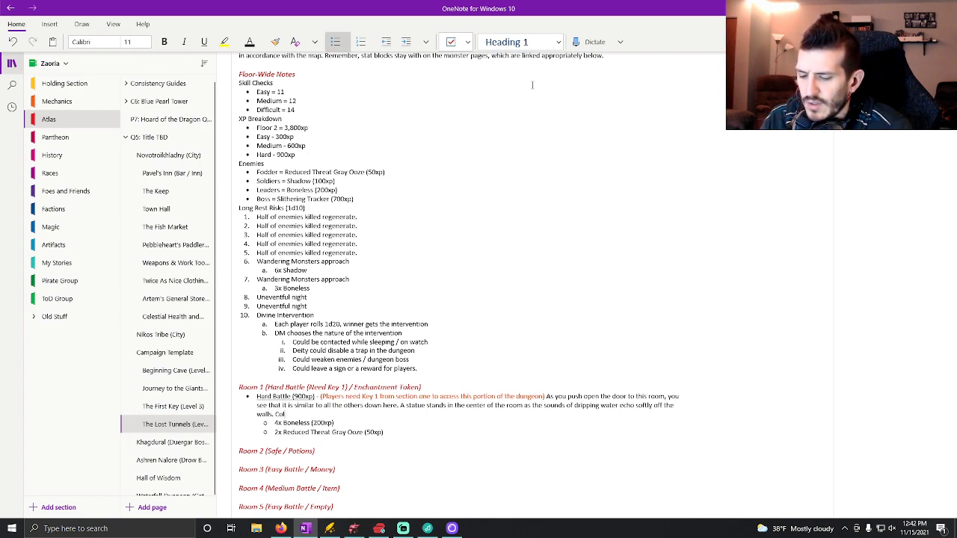
type("d, stone doors stand")
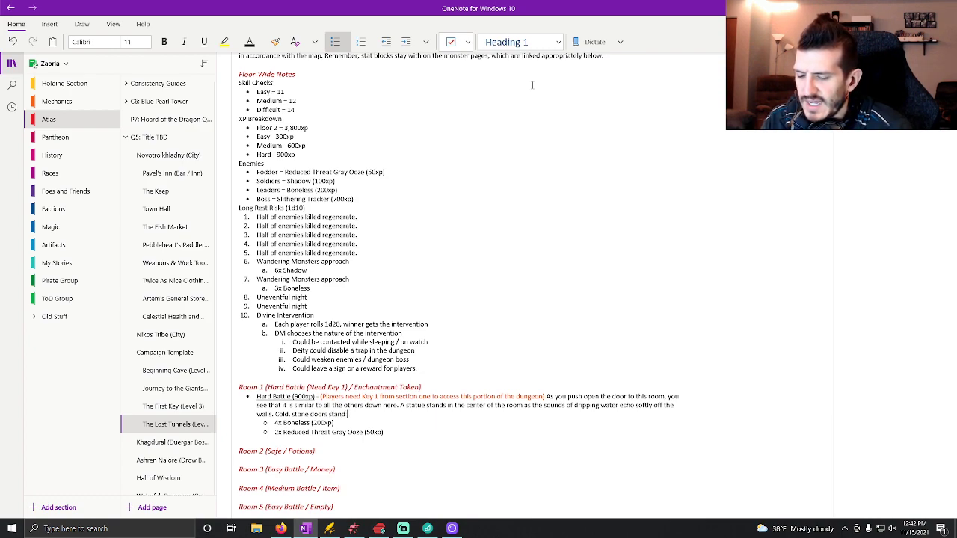
key("BackSpace")
type("d on the")
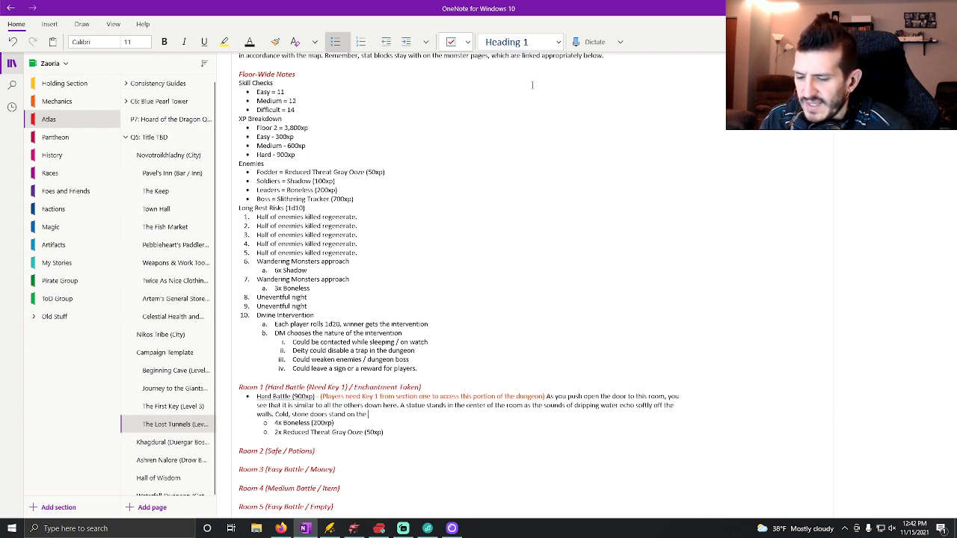
type("east, south and west")
key("BackSpace")
key("BackSpace")
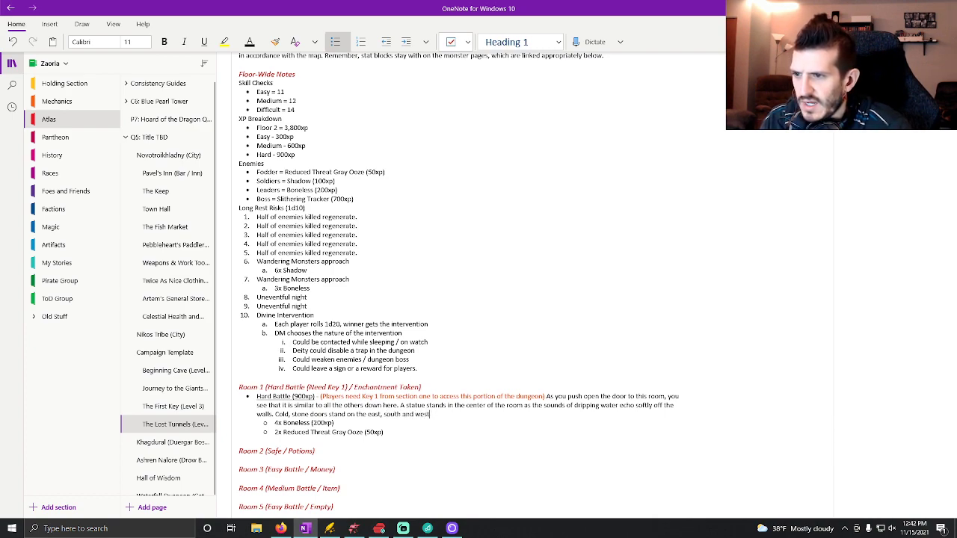
type("walls o")
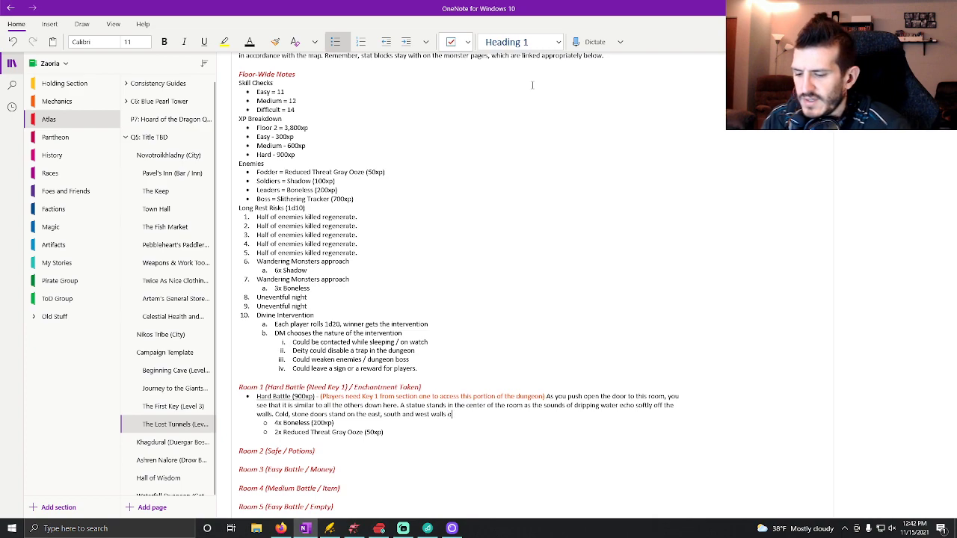
type("f this room.")
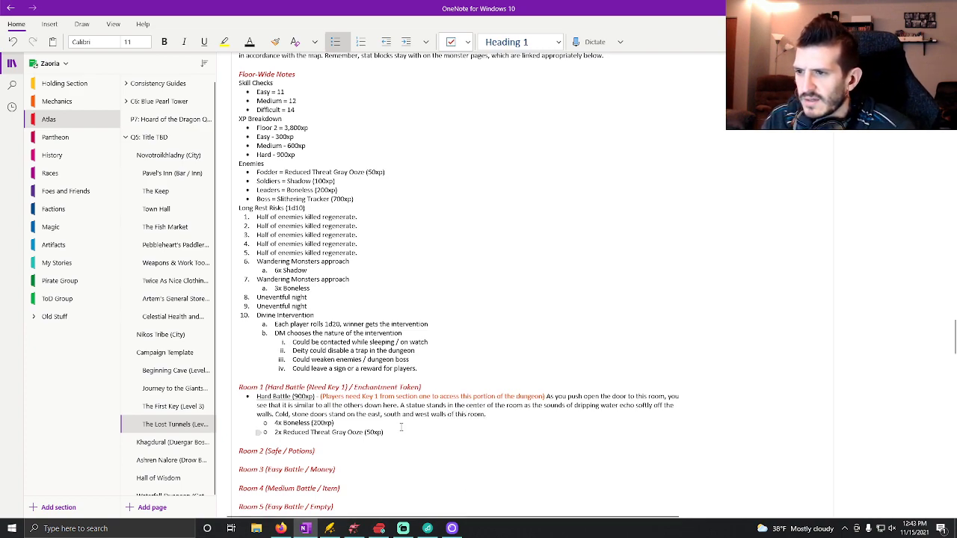
left_click(401, 415)
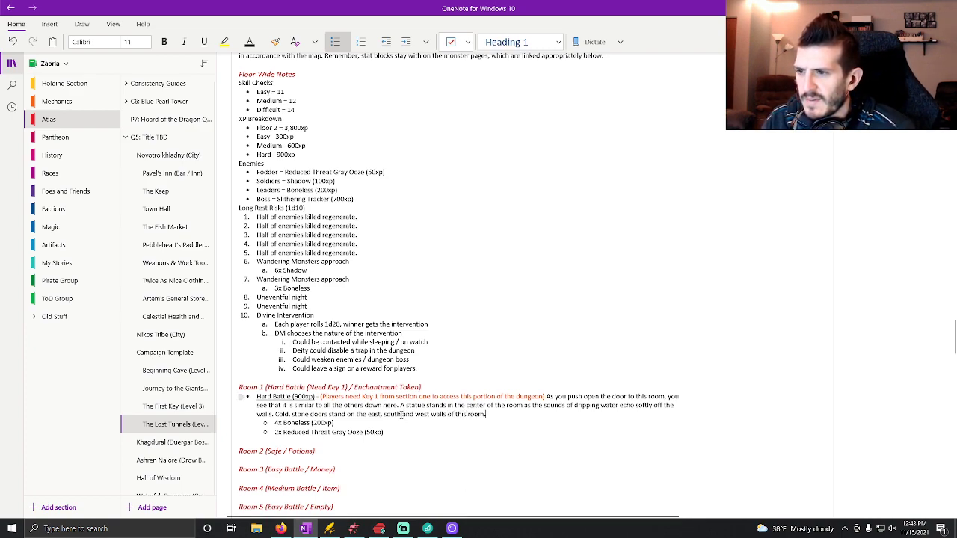
type(",")
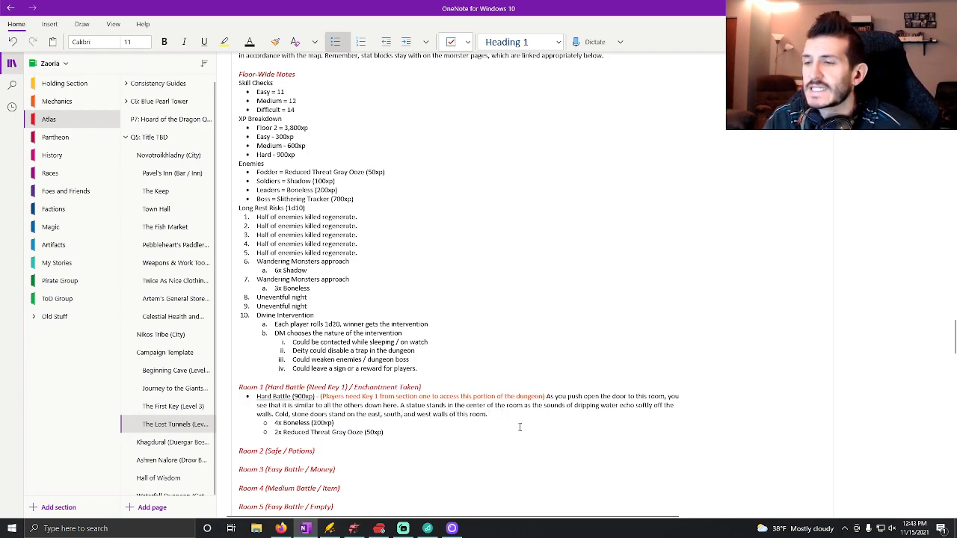
Append to the Room 1 description "In the corner there is something piled up that looks perhaps like a pile of abandoned leather garments.".
key("End")
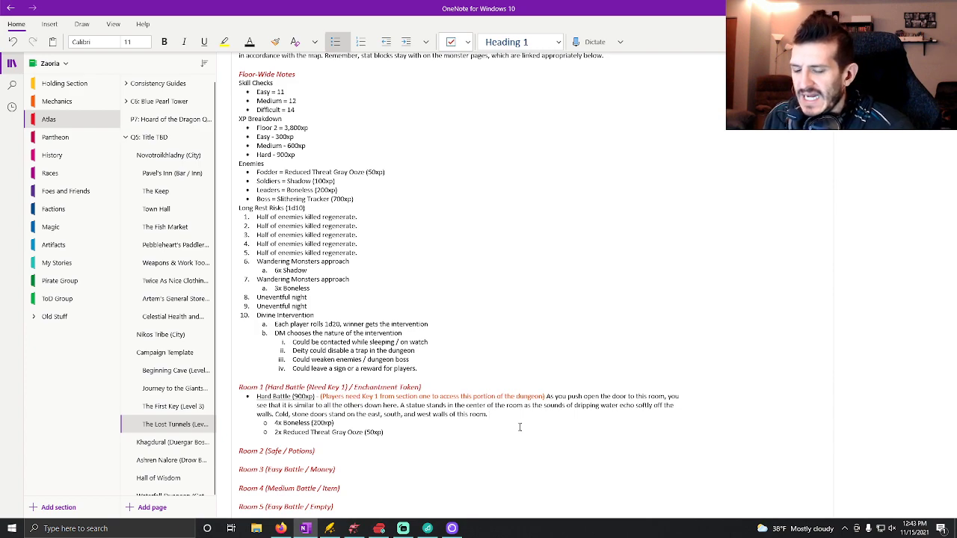
type("n the co")
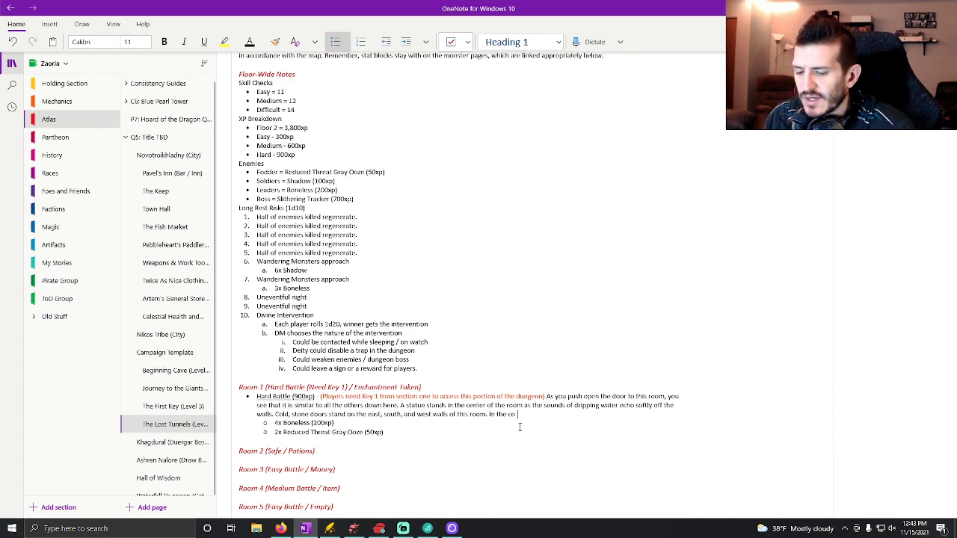
type("rner there is something piled up that looks ")
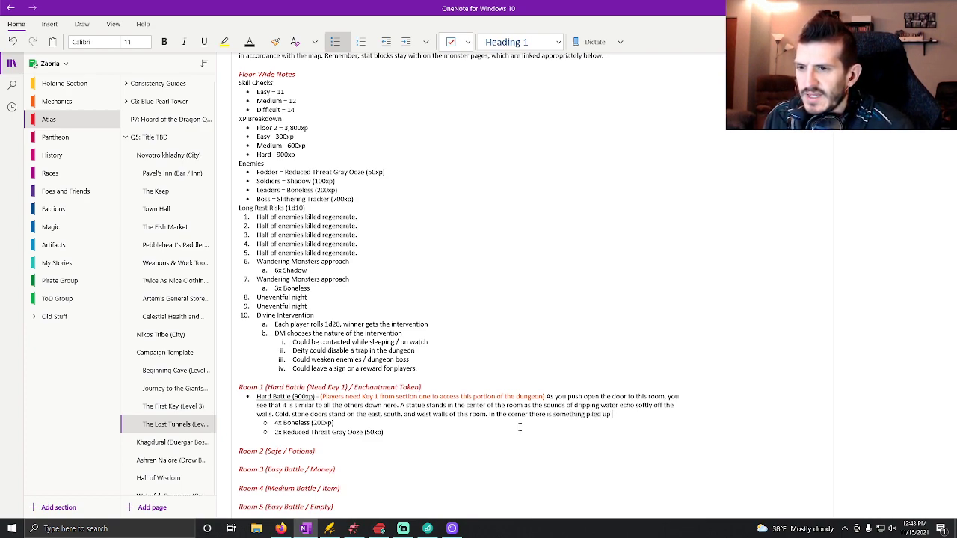
type("perhaps like a")
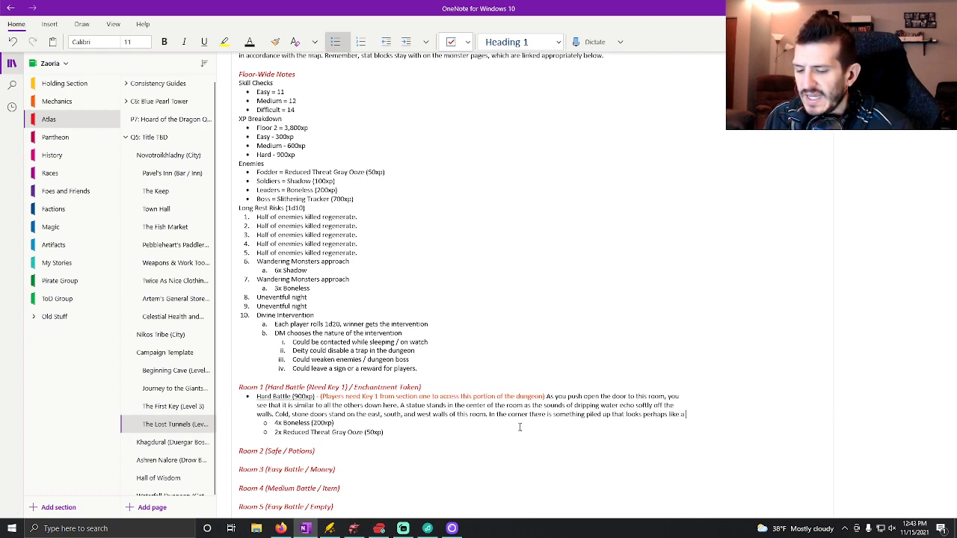
type(" pile of aband")
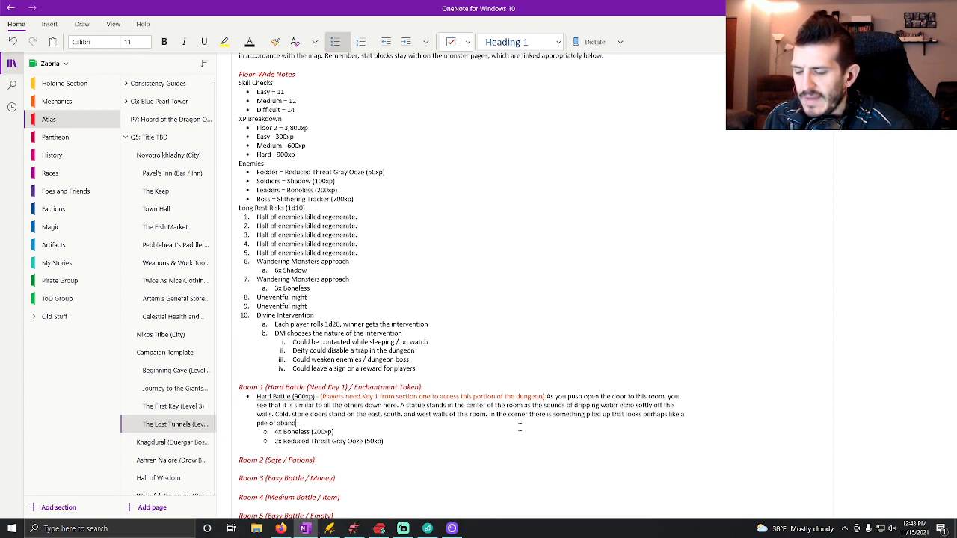
type("oned leather garm")
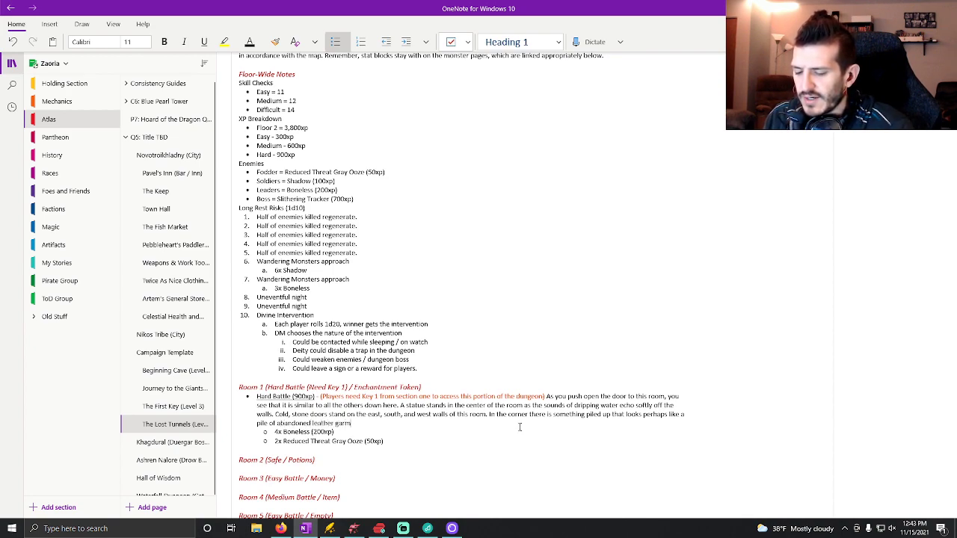
type("ents.")
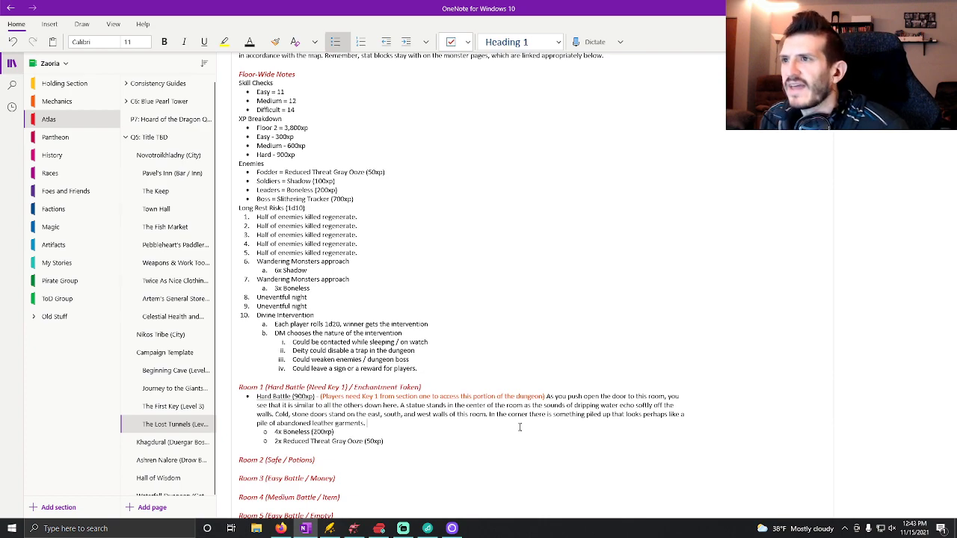
Begin an orange note at the end of the Room 1 description with "(If players try to identify before triggering battle,".
left_click(263, 45)
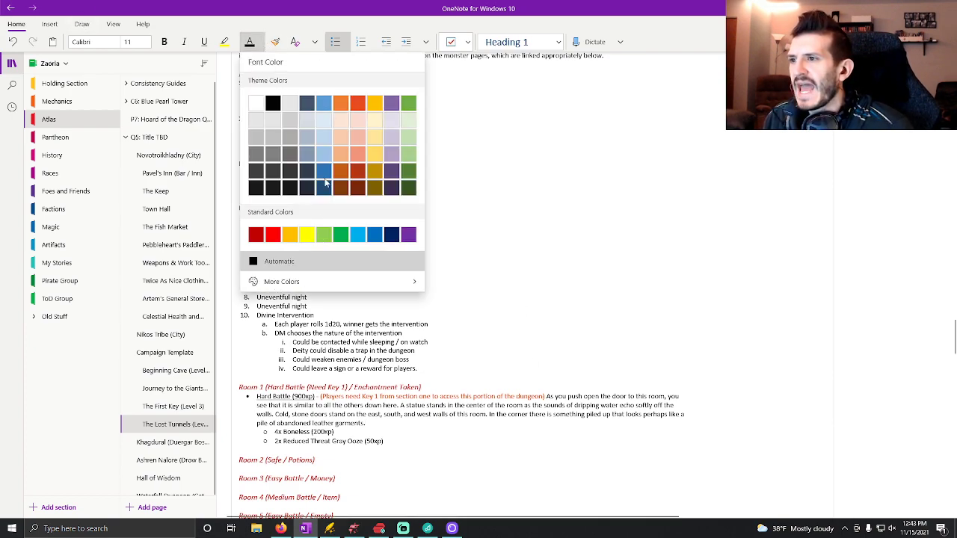
left_click(357, 102)
type("(If players")
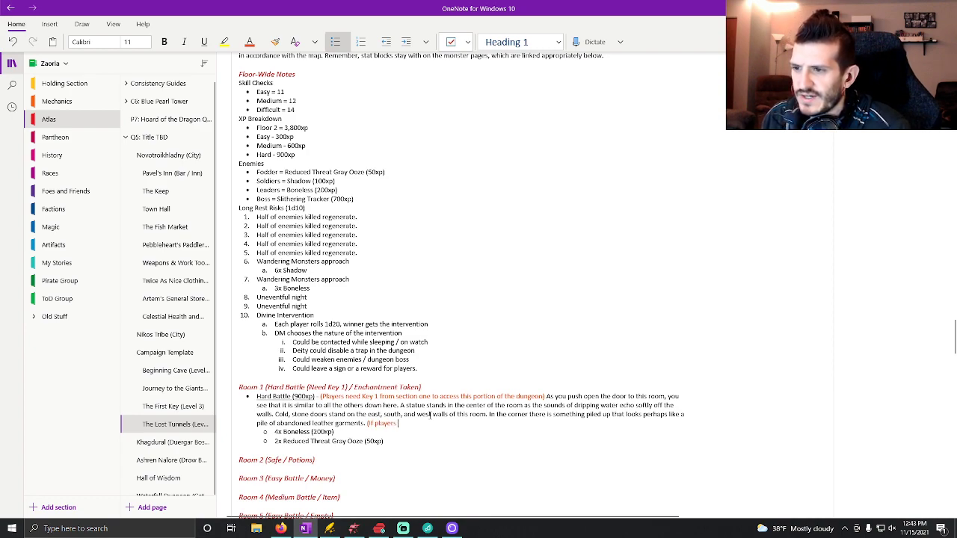
type(" try to ide")
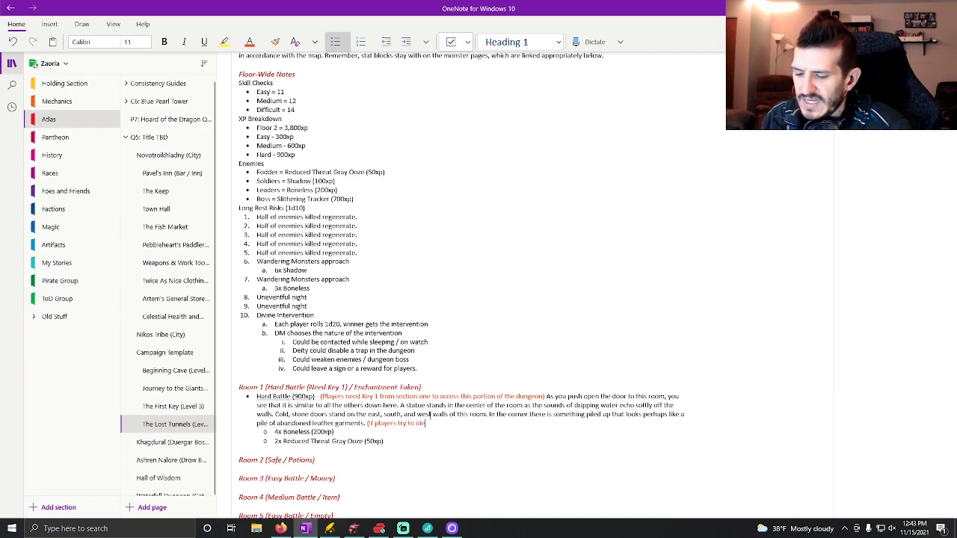
type("ntify before")
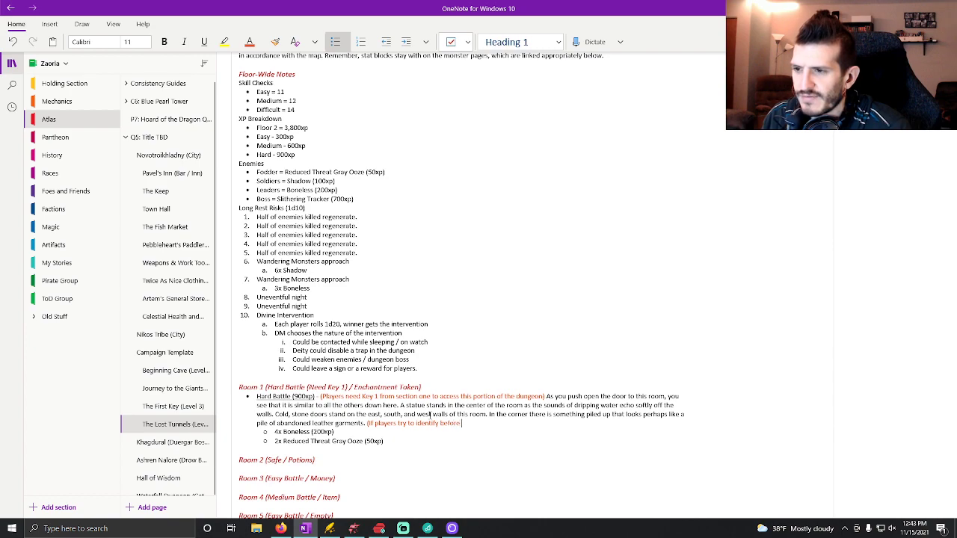
type(" triggering")
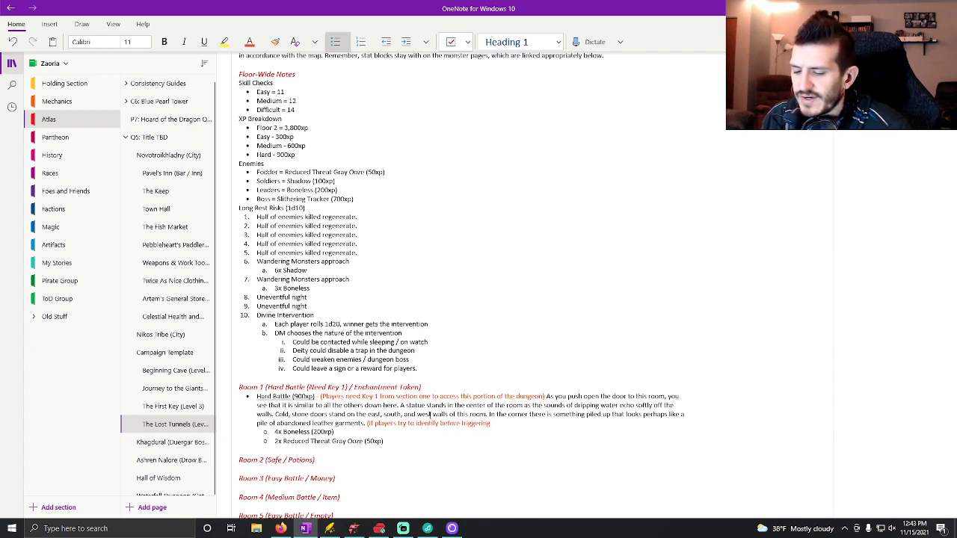
type(" battle,")
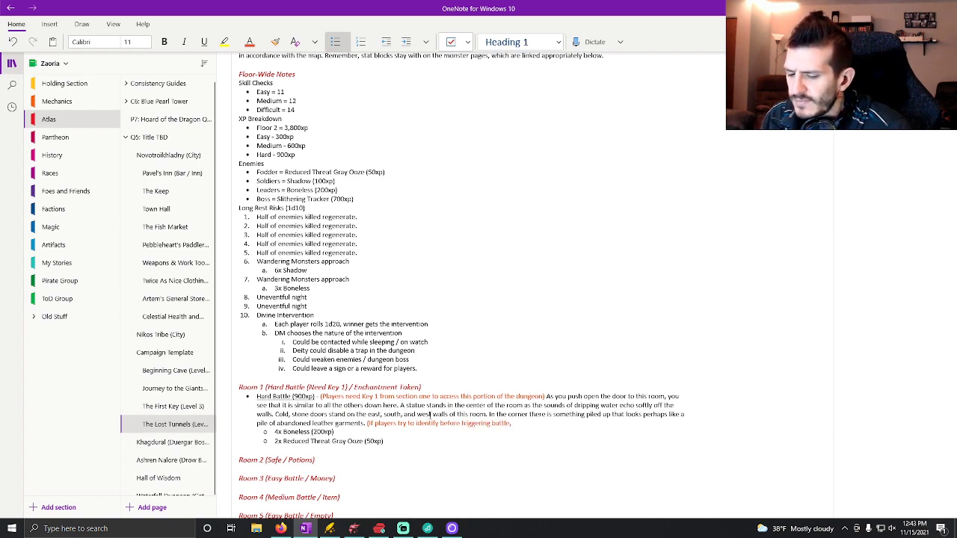
type(" perception")
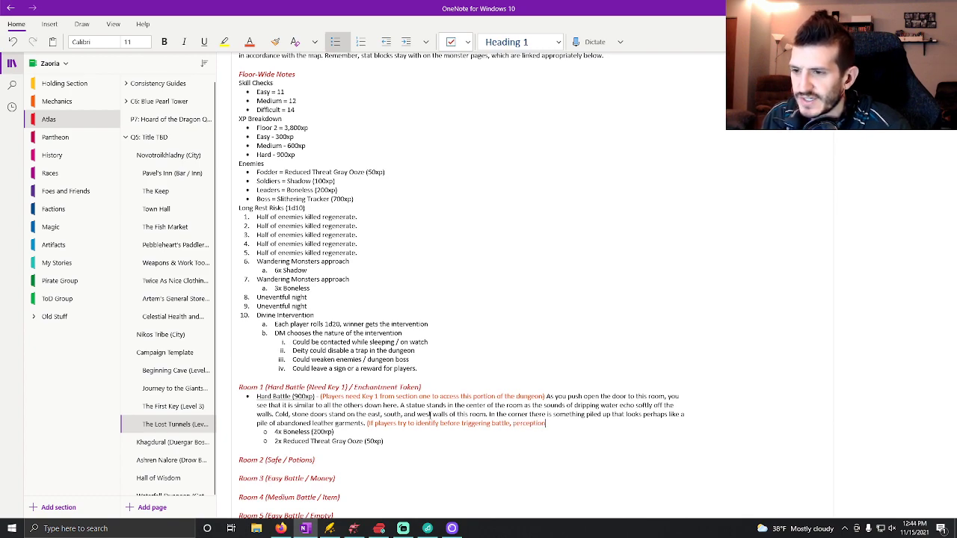
type(" DC14")
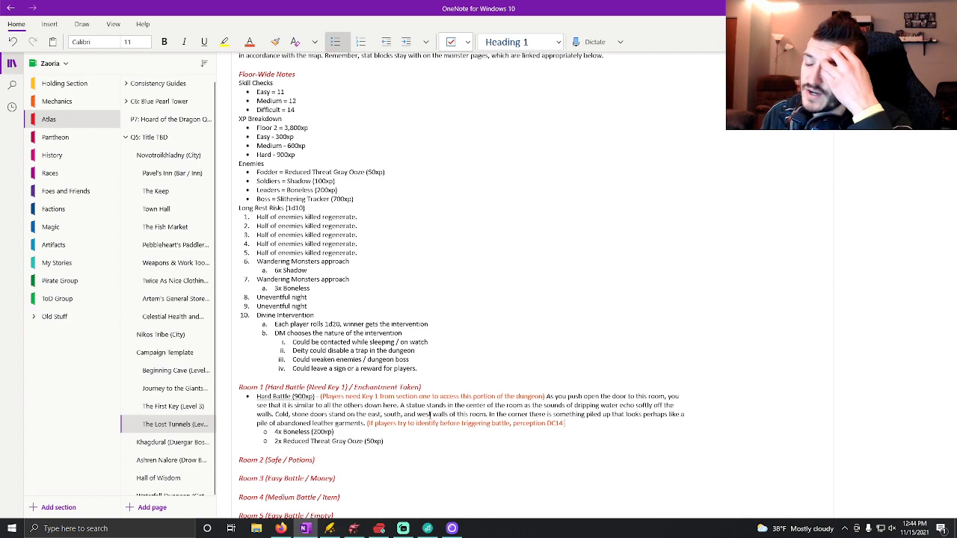
key("BackSpace")
key("BackSpace")
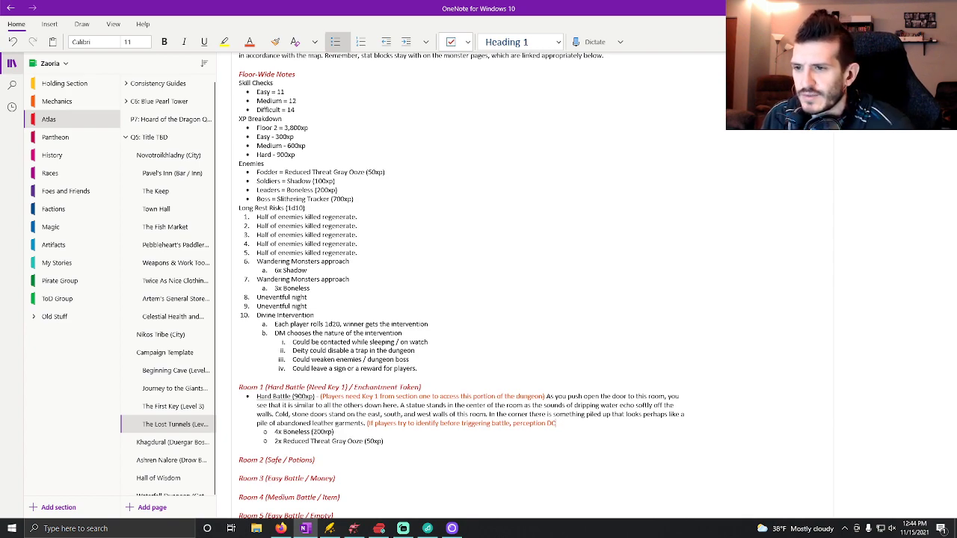
type("11")
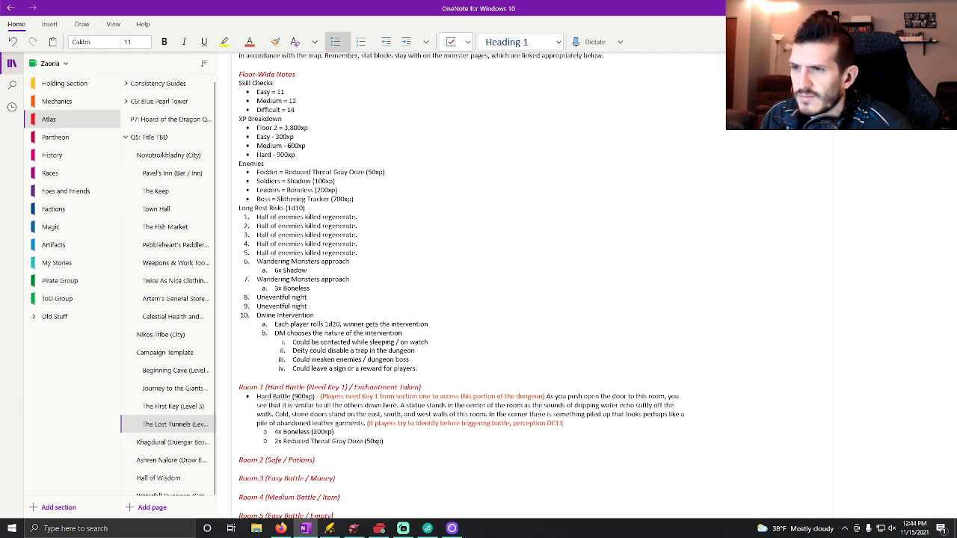
key("BackSpace")
key("BackSpace")
key("BackSpace")
key("BackSpace")
key("BackSpace")
key("BackSpace")
key("BackSpace")
key("BackSpace")
key("BackSpace")
key("BackSpace")
key("BackSpace")
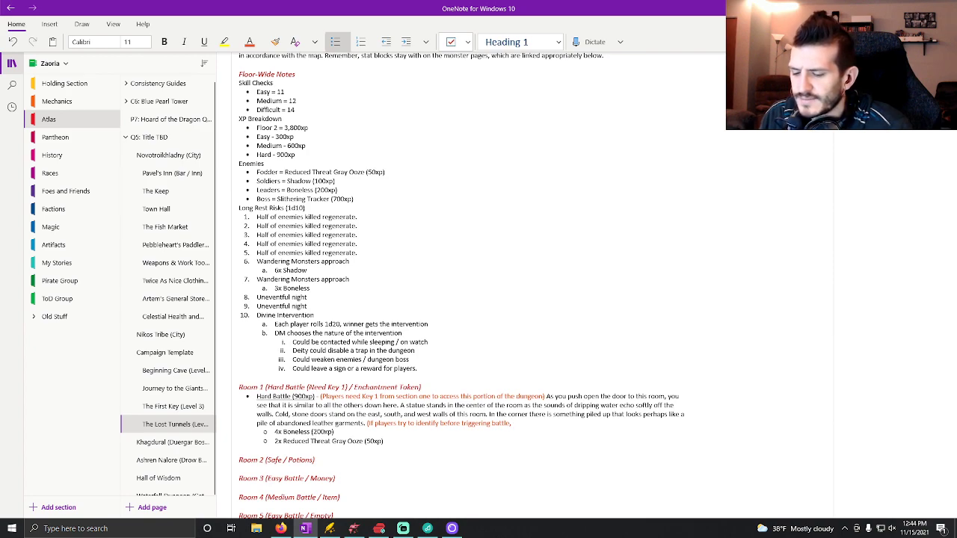
Continue the orange Room 1 note with "investigation DC11 to see that it looks like humanoid skin,".
type("inv")
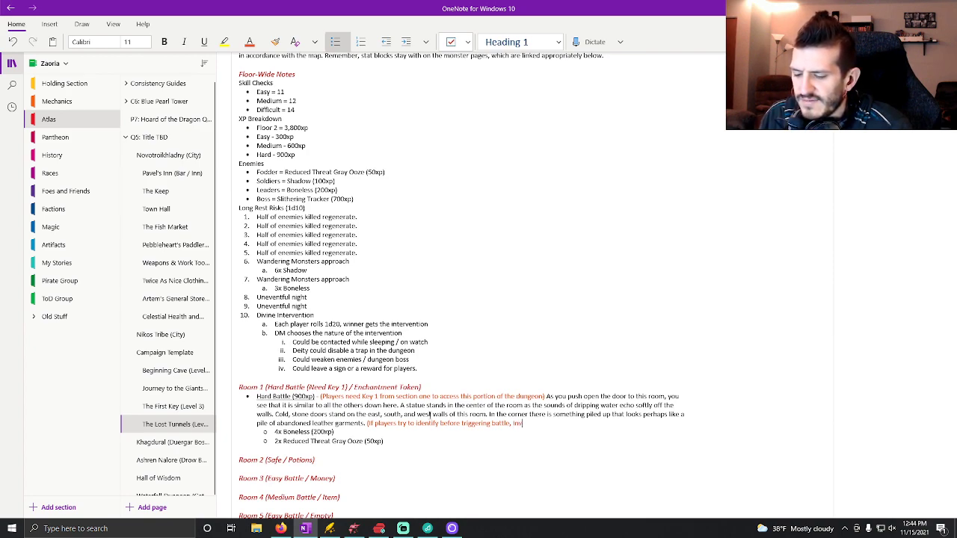
type("esti")
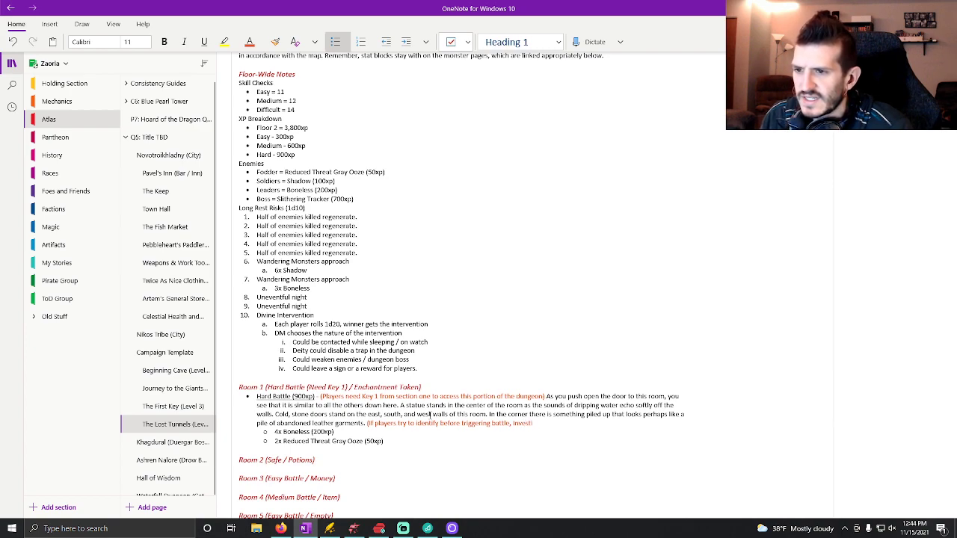
type("gation DC 11 to see that")
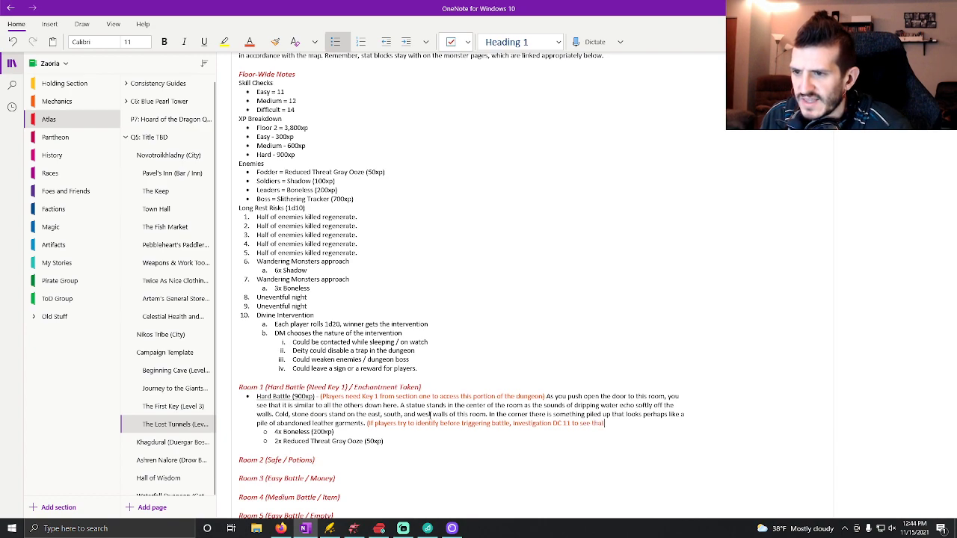
left_click_drag(560, 423, 563, 424)
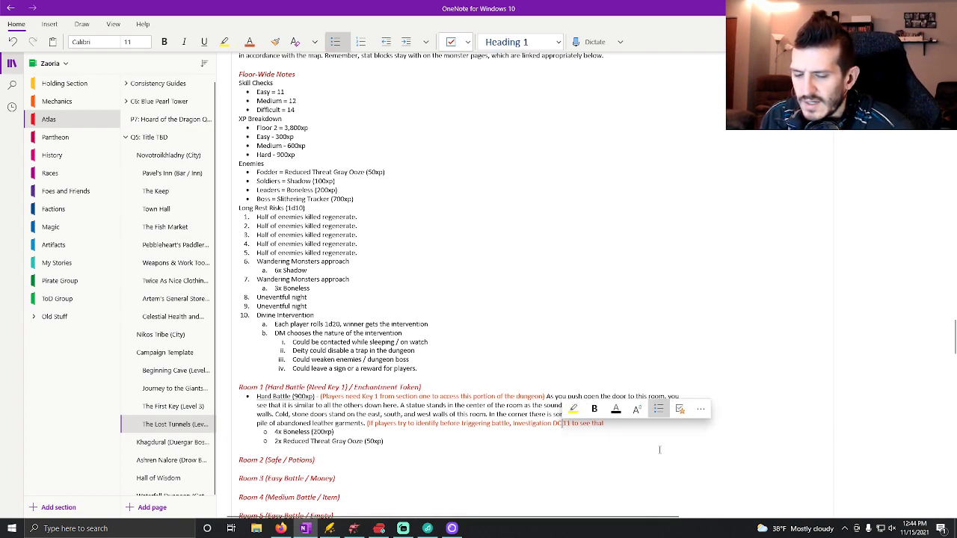
key("BackSpace")
left_click(631, 423)
type("it looks like")
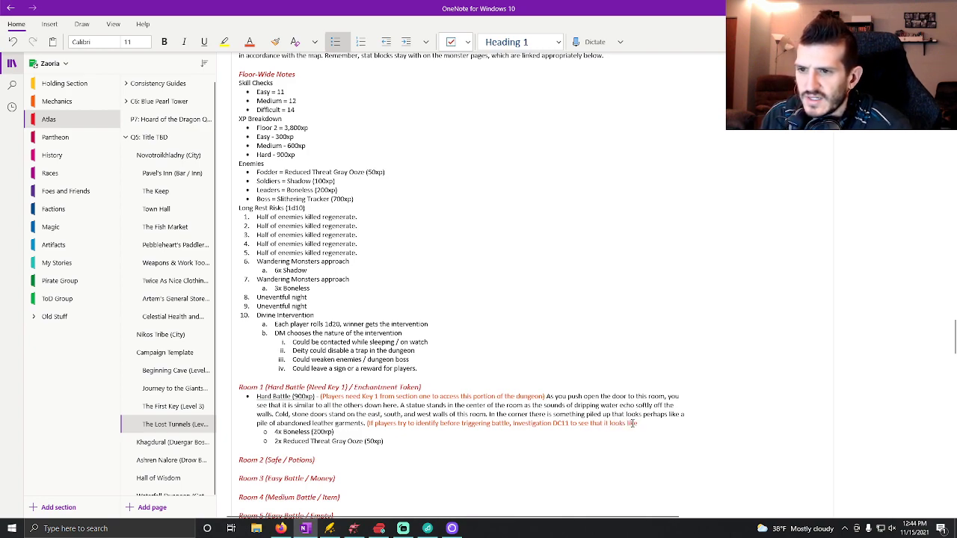
type(" humanoid")
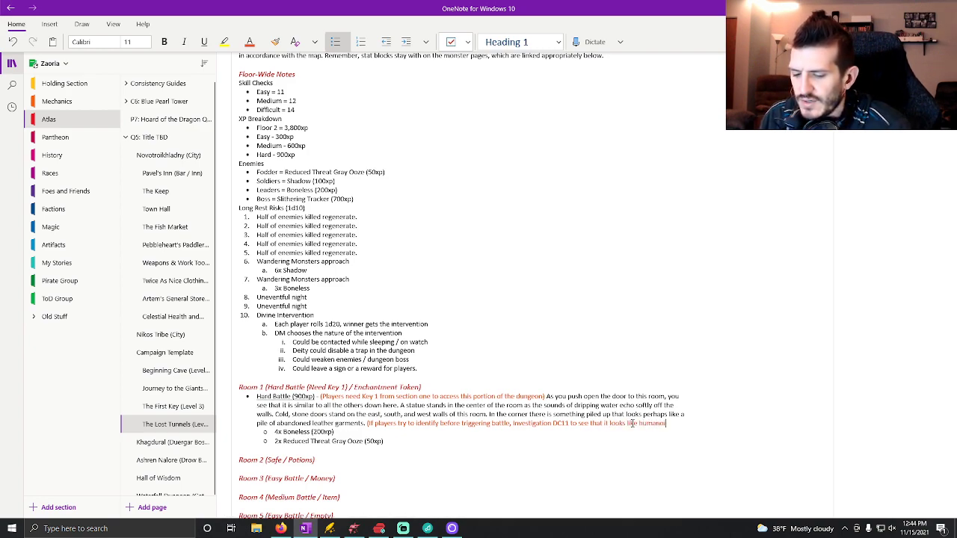
type(" skin")
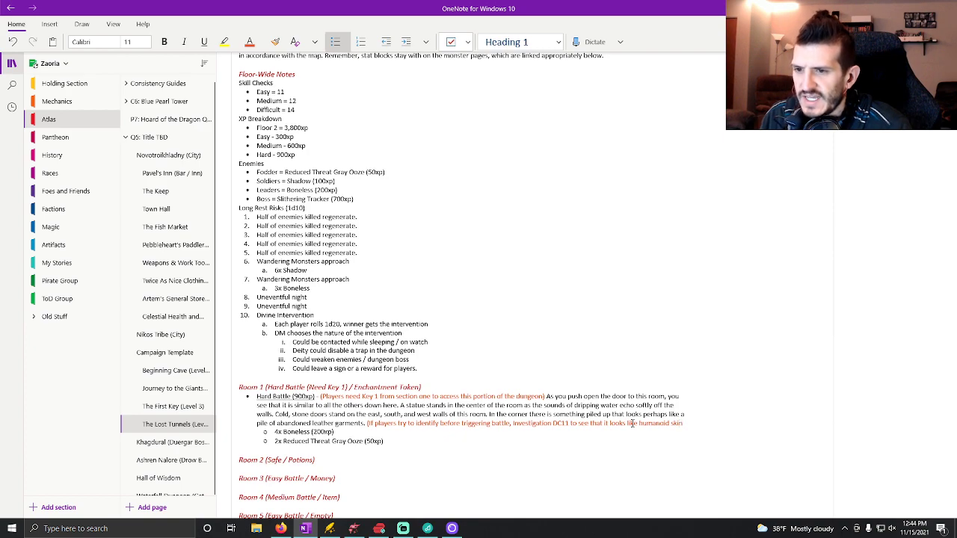
type(",")
Add the harder check "DC14 to notice that it is in any way animated." to the orange Room 1 note.
key("shift+Return")
type("DC14")
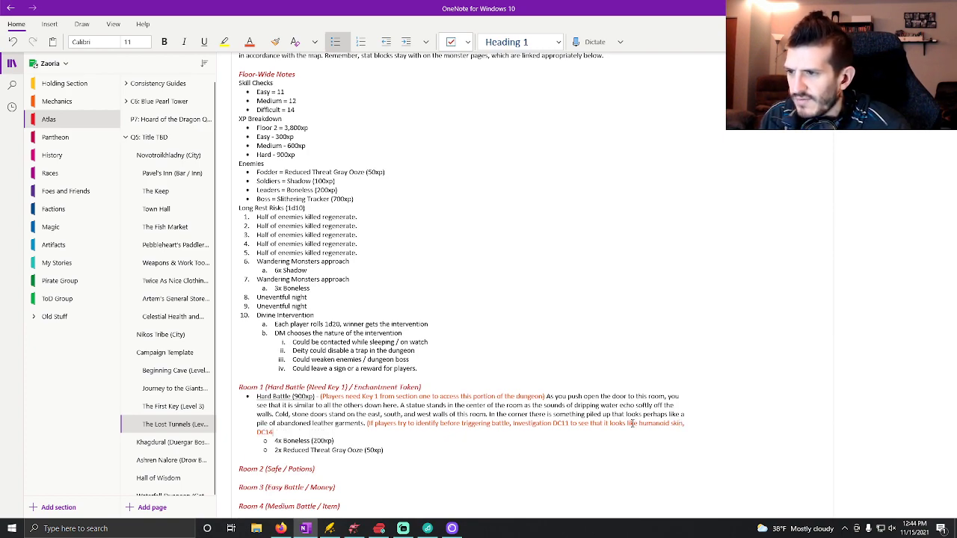
type(" to notice that it is in any")
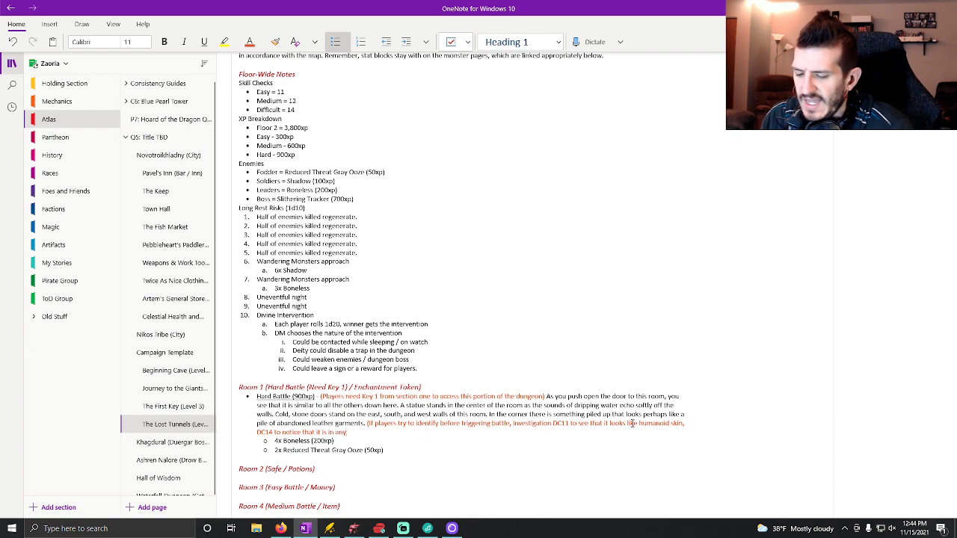
type(" way animated.")
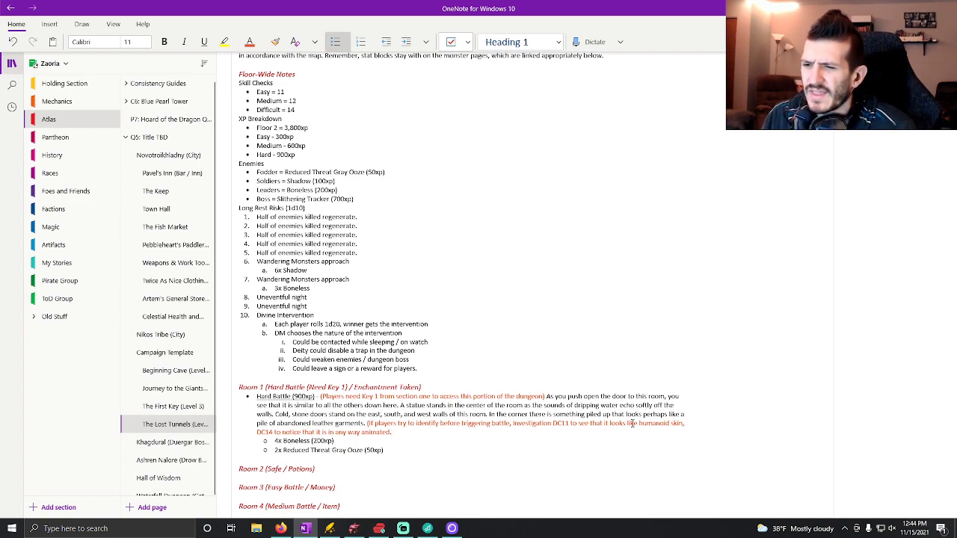
Start the note's next sentence with "If players fail to identify that the skin is animated,".
type("If players fail to identify that i")
key("BackSpace")
key("BackSpace")
key("BackSpace")
key("BackSpace")
key("BackSpace")
key("BackSpace")
key("BackSpace")
key("BackSpace")
key("BackSpace")
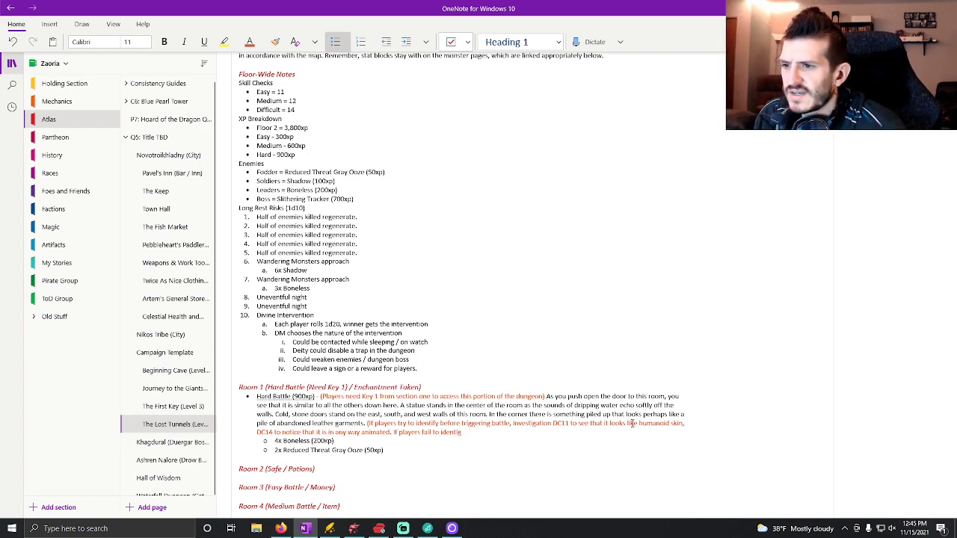
type("fy")
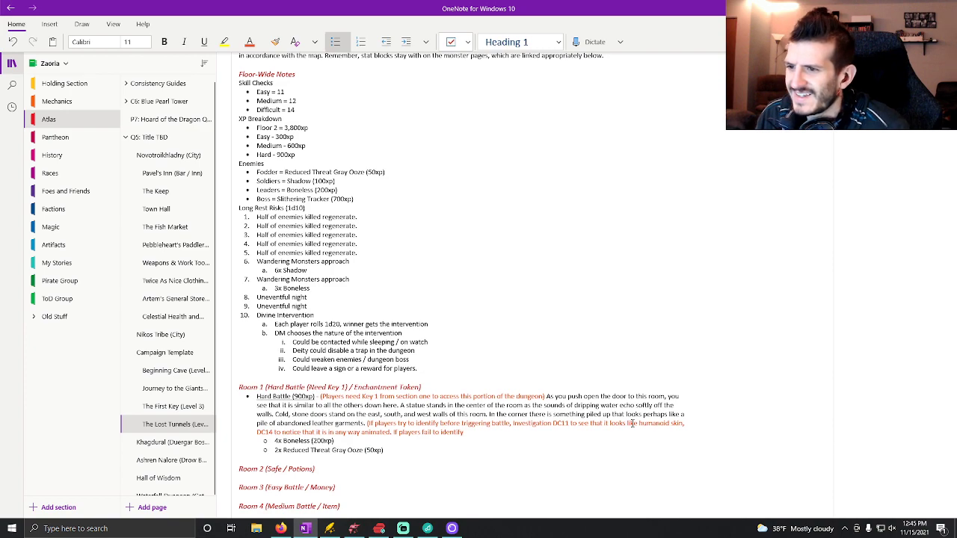
type(" th")
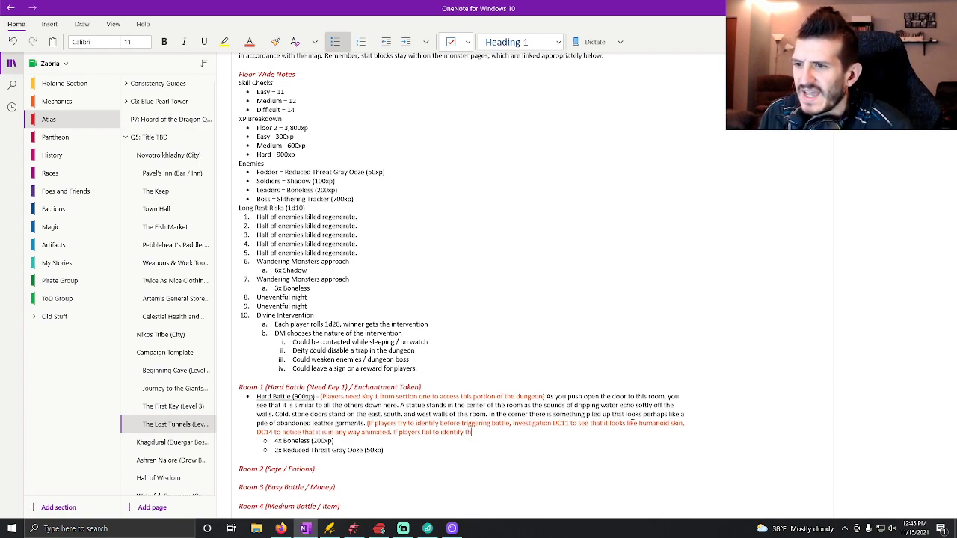
type("at the skin is")
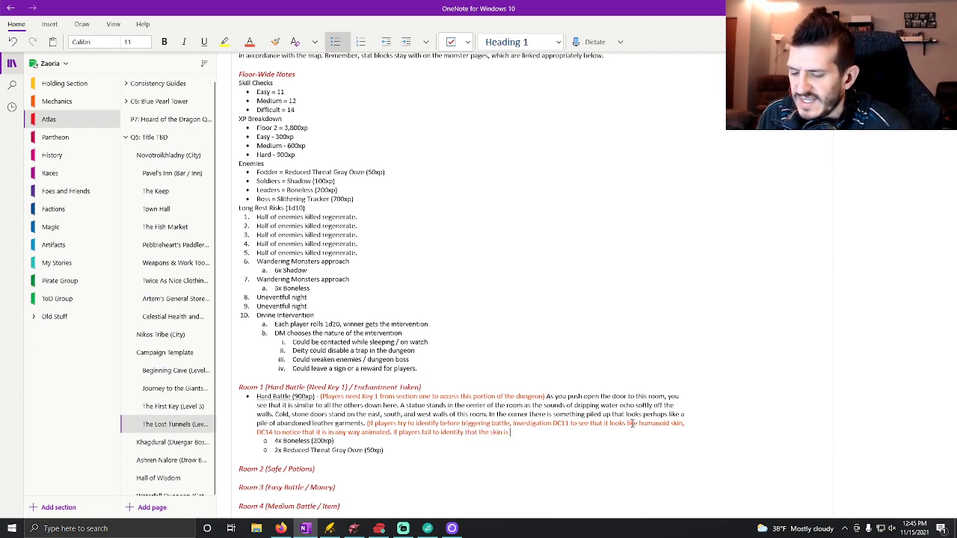
type(" animated,")
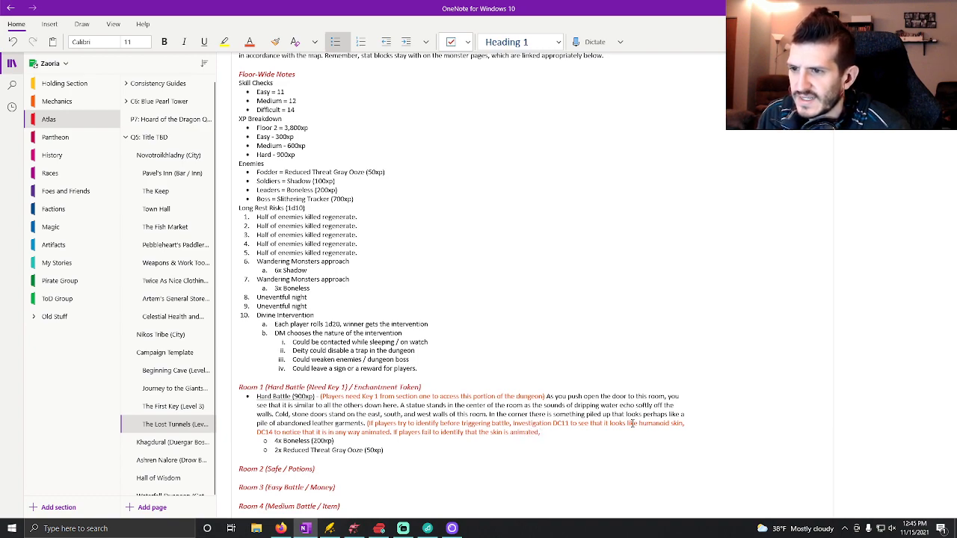
type(" the skin")
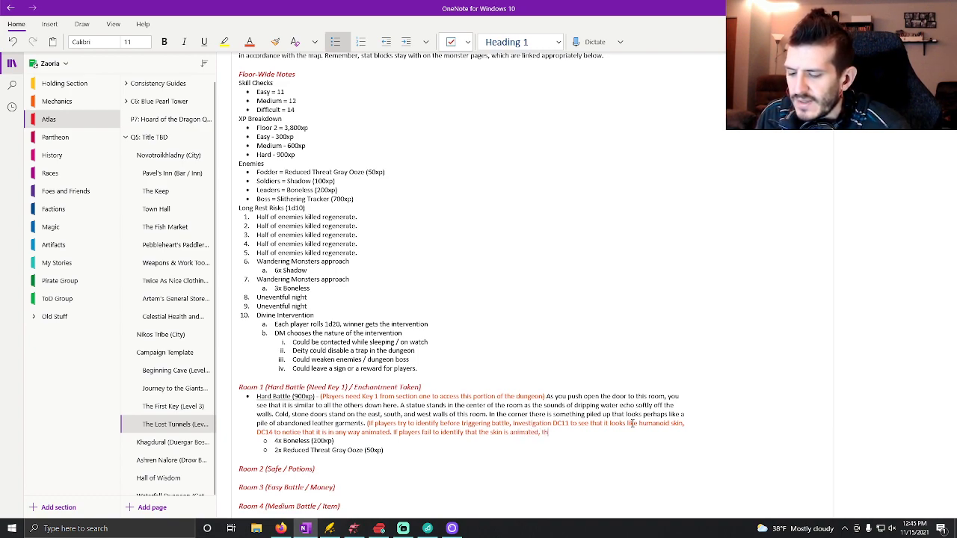
Finish the orange Room 1 note with "the skin will stealth opposing their perception to try and get a sneak attack round.)".
key("BackSpace")
key("BackSpace")
type("n will stealth opposing their perception")
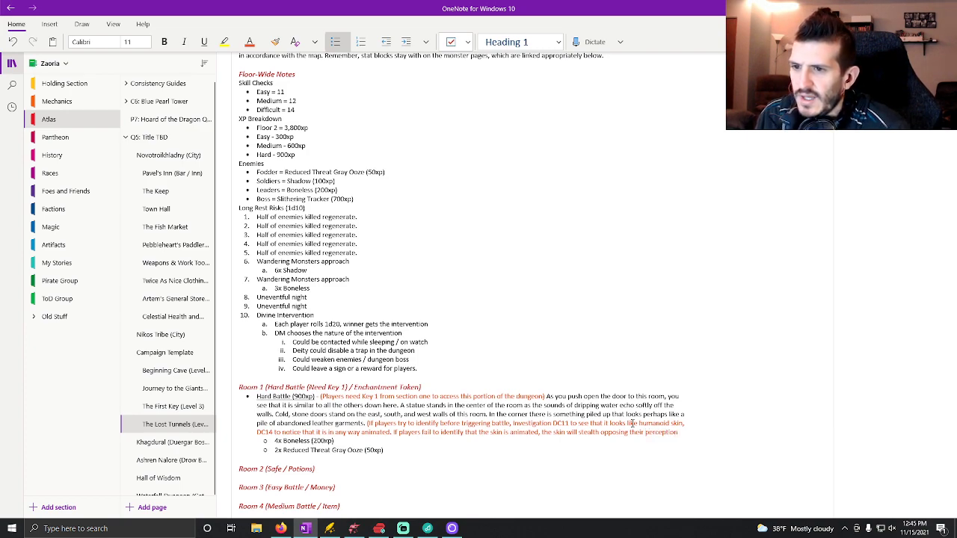
type(" to try and")
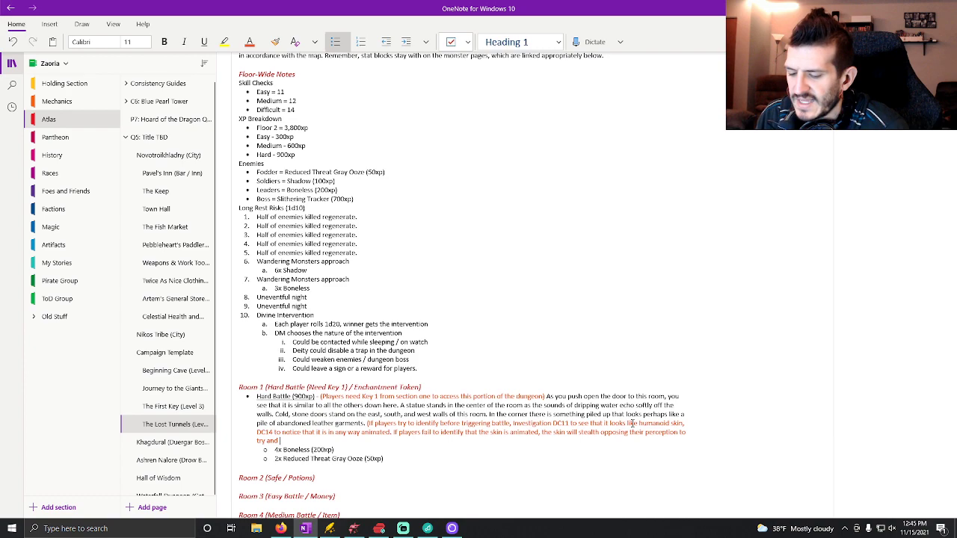
type(" get a")
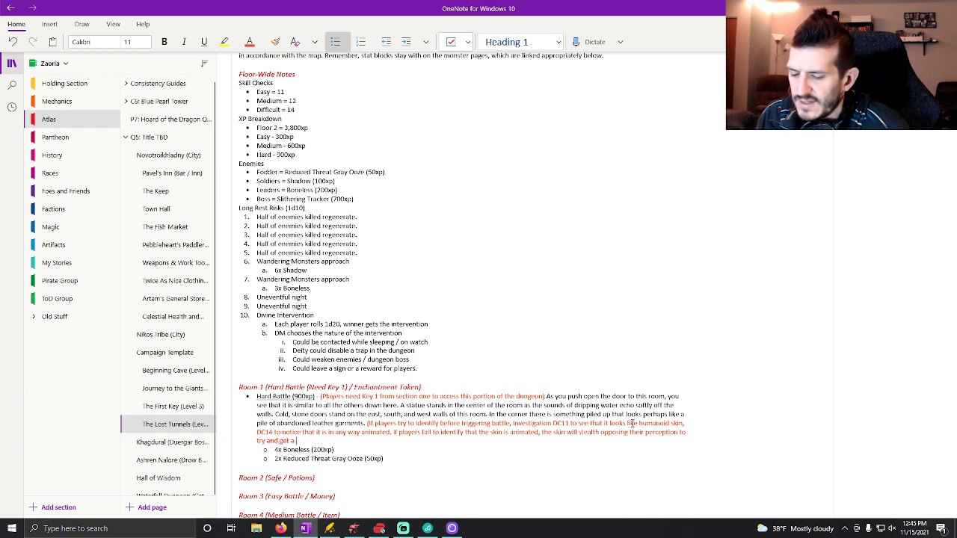
type(" sneak attack rou")
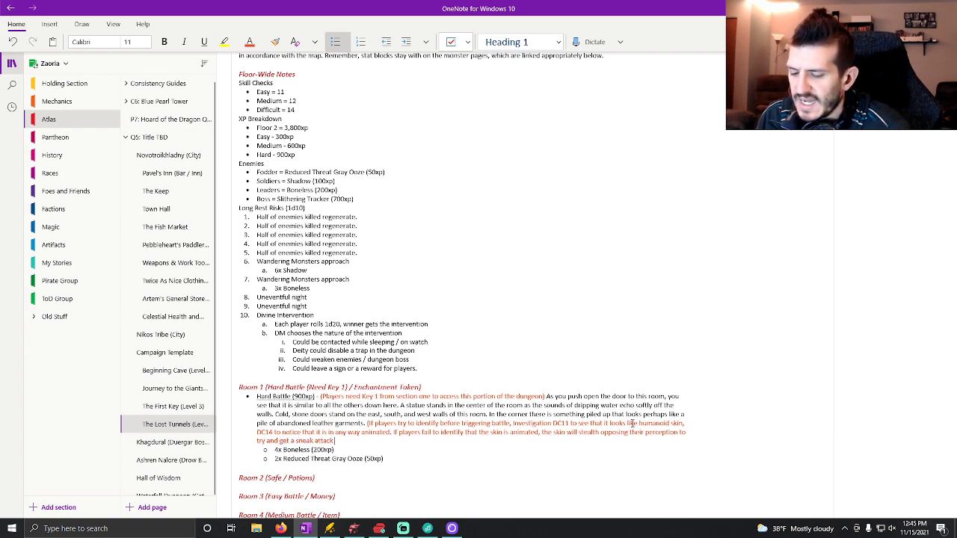
type("nd.")
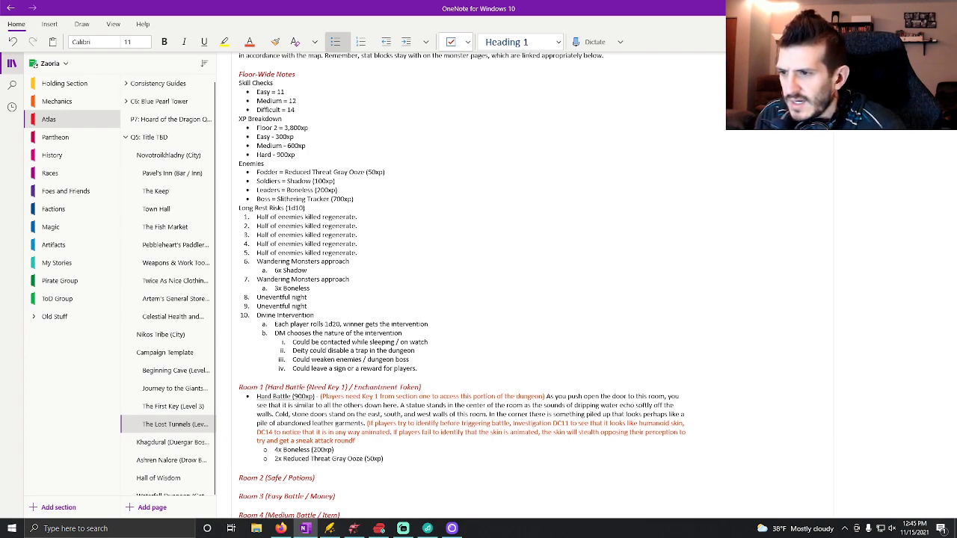
type(".")
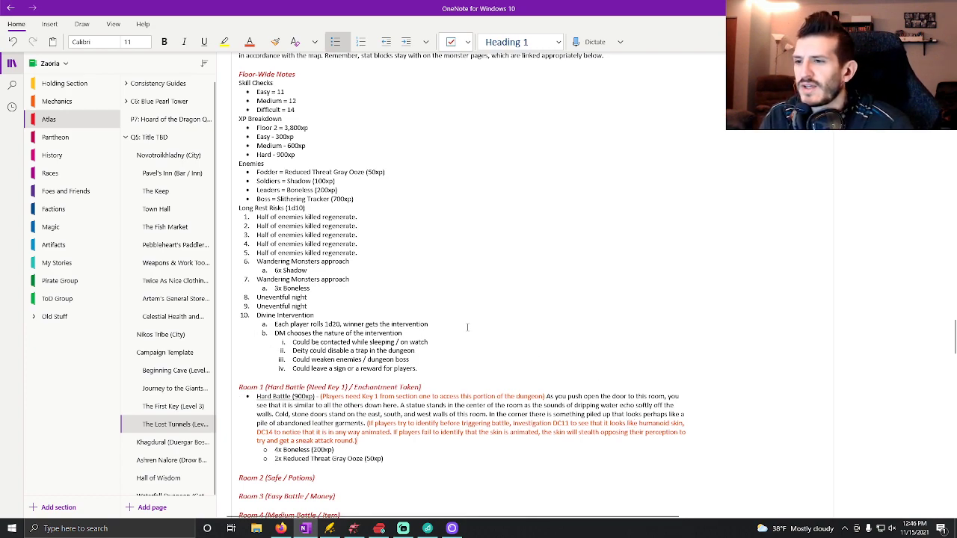
Add an underlined "Enchantment Token" bullet below the Room 1 enemy list.
left_click(403, 456)
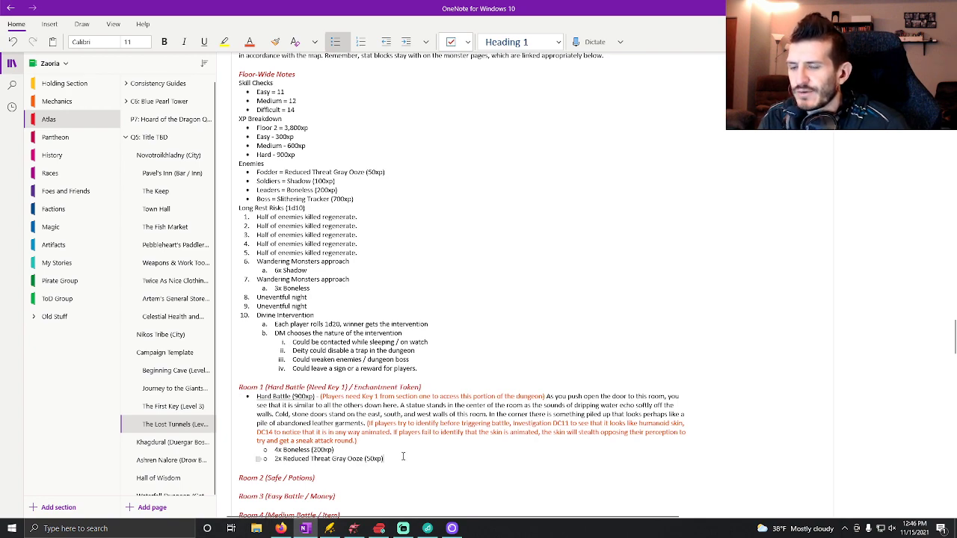
key("Return")
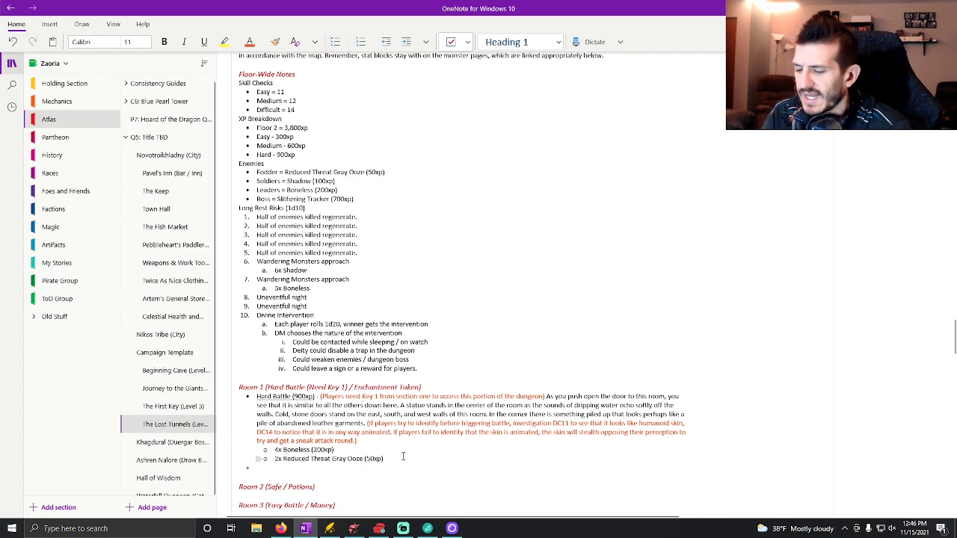
key("ctrl+u")
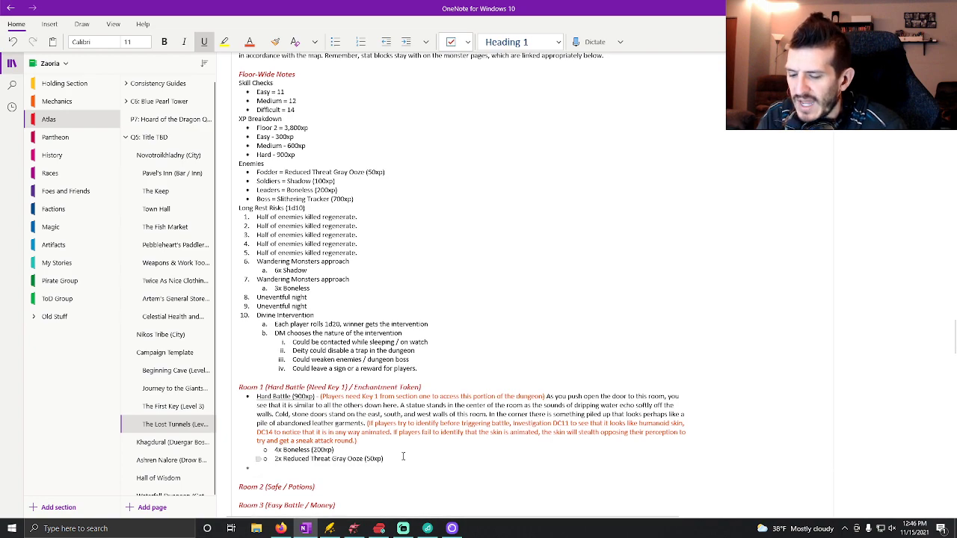
type("Enchant")
key("BackSpace")
type("ment")
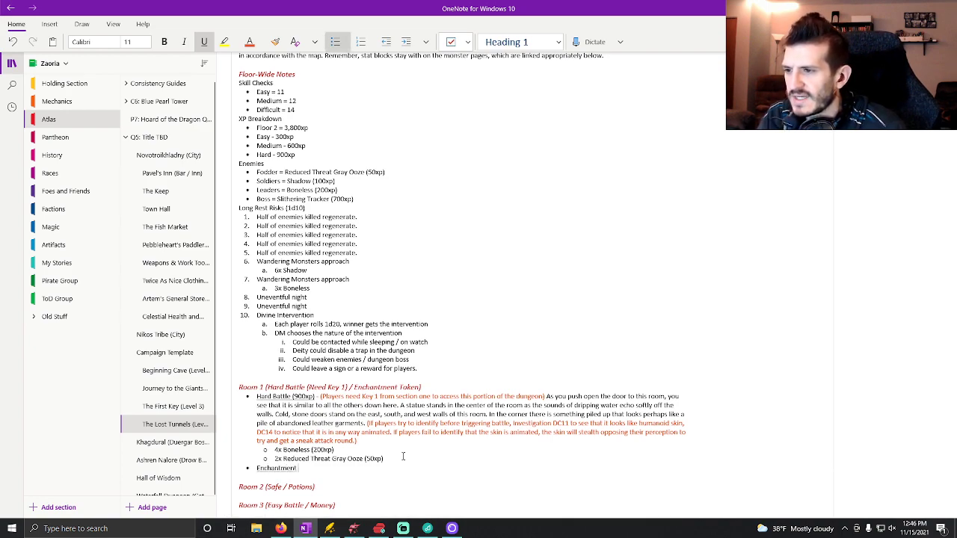
type(" Token")
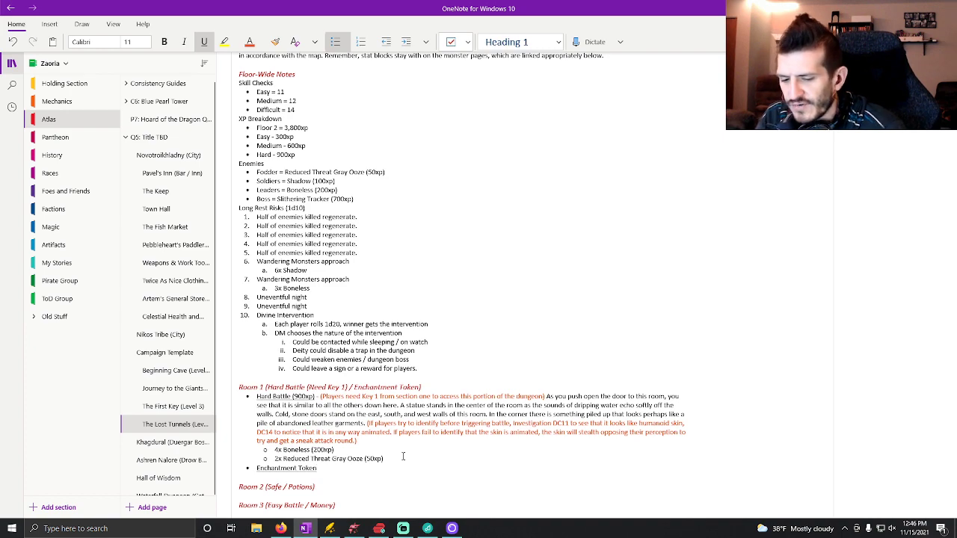
key("ctrl+u")
key("Return")
key("Tab")
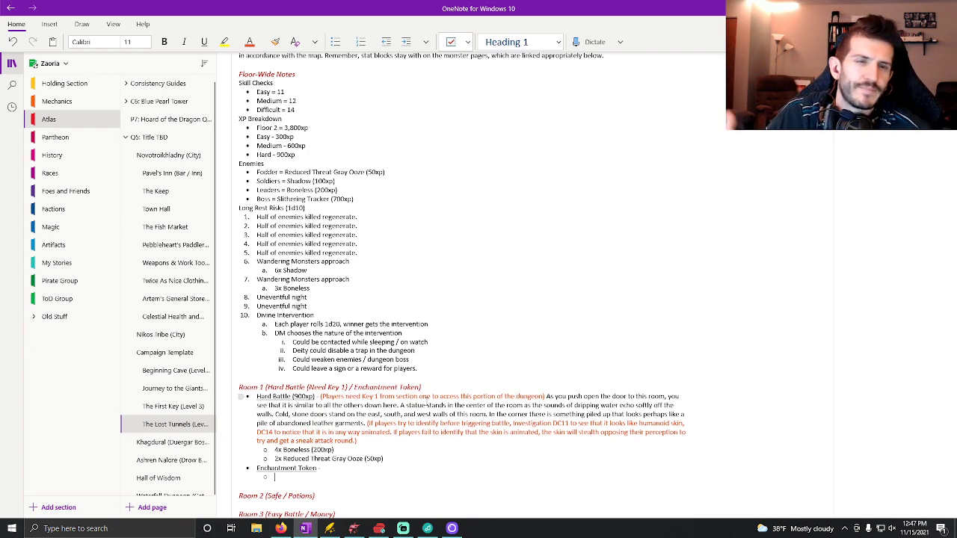
key("BackSpace")
key("BackSpace")
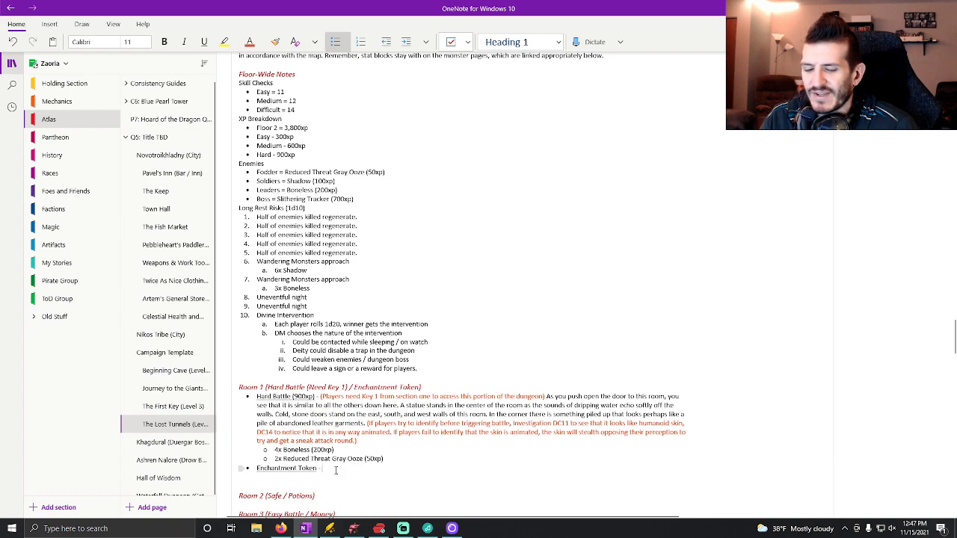
left_click(304, 485)
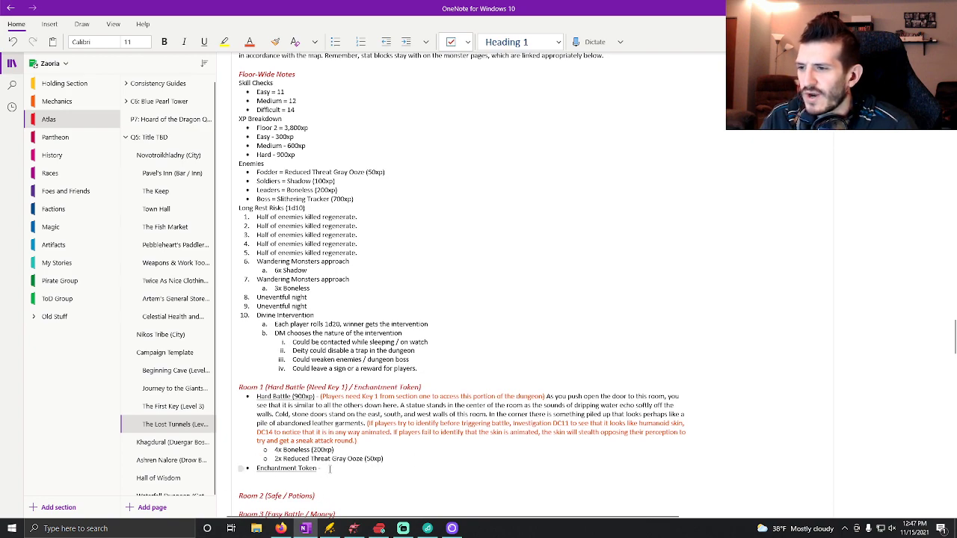
Begin the Enchantment Token description with "- As the dust settles and the piles of skin fall shredded and lifeless to the ground".
left_click(329, 469)
type("- As the dust settles and the")
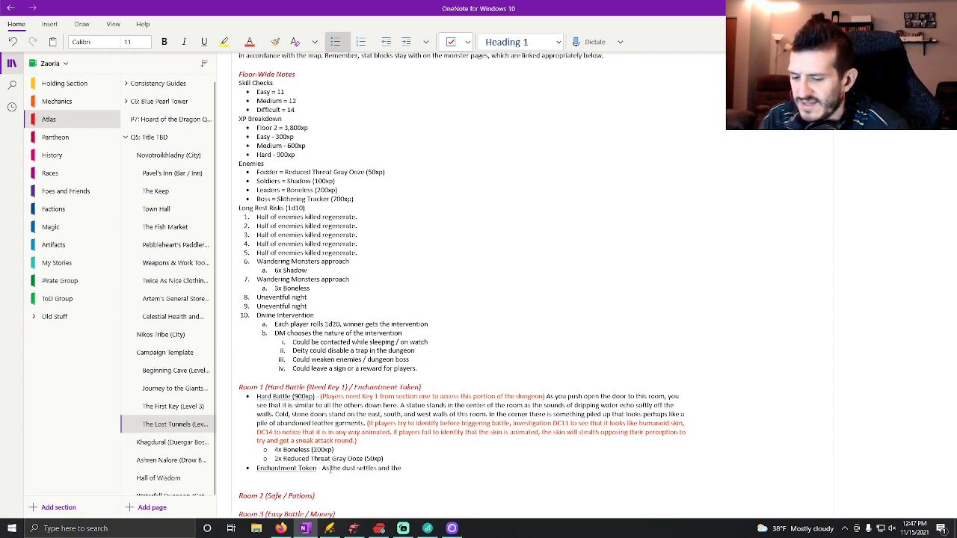
type(" piles of skin fall")
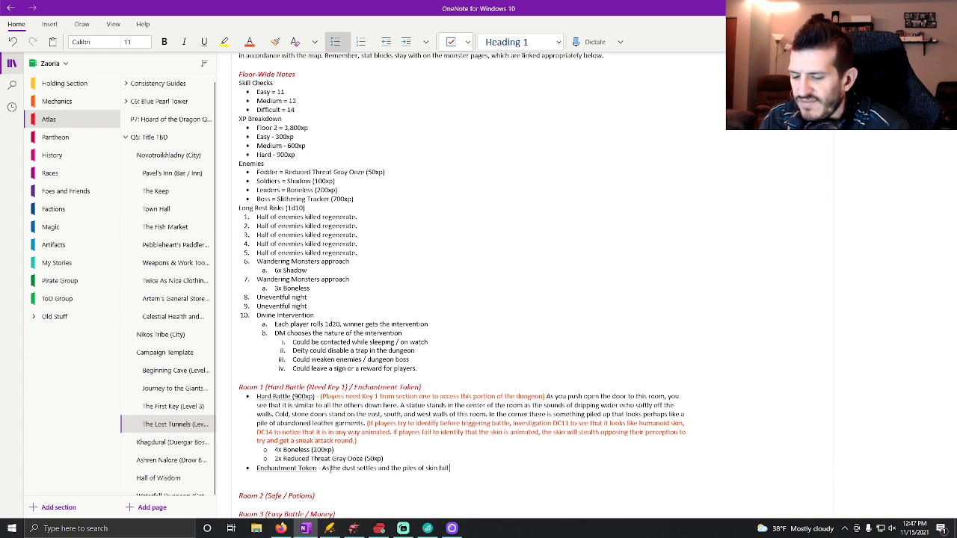
type(" shredded and lifeless to the grou")
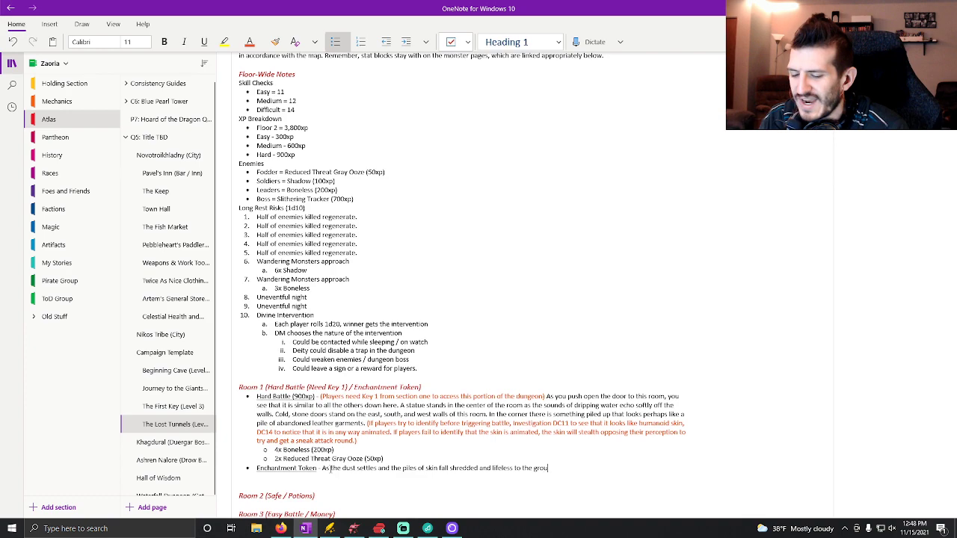
type("nd you notice")
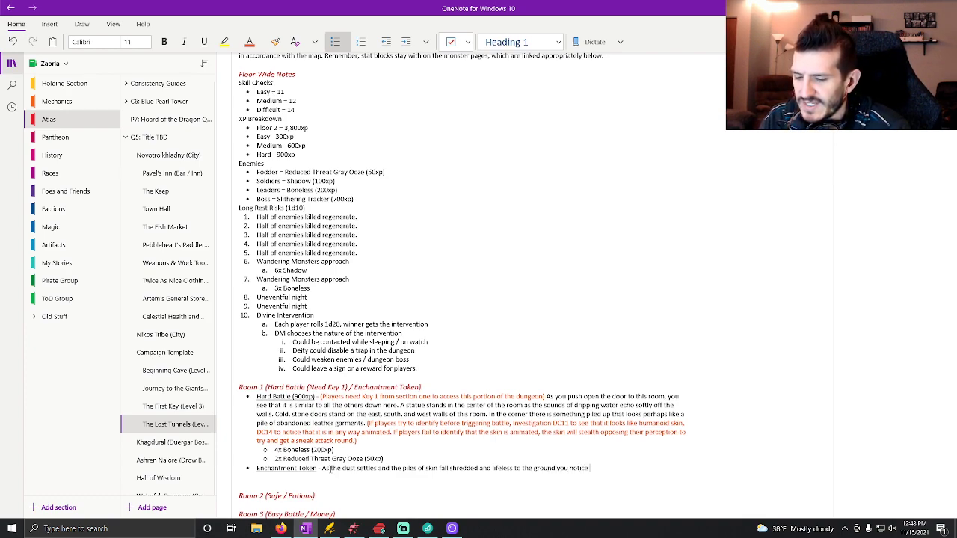
type(" what appears to be a small coin sitt")
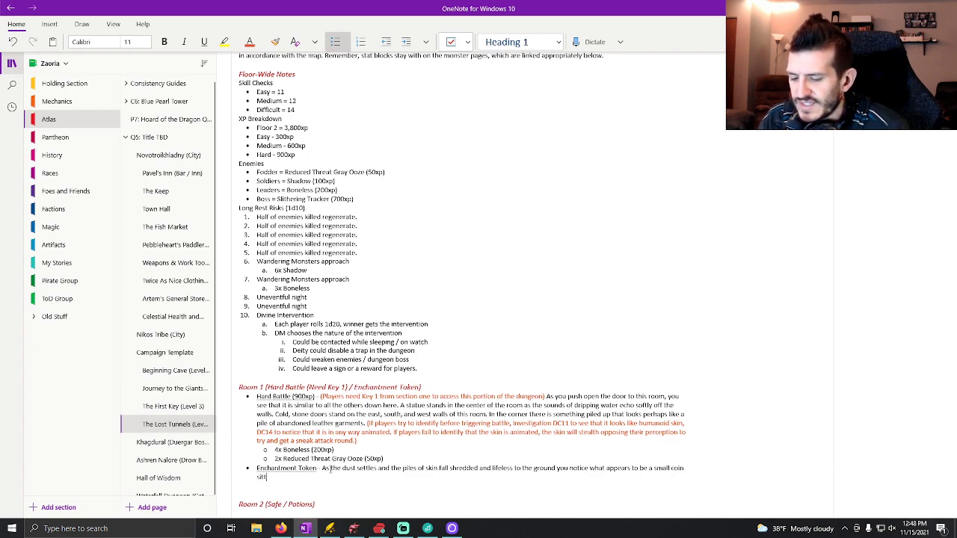
type("ing at the foot of the statue.")
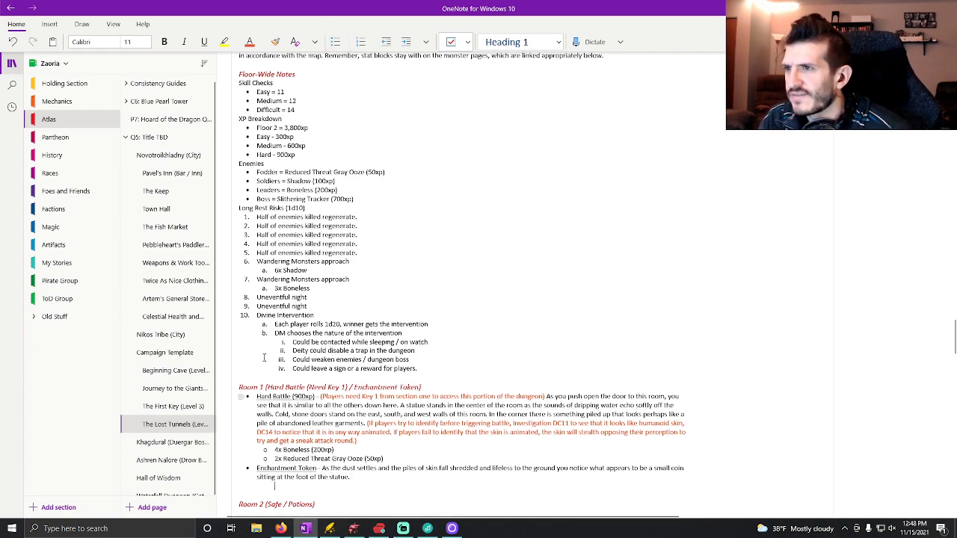
Finish the sentence with "you notice what appears to be a small coin sitting at the foot of the statue." and start an empty sub-bullet below.
key("Return")
key("Tab")
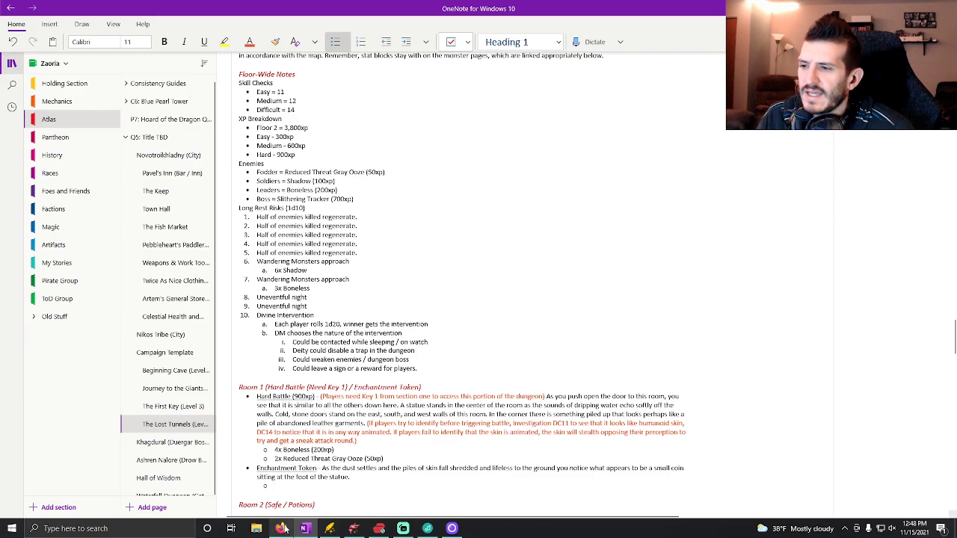
Switch to D&D Beyond in Firefox, open the full spell list and filter it to 1st-level spells.
left_click(284, 529)
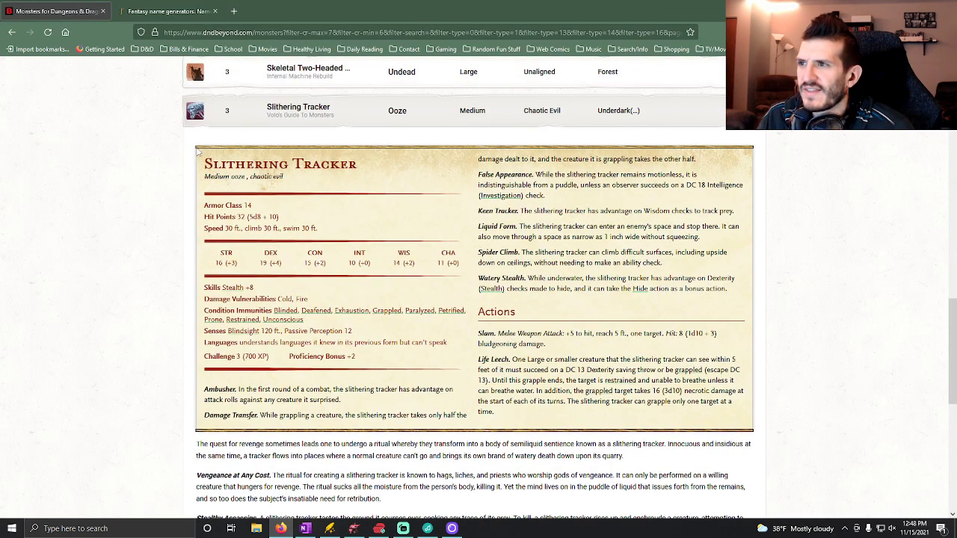
scroll(194, 194, "up", 15)
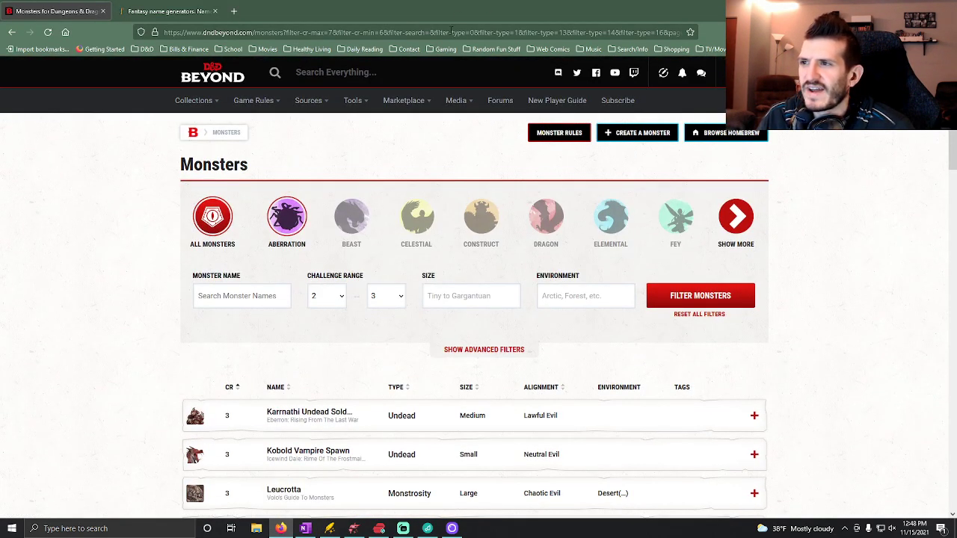
mouse_move(290, 104)
mouse_move(250, 101)
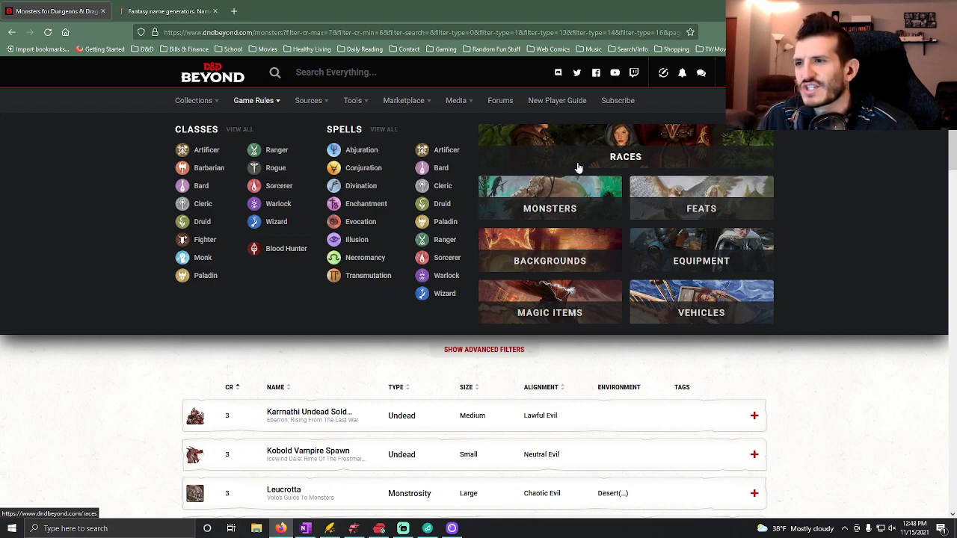
left_click(374, 134)
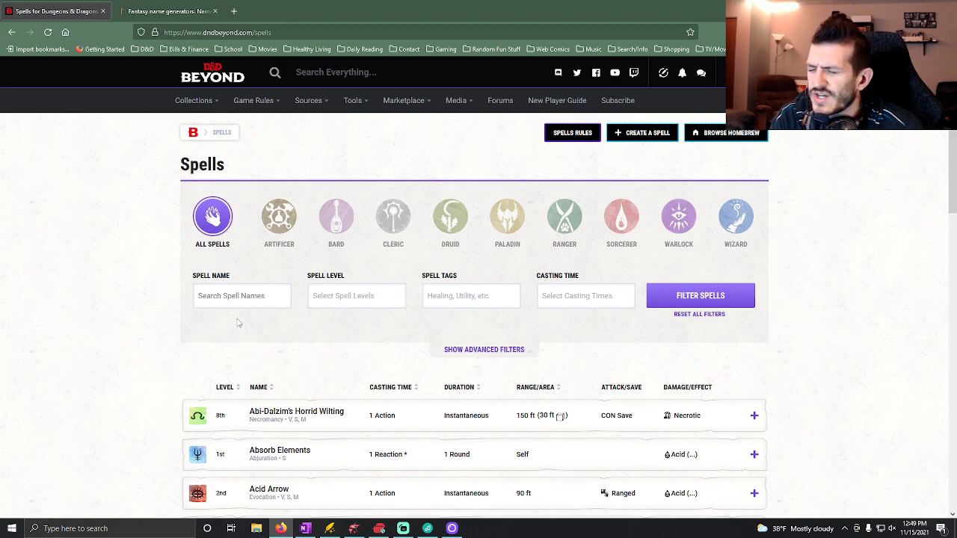
left_click(319, 300)
left_click(323, 331)
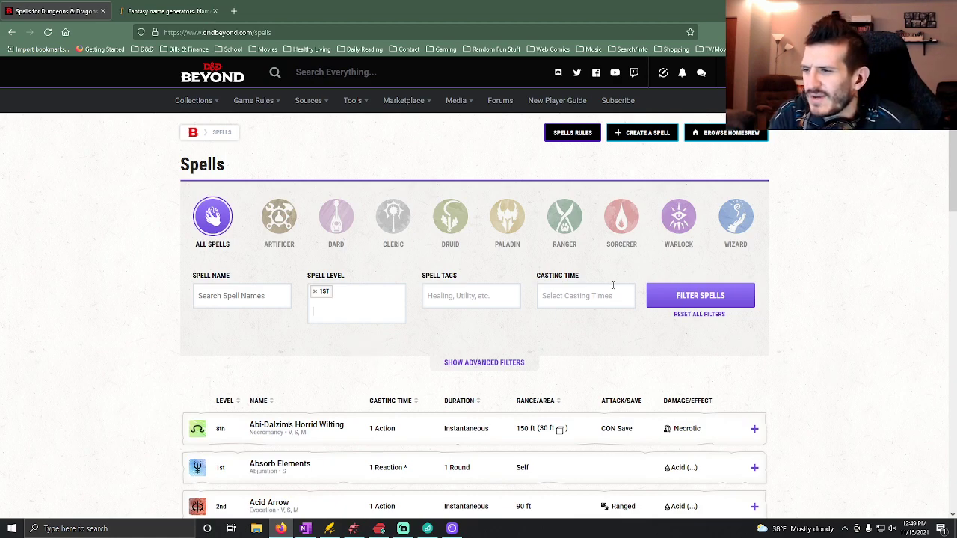
left_click(691, 293)
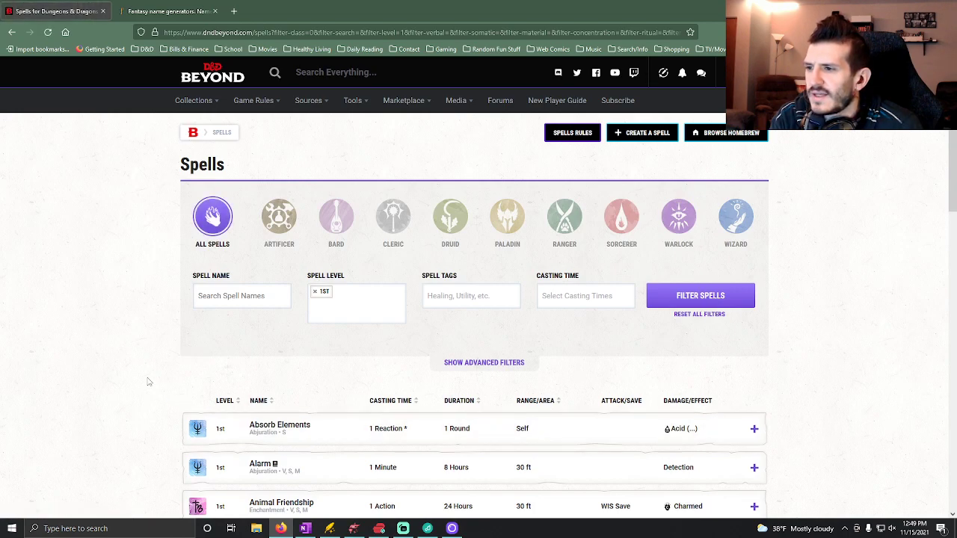
scroll(149, 382, "down", 2)
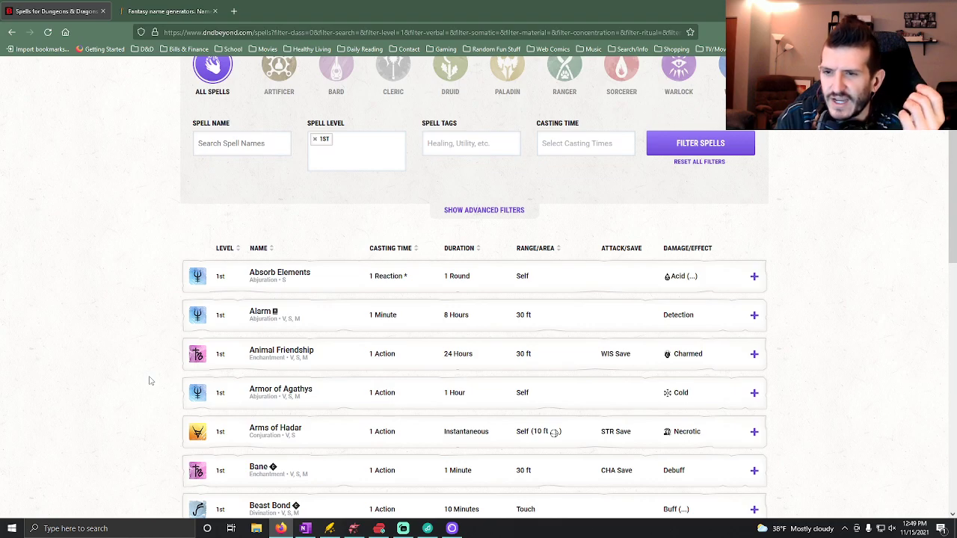
Switch back to OneNote and check how the Section 1 rooms describe their enchantment token and its imbued spell.
left_click(305, 528)
scroll(305, 290, "up", 10)
scroll(306, 287, "up", 2)
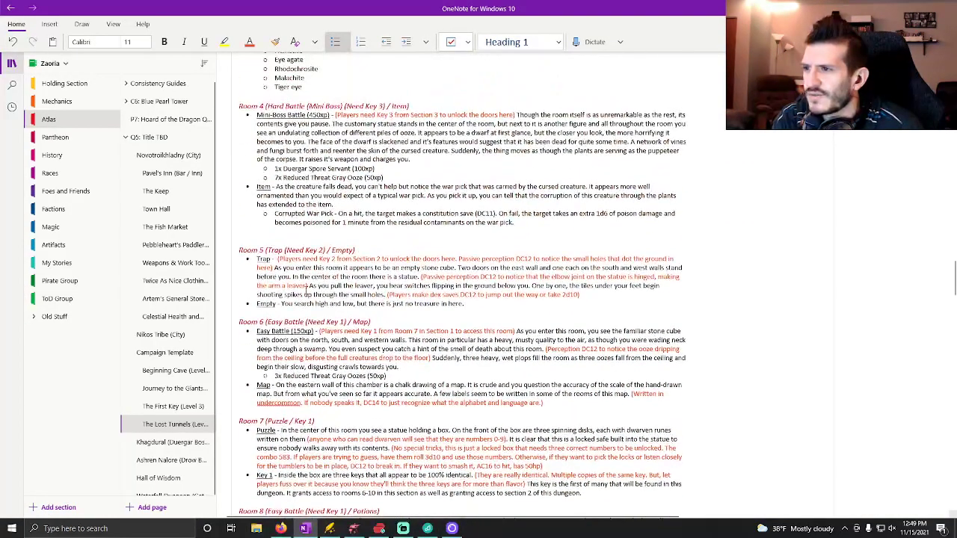
scroll(397, 252, "down", 6)
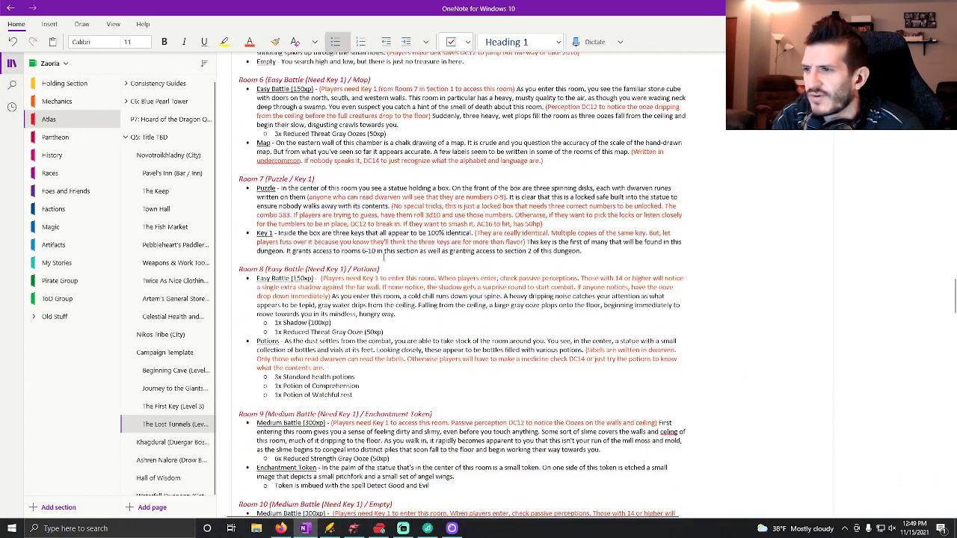
scroll(423, 260, "down", 2)
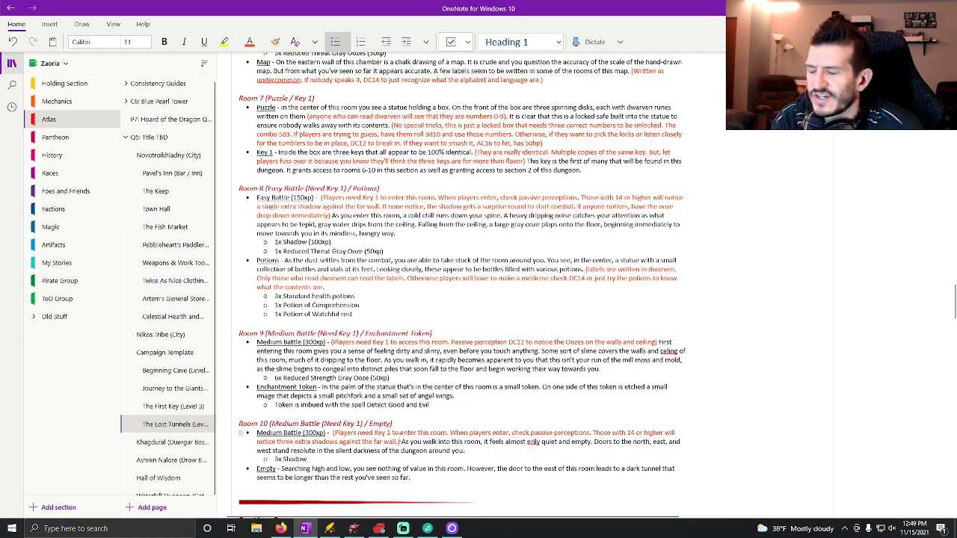
scroll(400, 440, "down", 10)
scroll(388, 368, "down", 7)
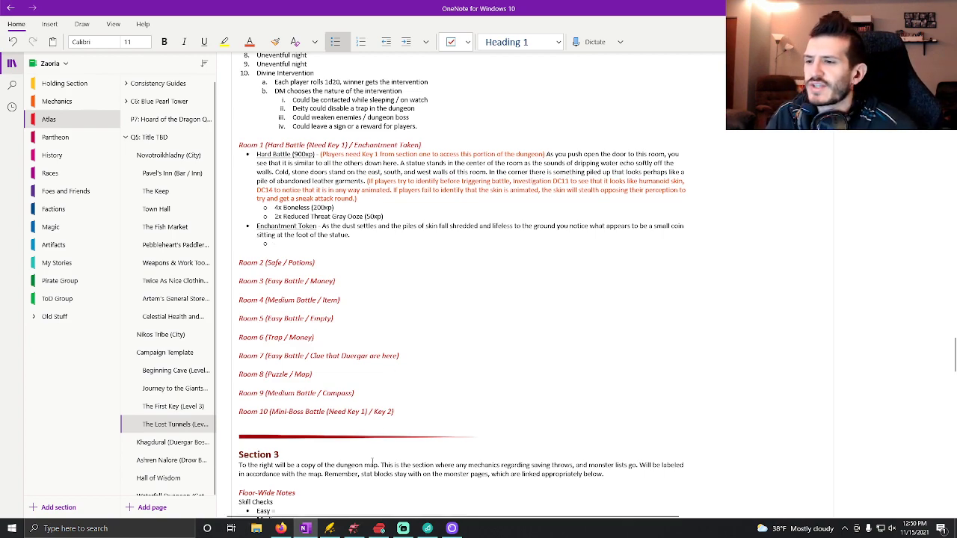
Switch to D&D Beyond in Firefox and examine the first page of 1st-level spells for an enchantment token candidate.
mouse_move(355, 531)
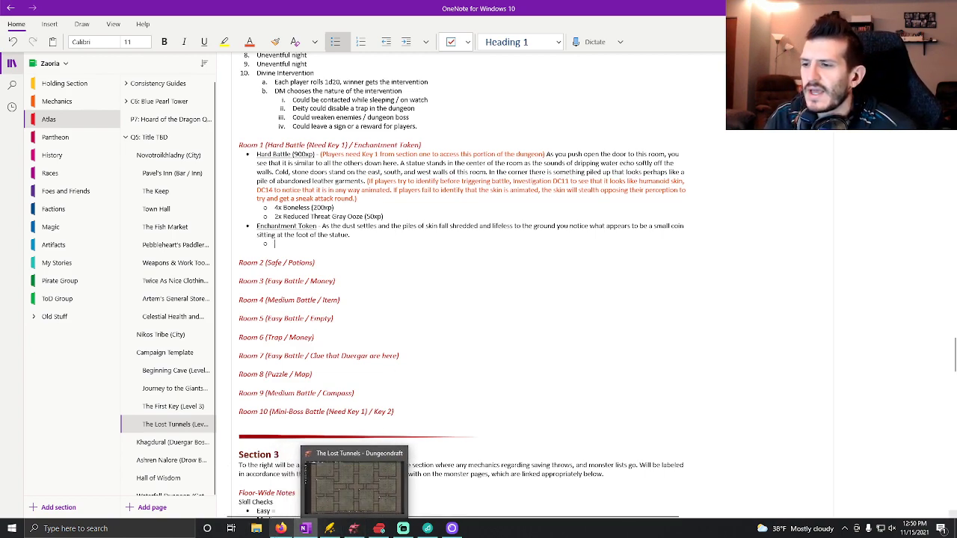
left_click(281, 529)
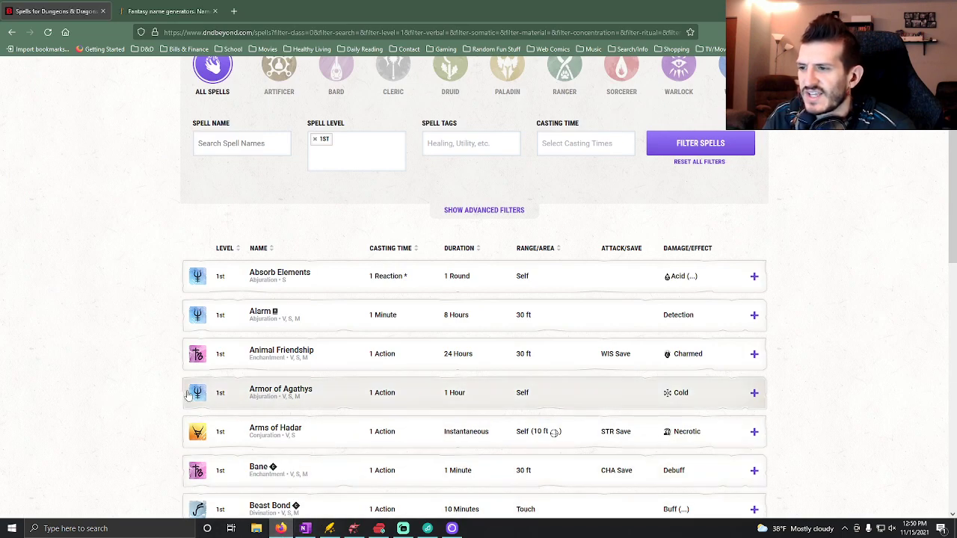
scroll(175, 388, "down", 5)
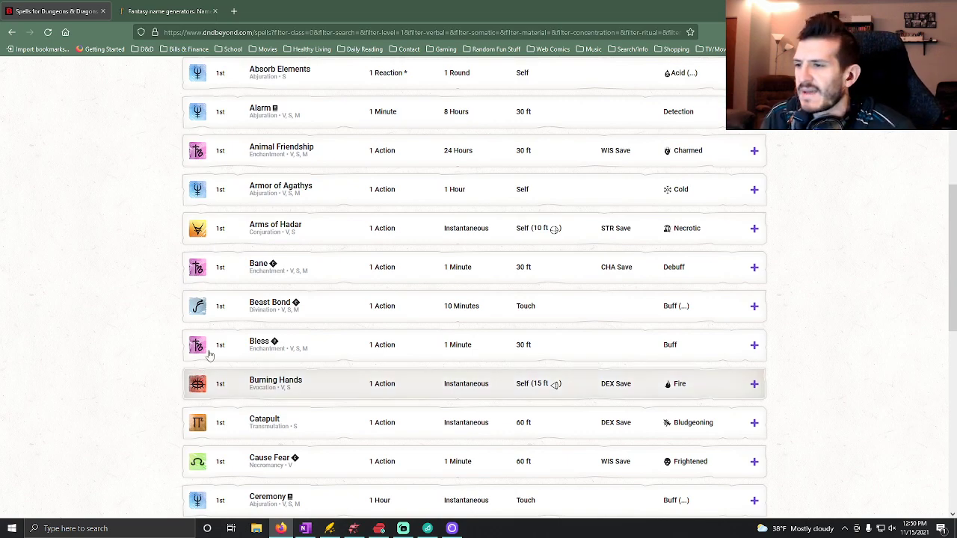
scroll(180, 374, "down", 2)
scroll(170, 380, "down", 4)
scroll(154, 426, "up", 3)
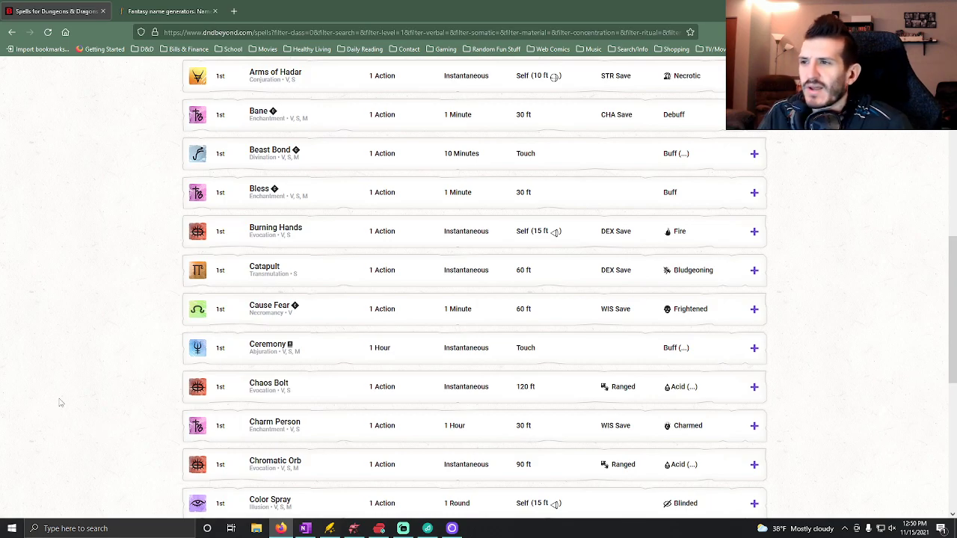
scroll(59, 404, "up", 2)
scroll(94, 434, "up", 2)
scroll(93, 433, "down", 1)
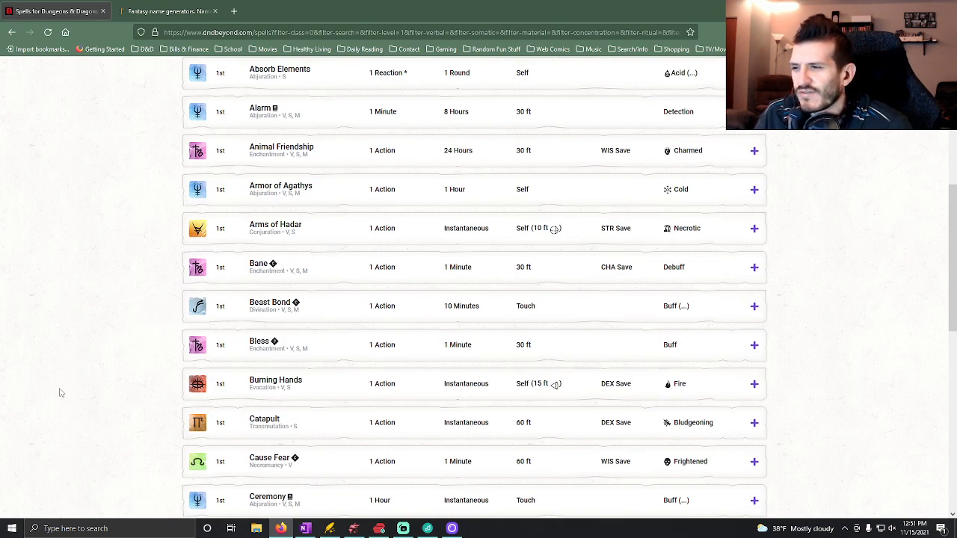
scroll(210, 388, "down", 2)
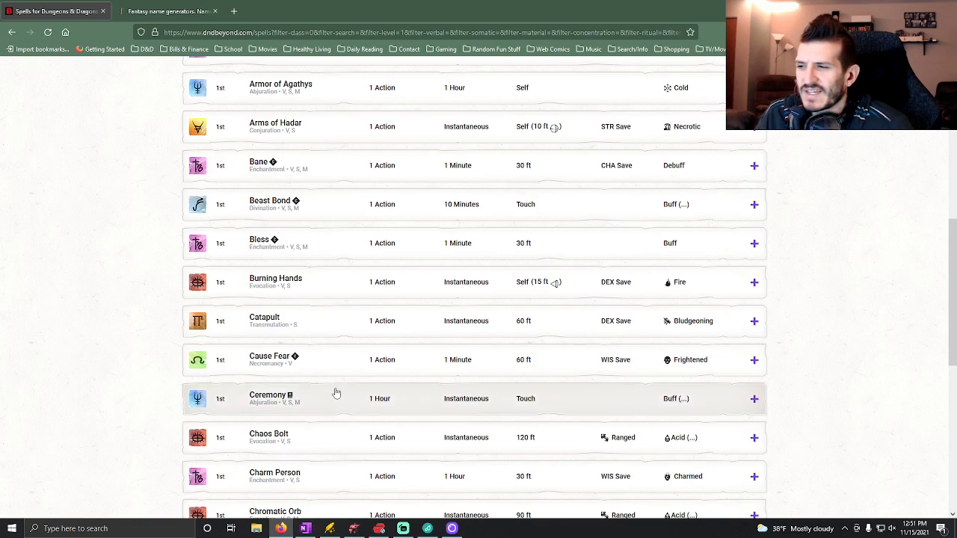
scroll(335, 390, "down", 1)
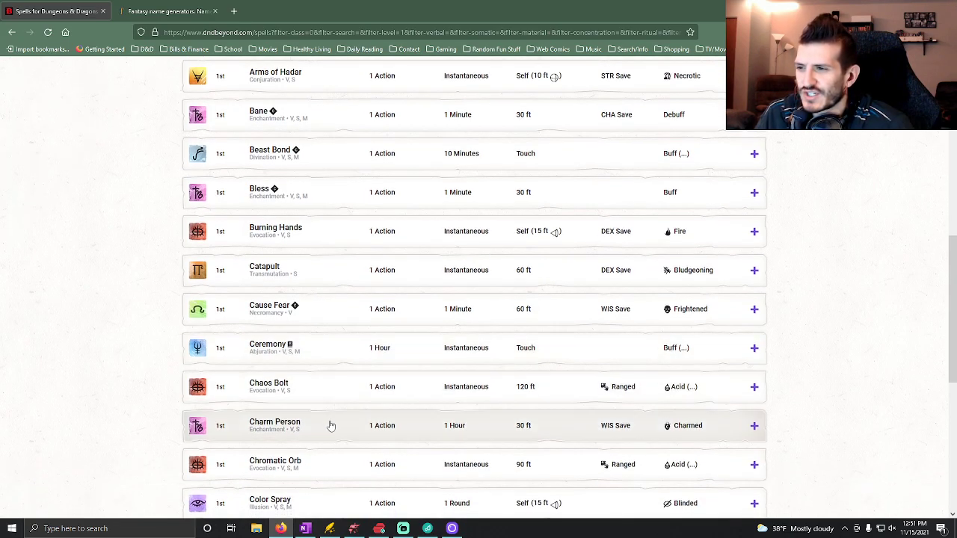
scroll(204, 443, "down", 1)
scroll(190, 456, "down", 2)
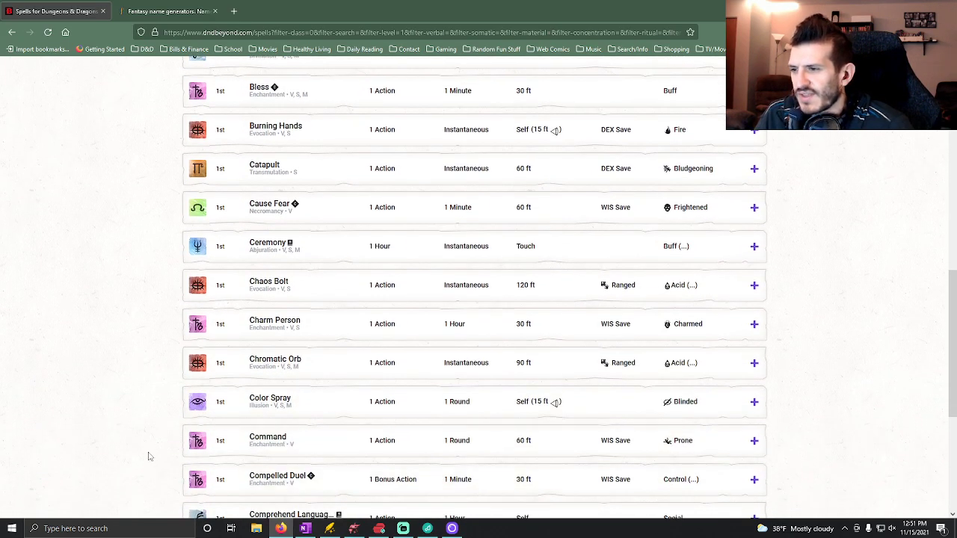
scroll(150, 456, "down", 2)
scroll(224, 455, "down", 1)
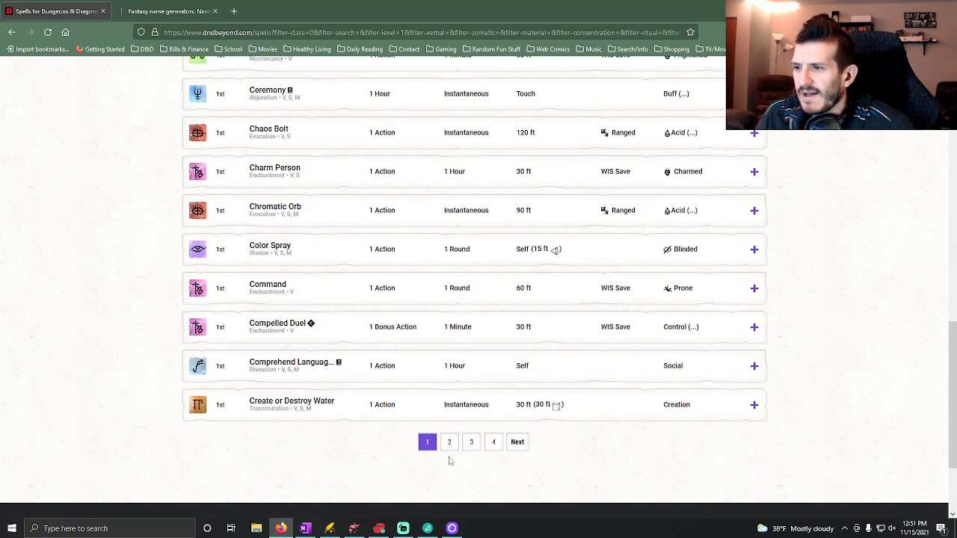
Open page 2 of the 1st-level spell list and look through its spells from Cure Wounds to Gift of Alacrity.
left_click(449, 443)
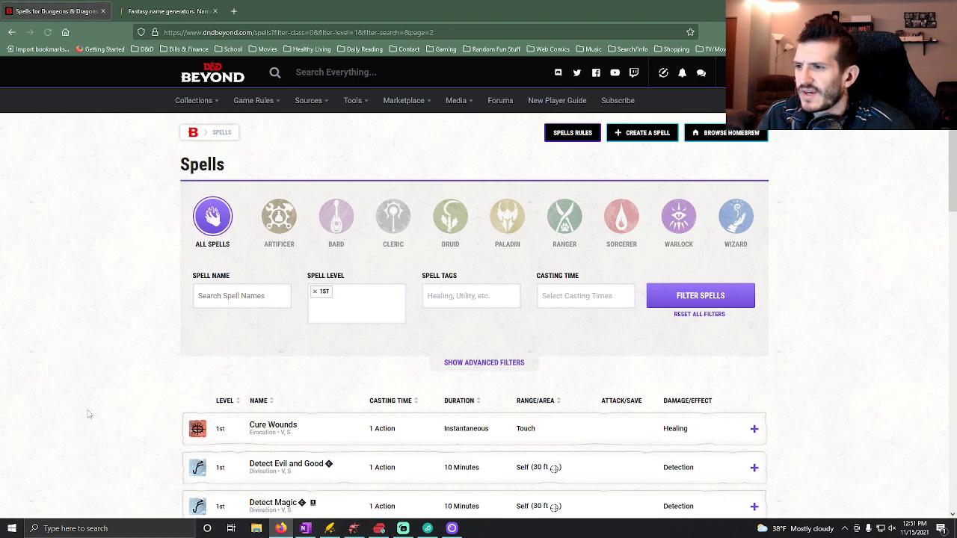
scroll(113, 419, "down", 1)
scroll(122, 418, "down", 1)
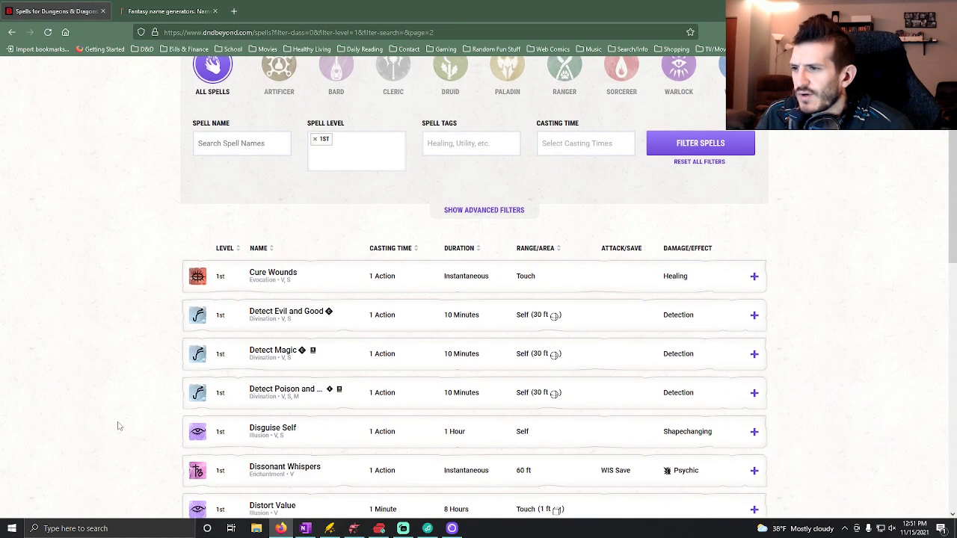
scroll(118, 426, "down", 3)
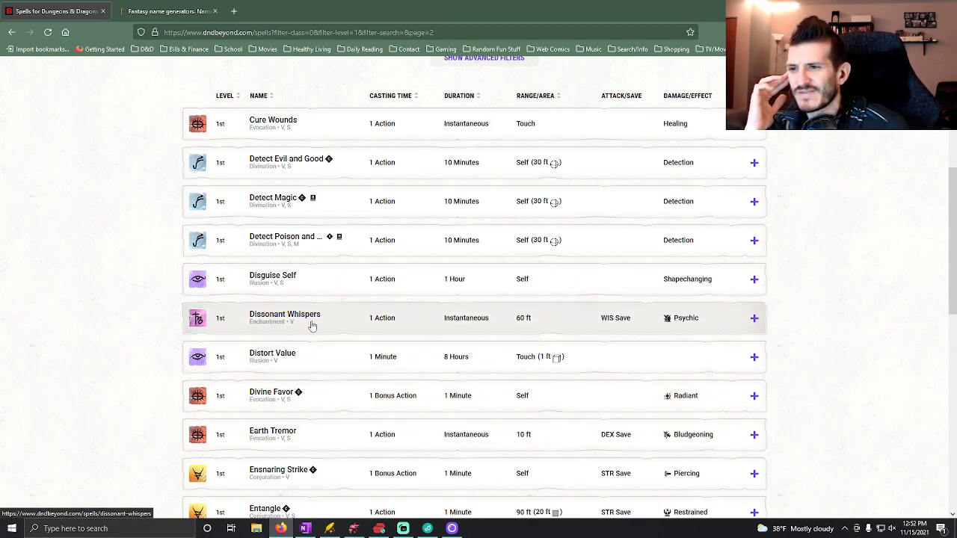
scroll(412, 439, "down", 2)
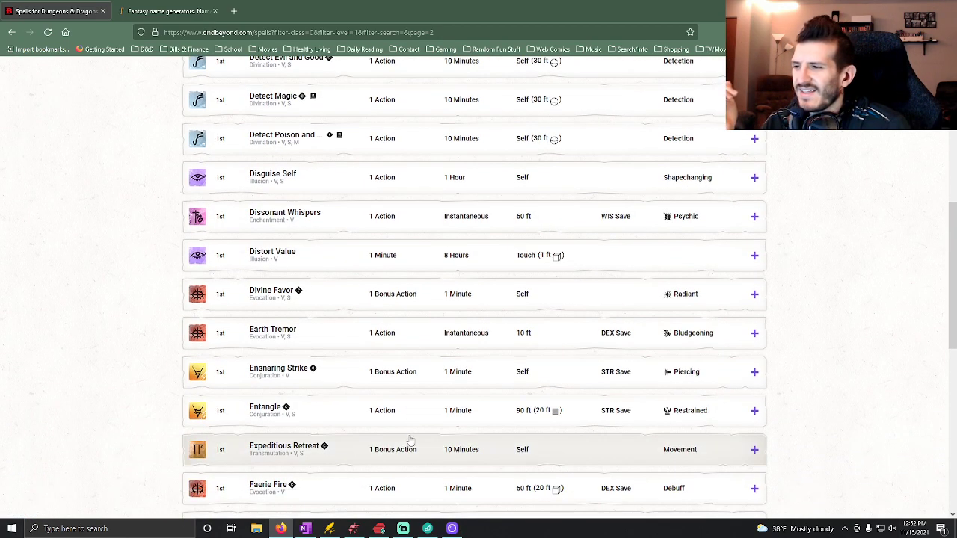
scroll(411, 439, "down", 2)
scroll(360, 447, "down", 1)
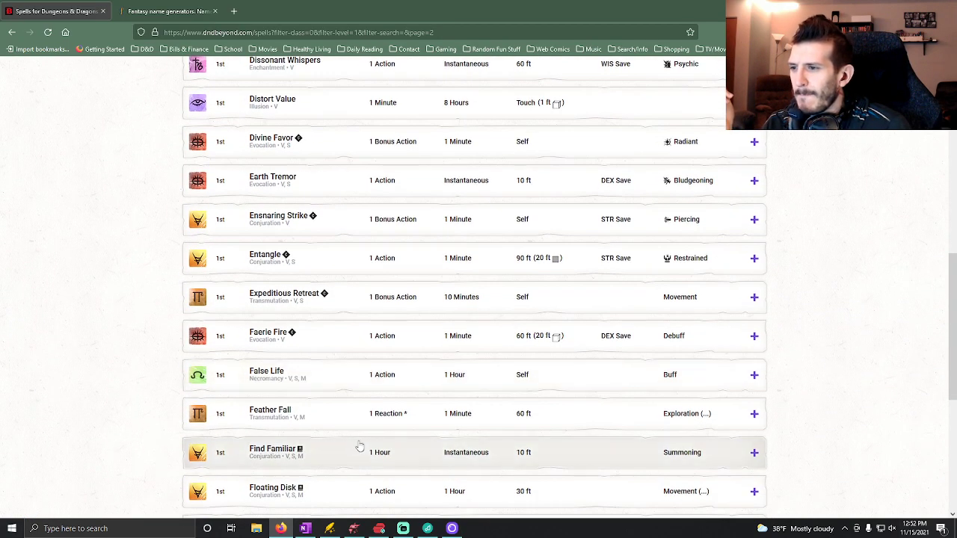
scroll(336, 429, "down", 2)
scroll(338, 404, "down", 2)
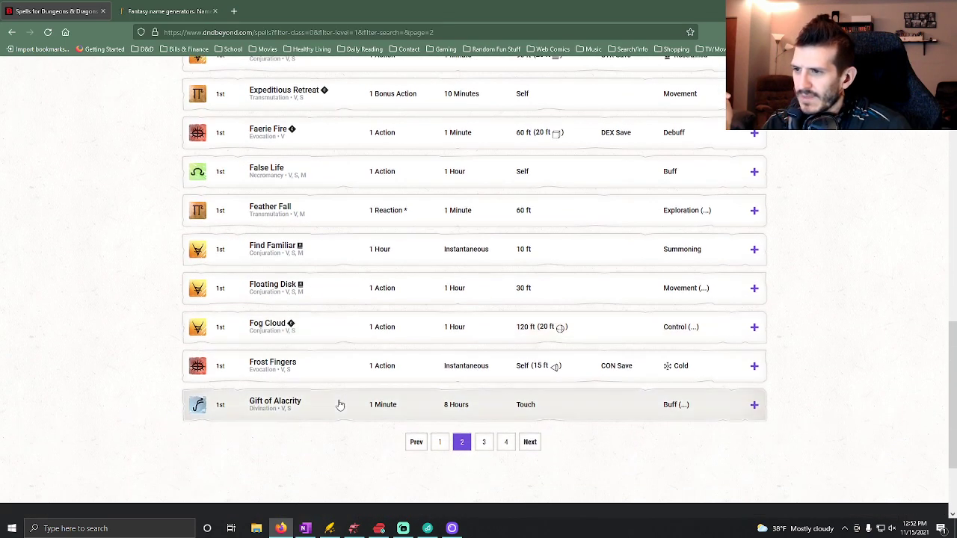
Open page 3 of the 1st-level spell list and review its spells from Goodberry to Magnify Gravity.
left_click(485, 444)
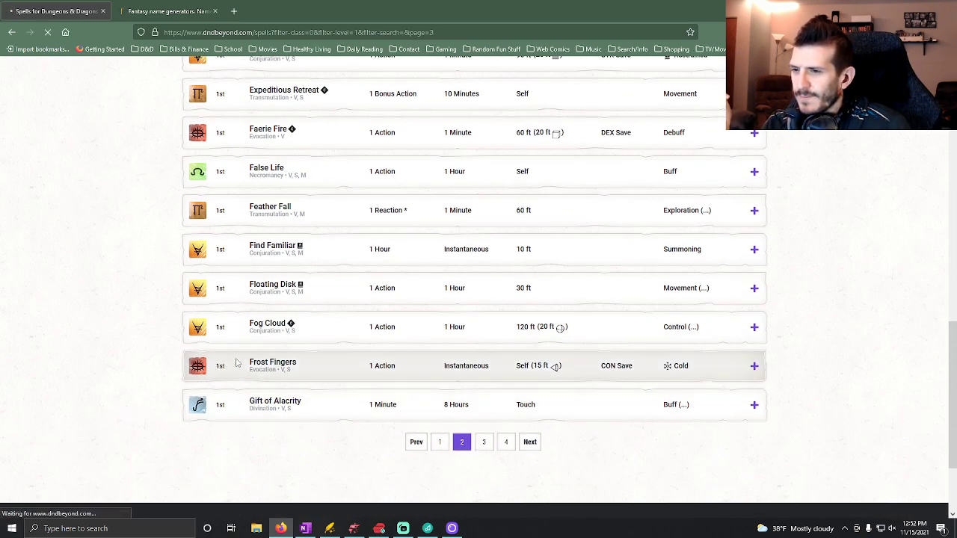
scroll(100, 385, "down", 5)
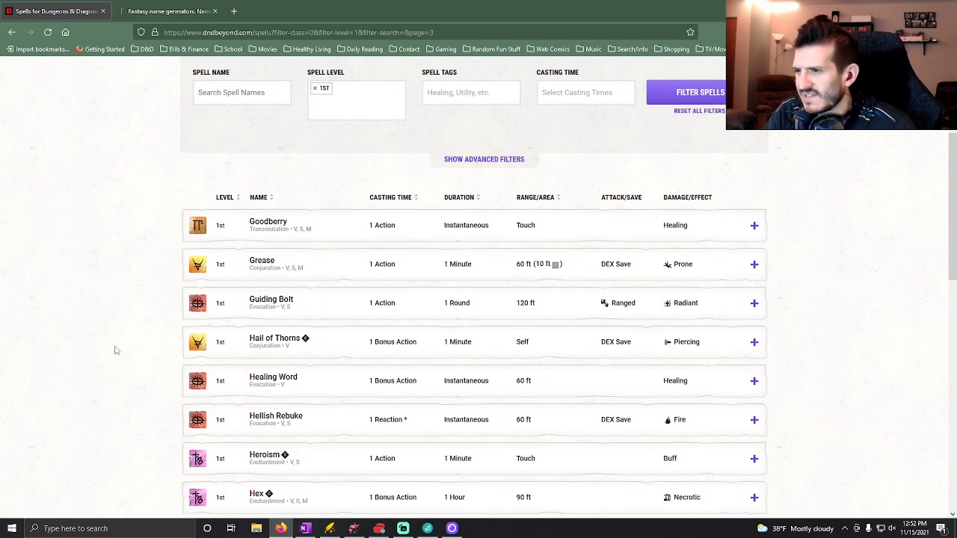
scroll(92, 351, "down", 2)
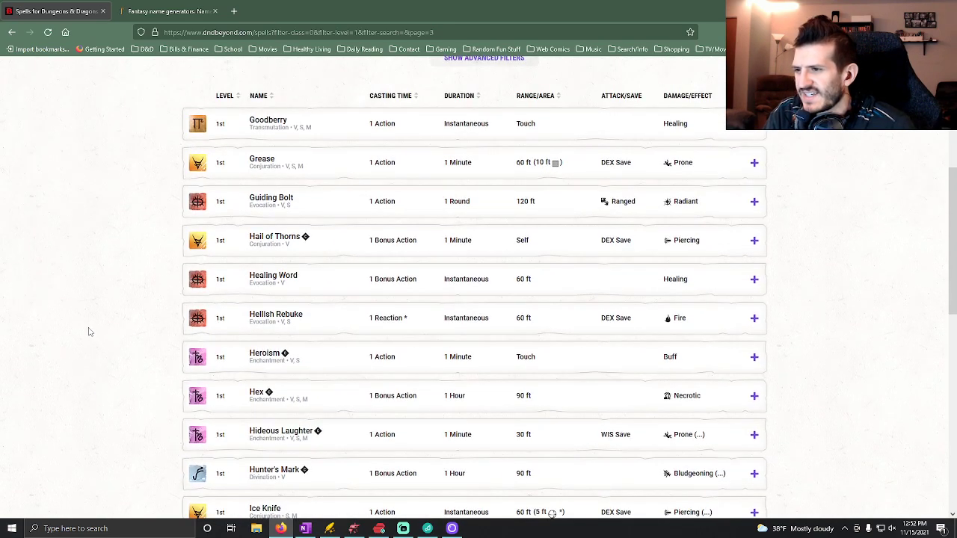
scroll(94, 333, "down", 2)
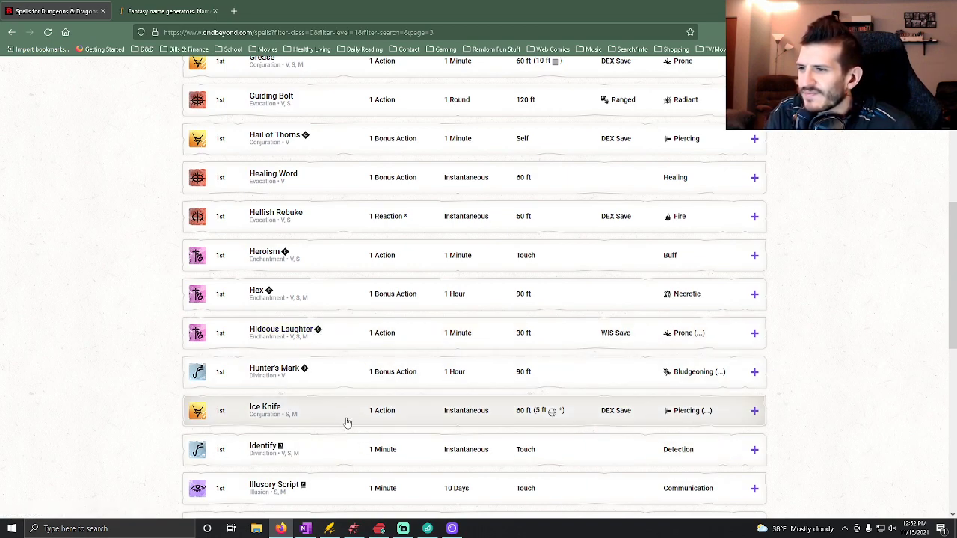
scroll(333, 408, "down", 2)
scroll(321, 385, "down", 2)
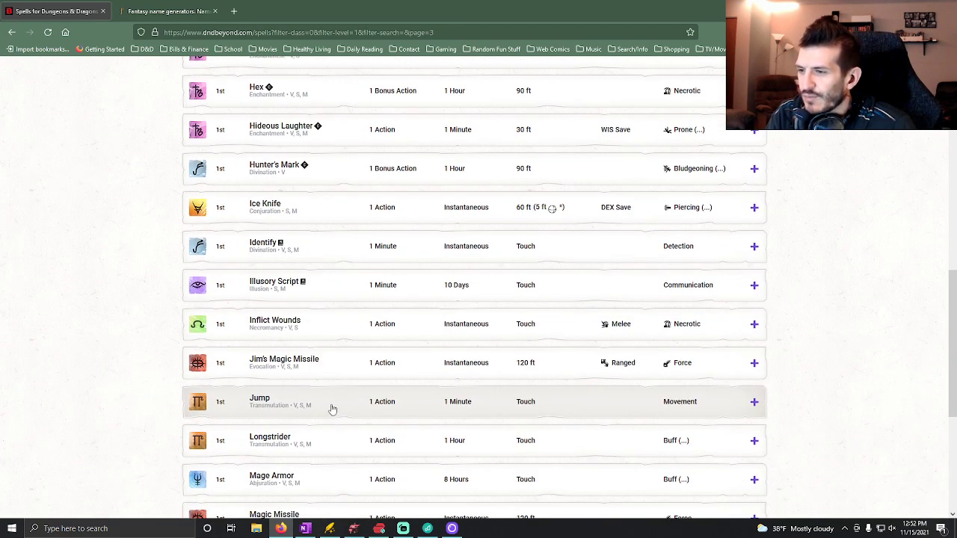
scroll(344, 448, "down", 1)
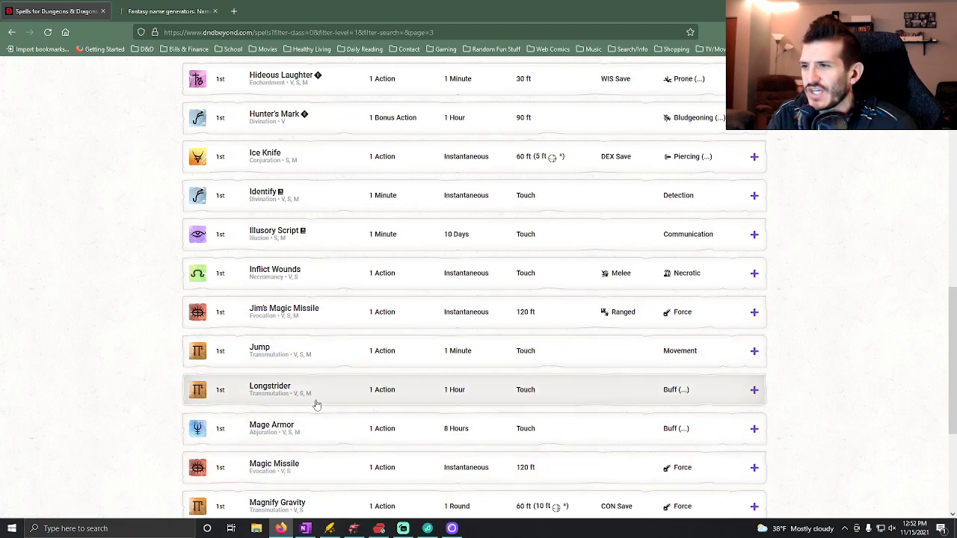
scroll(335, 420, "down", 2)
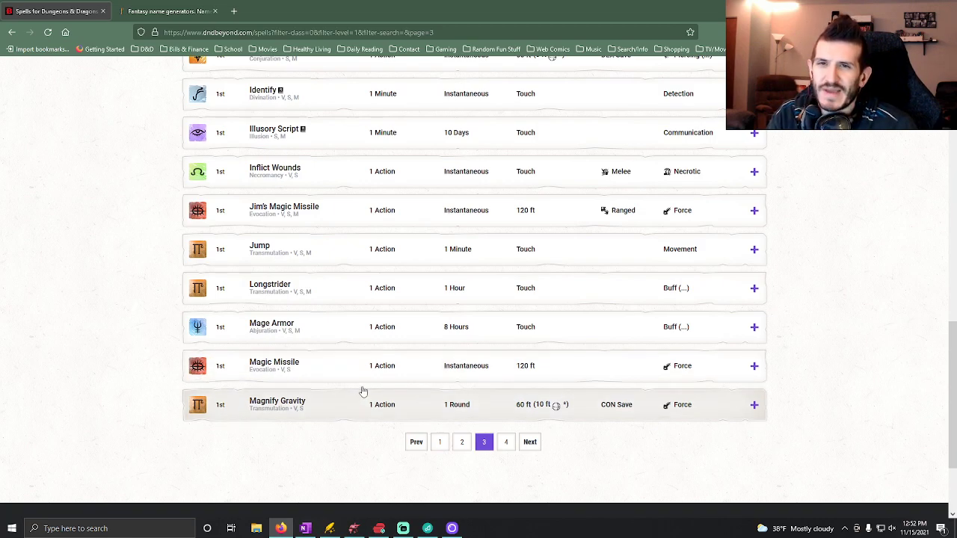
Open page 4 of the 1st-level spell list and check its spells through to Zephyr Strike.
left_click(505, 446)
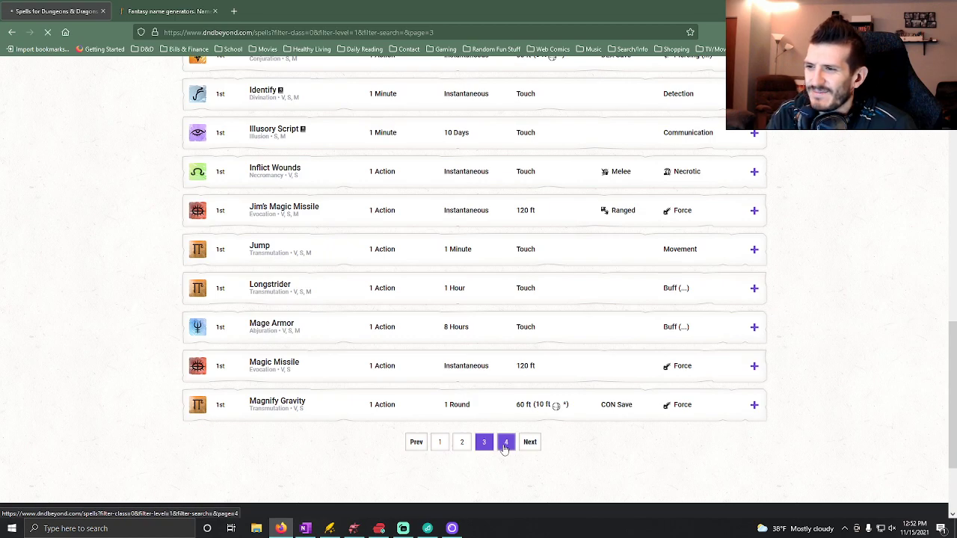
scroll(230, 421, "down", 3)
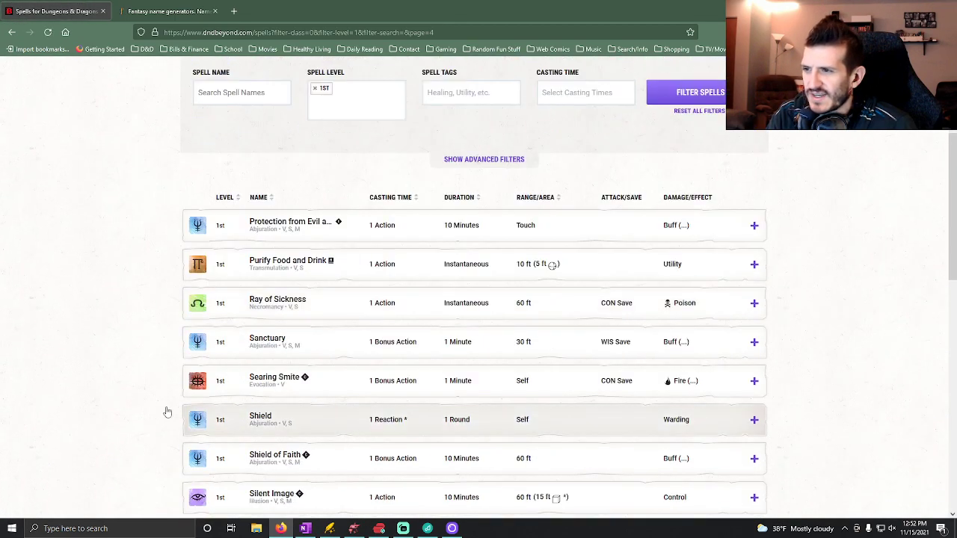
scroll(90, 395, "down", 2)
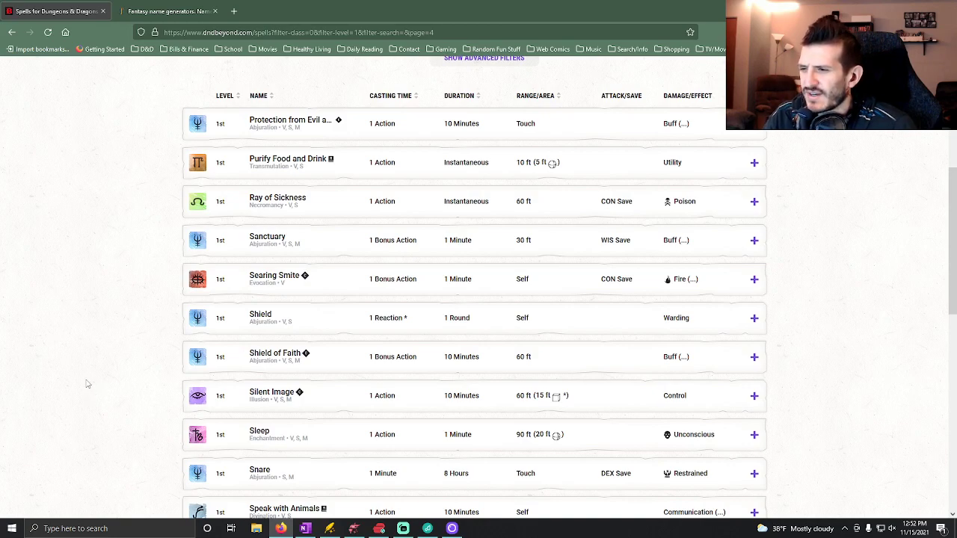
scroll(227, 406, "down", 3)
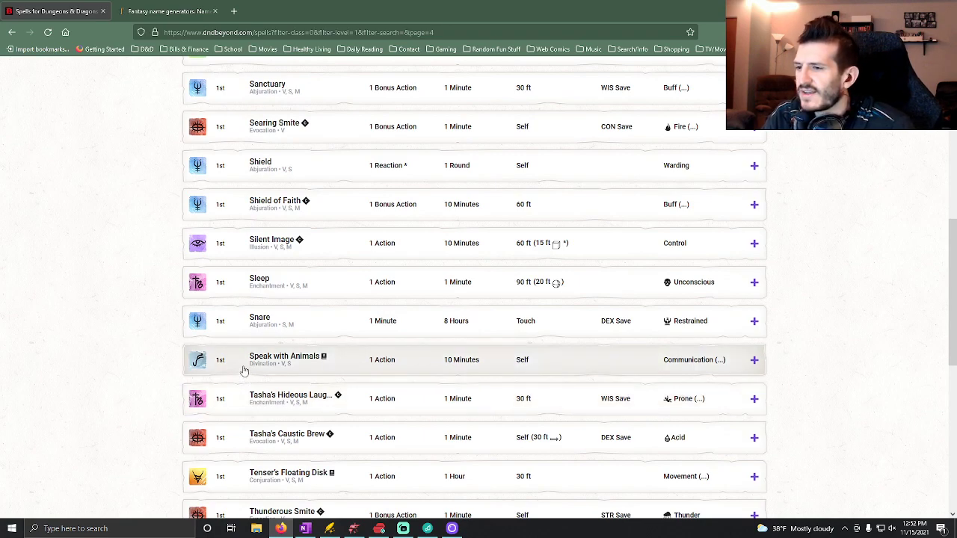
scroll(248, 380, "down", 2)
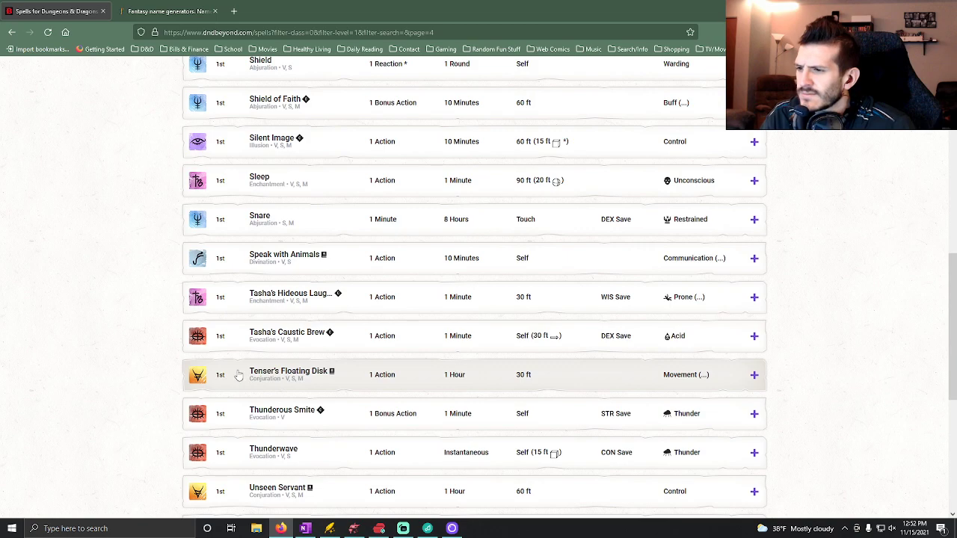
scroll(240, 377, "down", 3)
scroll(238, 376, "down", 1)
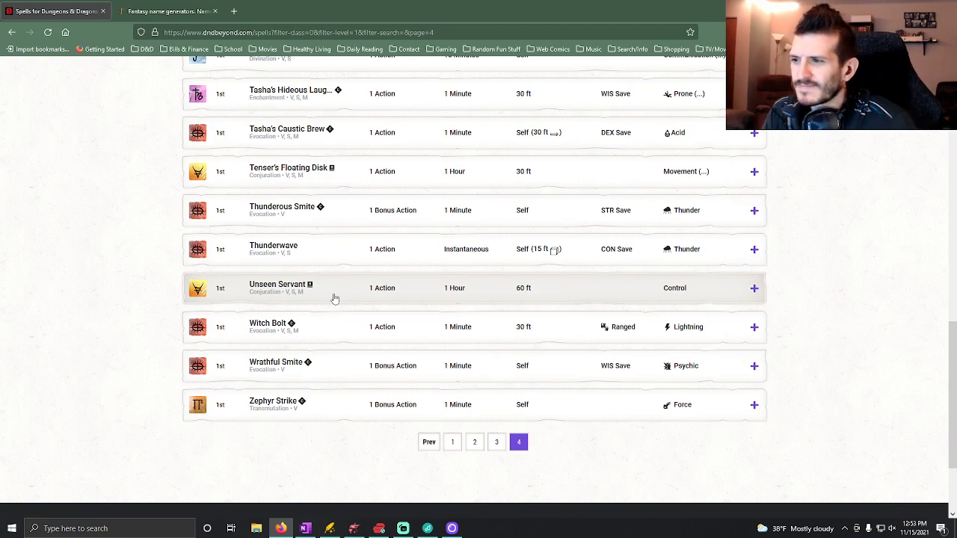
Read the Cause Fear details on the spell list's first page and enter "Cause Fear" in OneNote as Room 1's enchantment token sub-bullet.
left_click(451, 446)
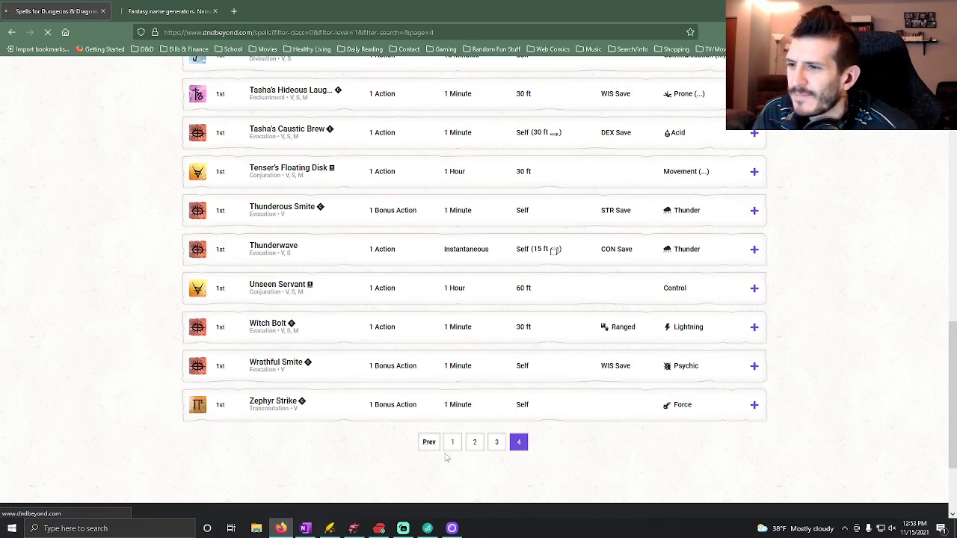
scroll(351, 441, "down", 7)
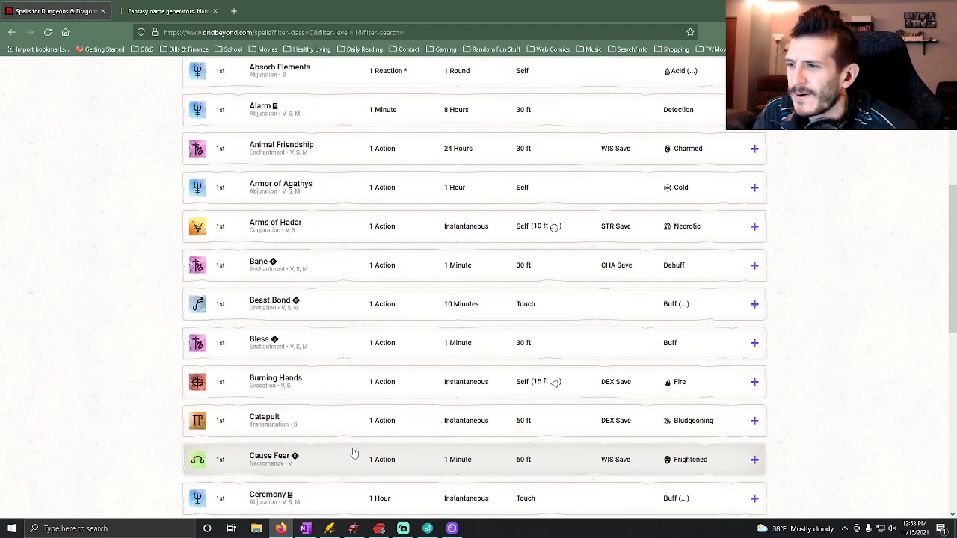
left_click(339, 309)
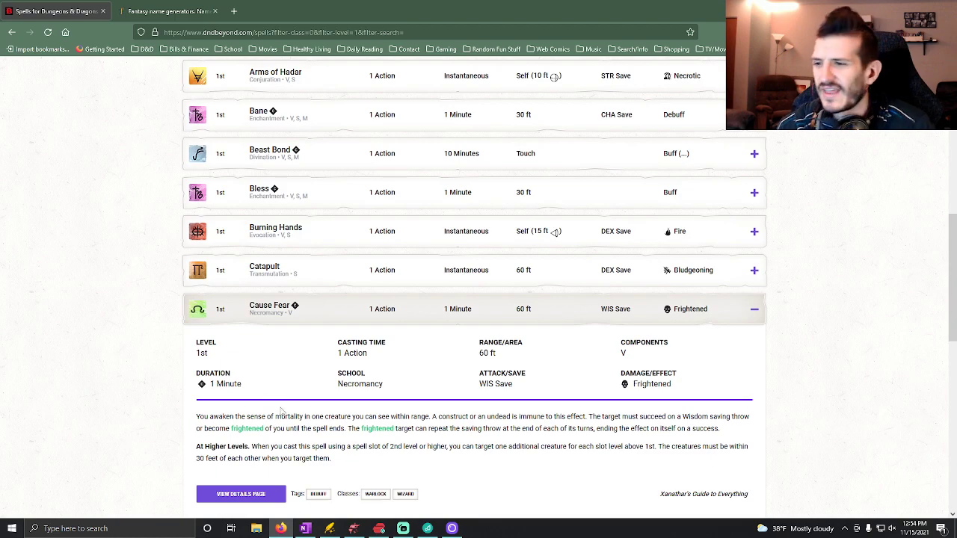
left_click(305, 528)
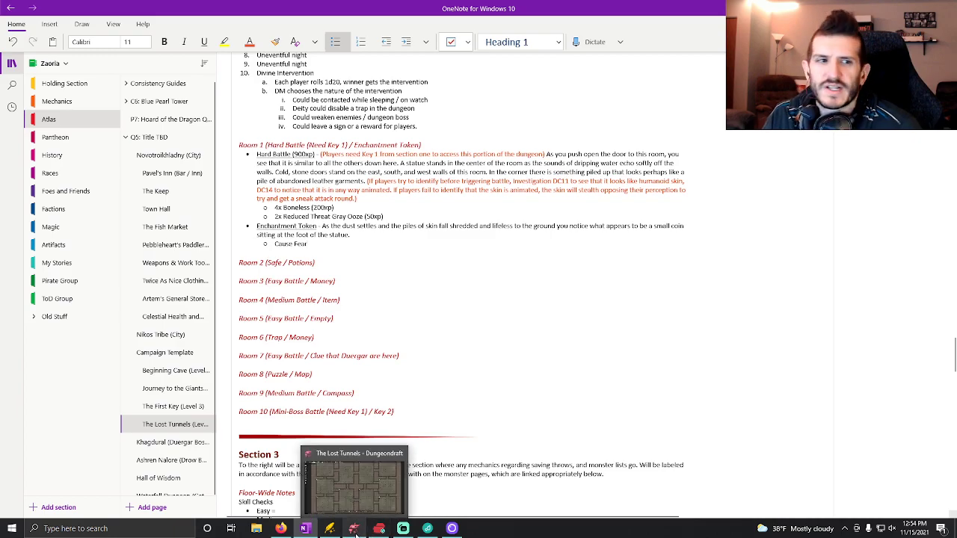
Switch to The Lost Tunnels map in Dungeondraft, focus on Section 2's Room 1 and filter the Object Tool's assets by the Statue tag.
left_click(355, 532)
left_click_drag(375, 283, 411, 383)
left_click_drag(328, 241, 519, 291)
scroll(504, 284, "up", 3)
scroll(503, 285, "down", 1)
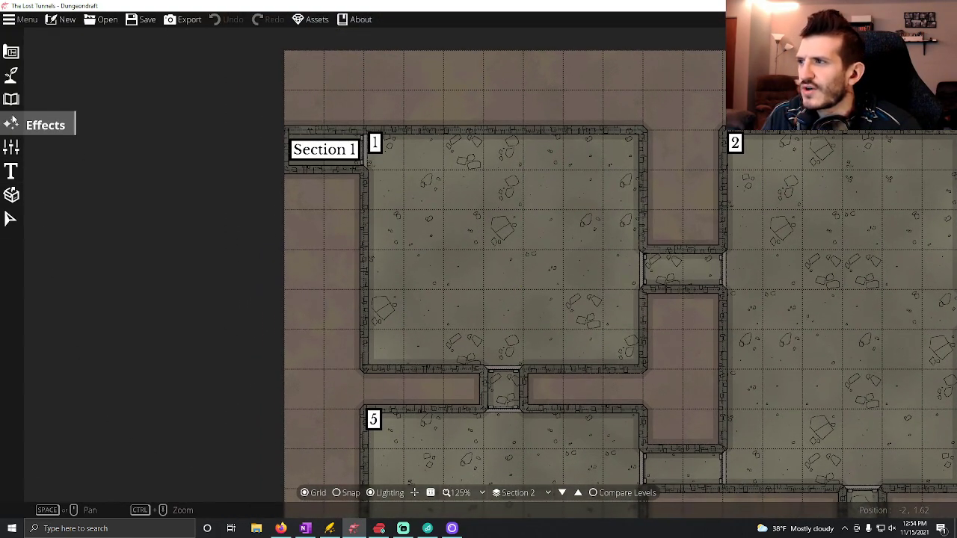
left_click(10, 99)
left_click(51, 71)
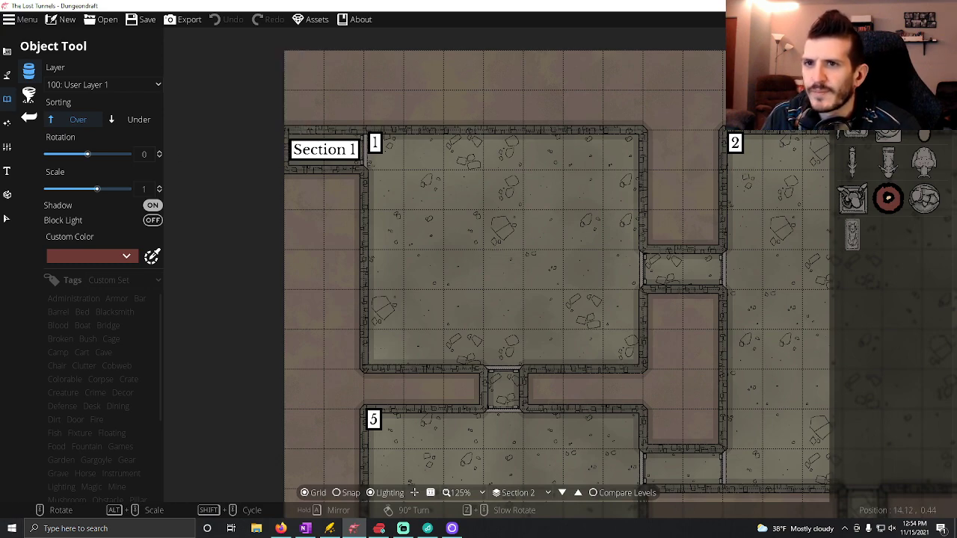
left_click(854, 46)
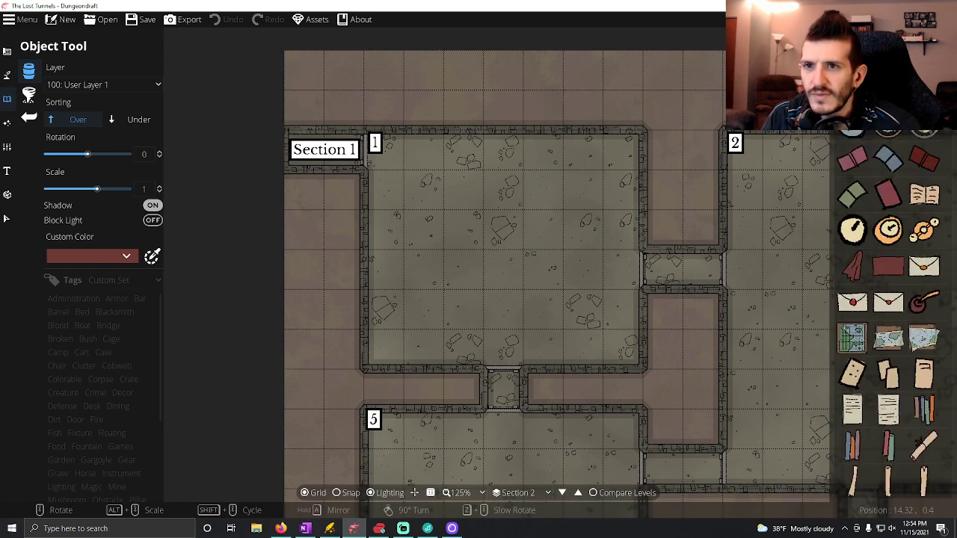
left_click(98, 444)
scroll(103, 441, "down", 5)
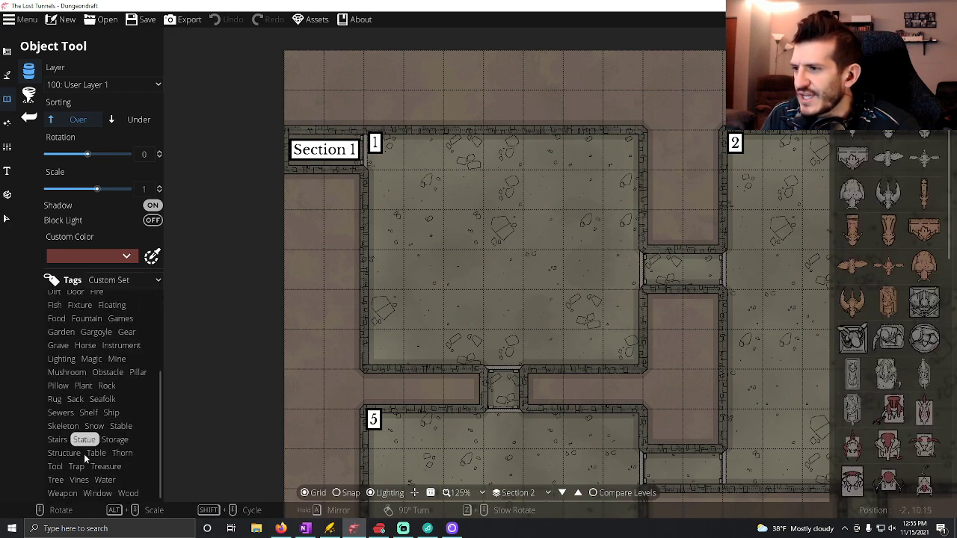
mouse_move(888, 280)
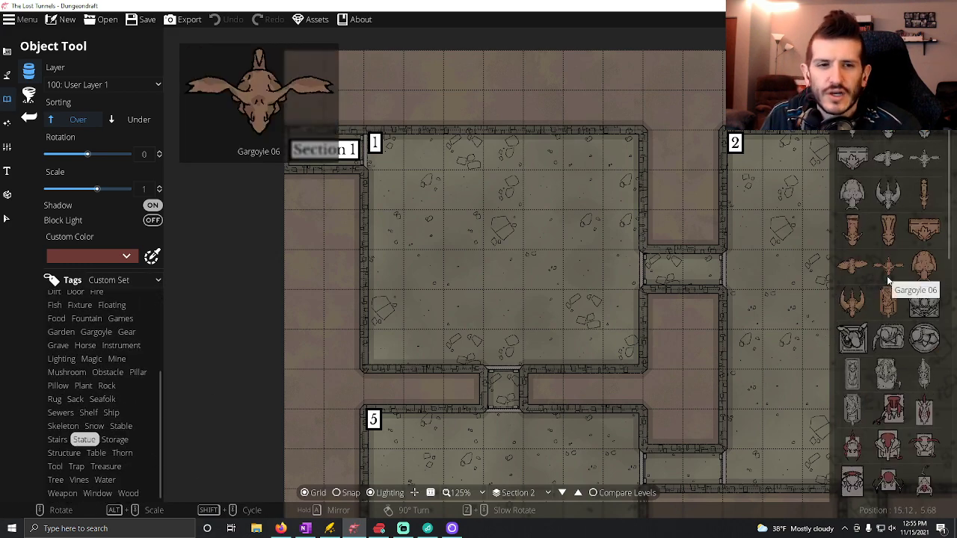
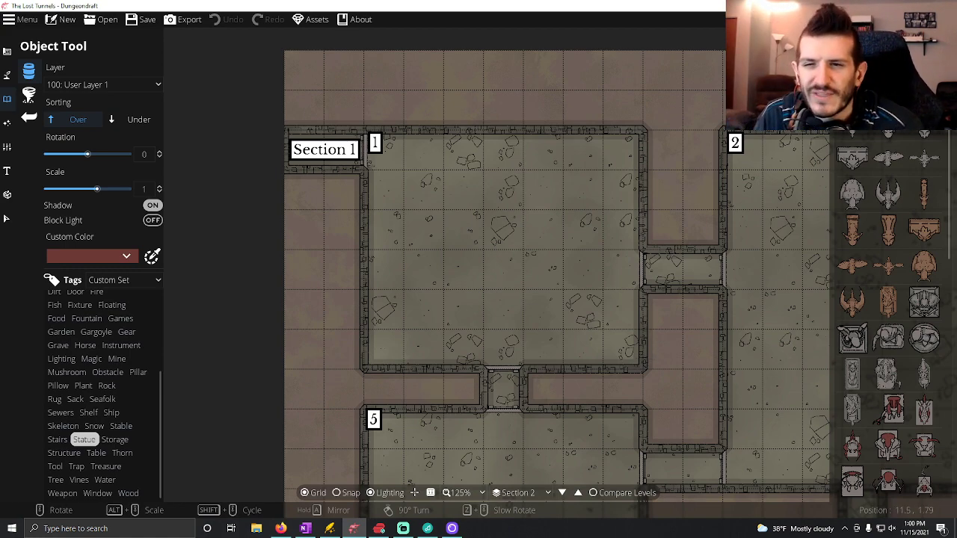
Place wall torches in Room 1, one on the north wall and two rotated 90° on the east wall beside the doorway.
left_click(883, 67)
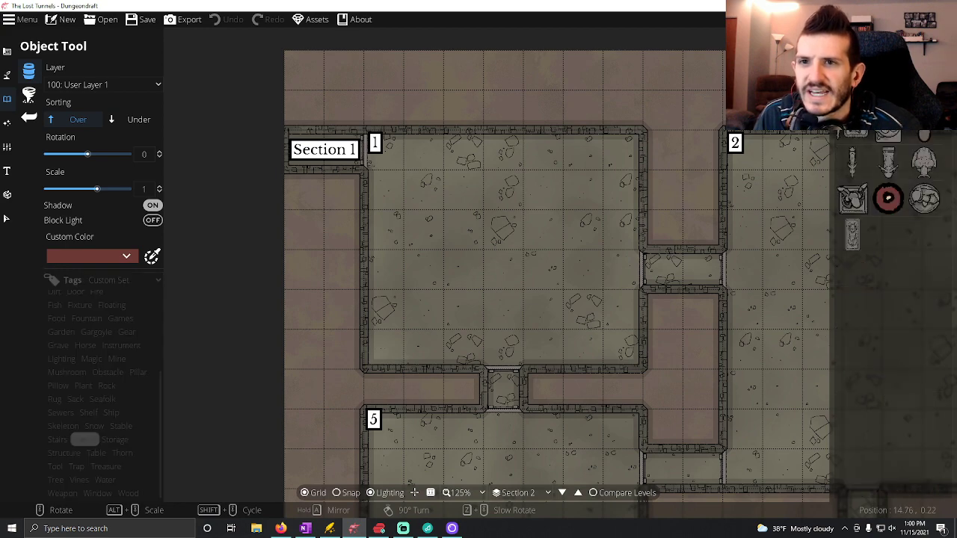
mouse_move(879, 79)
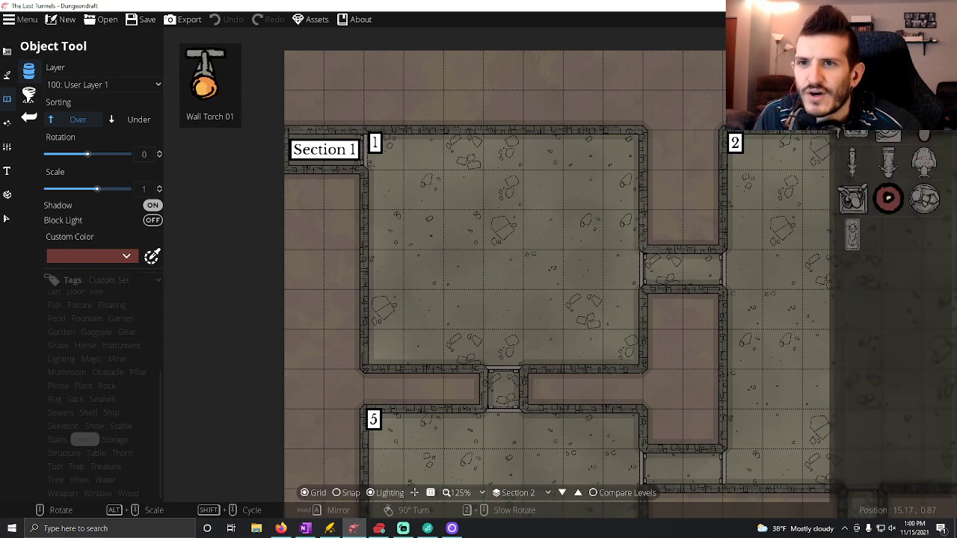
left_click(502, 142)
scroll(618, 243, "up", 6)
left_click(632, 236)
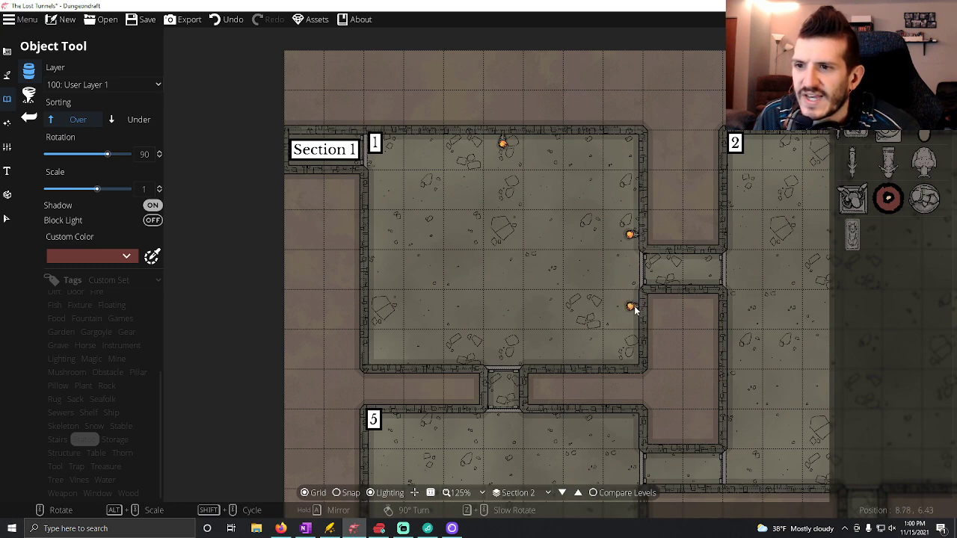
left_click(632, 309)
Add two torches rotated 180° on Room 1's south wall flanking the doorway and one rotated -90° on the west wall.
scroll(553, 362, "up", 6)
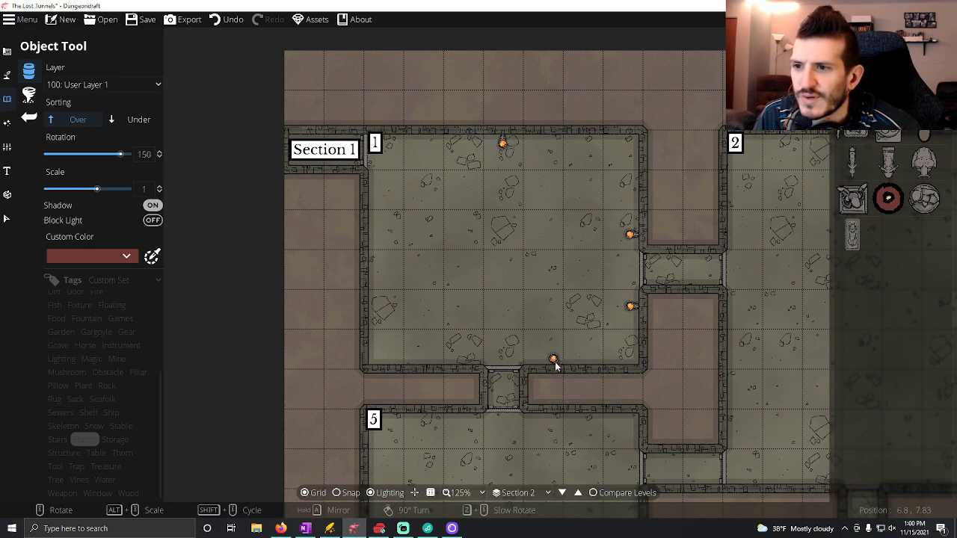
left_click(544, 362)
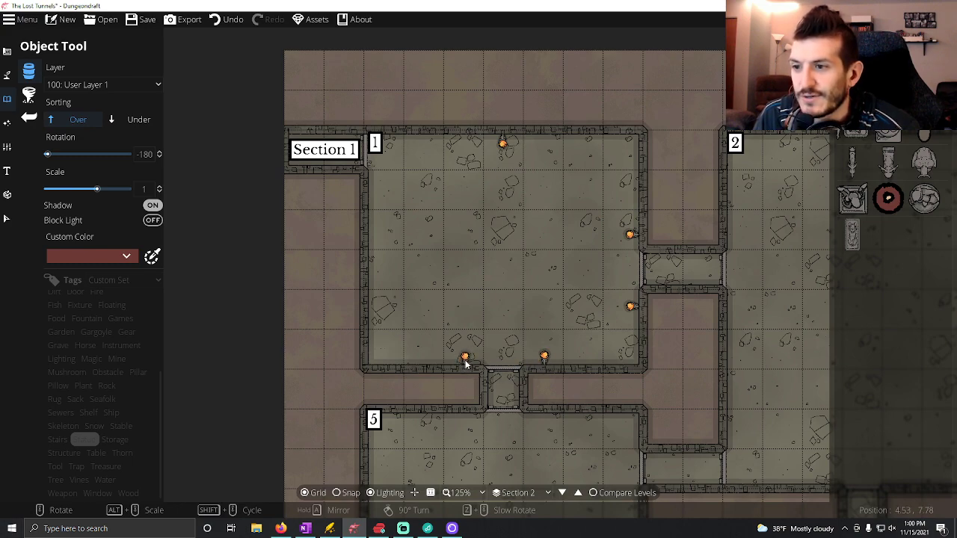
left_click(468, 361)
scroll(394, 293, "up", 7)
scroll(379, 259, "down", 1)
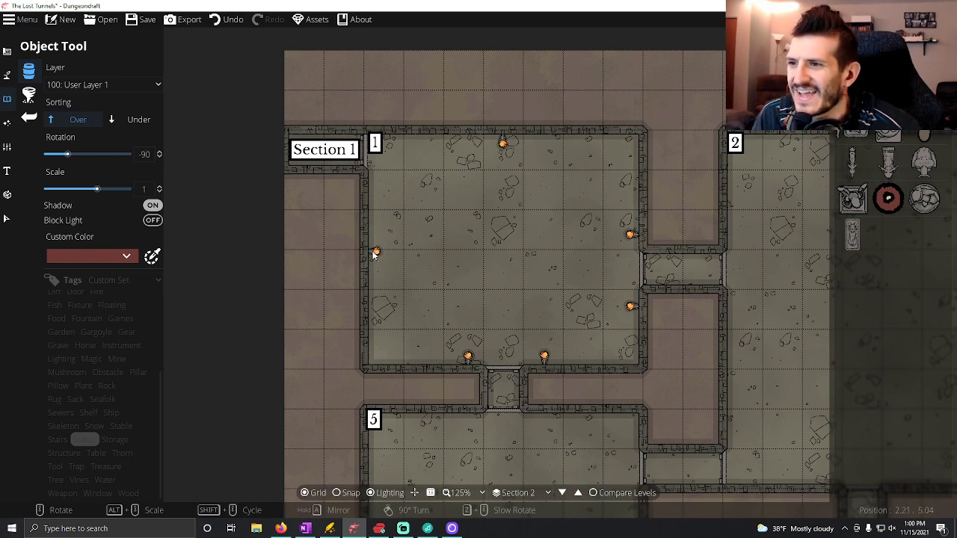
left_click(375, 253)
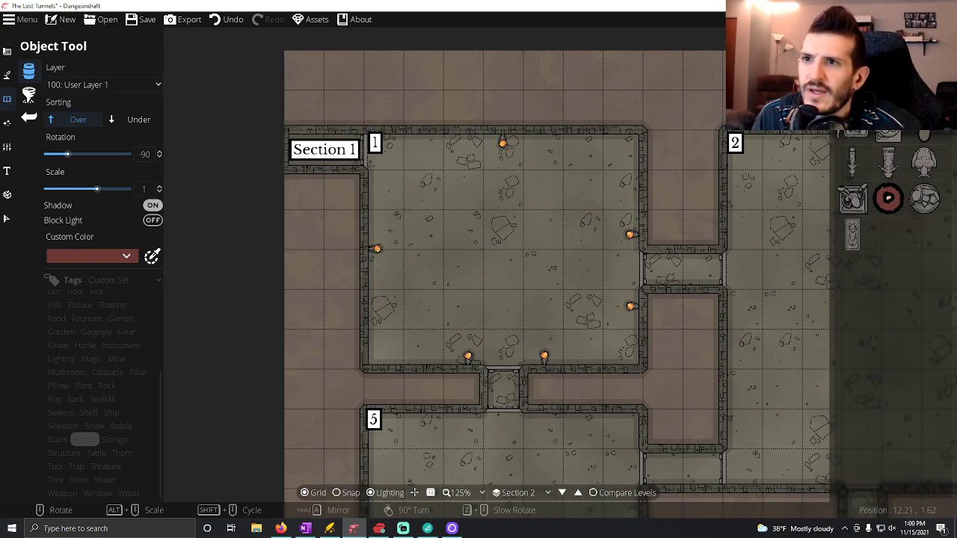
Filter the assets by the Statue tag again and place a gray stone statue, rotated 45°, in Room 1's northeast corner.
scroll(904, 217, "up", 3)
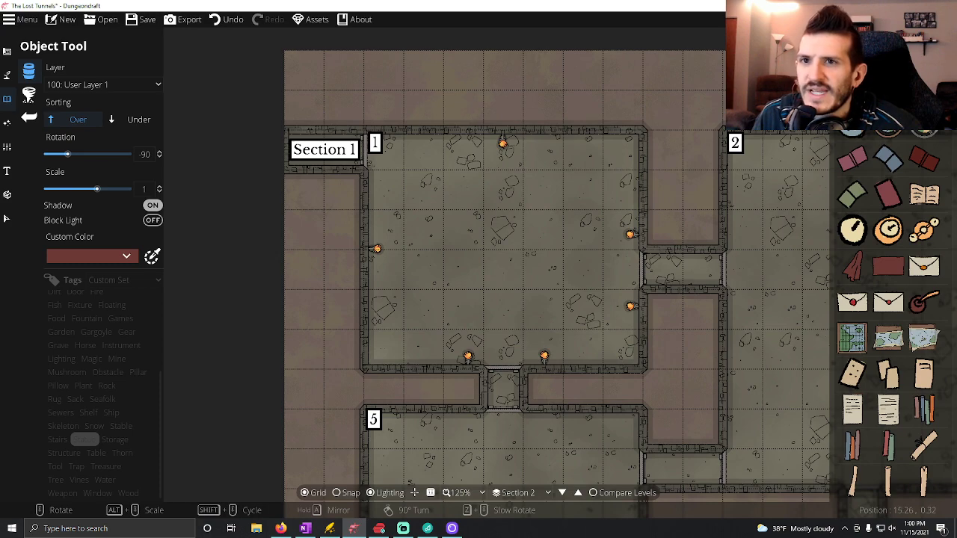
left_click(86, 441)
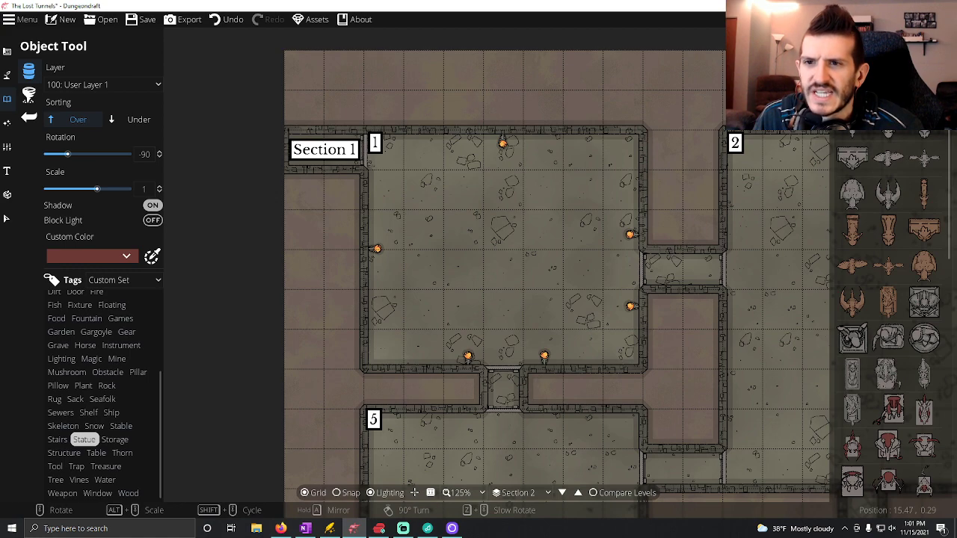
left_click(901, 61)
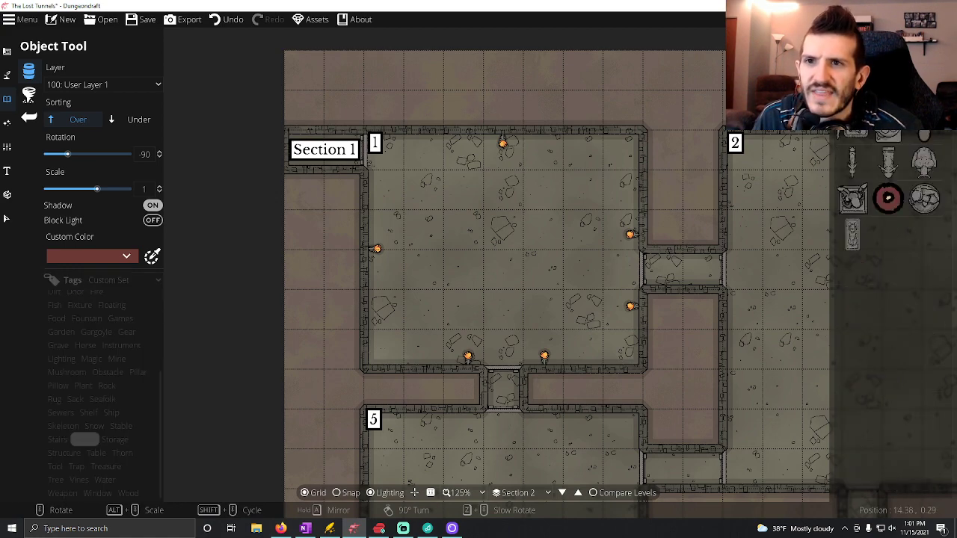
scroll(889, 299, "up", 5)
left_click(84, 439)
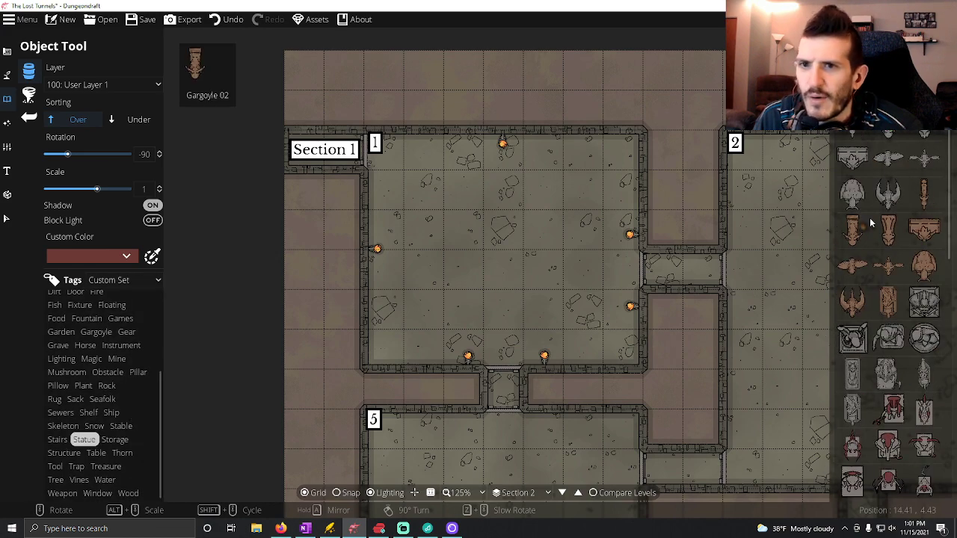
left_click(852, 157)
scroll(603, 320, "down", 6)
scroll(609, 343, "down", 3)
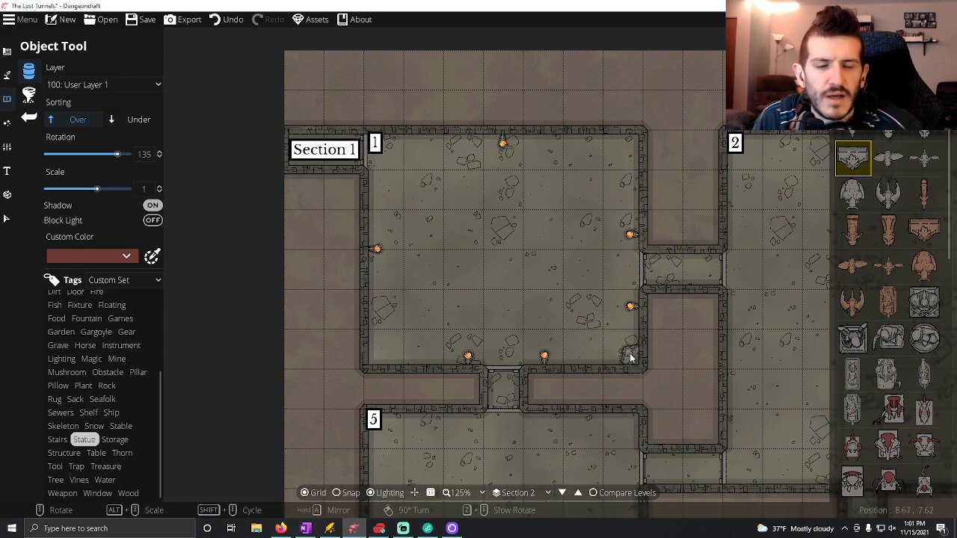
scroll(609, 164, "down", 6)
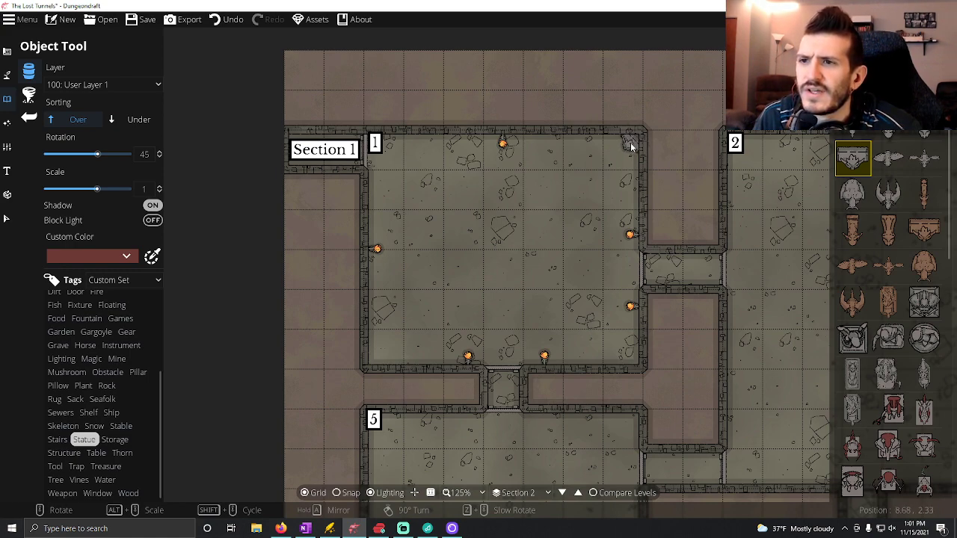
left_click(630, 145)
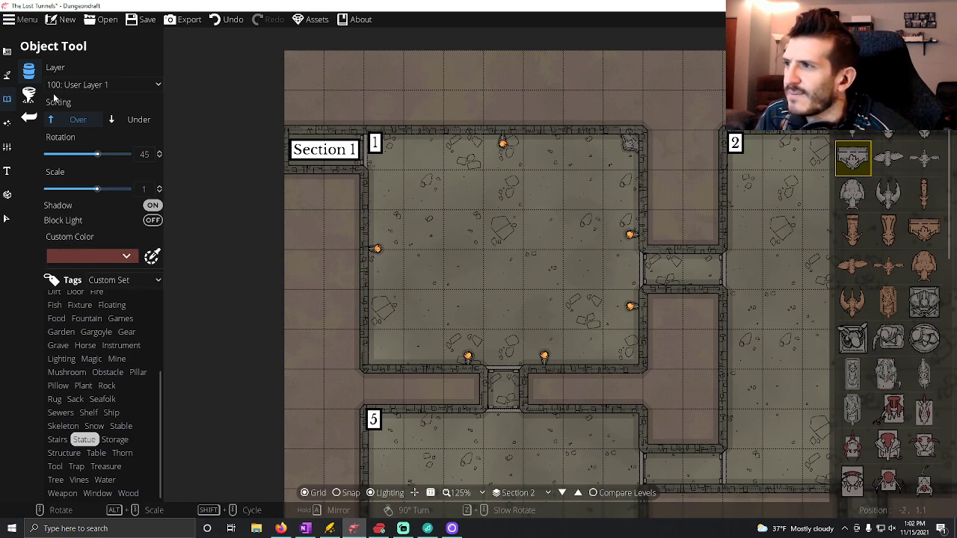
Use the Light Tool with range 1.5 to place a light on each of Room 1's six wall torches.
left_click(7, 122)
left_click(52, 95)
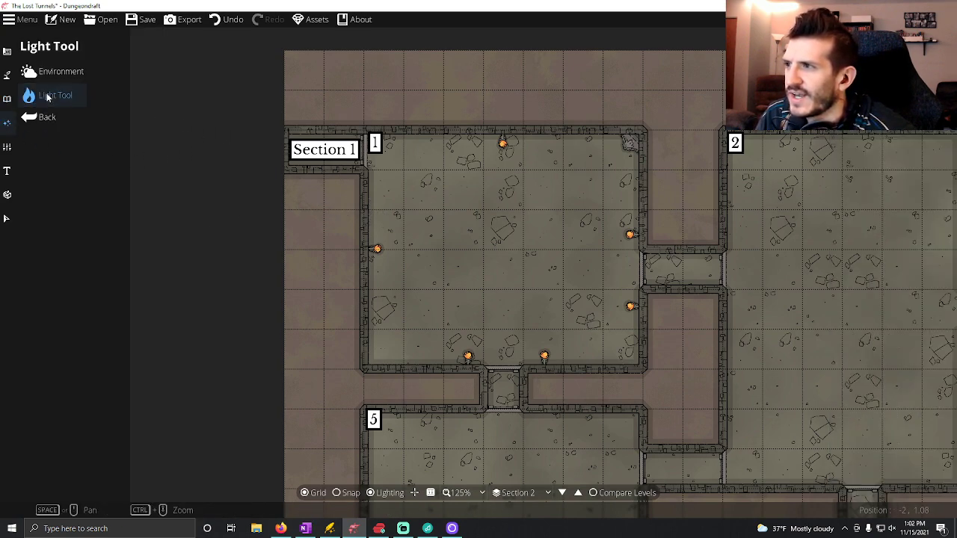
scroll(377, 251, "down", 7)
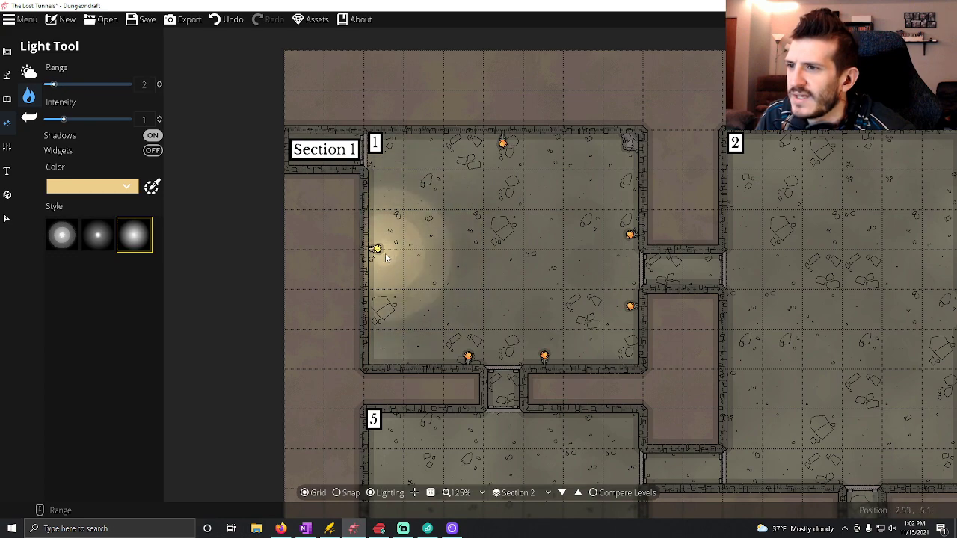
left_click(377, 250)
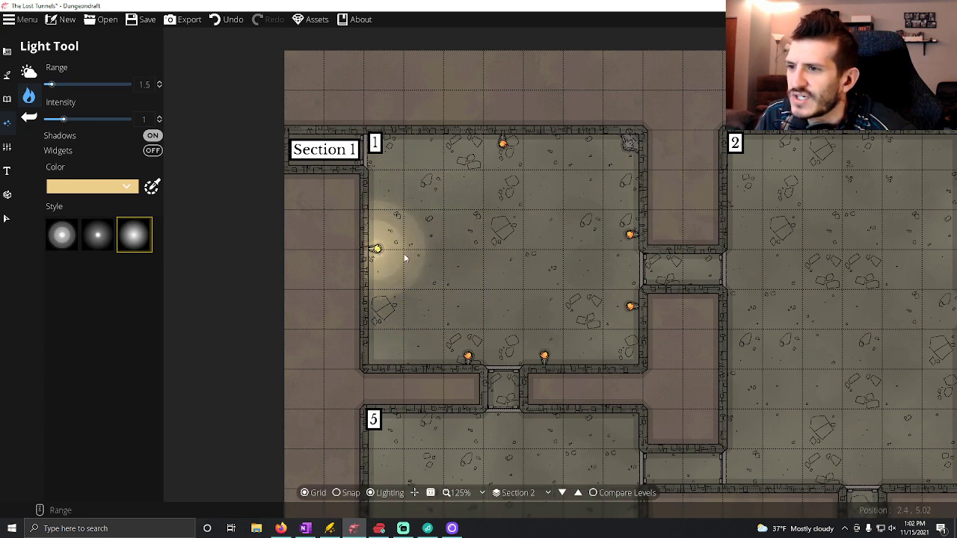
left_click(503, 146)
left_click(630, 234)
left_click(630, 306)
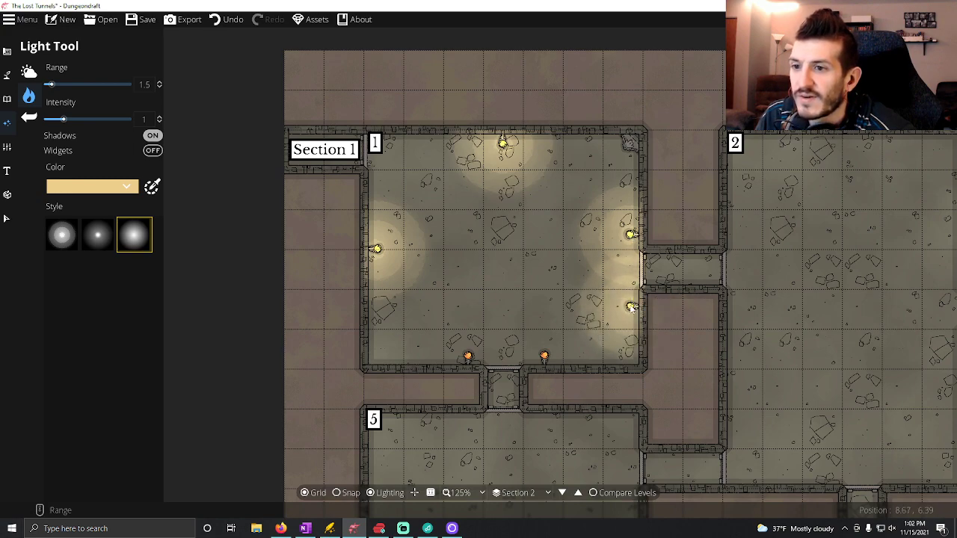
left_click(545, 357)
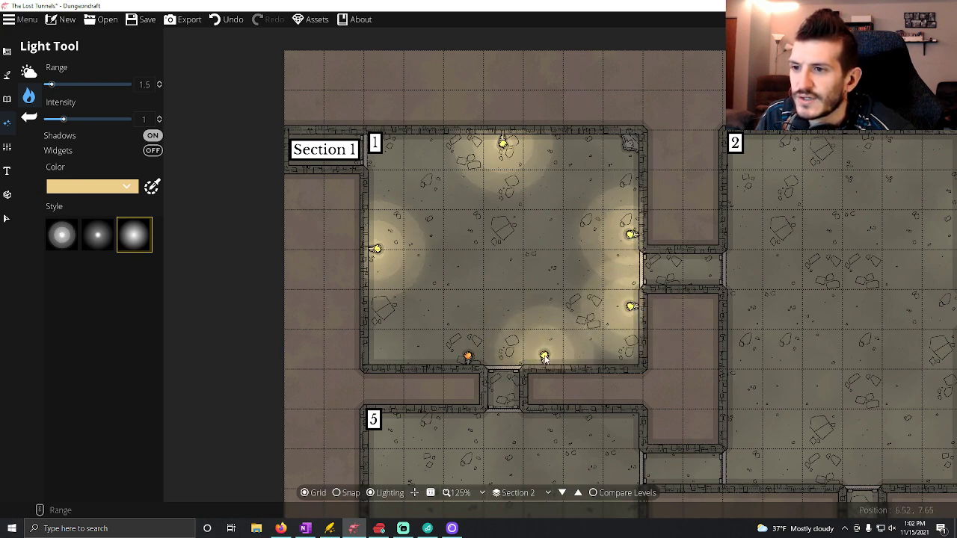
left_click(467, 357)
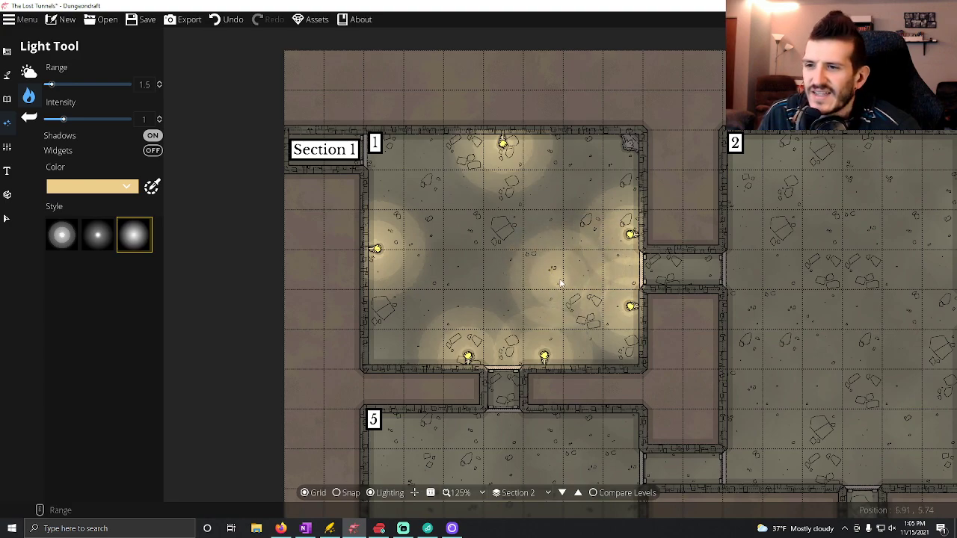
Examine Section 2's Room 2 on the map, and switch to the Lost Tunnels page in OneNote.
left_click_drag(533, 306, 470, 299)
left_click_drag(540, 277, 499, 279)
left_click_drag(566, 256, 538, 251)
left_click_drag(717, 310, 561, 281)
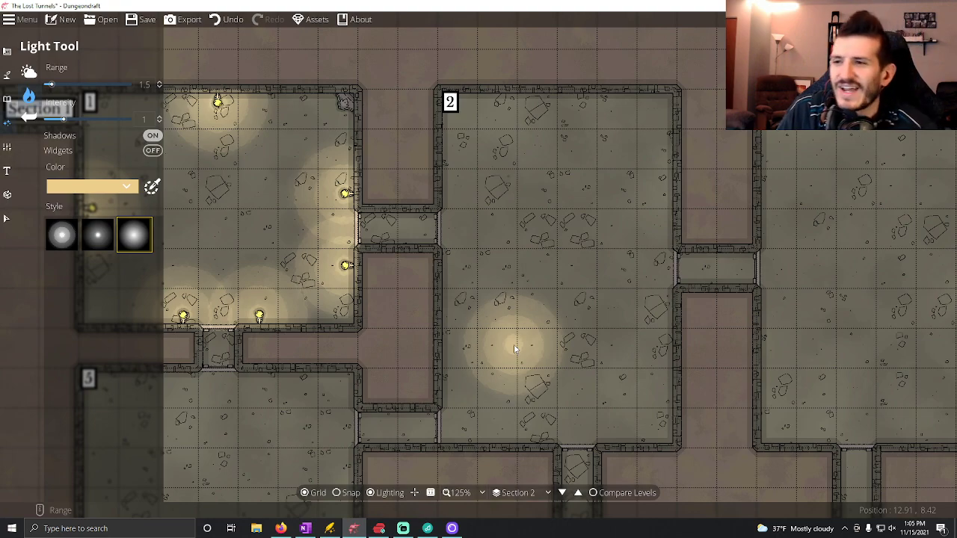
left_click_drag(576, 289, 500, 284)
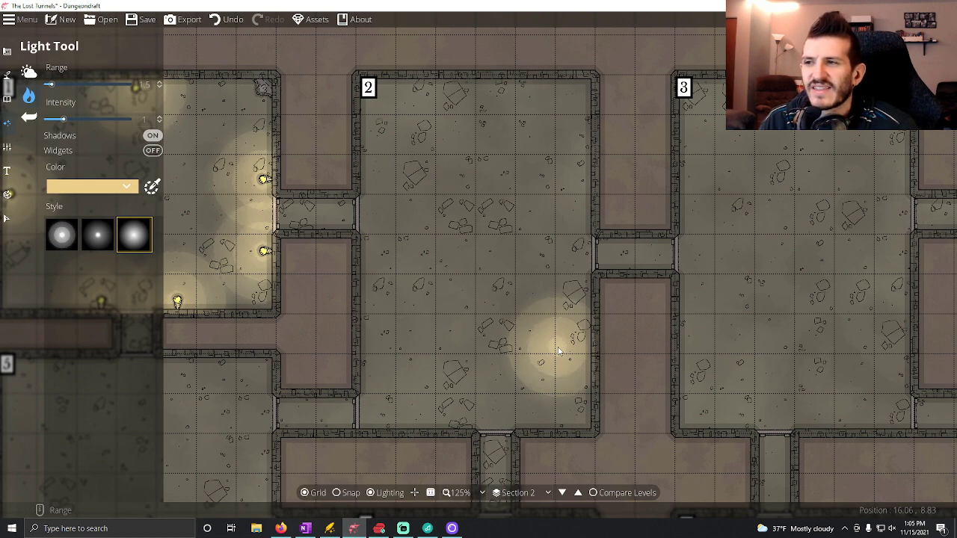
left_click(306, 528)
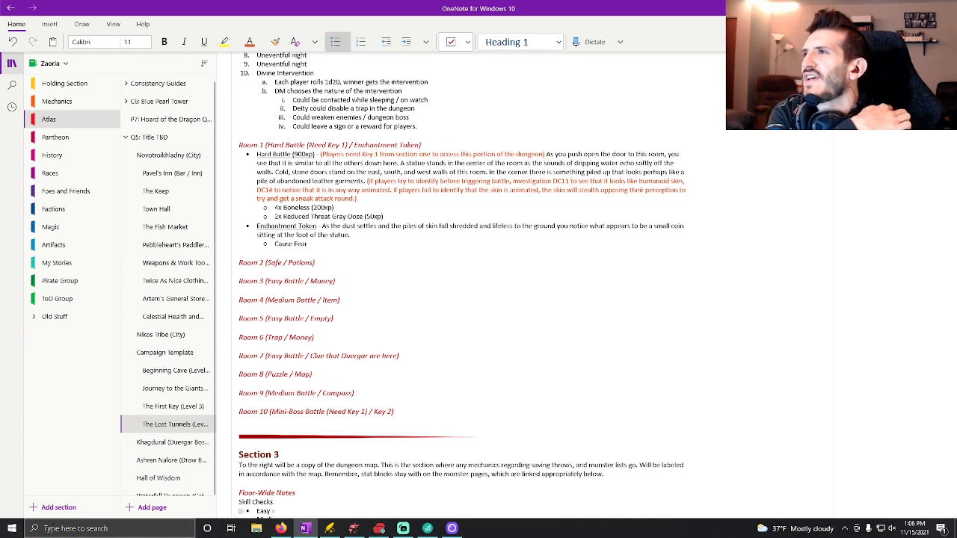
left_click(8, 532)
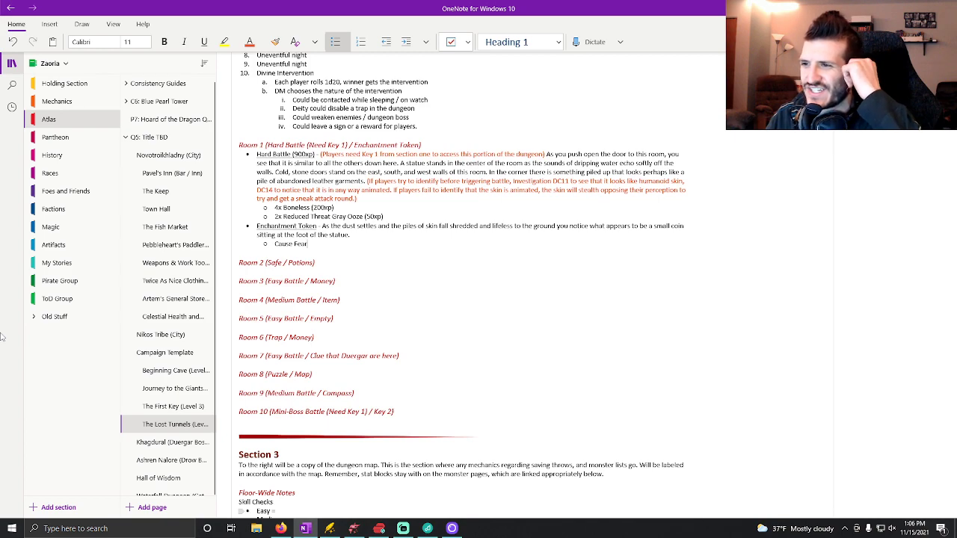
Add a bullet under the Room 2 (Safe / Potions) heading with an underlined "Safe" label followed by a plain dash.
left_click(338, 260)
key("Return")
left_click(335, 42)
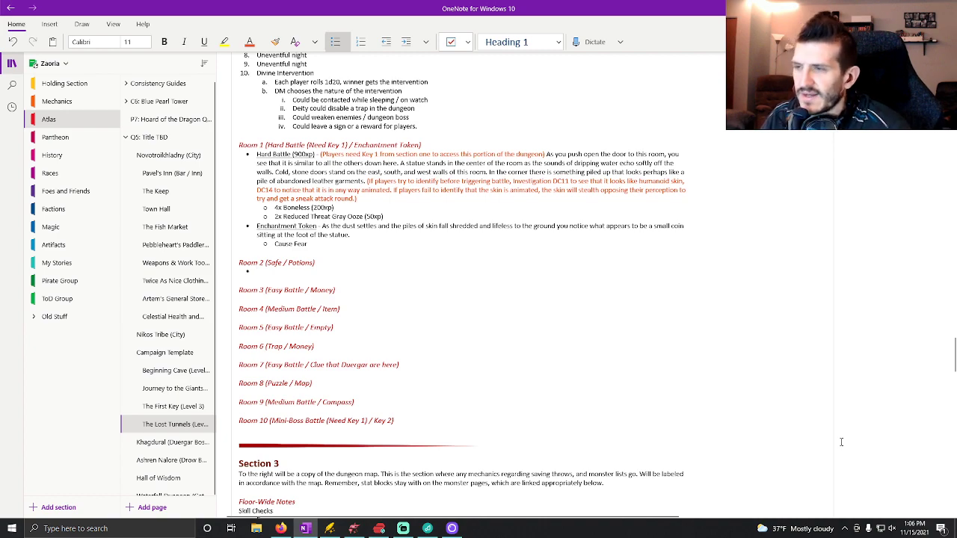
key("ctrl+u")
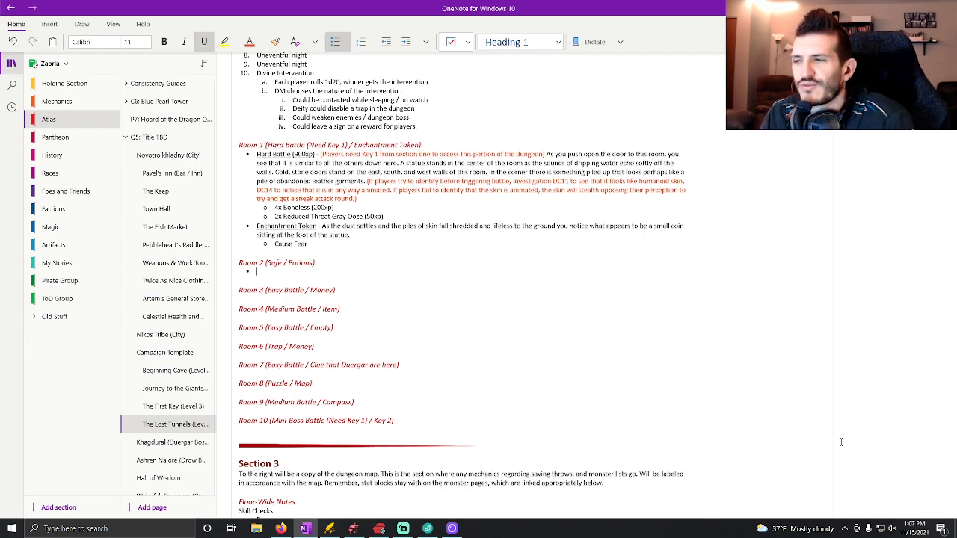
type("Safe")
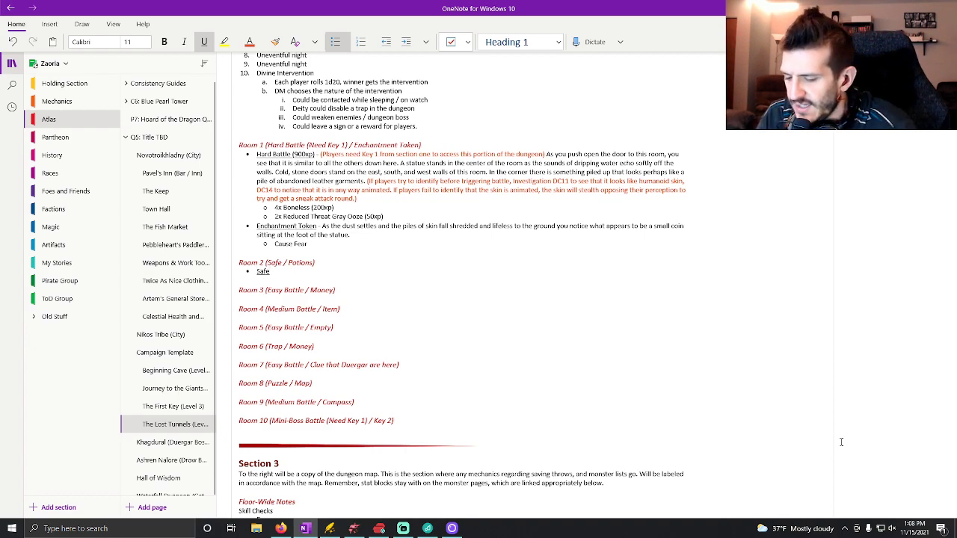
key("ctrl+u")
type("-")
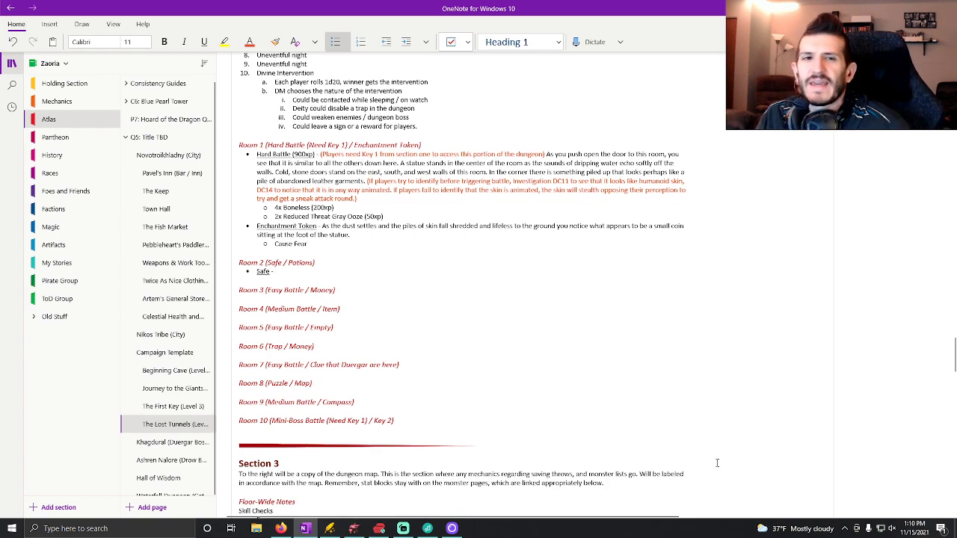
Check the floor-wide notes and begin Room 2's Safe description with "As you enter this room, a strange sense of".
scroll(604, 333, "up", 5)
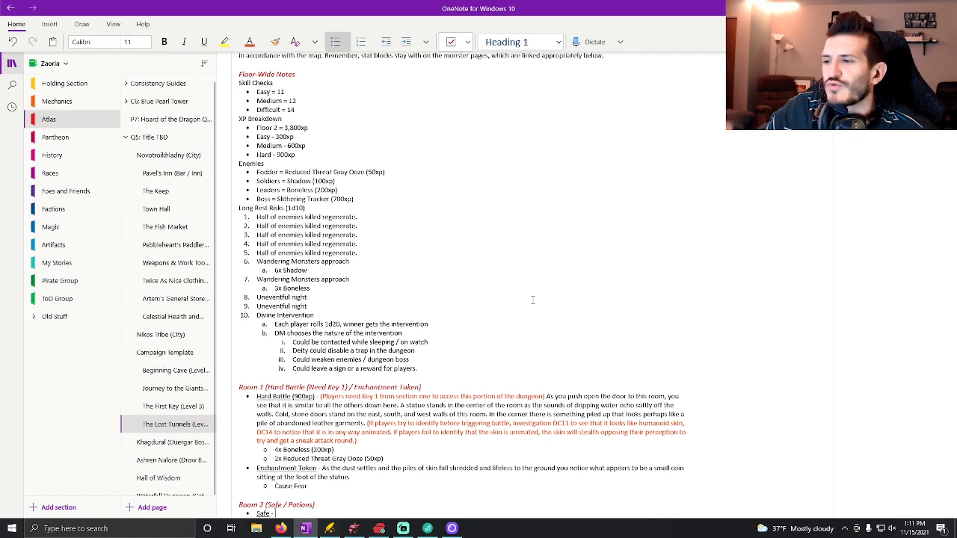
scroll(532, 300, "down", 3)
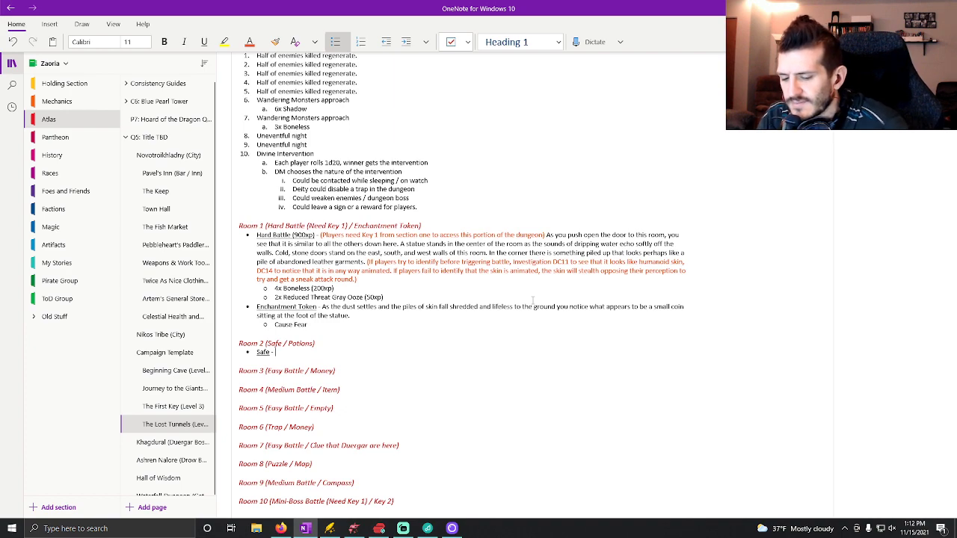
type("Ass")
key("BackSpace")
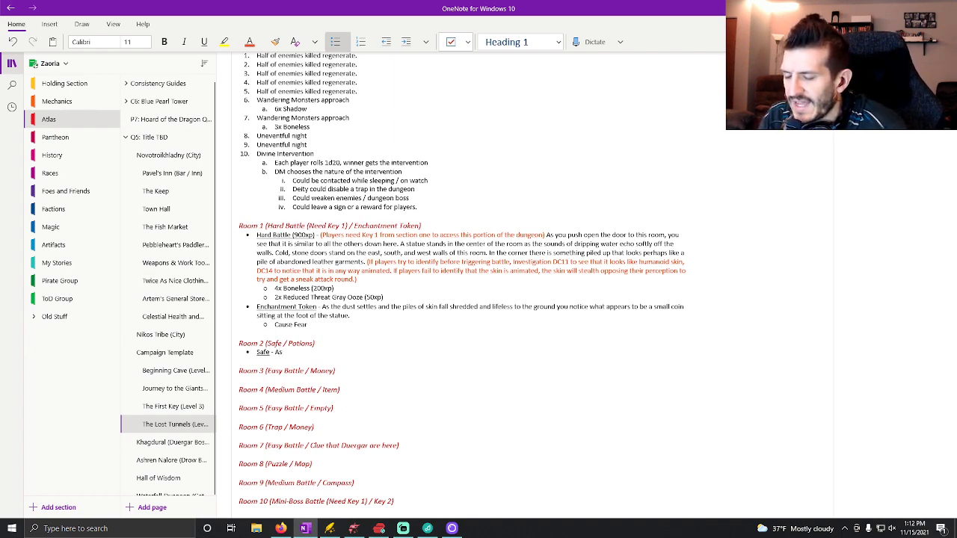
type("you enter this ro")
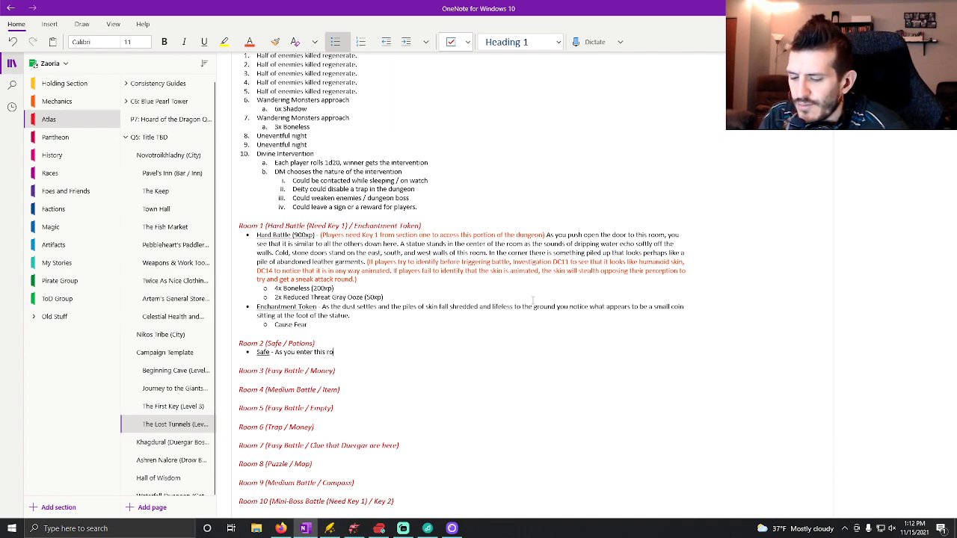
type("om, a sense of")
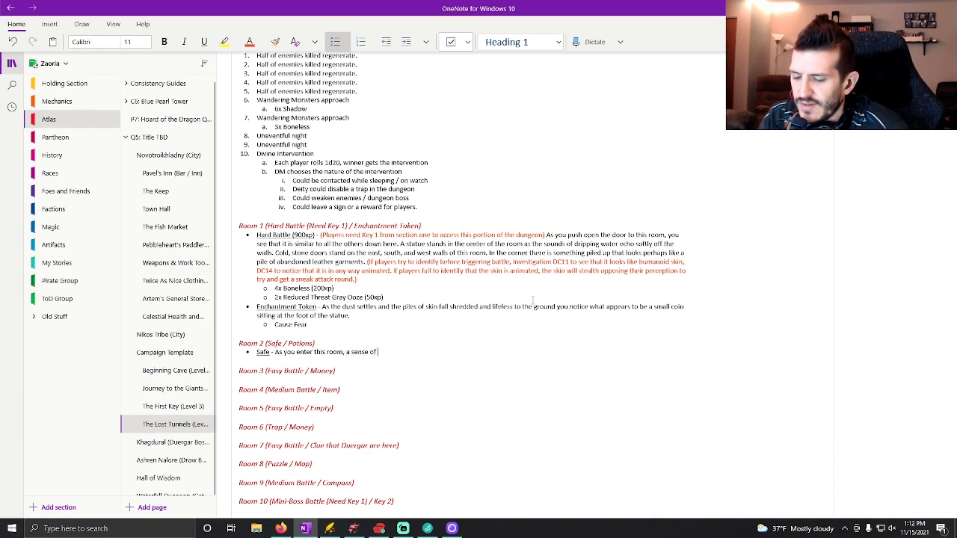
key("ctrl+BackSpace")
key("ctrl+BackSpace")
type("strange sense of")
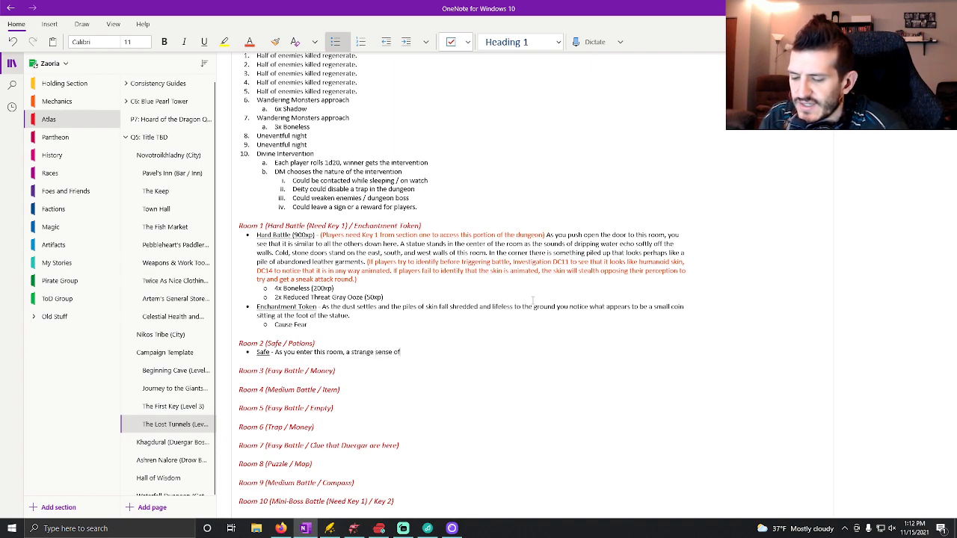
type(" calm washes over you. There is no visual")
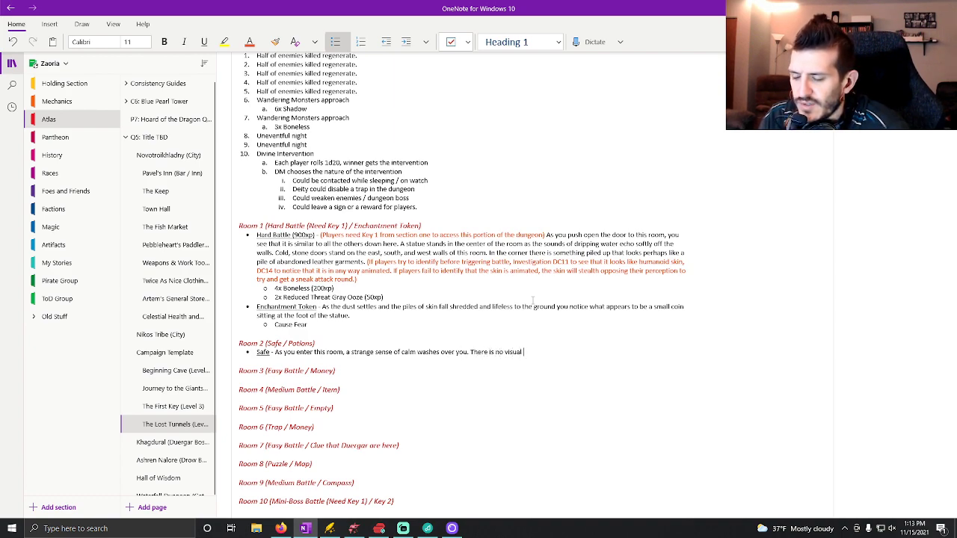
type(" differ")
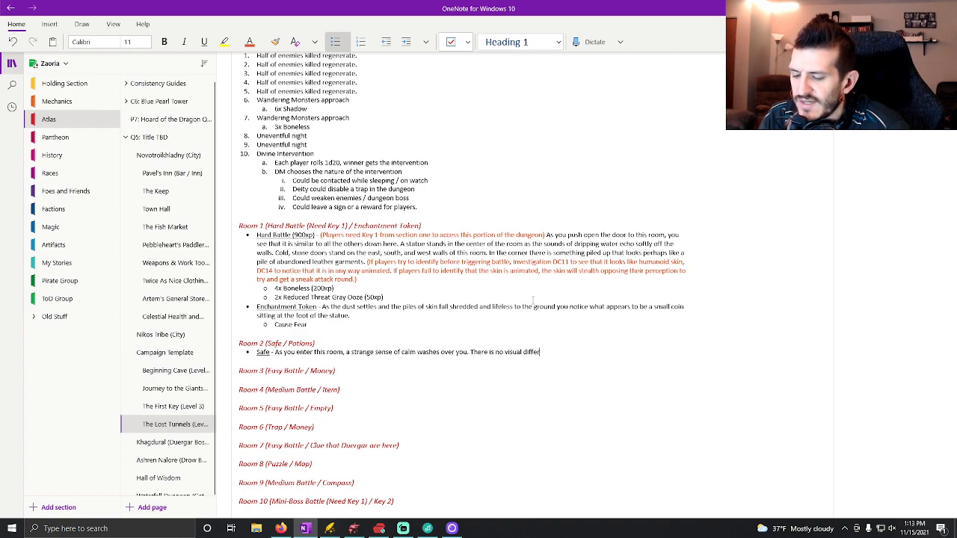
type("ence between thi")
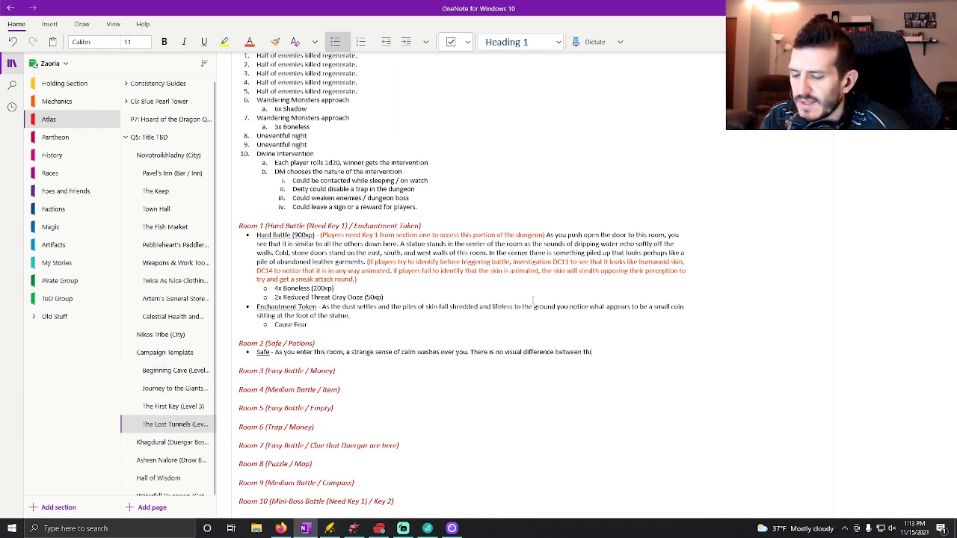
type("s room and the")
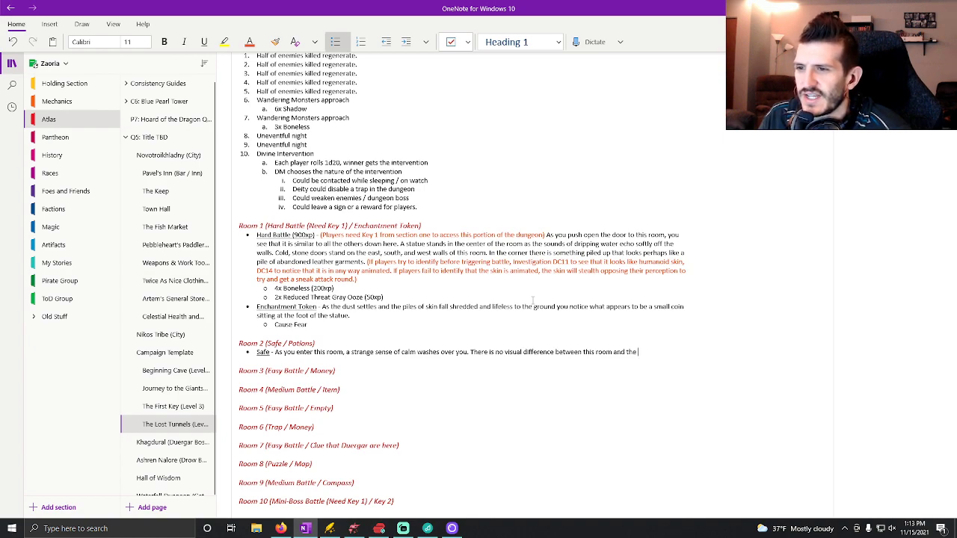
Finish the sentence with "rest other than the statue, which, in this room, appears to have an almost angelic glow about it.".
type("re")
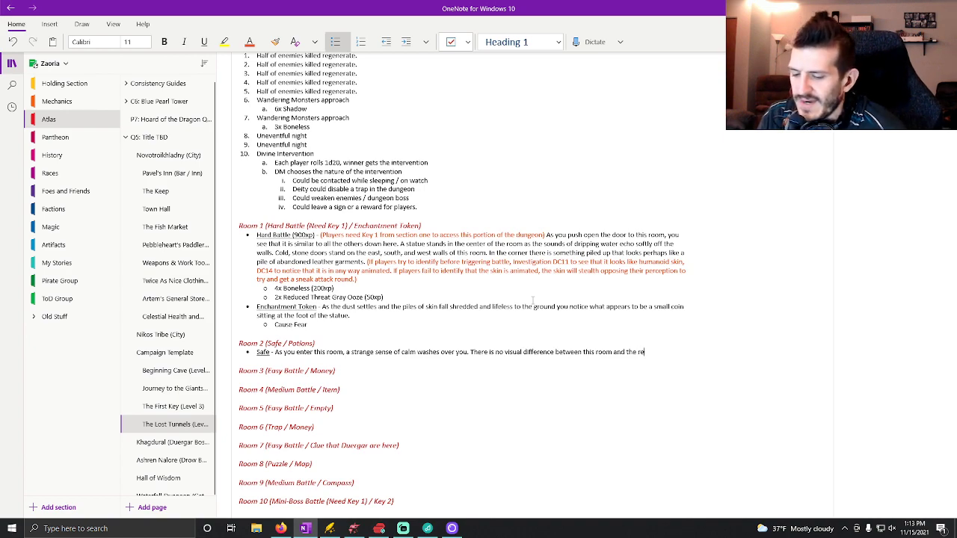
type("st other than ")
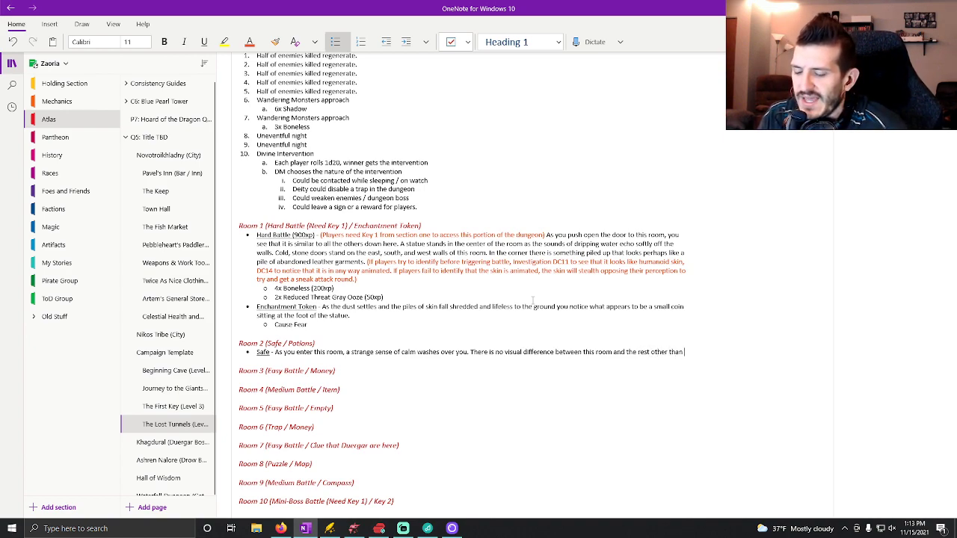
type("the statue, whi")
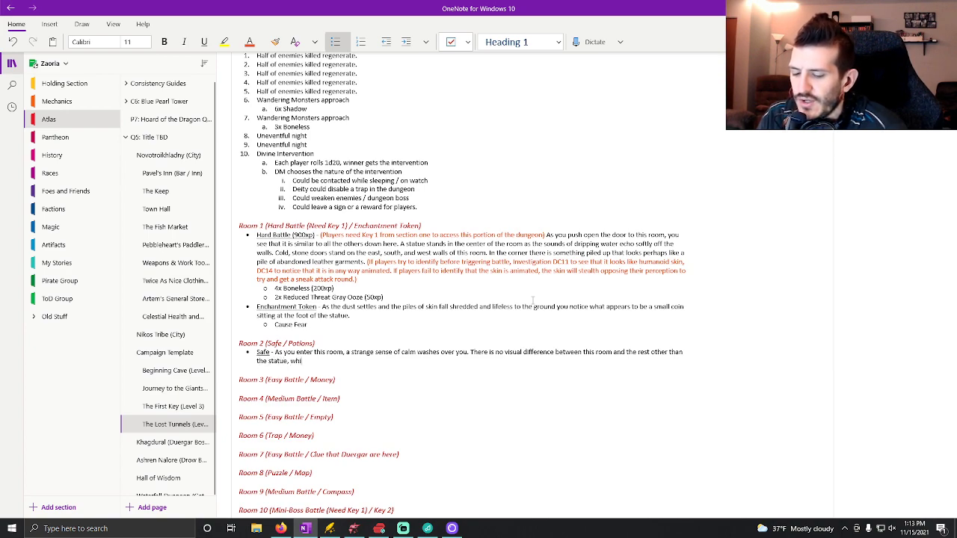
type("ch i, ")
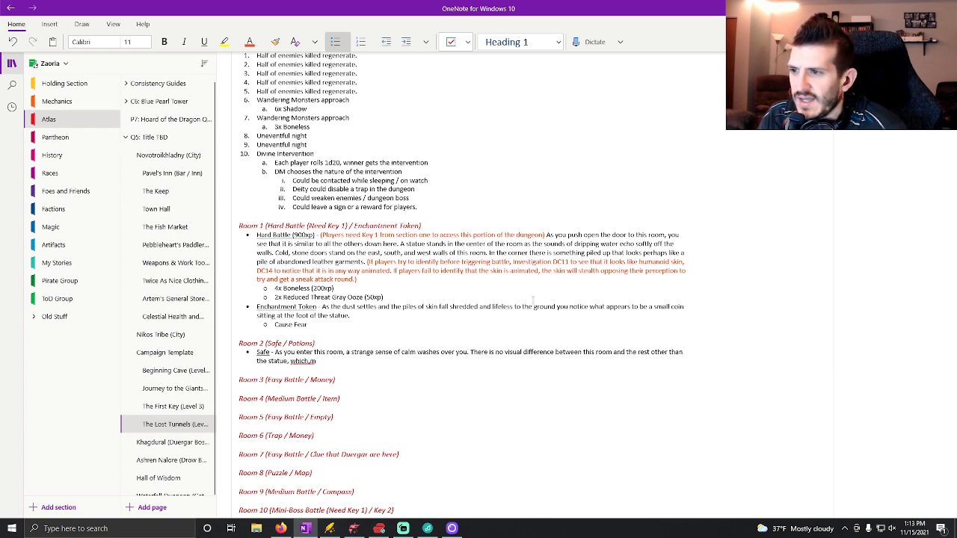
type("in this r")
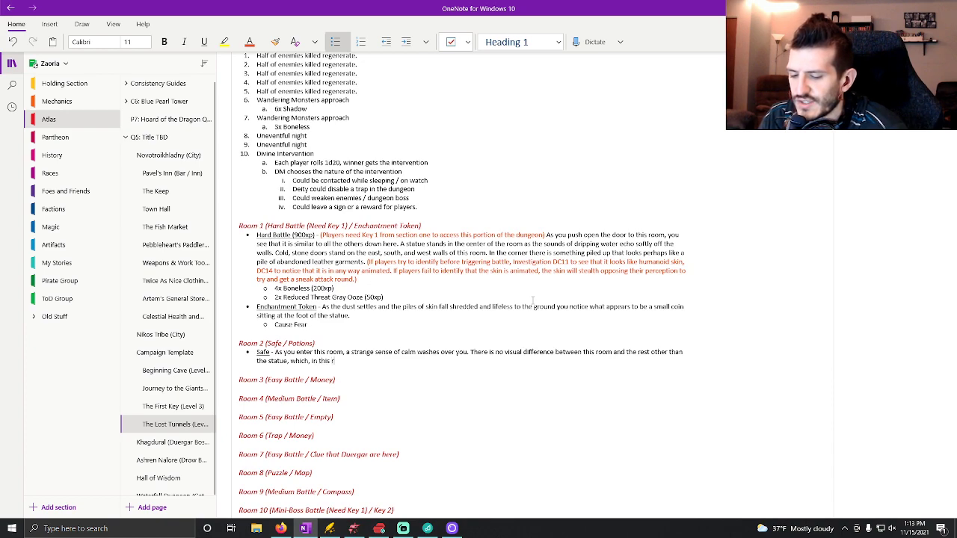
type("oom, appe")
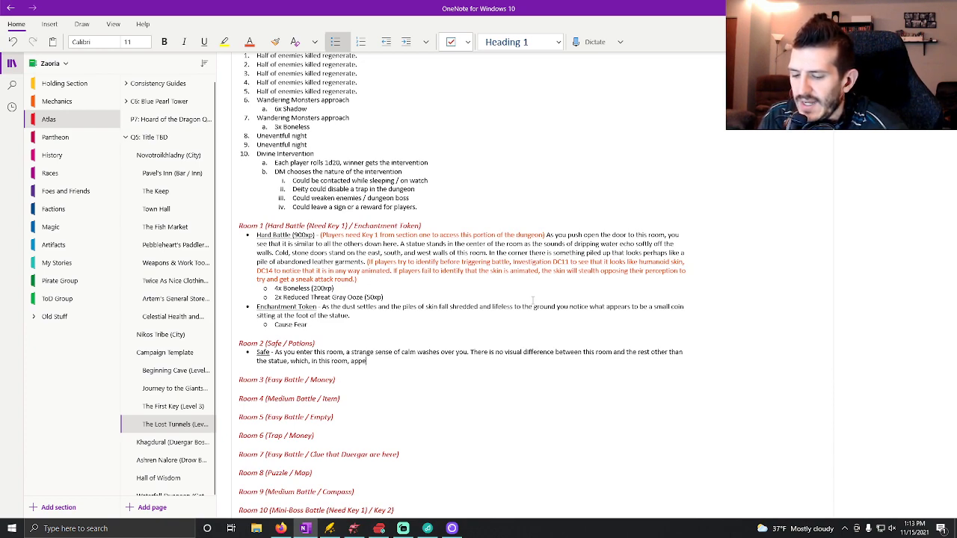
type("ars to have an alm")
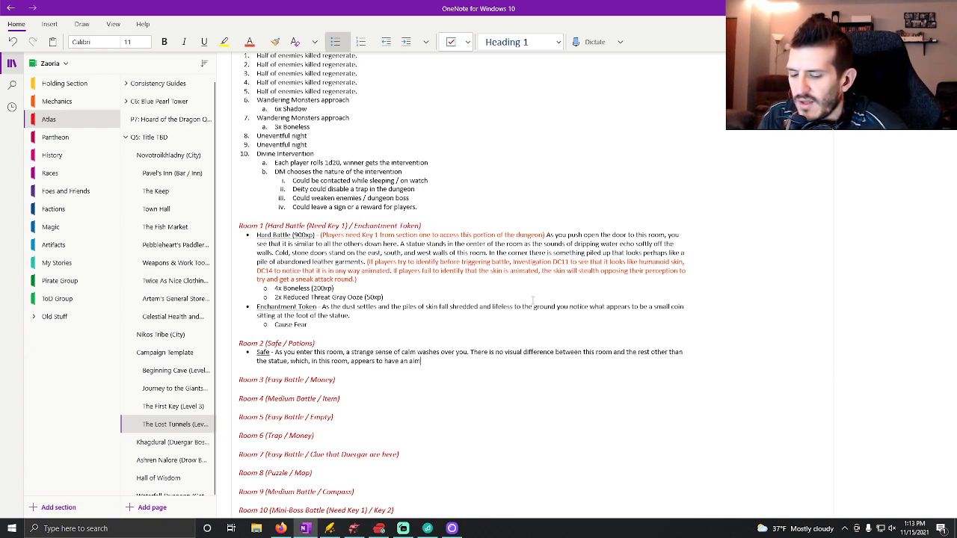
type("ost angelic glow about it.")
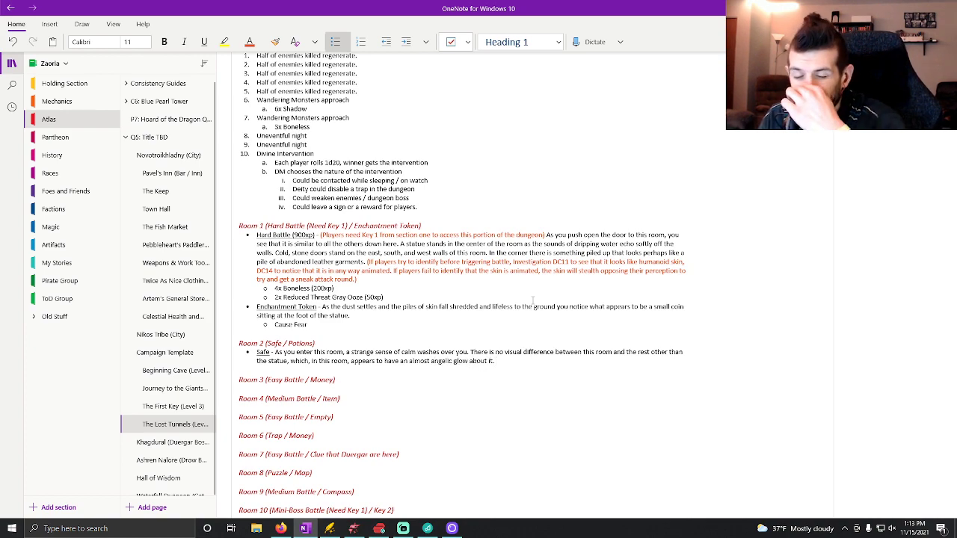
type(" The stat")
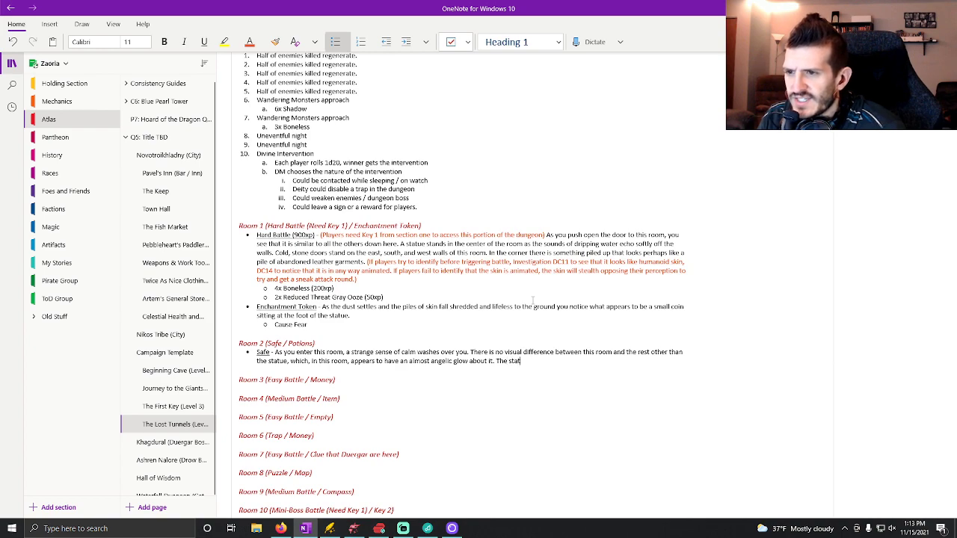
type("ue is hold")
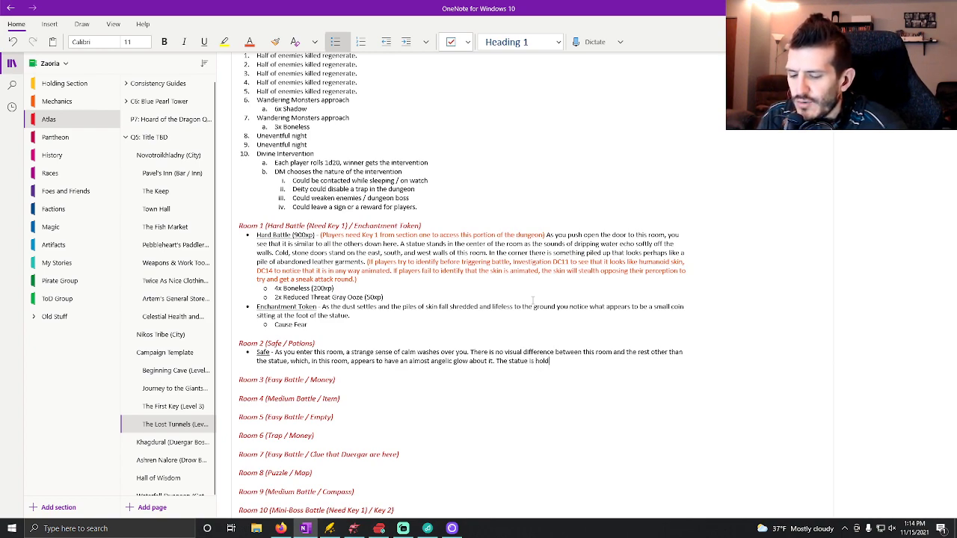
type("ing a tray, up")
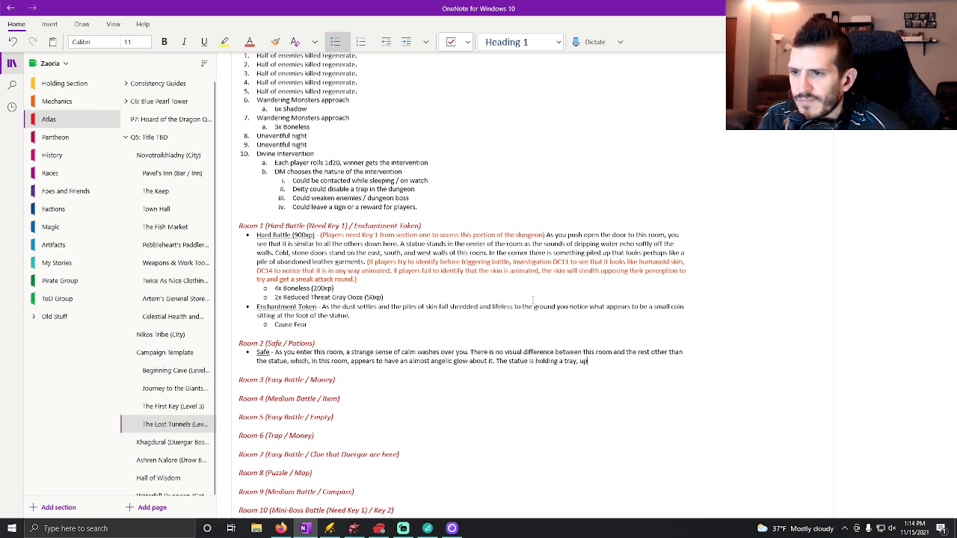
type("on which sit")
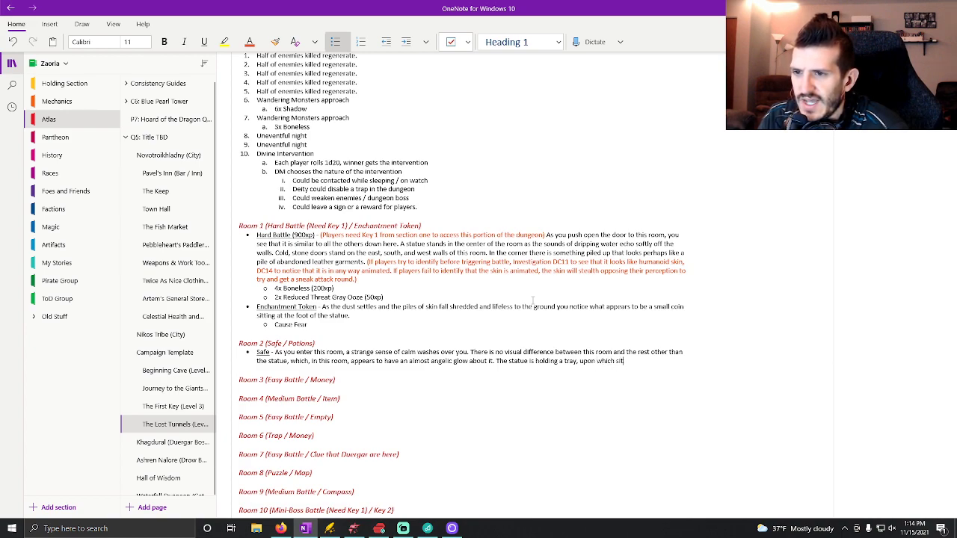
type(" five different pottles")
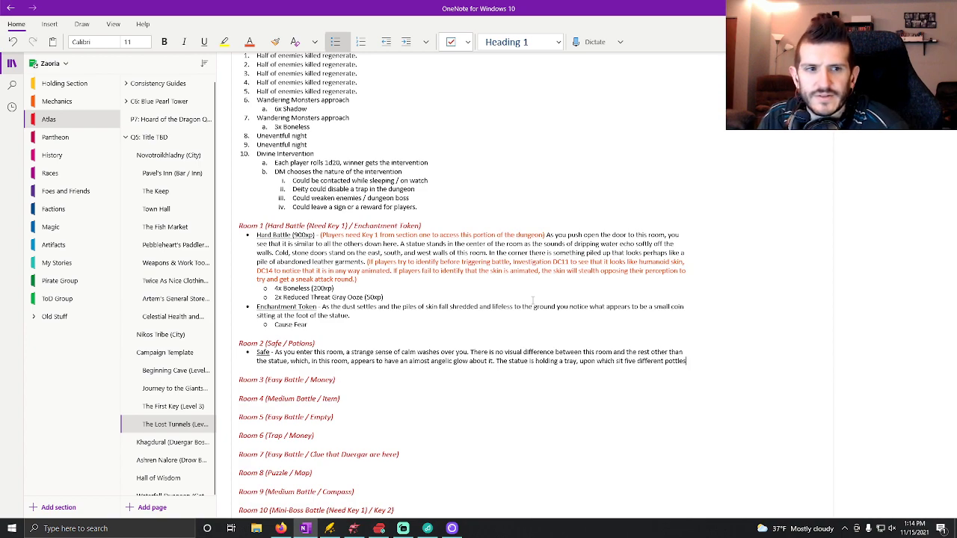
type(" of potions")
End Room 2's Safe description with "The statue is holding a tray, upon which sit five different pottles of potion.".
key("BackSpace")
type(".")
Add a second bullet under Room 2 containing only the underlined label "Potions", without a trailing dash.
key("Return")
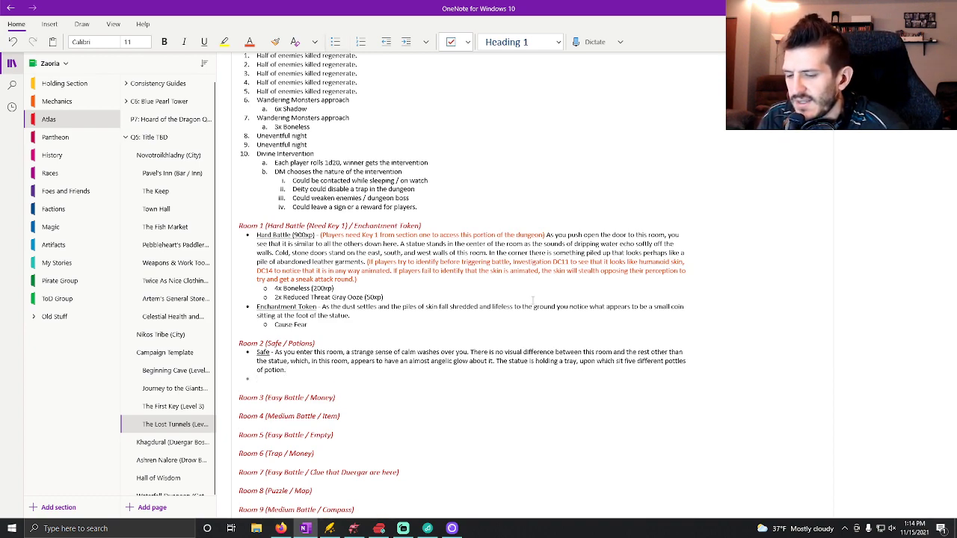
key("ctrl+u")
type("Potions")
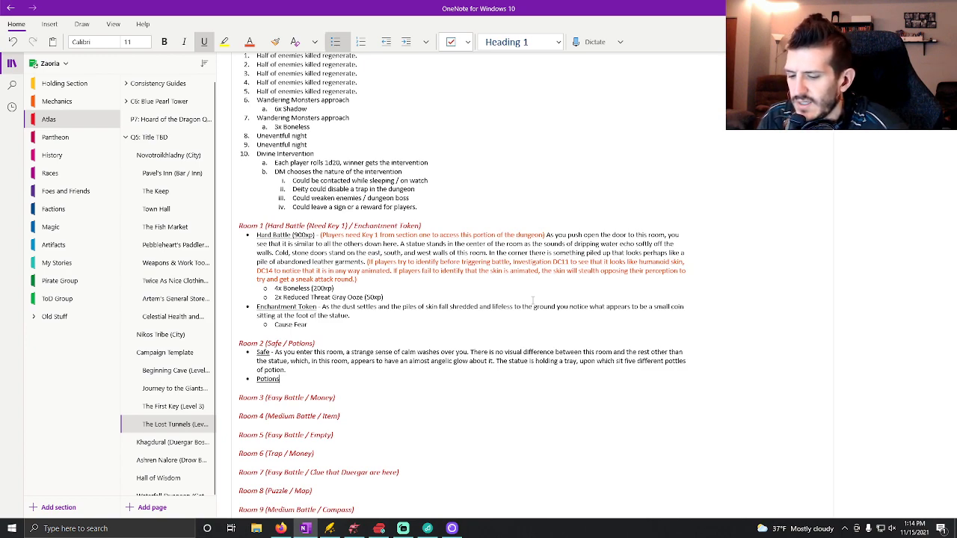
key("ctrl+u")
type("-")
key("Return")
key("Tab")
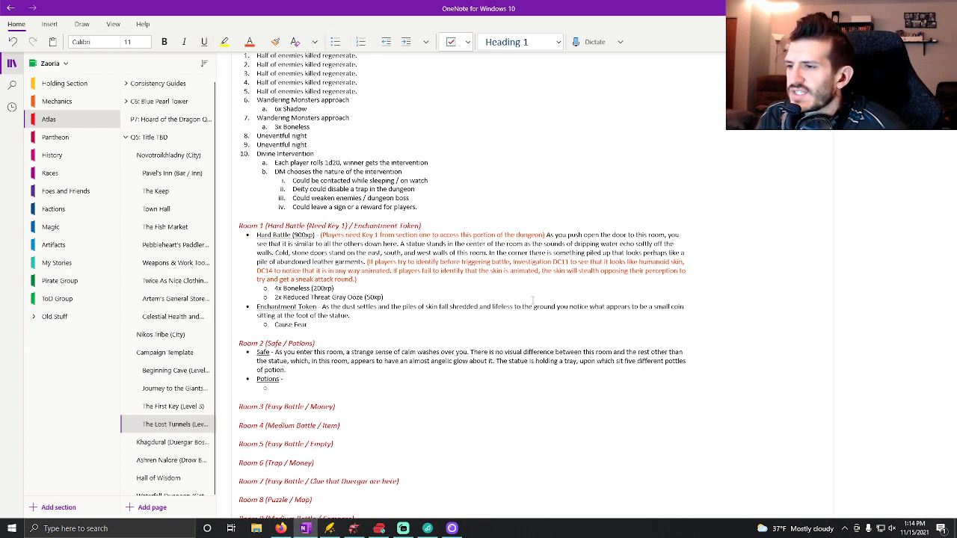
key("BackSpace")
key("BackSpace")
key("BackSpace")
key("BackSpace")
Add a sub-bullet reading "3x Healing potions" beneath Room 2's Potions label.
key("Return")
key("Tab")
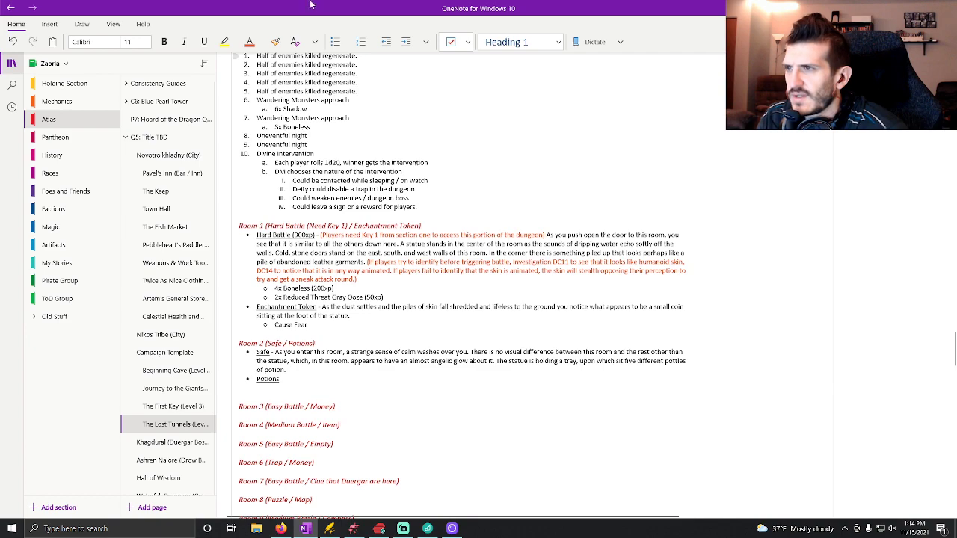
type("3")
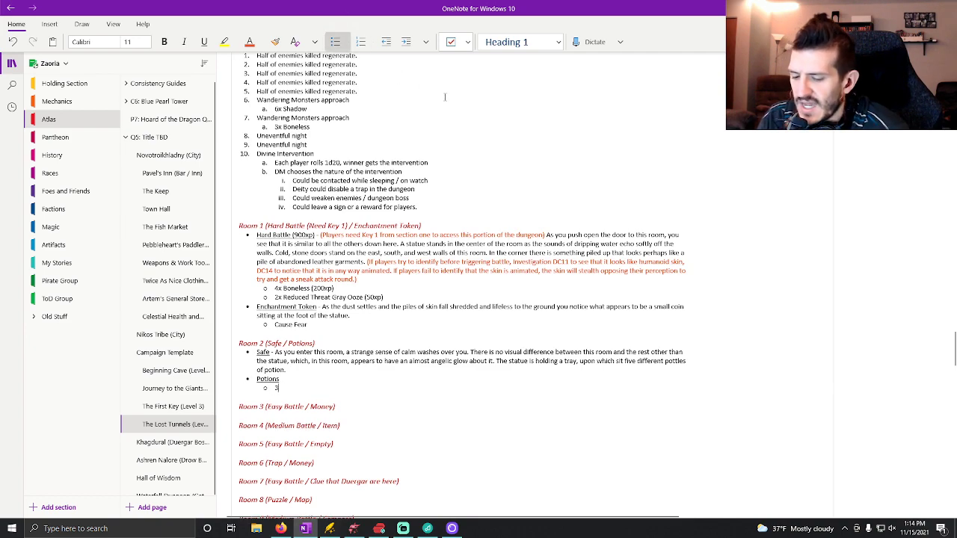
type("x Heal")
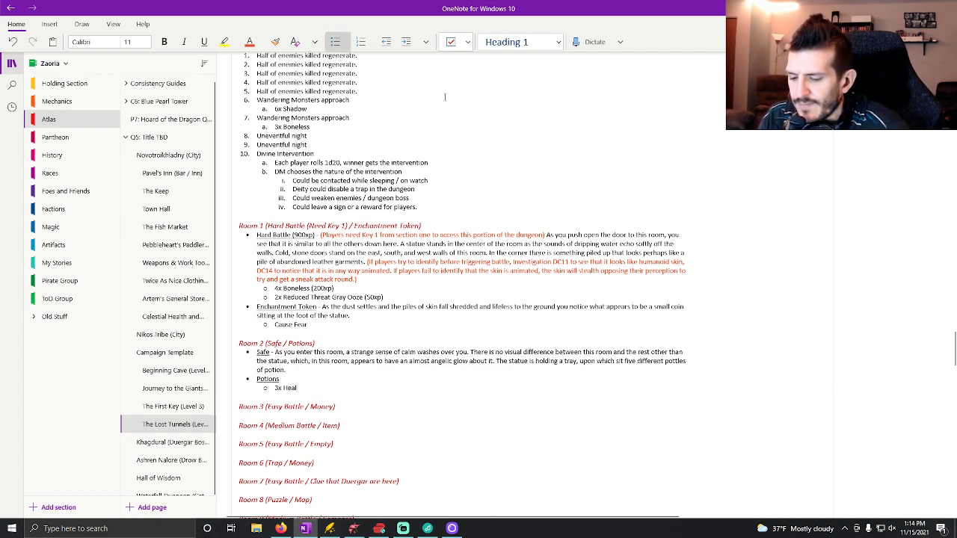
type("ing potions")
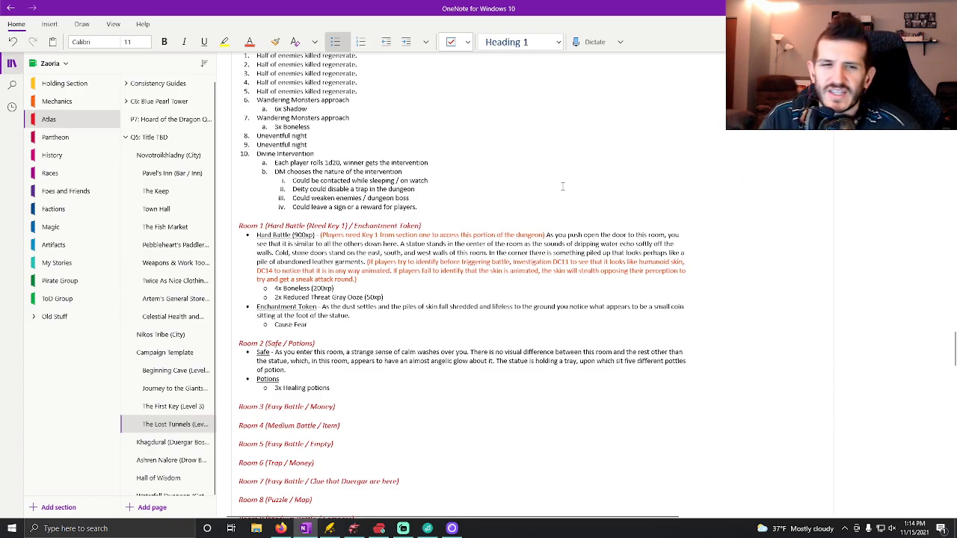
Look through the other sections' room notes and stat blocks for the potions list in Section 1's Room 8.
scroll(539, 187, "down", 15)
scroll(540, 202, "down", 10)
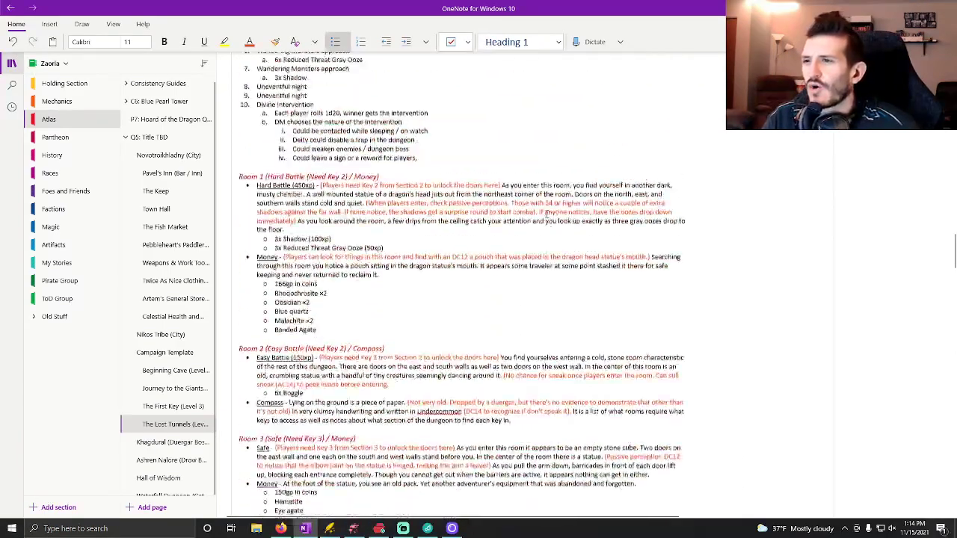
scroll(539, 180, "up", 10)
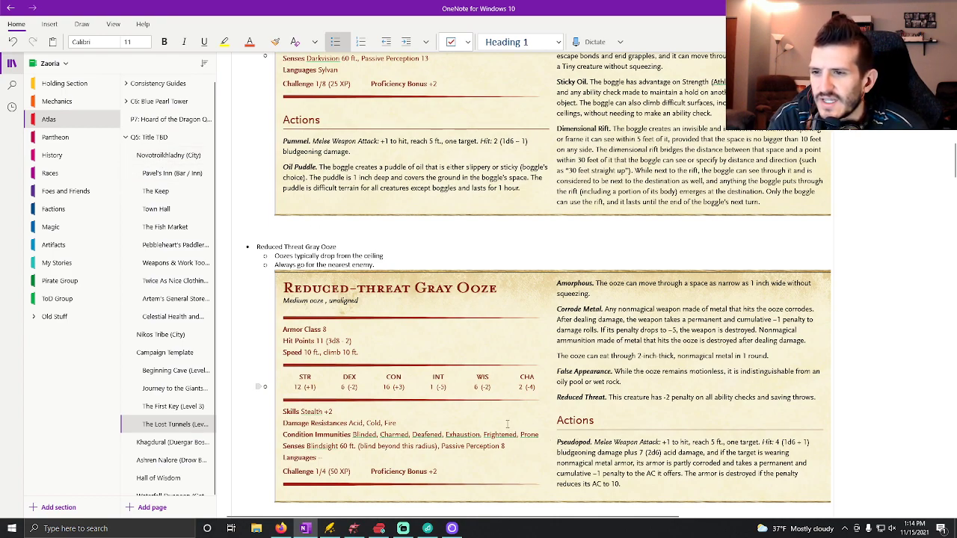
scroll(507, 424, "up", 4)
scroll(508, 426, "down", 3)
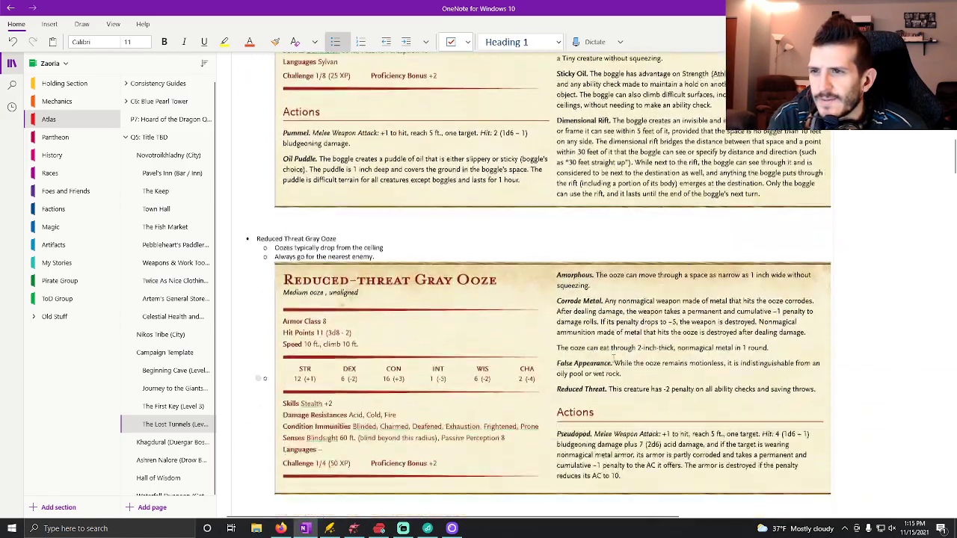
scroll(610, 357, "down", 20)
scroll(601, 357, "down", 10)
scroll(598, 357, "up", 6)
scroll(594, 358, "up", 12)
scroll(568, 346, "down", 9)
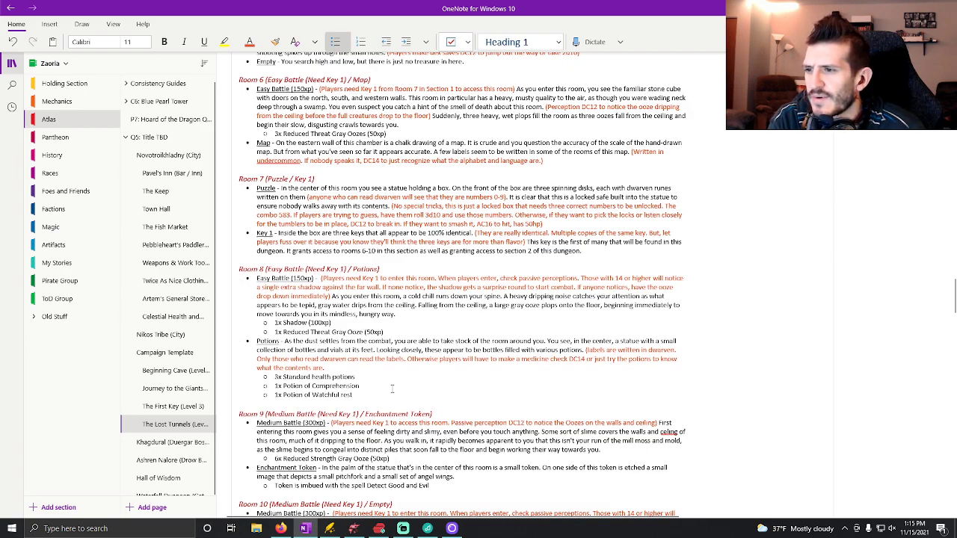
scroll(391, 387, "down", 8)
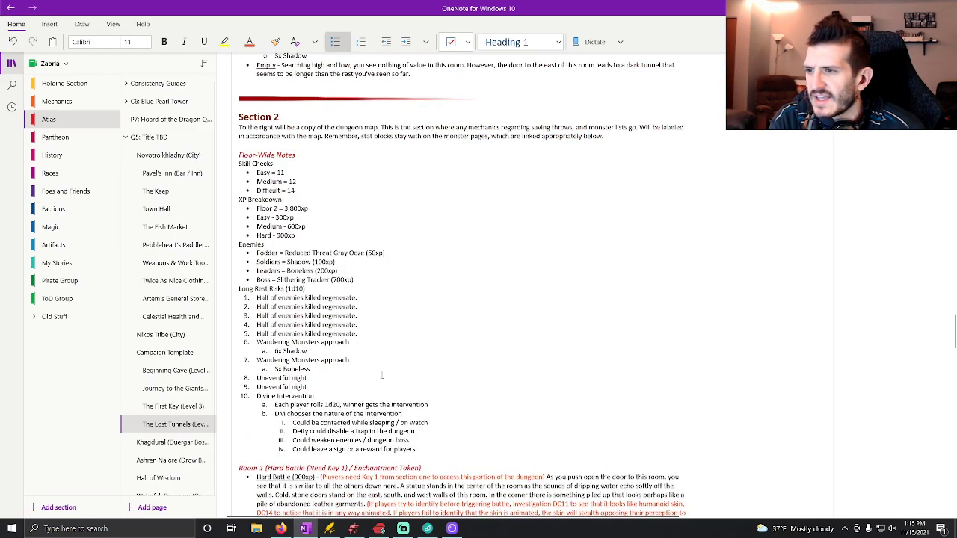
scroll(387, 373, "down", 4)
scroll(367, 363, "up", 10)
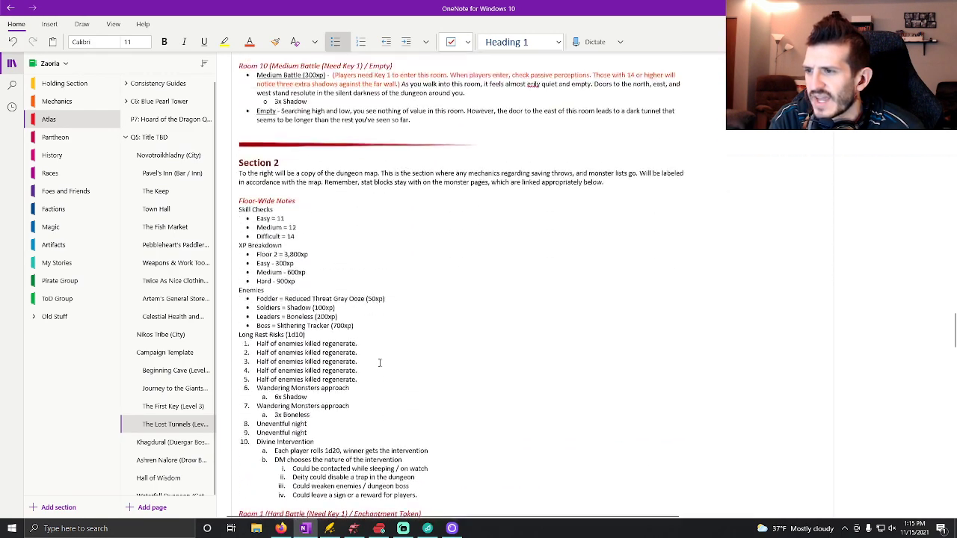
Copy "1x Potion of Comprehension" and "1x Potion of Watchful rest" from Section 1's Room 8 into Section 2's Room 2 Potions list.
left_click_drag(352, 314, 275, 305)
key("ctrl+c")
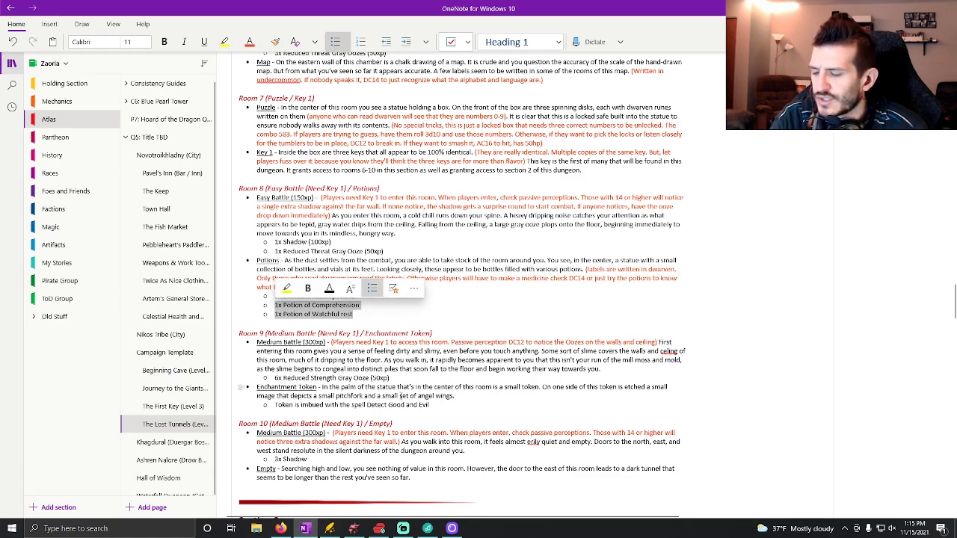
scroll(388, 364, "up", 10)
scroll(388, 359, "down", 4)
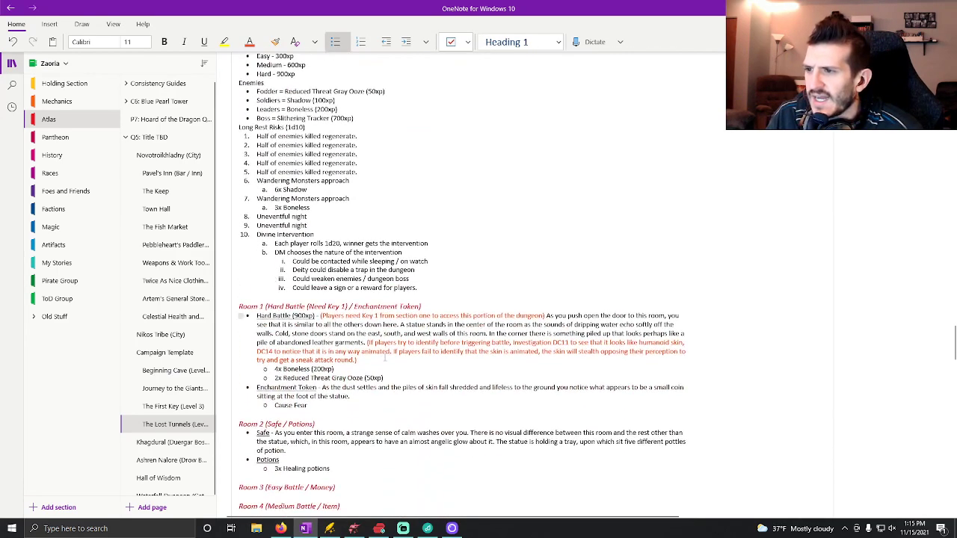
left_click(358, 312)
key("ctrl+v")
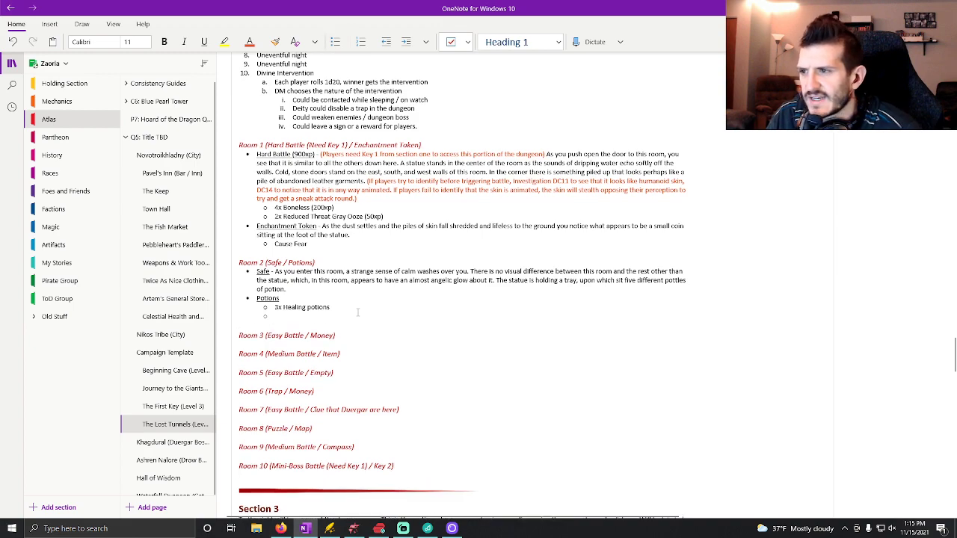
key("BackSpace")
key("BackSpace")
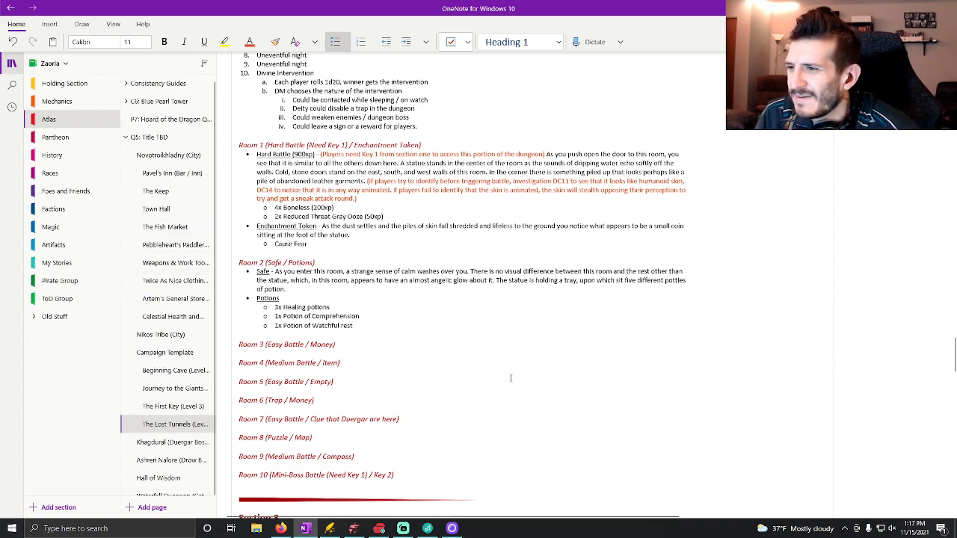
Switch to Dungeondraft and look through the statue objects for one that suits Room 2.
left_click(356, 529)
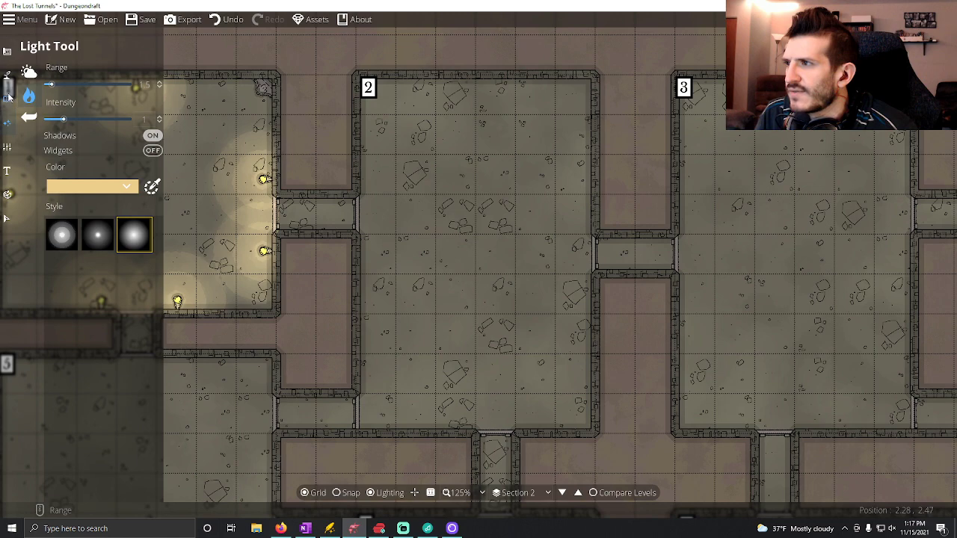
left_click(7, 97)
left_click(48, 93)
left_click(52, 72)
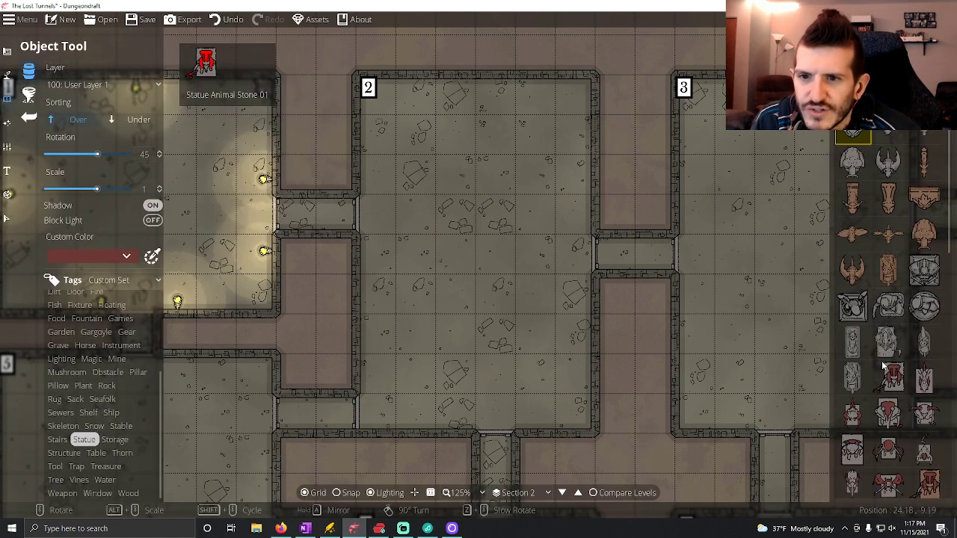
scroll(888, 358, "down", 3)
scroll(891, 374, "down", 6)
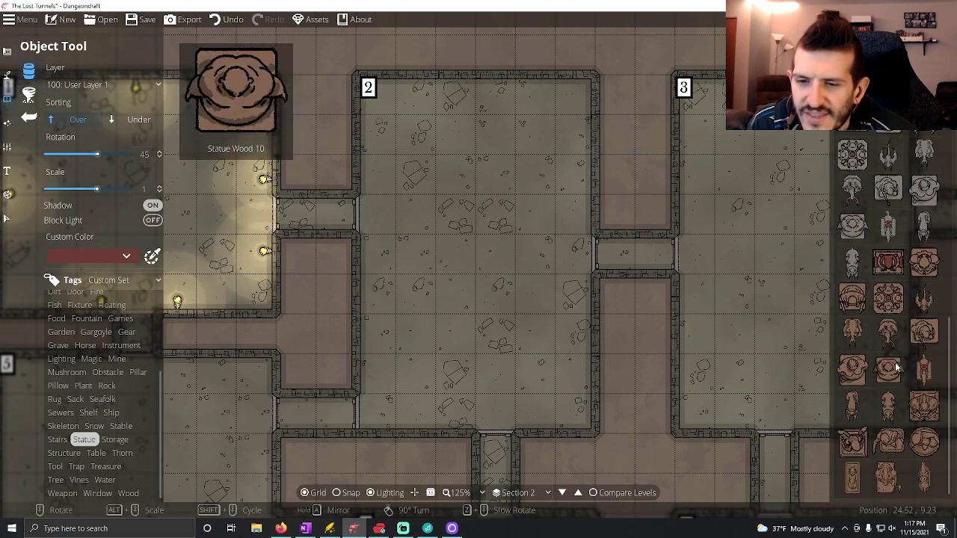
scroll(893, 374, "up", 3)
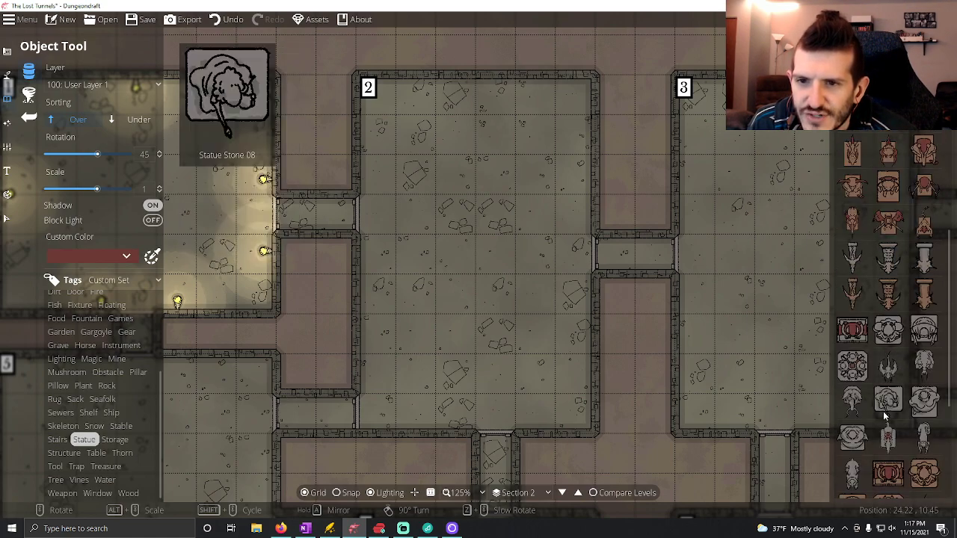
left_click(897, 57)
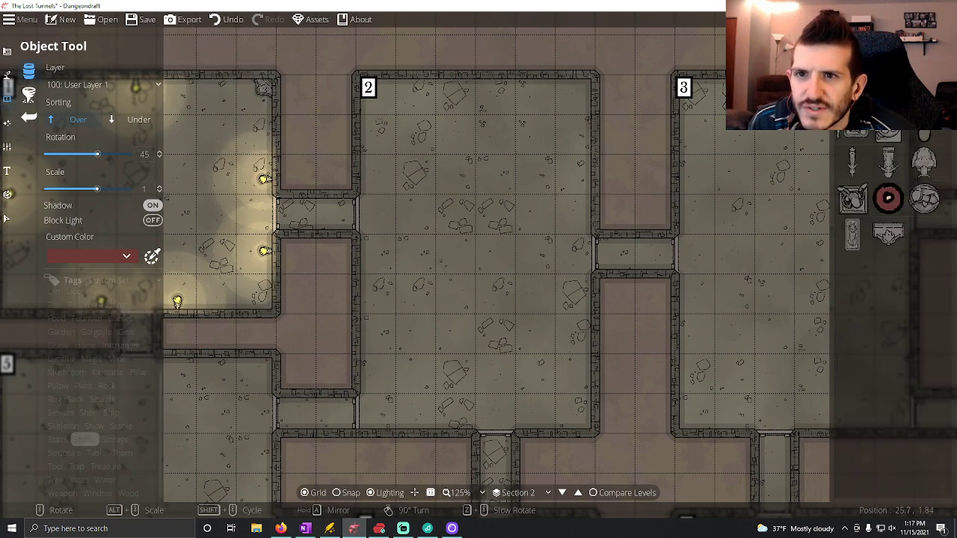
left_click(860, 57)
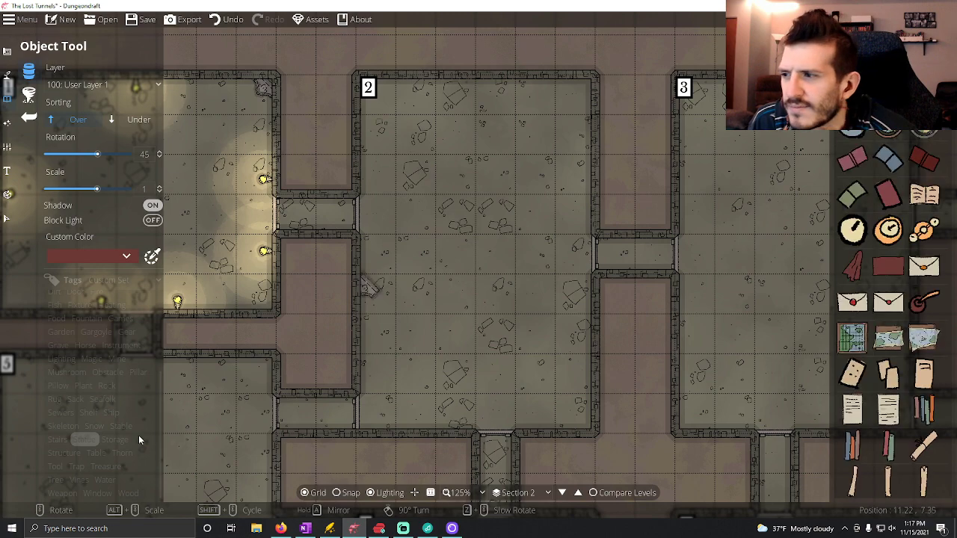
left_click(88, 439)
mouse_move(922, 338)
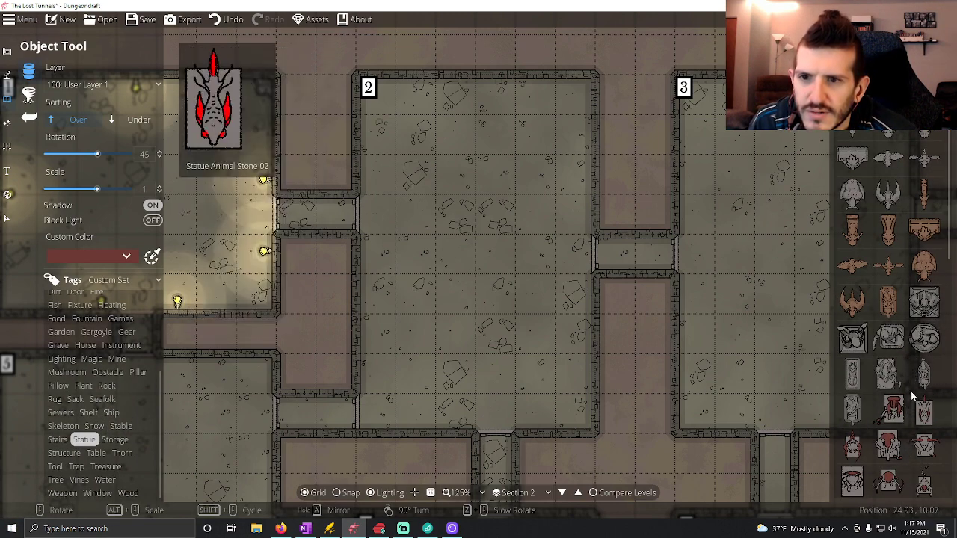
scroll(914, 404, "down", 3)
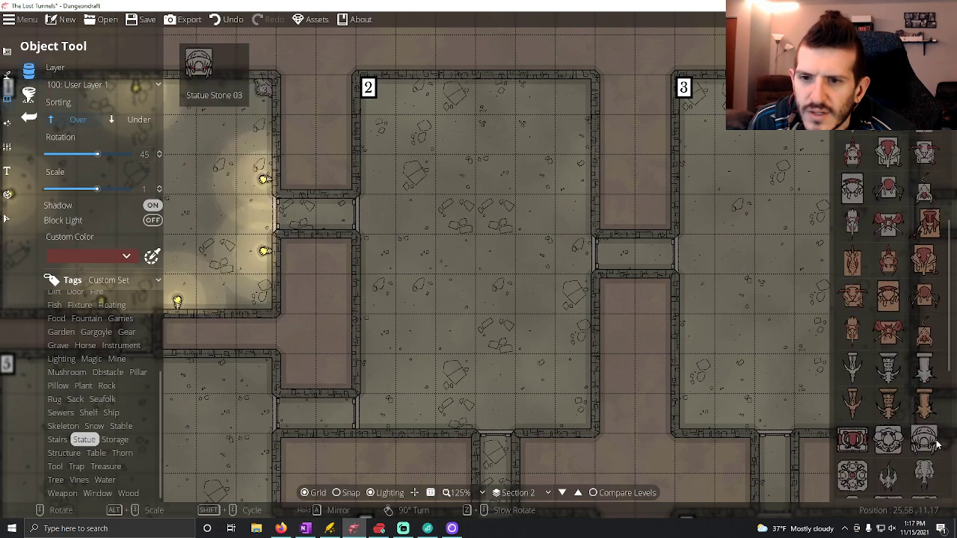
scroll(926, 442, "up", 5)
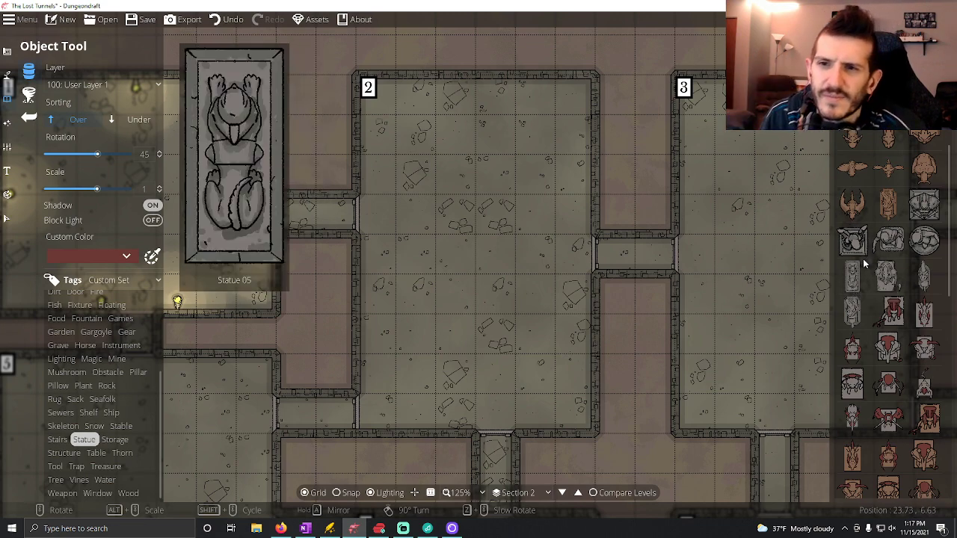
Place the Statue Stone 03 object with a rotation of 0 in the center of Room 2.
left_click(860, 255)
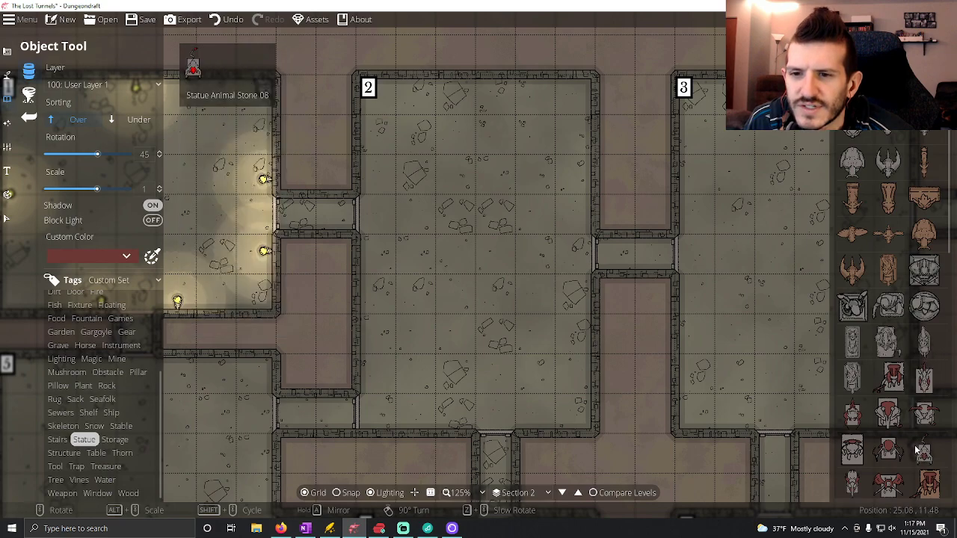
scroll(904, 411, "down", 5)
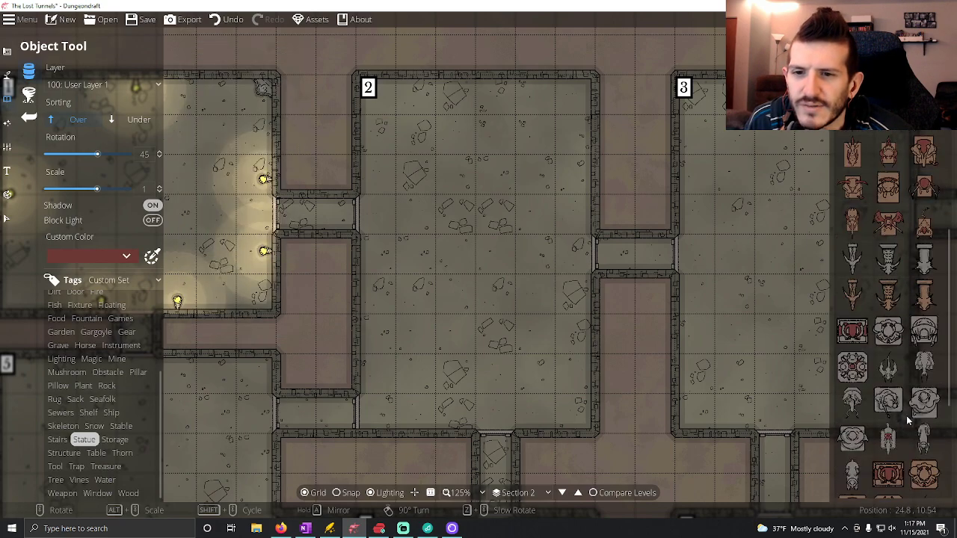
scroll(906, 415, "down", 2)
left_click(923, 278)
scroll(490, 238, "down", 1)
scroll(493, 240, "down", 2)
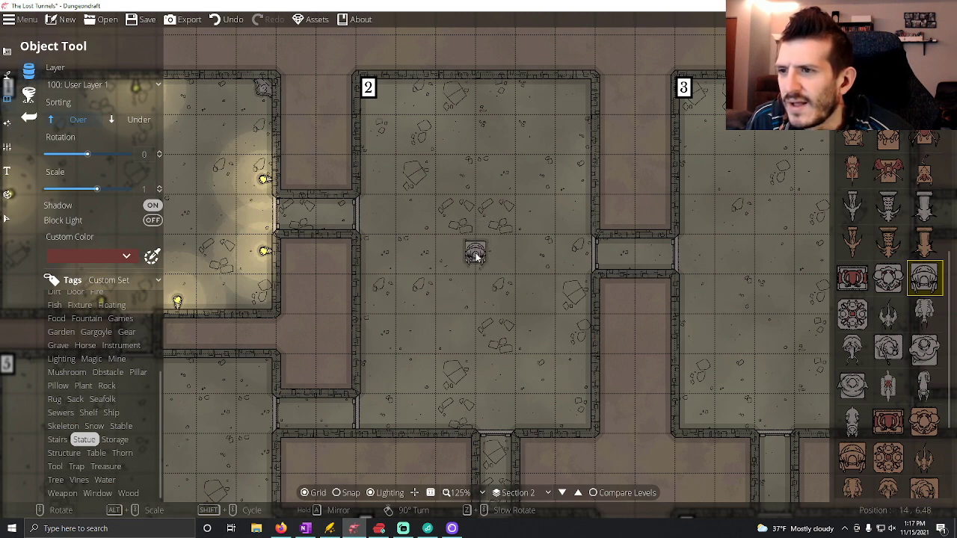
left_click(475, 254)
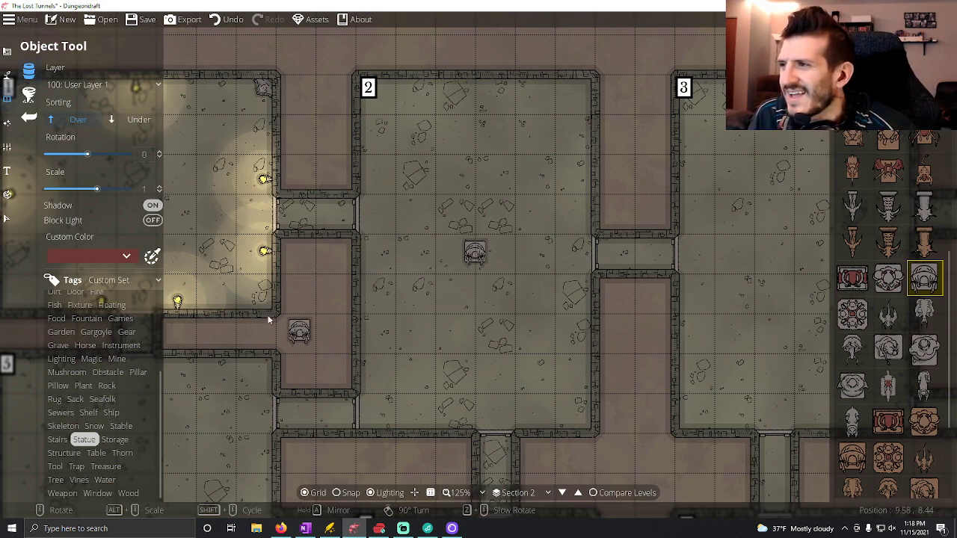
Place Wall Torch 01 midway along Room 2's north wall and, rotated to 90, on both sides of its east doorway.
mouse_move(894, 329)
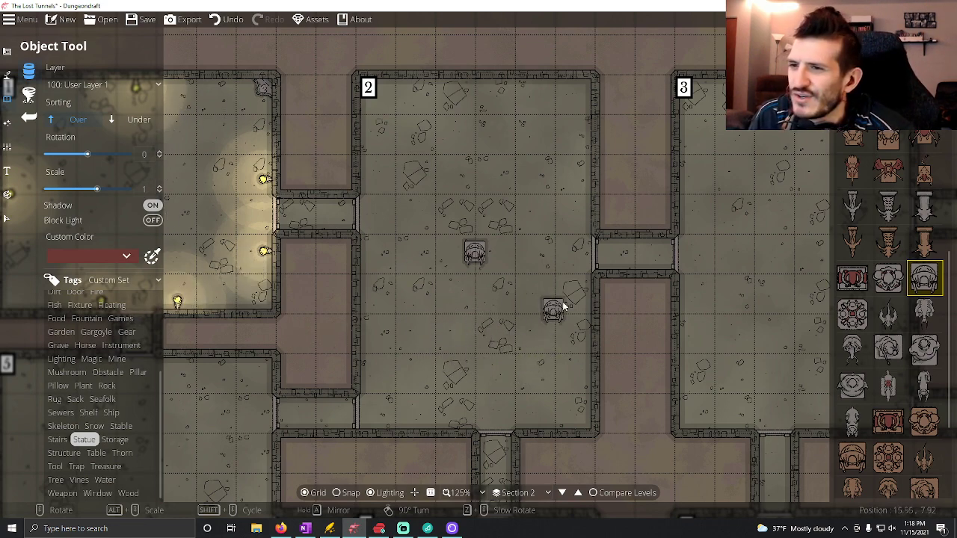
left_click(887, 46)
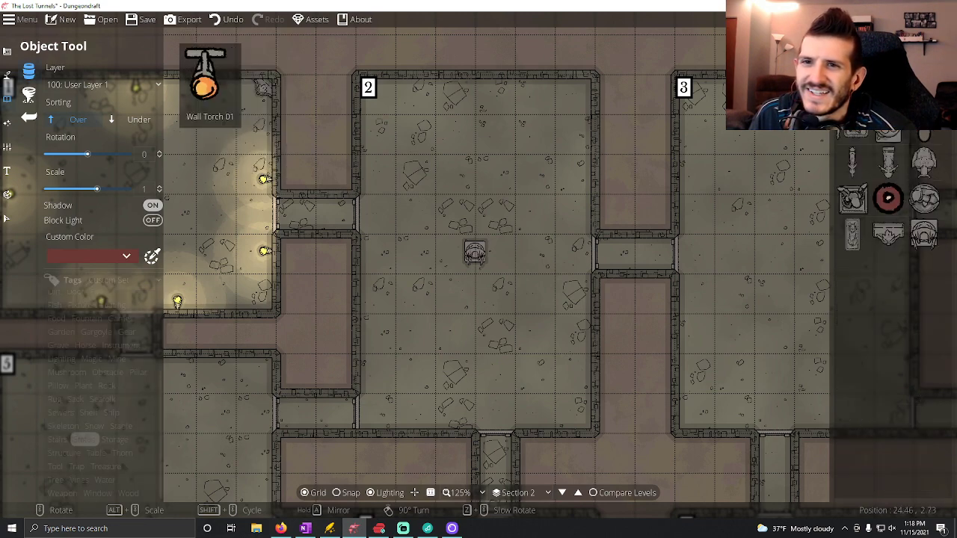
left_click(888, 91)
left_click(474, 88)
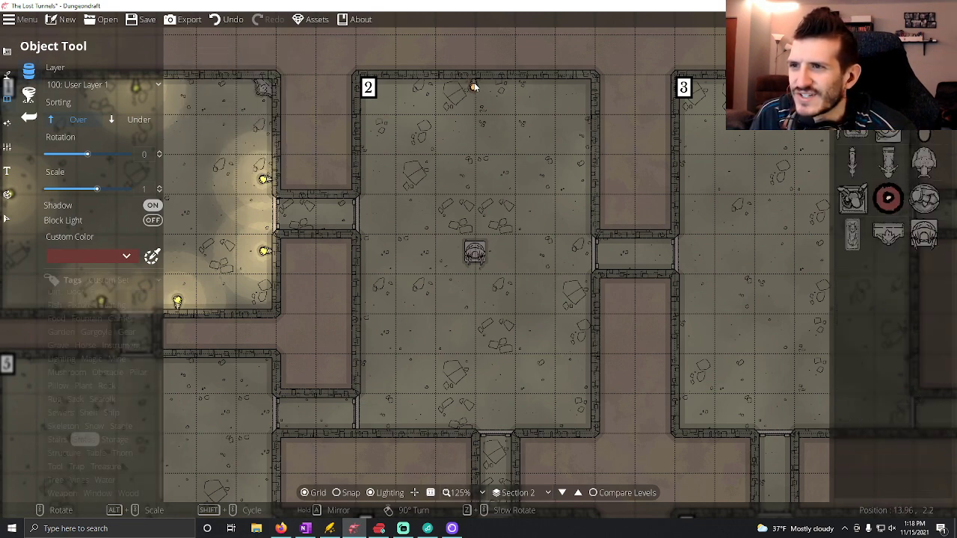
right_click(533, 187)
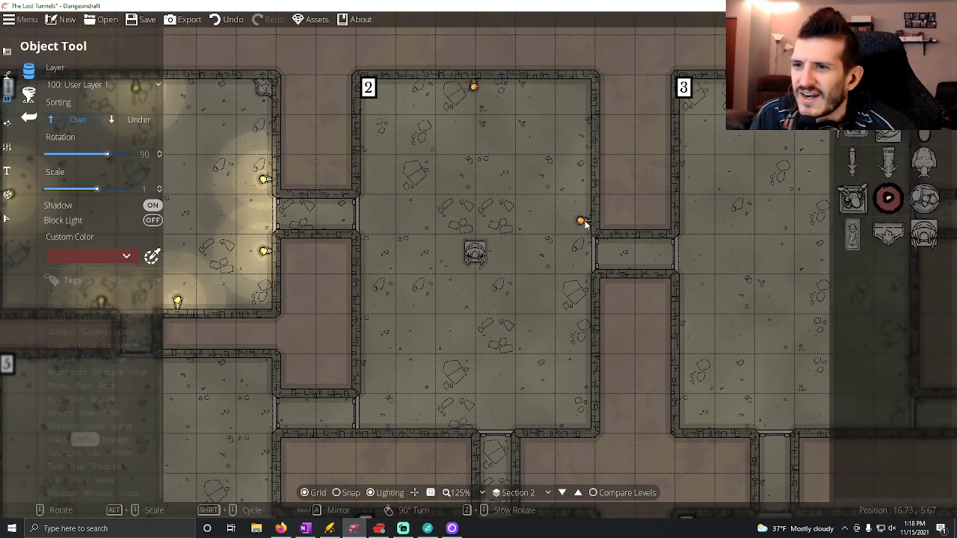
left_click(585, 218)
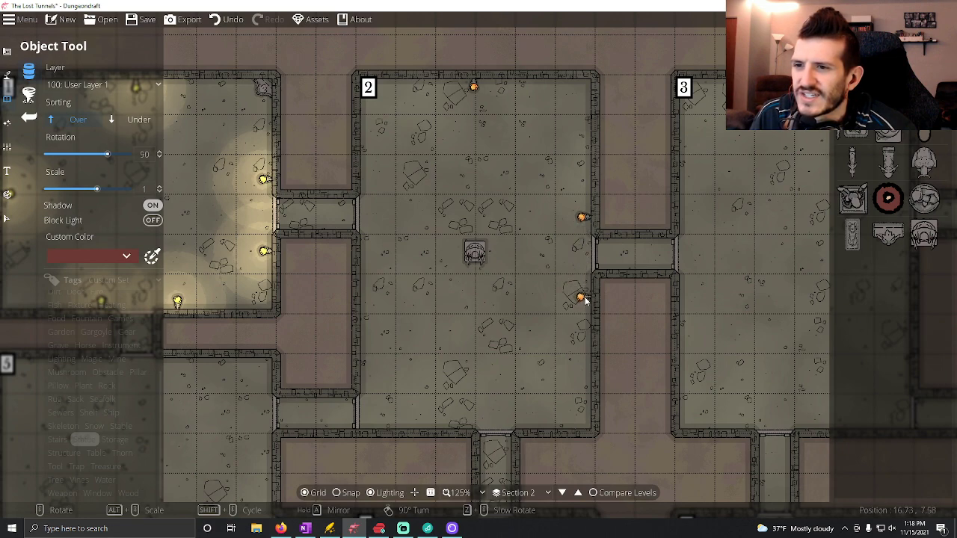
left_click(587, 298)
Place two wall torches beside Room 2's south doorway and three along its west wall near the doorways, each rotated to face into the room.
scroll(449, 359, "up", 8)
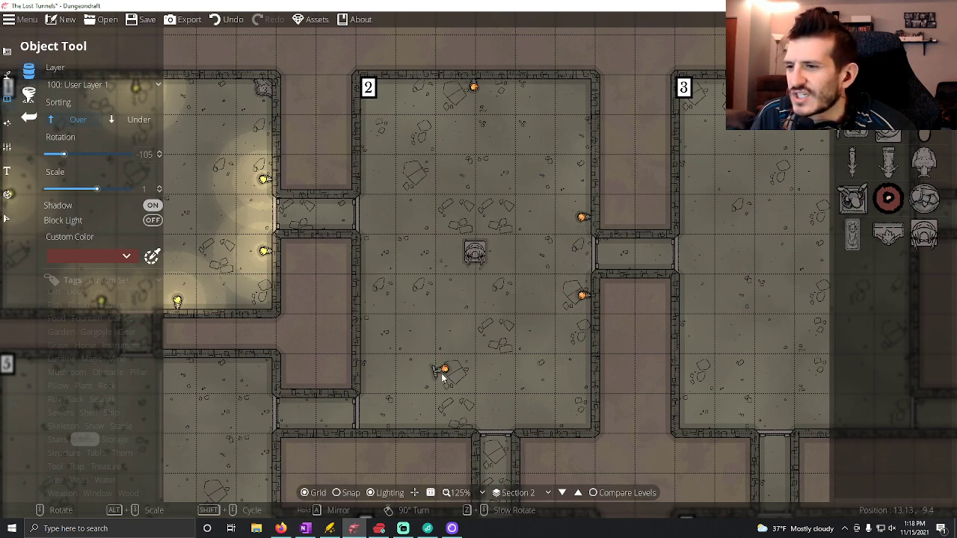
scroll(459, 399, "up", 2)
left_click(458, 423)
left_click(535, 423)
scroll(392, 384, "down", 6)
left_click(364, 378)
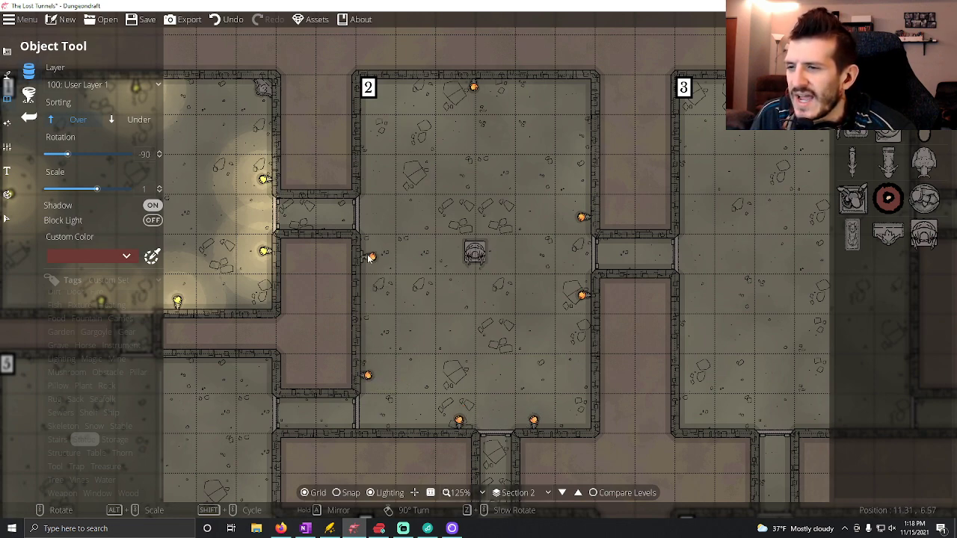
left_click(365, 252)
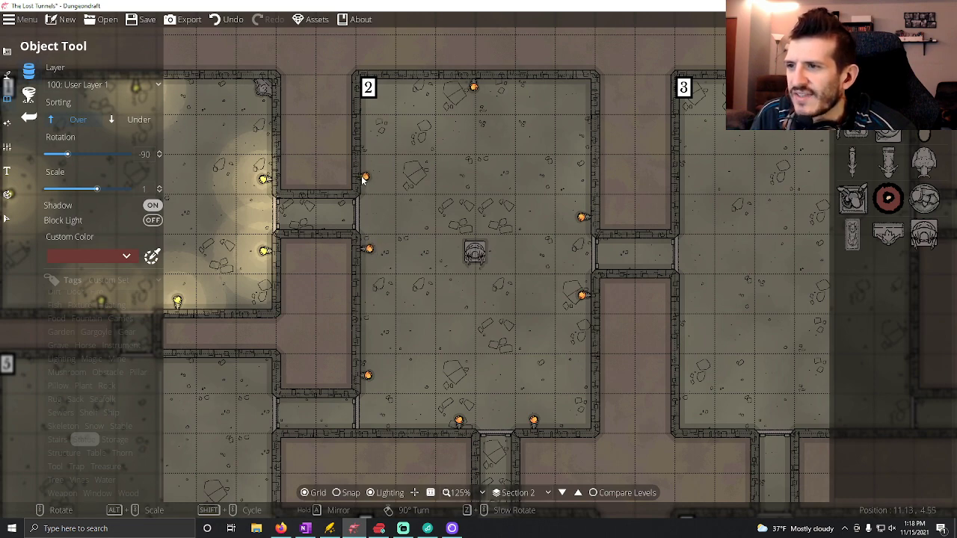
left_click(365, 180)
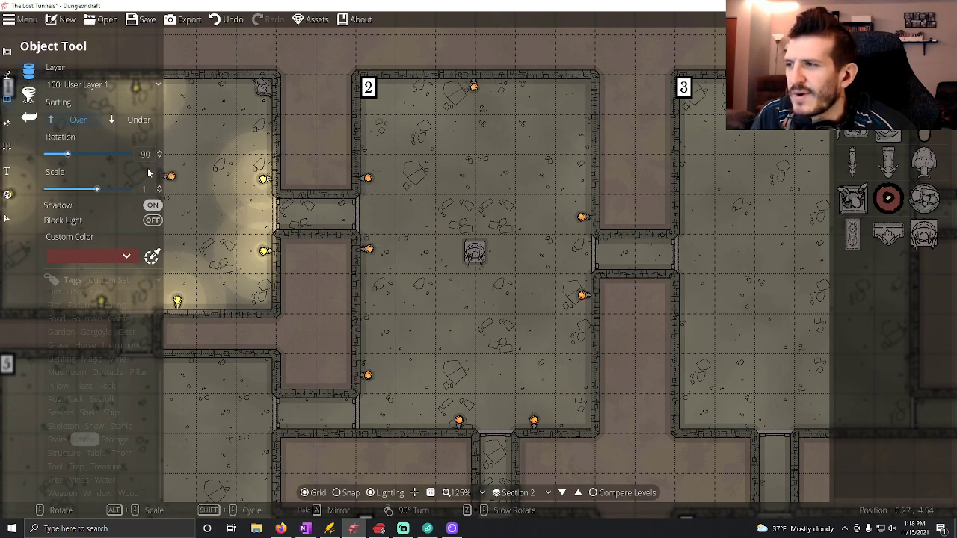
Add a light on each of the eight wall torches in Room 2.
left_click(7, 123)
left_click(52, 95)
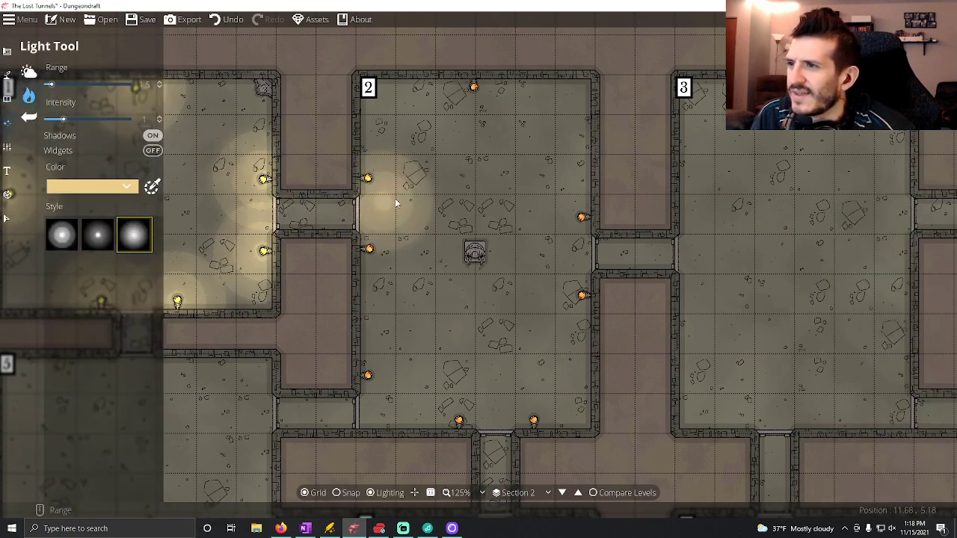
left_click(474, 86)
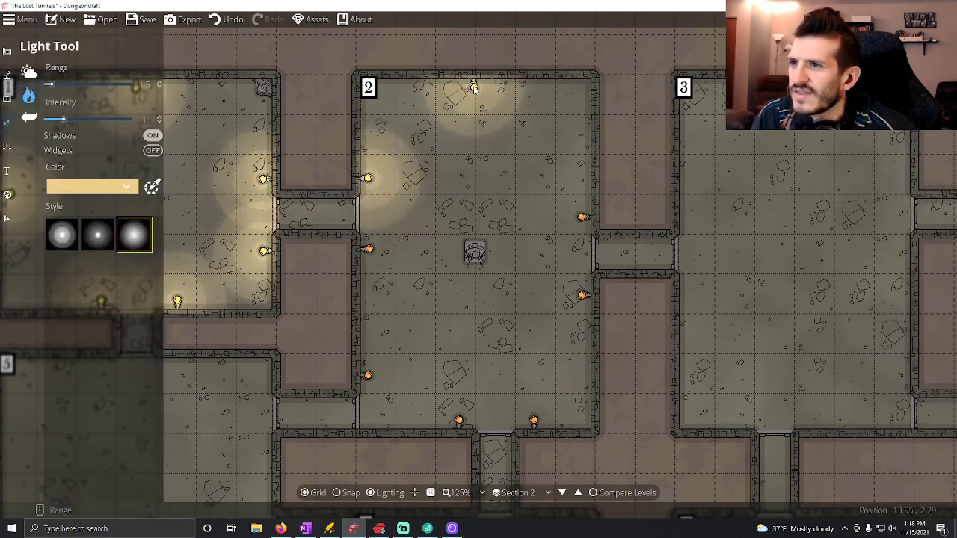
left_click(582, 218)
left_click(582, 295)
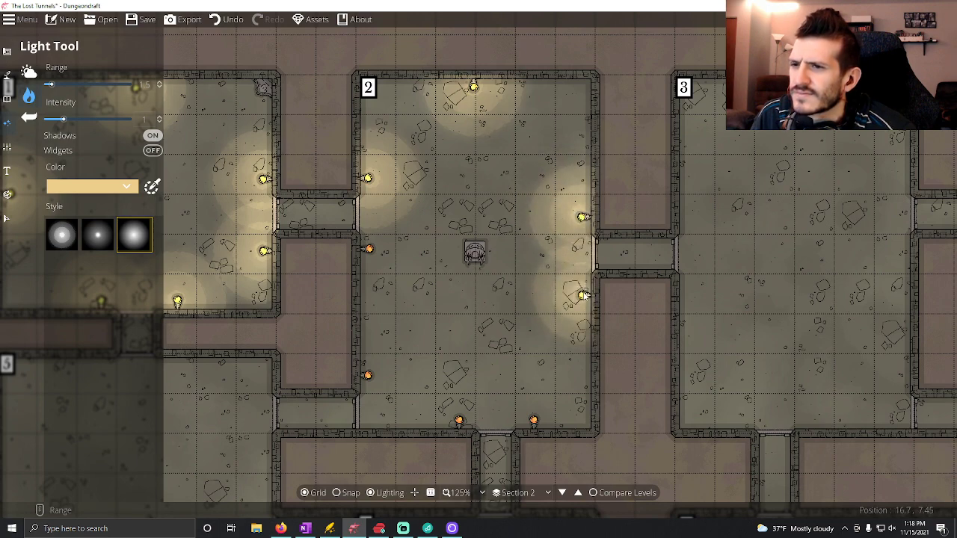
left_click(534, 420)
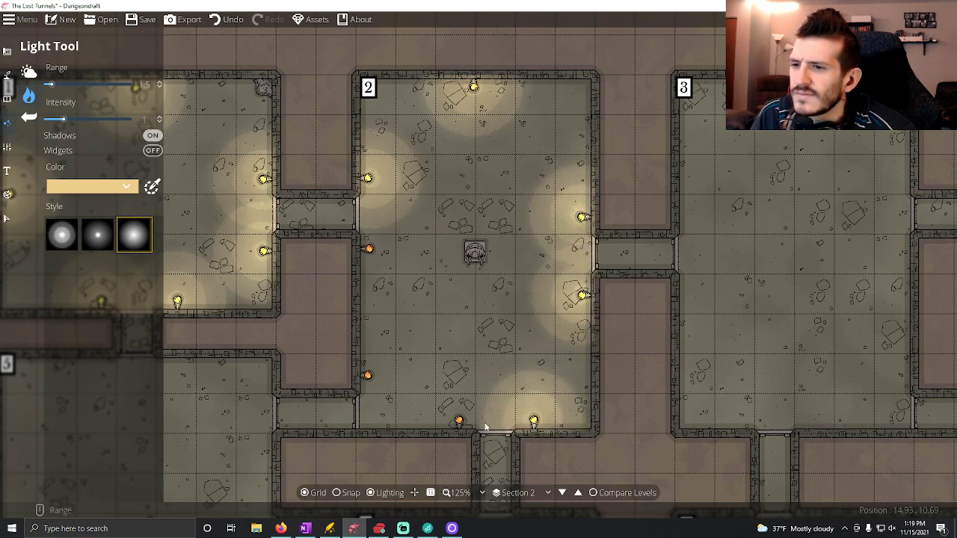
left_click(459, 420)
left_click(367, 376)
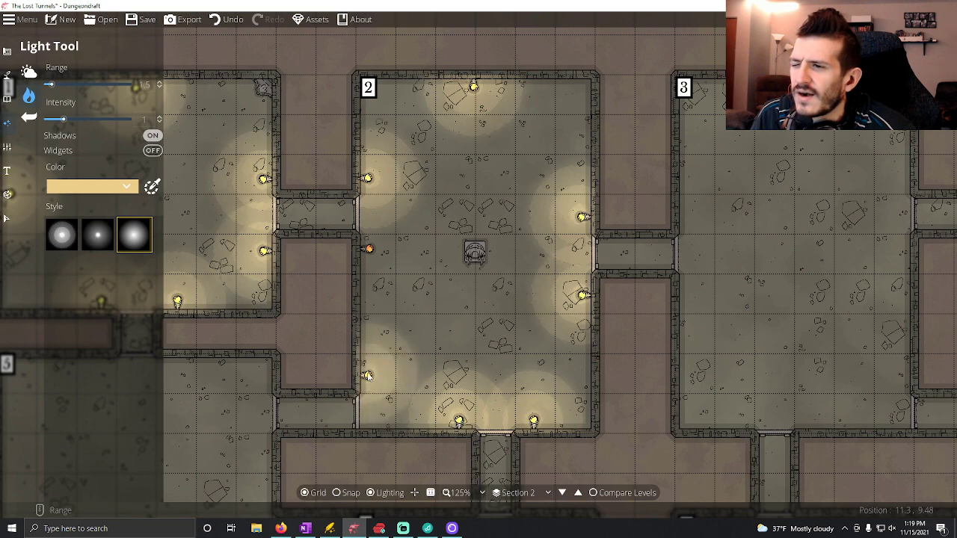
left_click(368, 249)
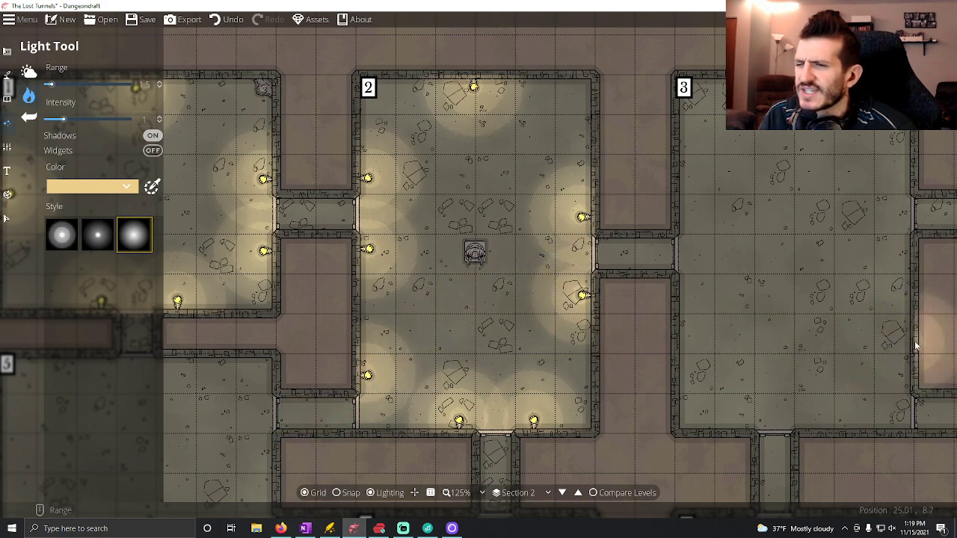
Switch to OneNote and add an underlined bullet "Easy Battle (300xp)" under the Room 3 heading.
left_click(305, 528)
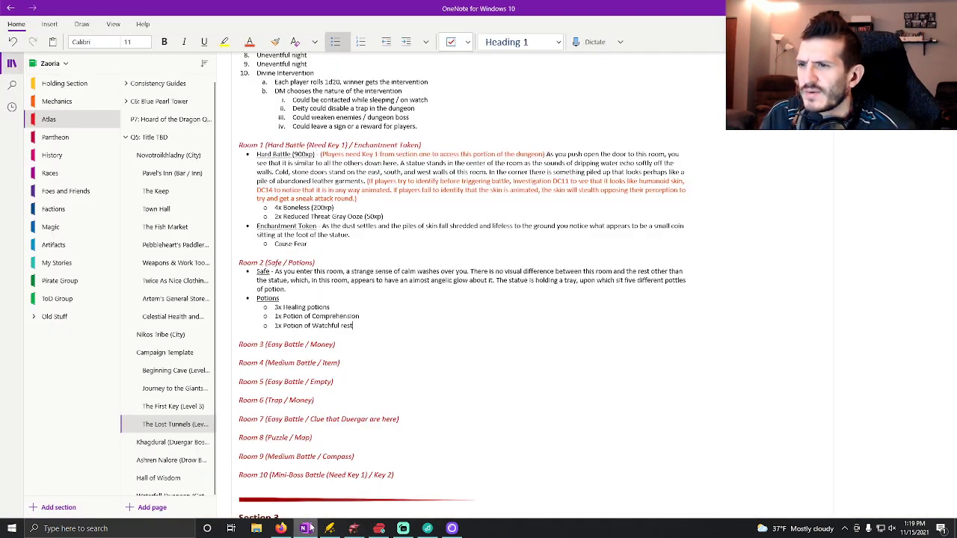
left_click(336, 347)
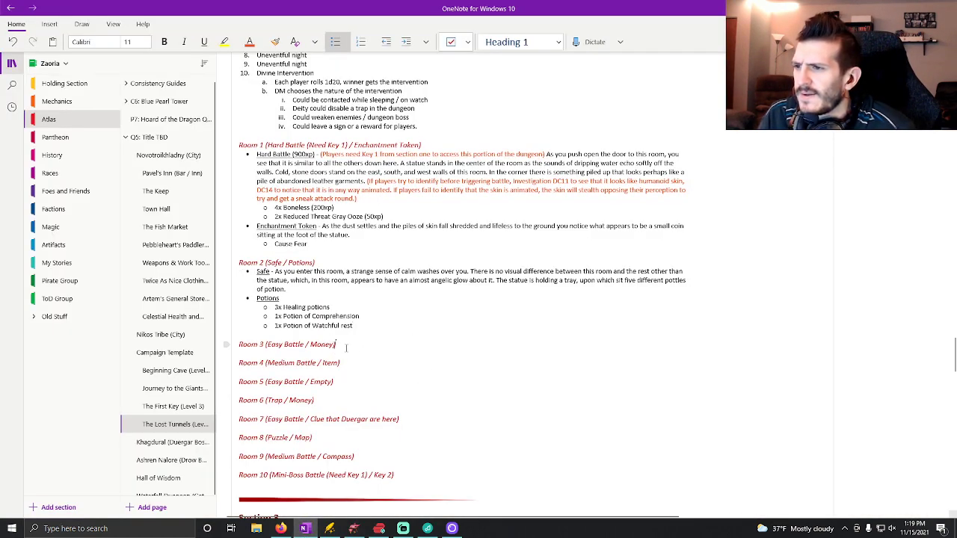
key("Return")
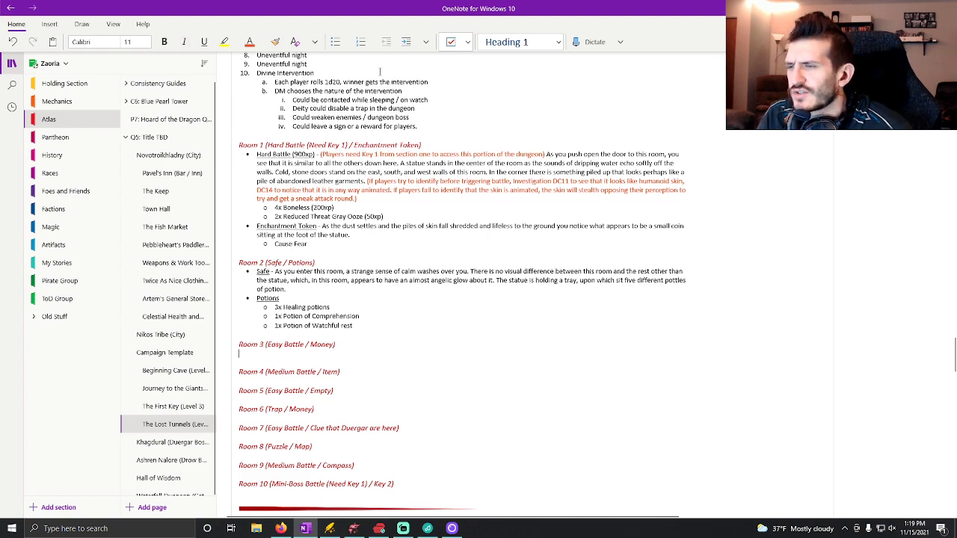
key("ctrl+u")
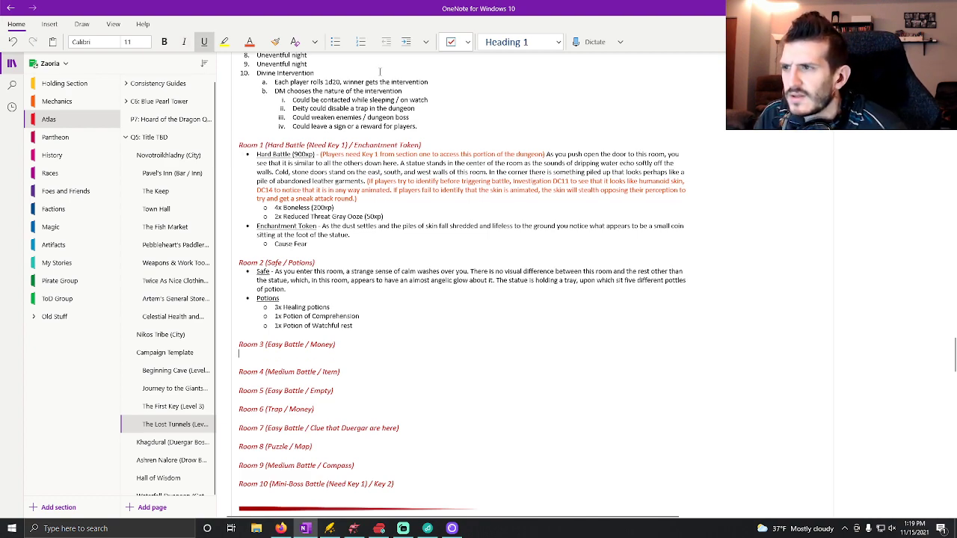
left_click(335, 42)
type("Easy Battle (")
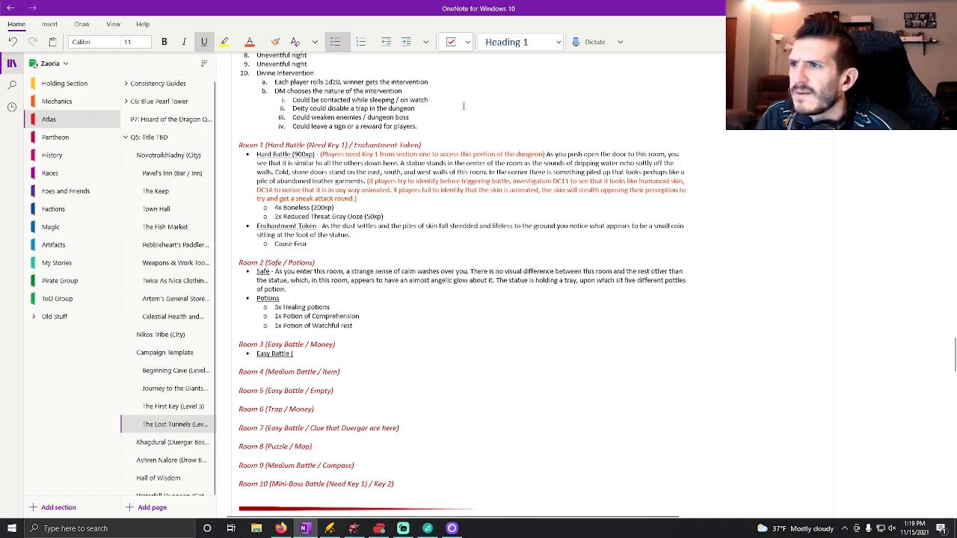
scroll(470, 222, "up", 3)
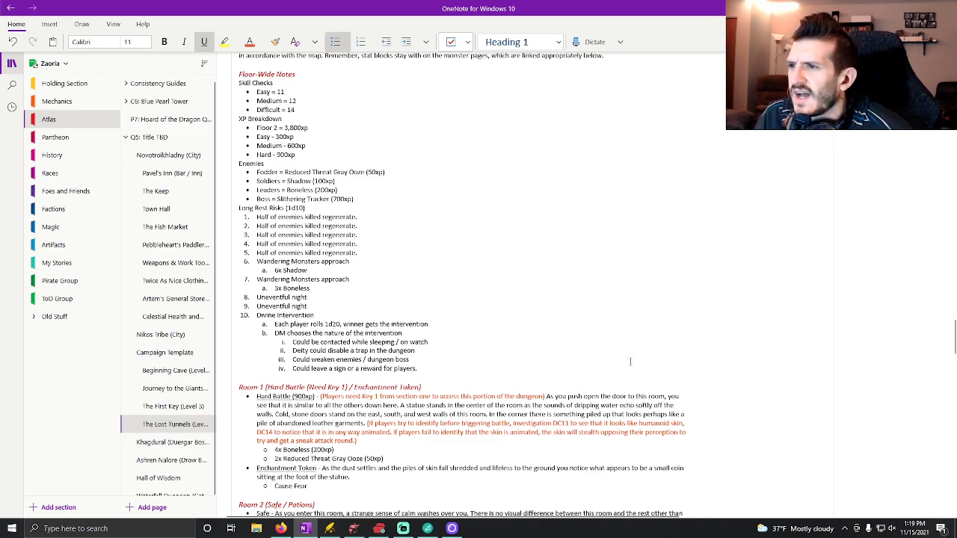
scroll(630, 360, "down", 10)
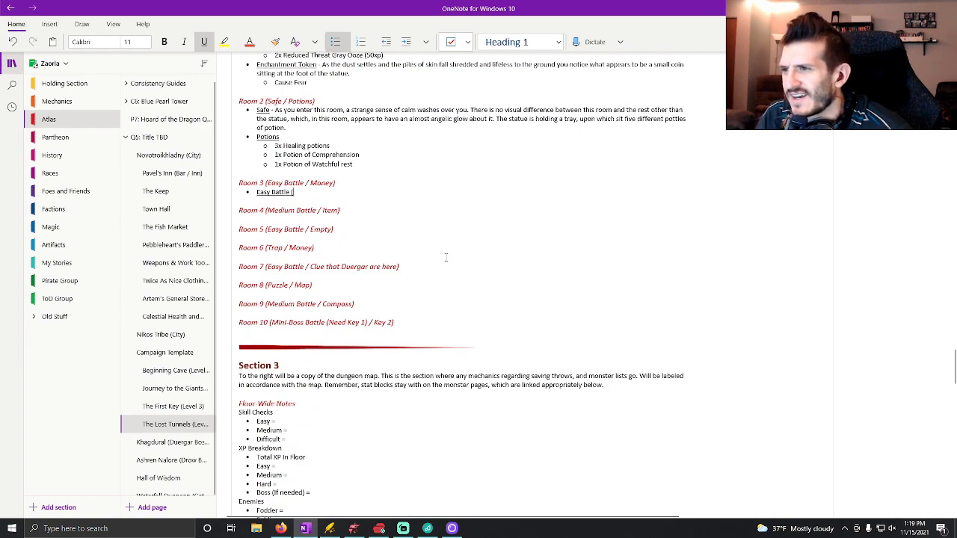
type("300xp")
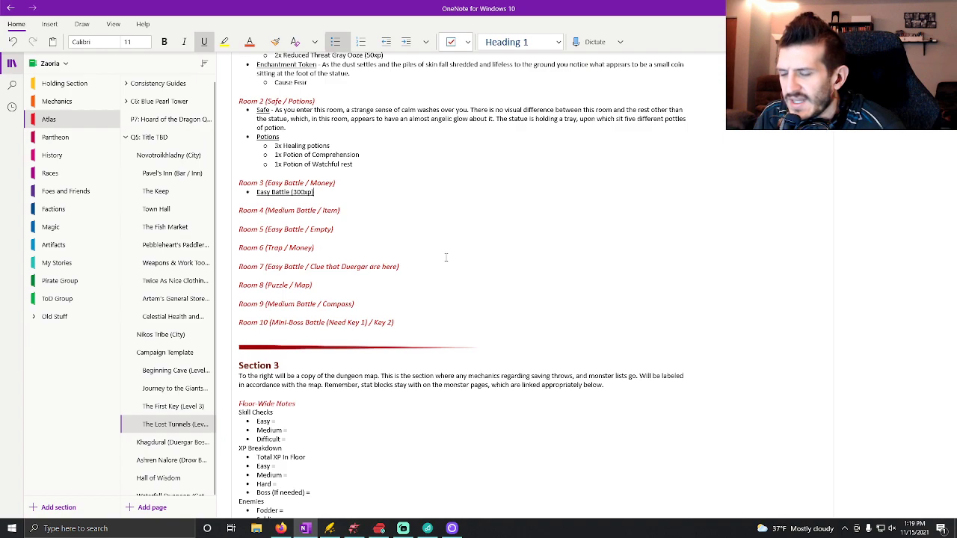
key("ctrl+u")
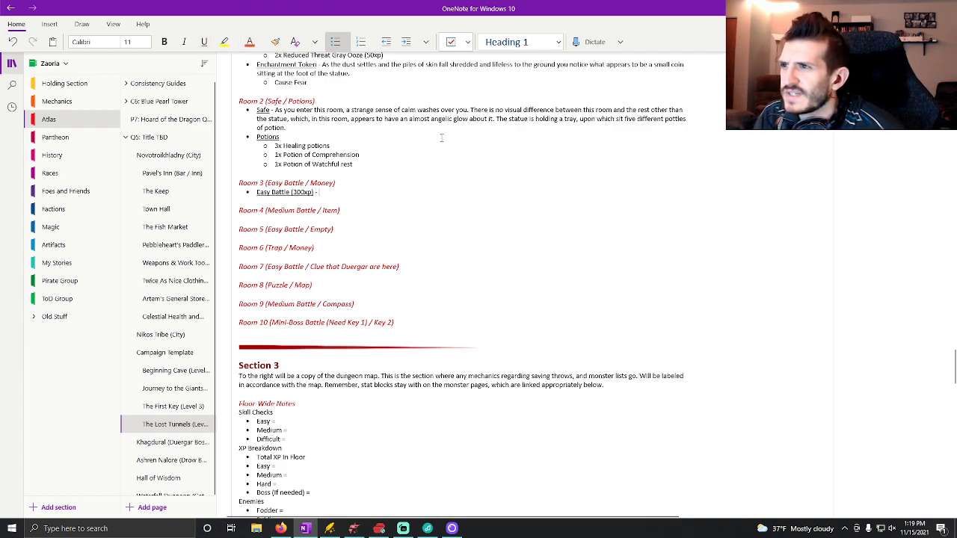
Begin an orange note after it: "(When player enter, check passive perceptions. Any higher than DC14 will notice the extra shadows on any given wall.".
type("- (Whe")
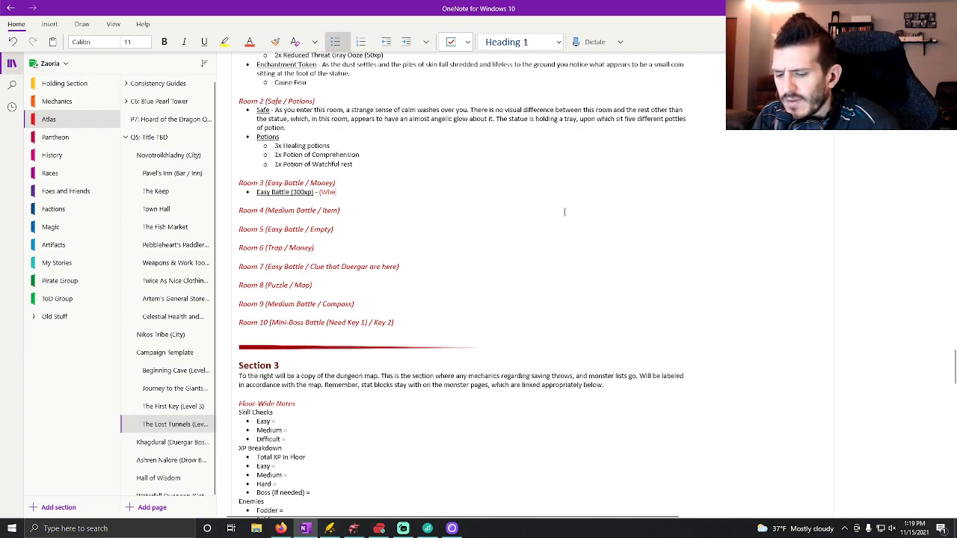
type("n player ent")
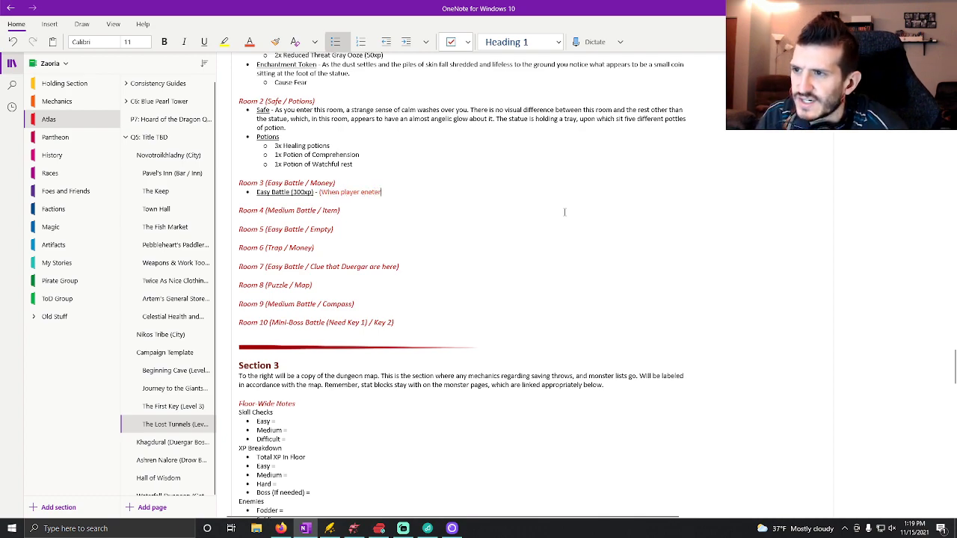
key("BackSpace")
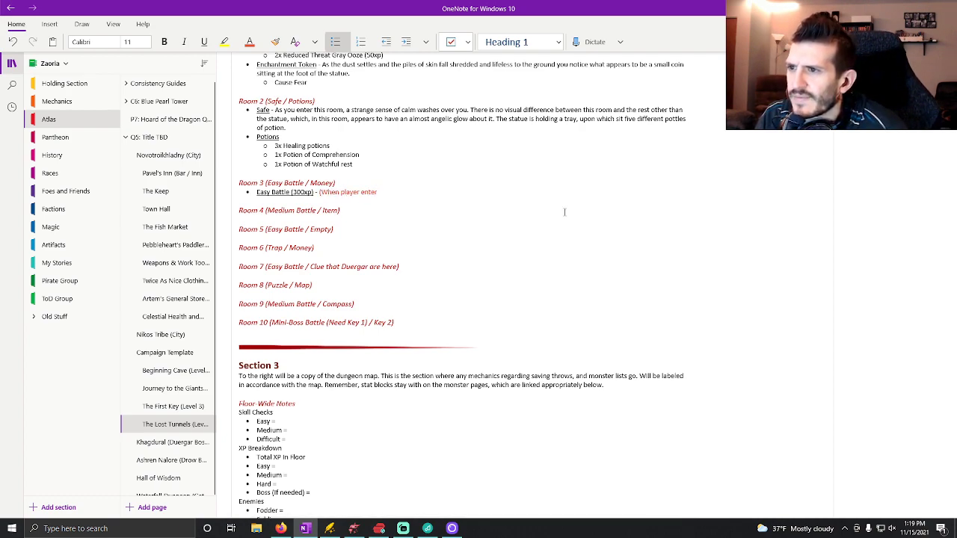
type("r, check ")
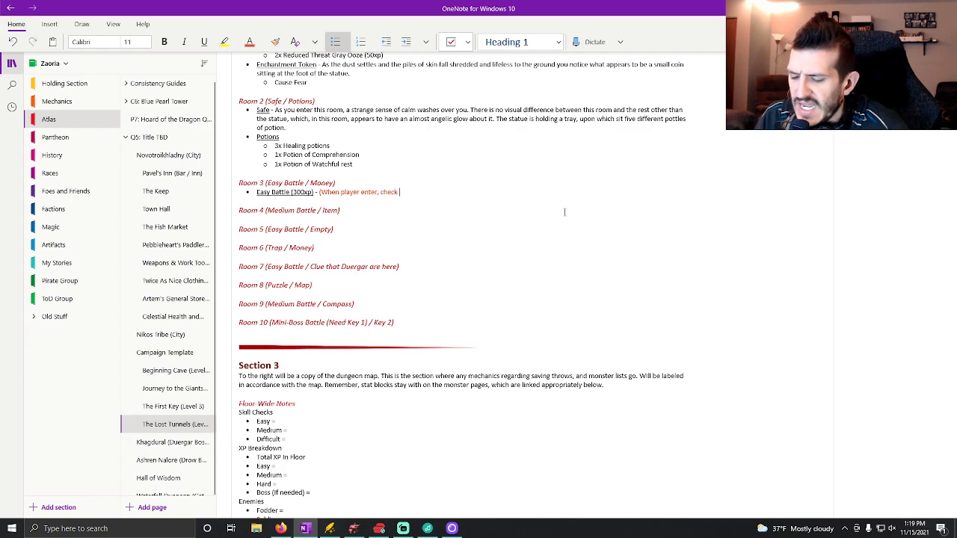
type("passive percep")
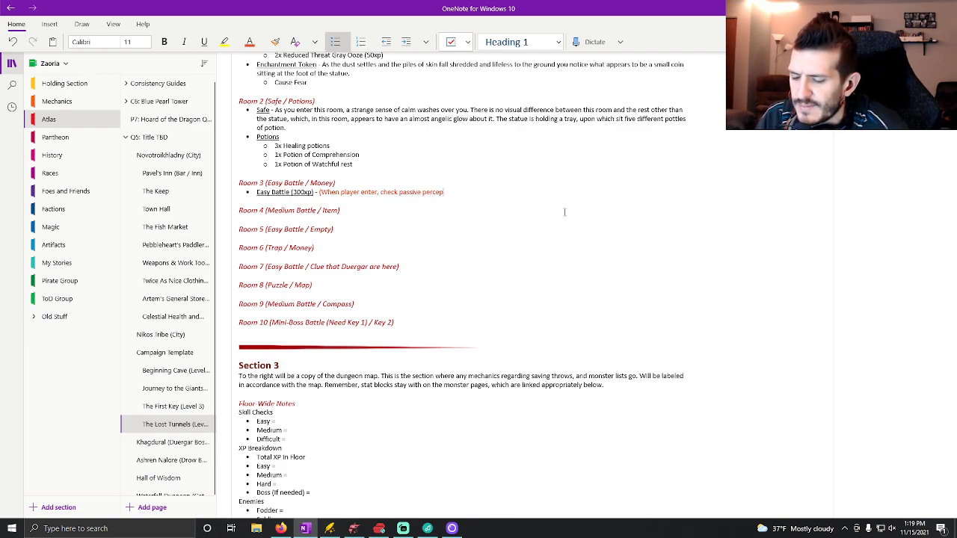
type("tions. Any higher than a")
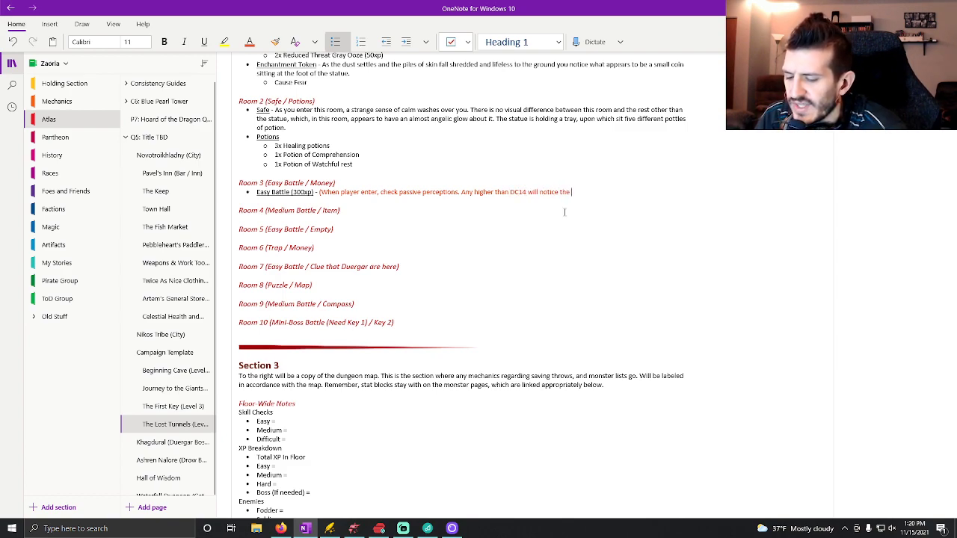
type("shadows")
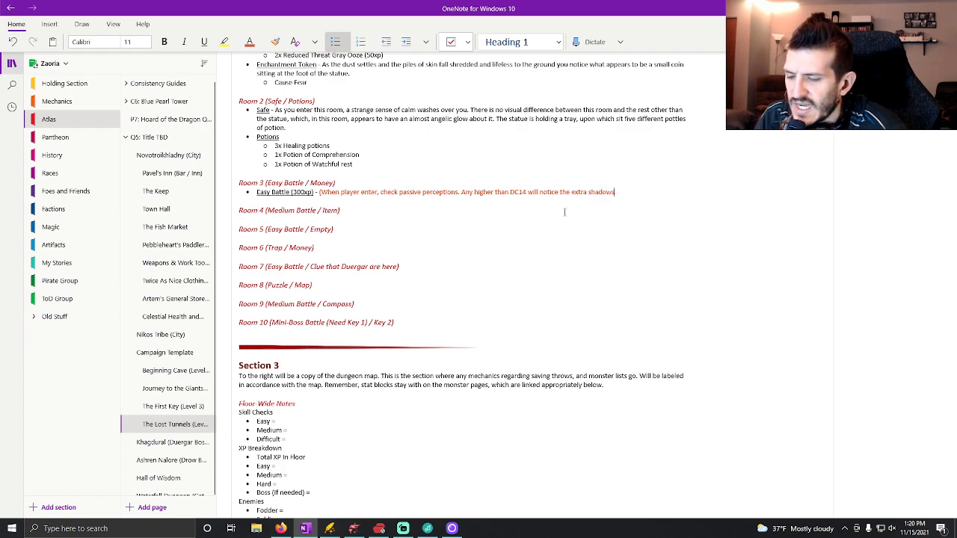
type(" on any given wall. If not, the")
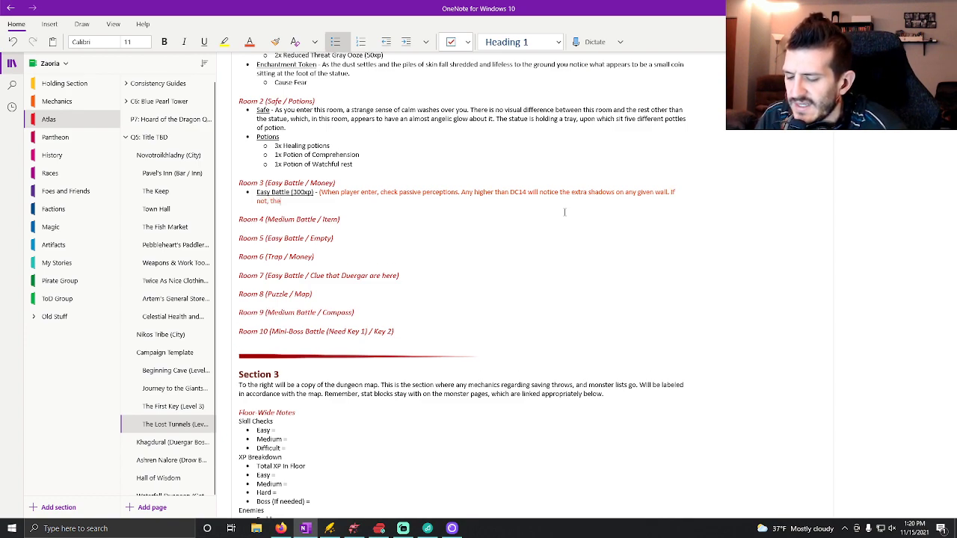
type("n the shadows")
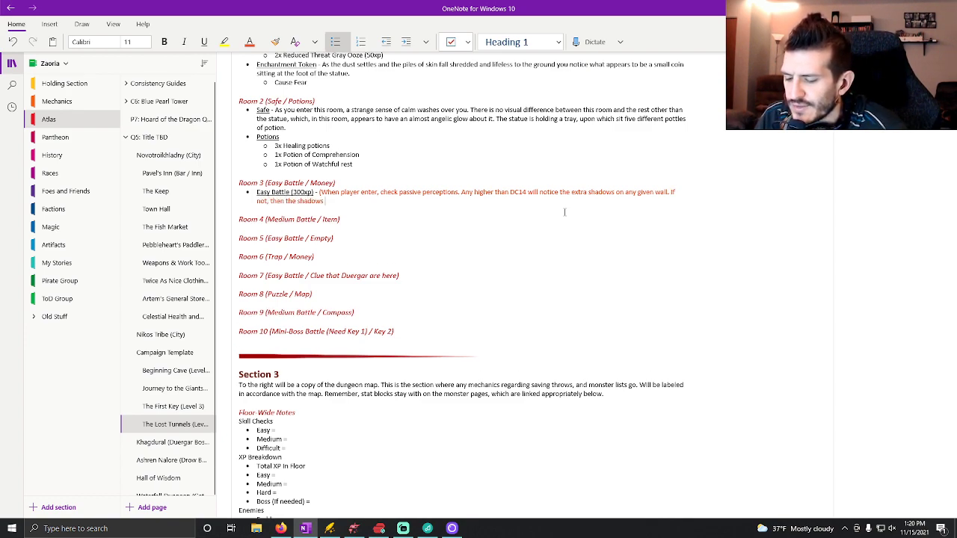
type(" will get a surprise round.")
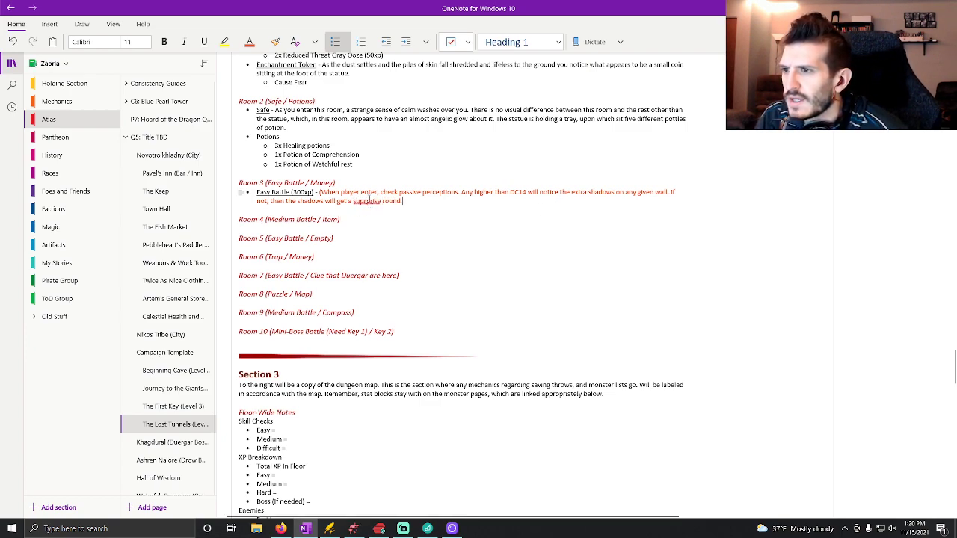
Finish the orange note with "If not, then the shadows will get a surprise round.)".
left_click(366, 200)
key("BackSpace")
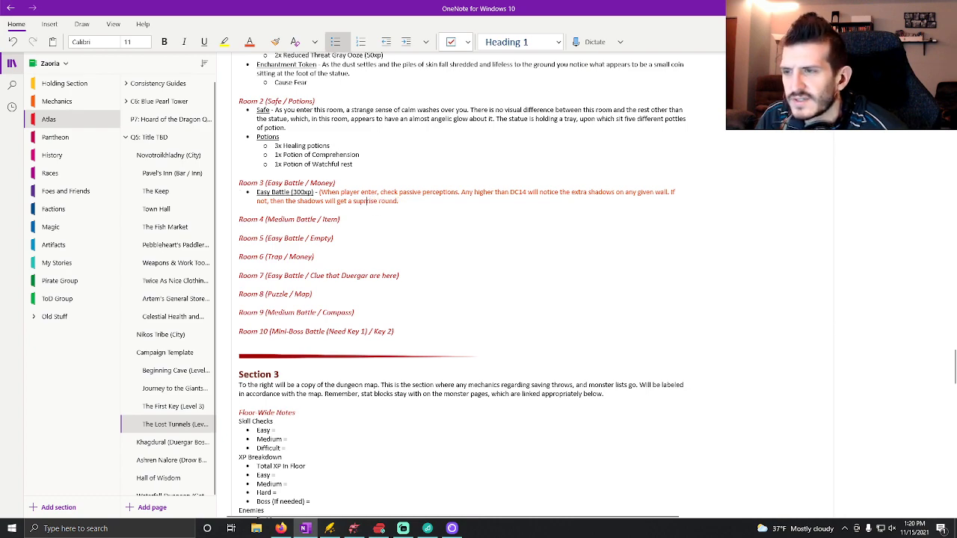
key("BackSpace")
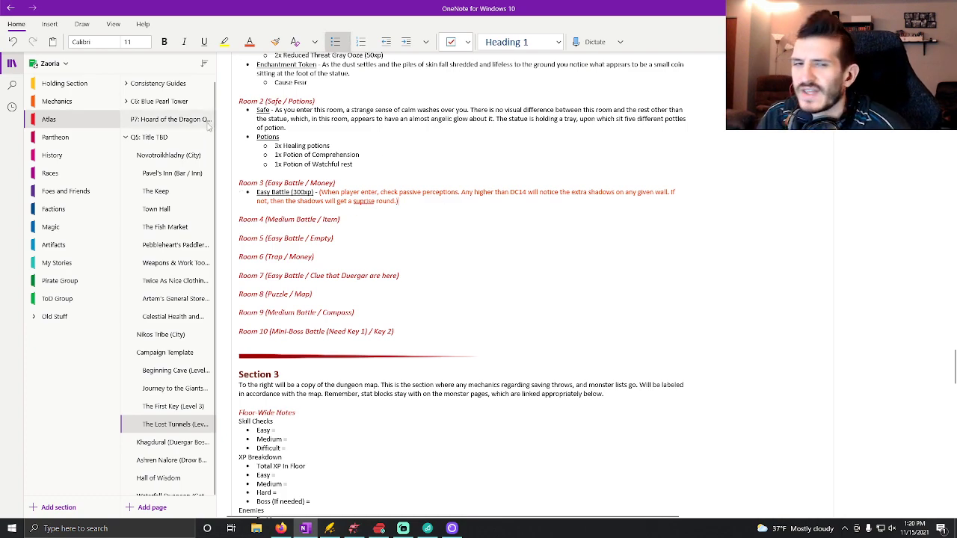
Reset the font color after the note to Automatic and correct the spelling of "surprise" in the note.
left_click(261, 43)
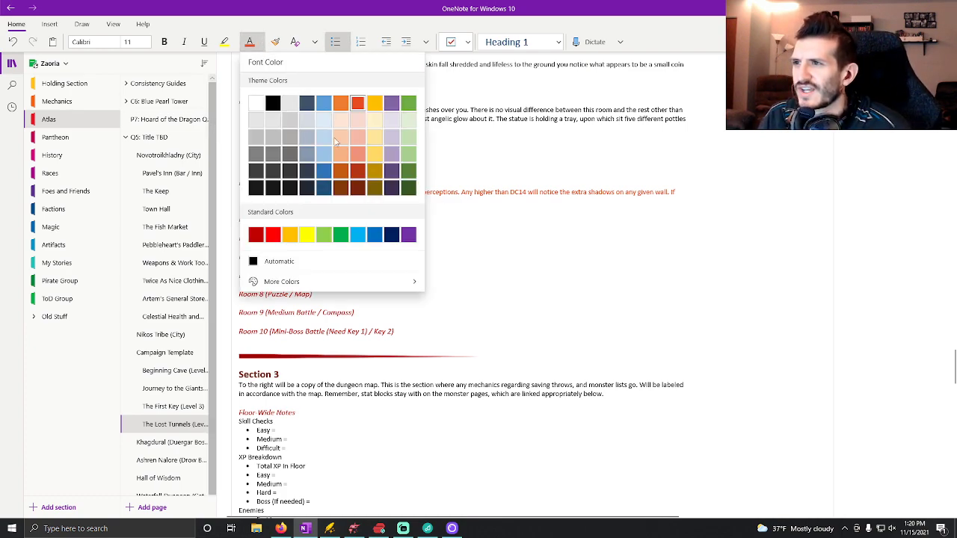
left_click(276, 262)
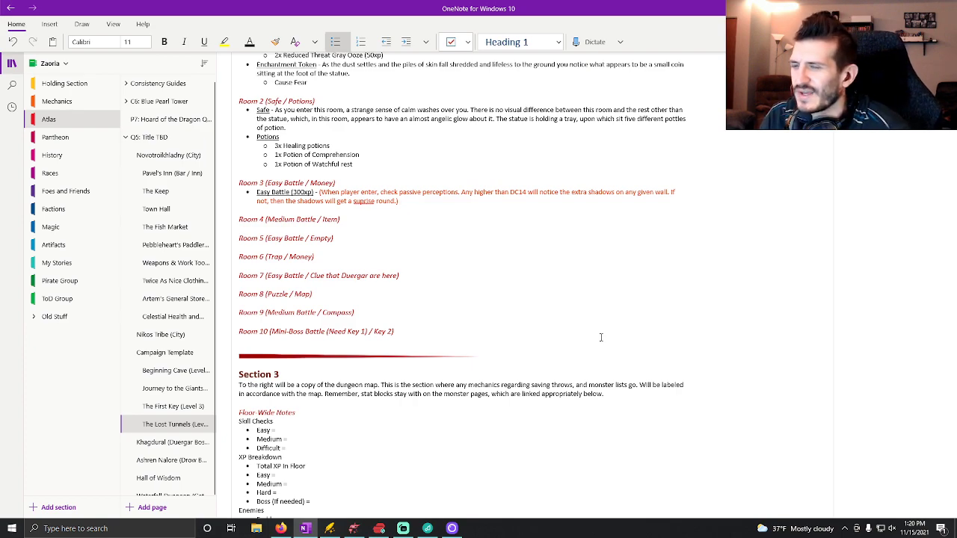
left_click(357, 202)
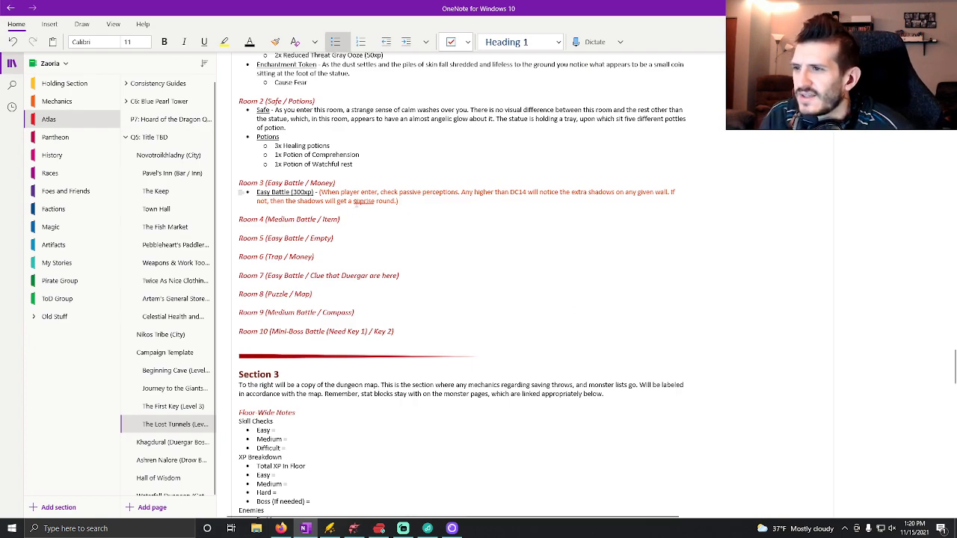
type("r")
left_click(437, 199)
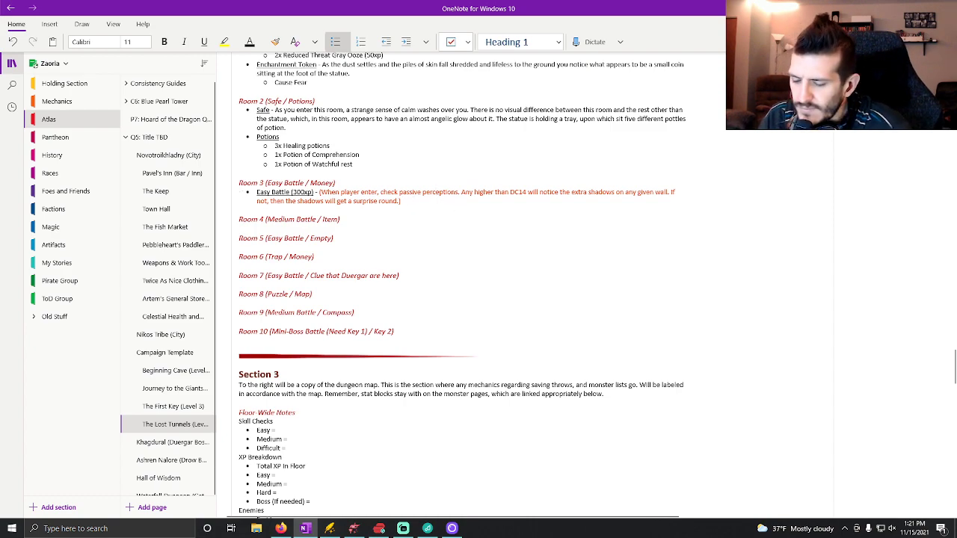
Start Room 3's description after the note with "Entering this room you feel a strong sense of not being alone.".
type("Ent")
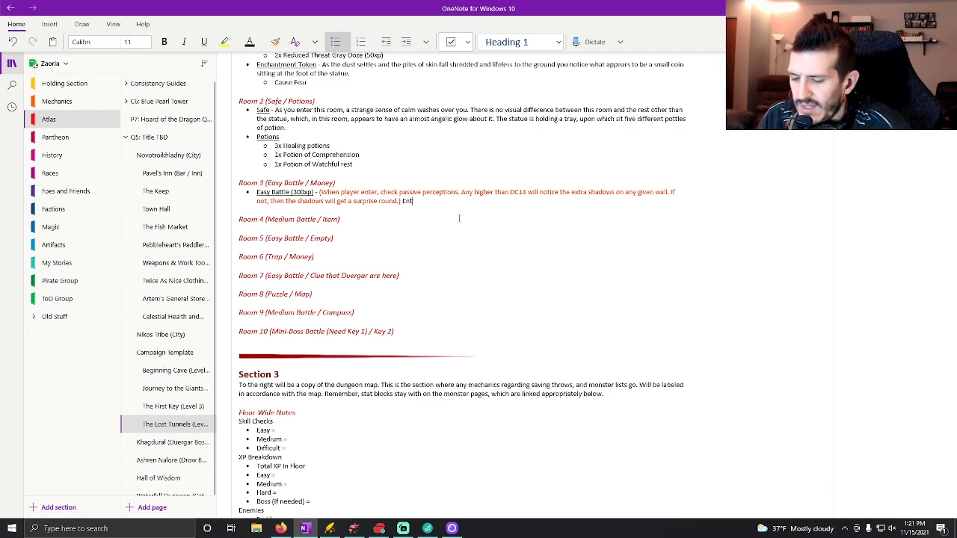
type("ering this room")
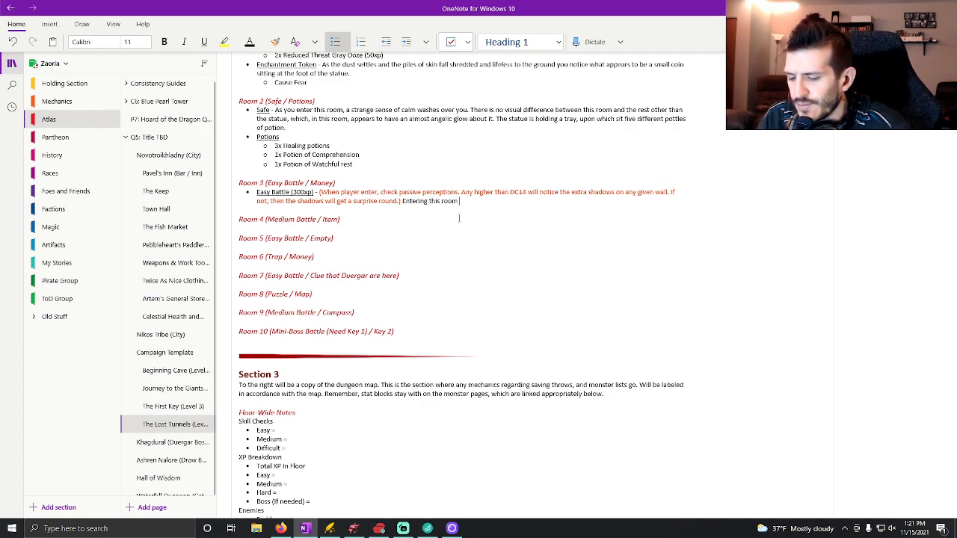
type(" you ")
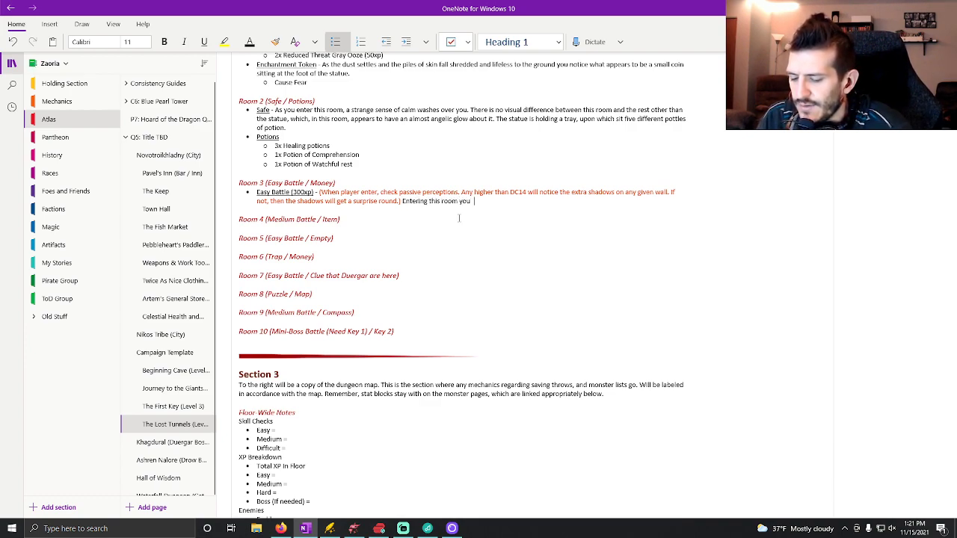
type("feel a strong sense")
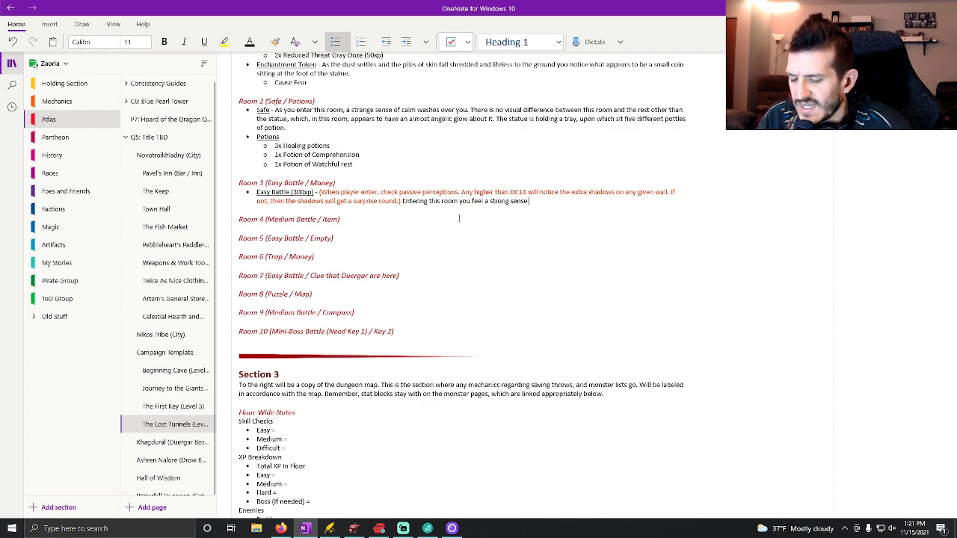
type(" of not being alon")
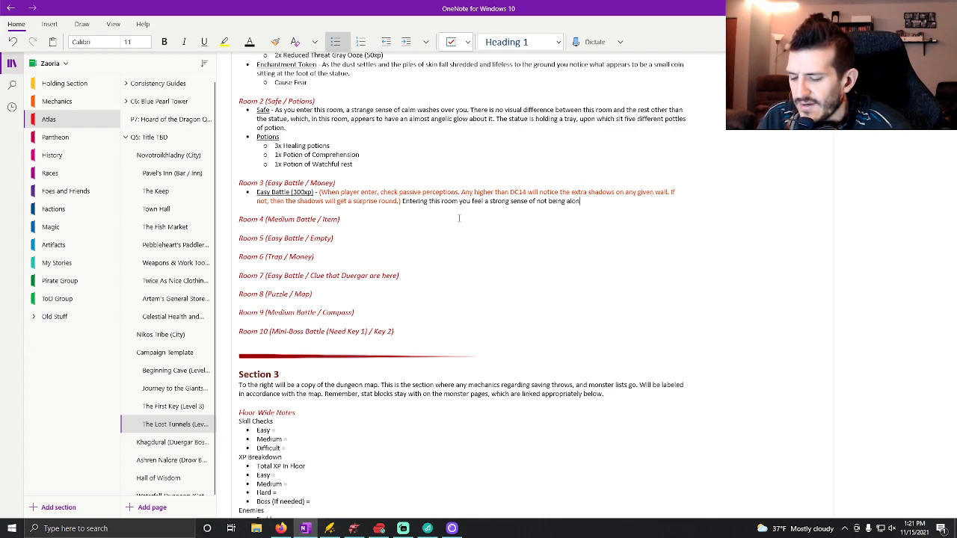
type("e. O")
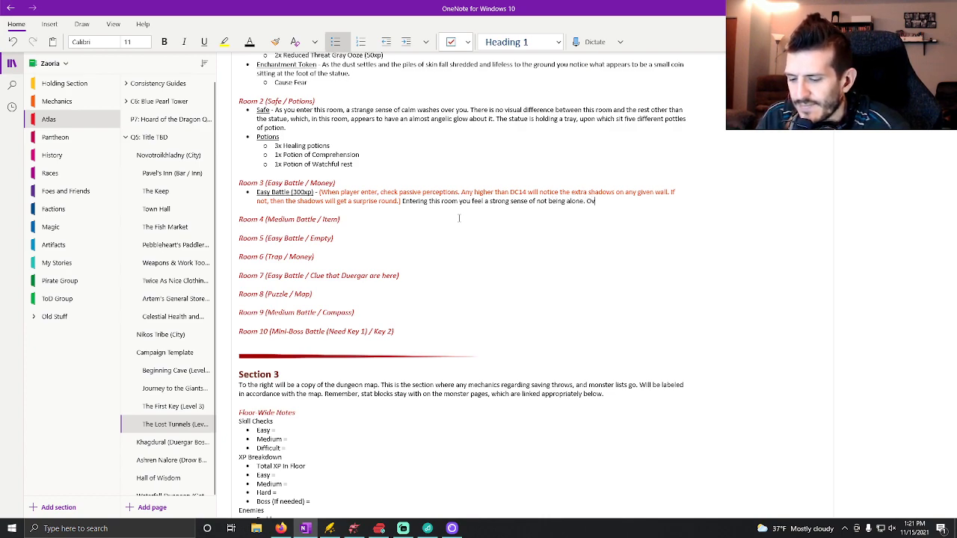
type("f course")
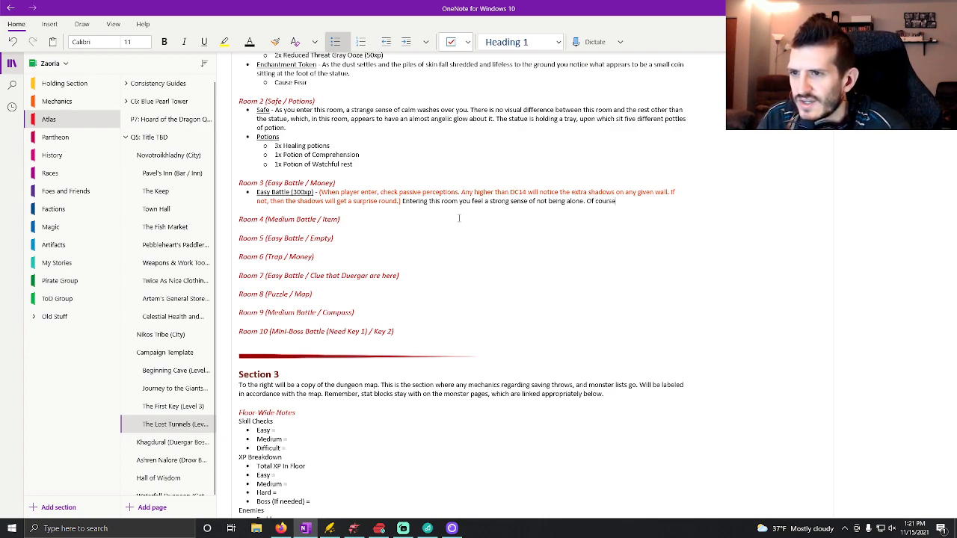
type(", it could just b")
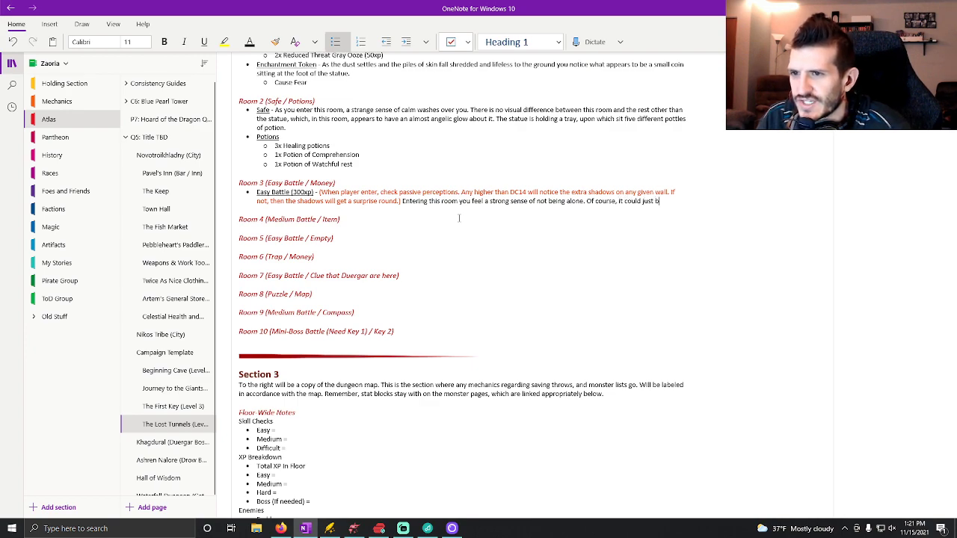
type("e the statue that")
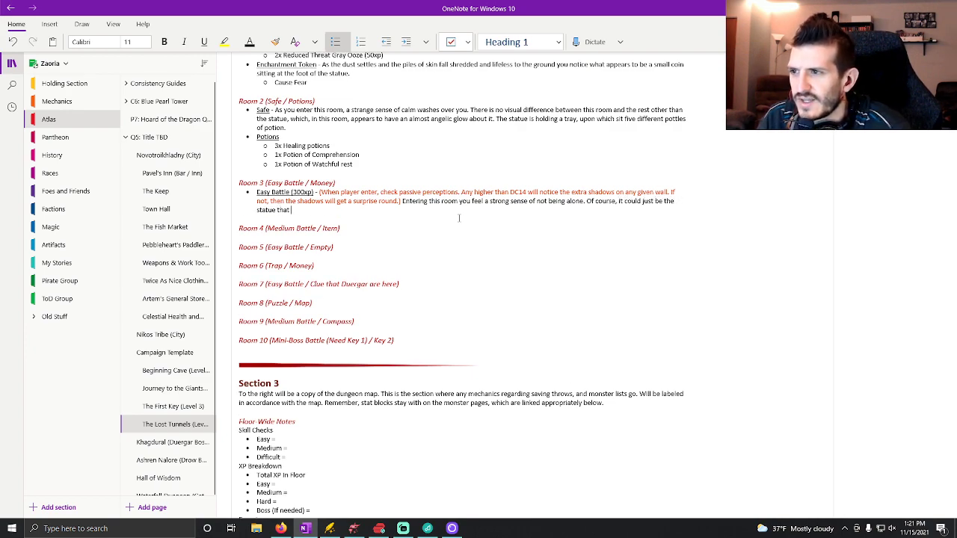
type(" stands in the center of the r")
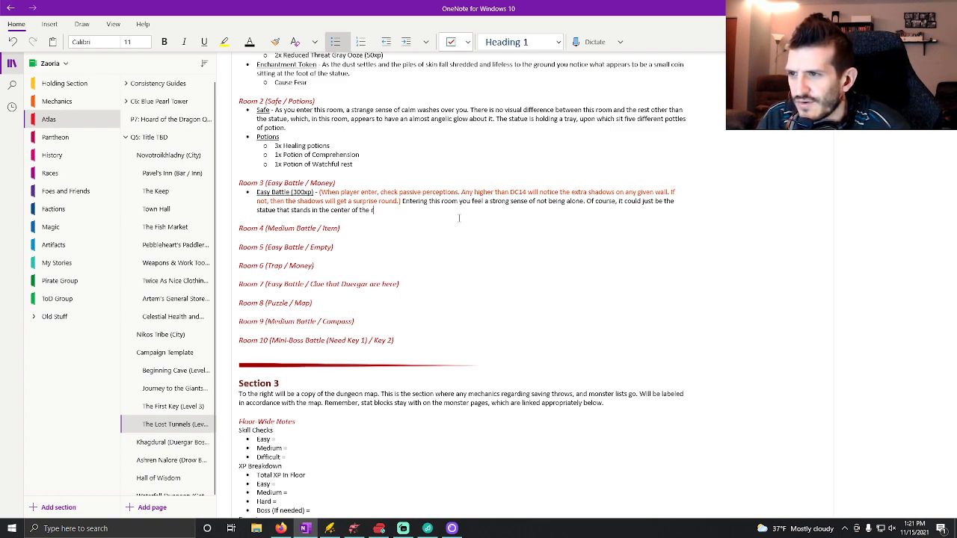
type("oom an")
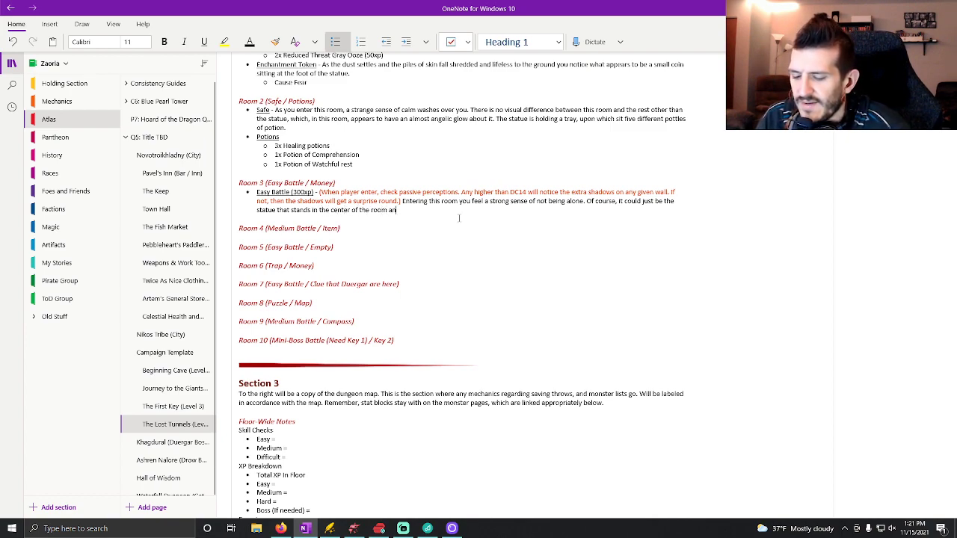
type("d looms over everythi")
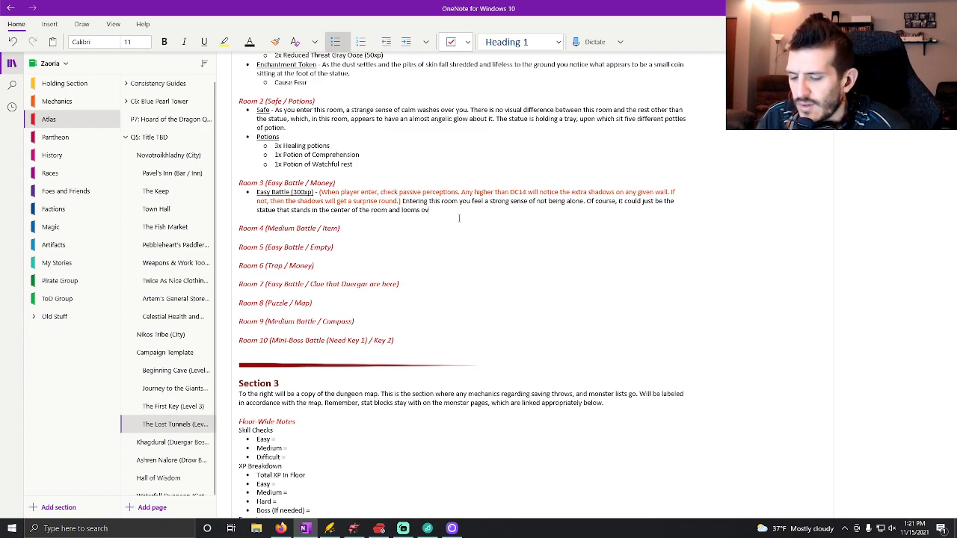
Finish the sentence about Room 3's statue with "and looms over everything.".
key("BackSpace")
key("BackSpace")
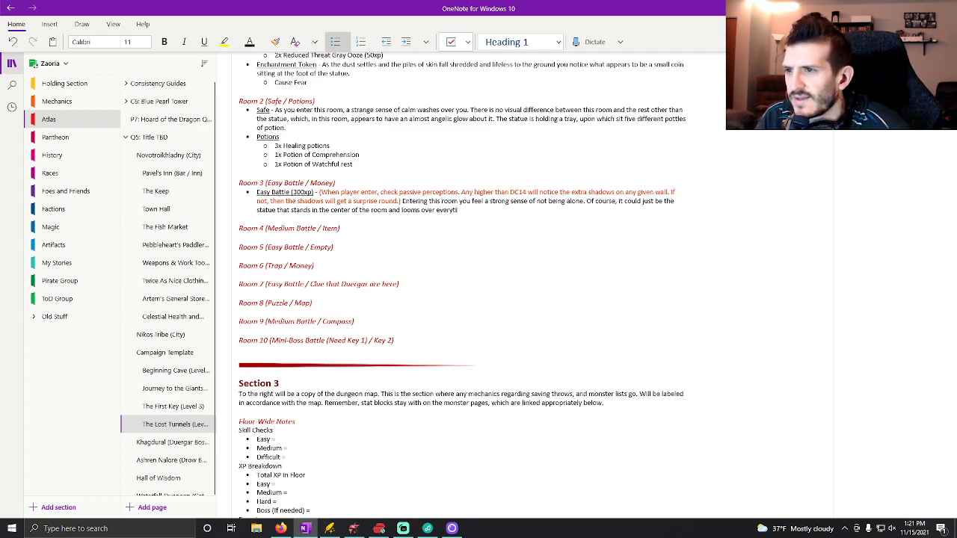
type("y")
type("ing")
key("BackSpace")
key("BackSpace")
type("hing.")
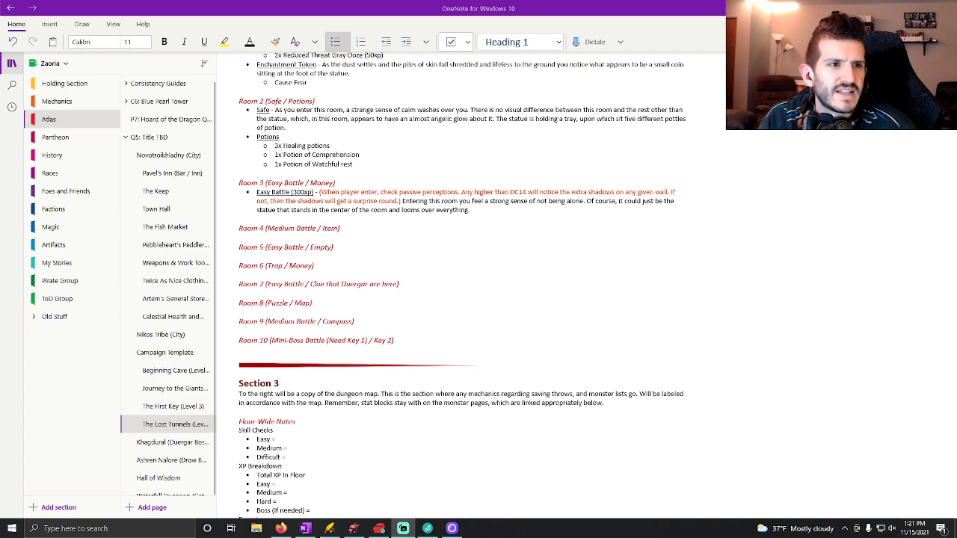
Add the sub-bullet "3x Shadow (100xp)" under Room 3's Easy Battle description.
left_click(558, 16)
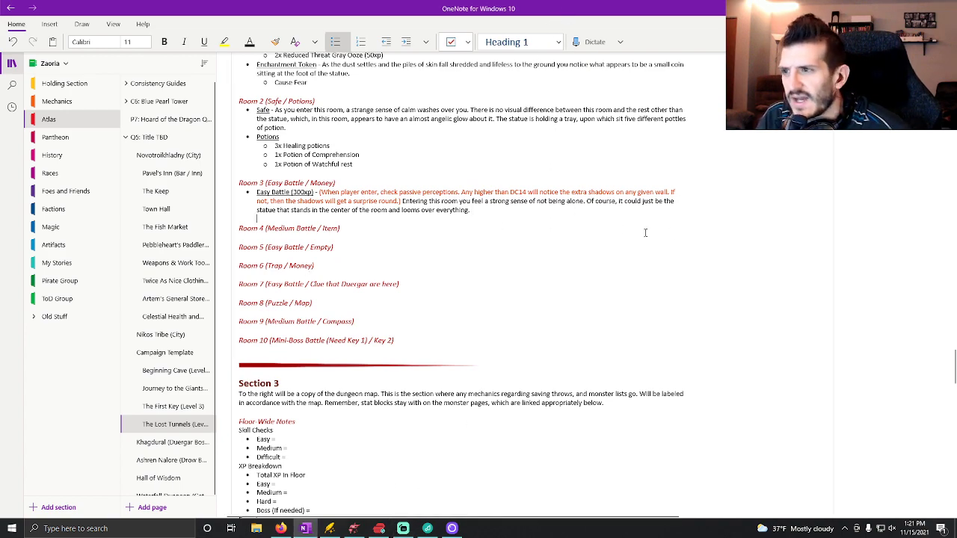
key("Return")
key("Tab")
type("3")
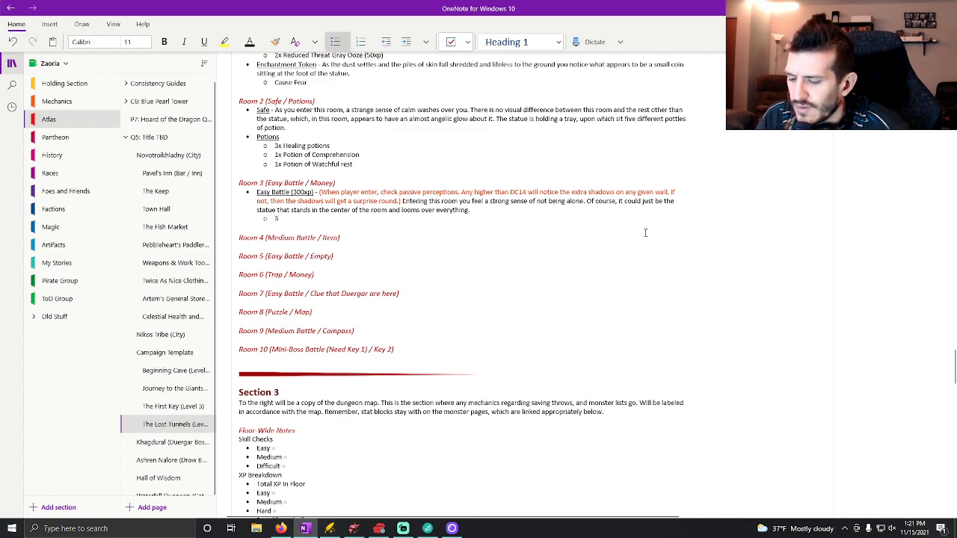
type("x Shadow")
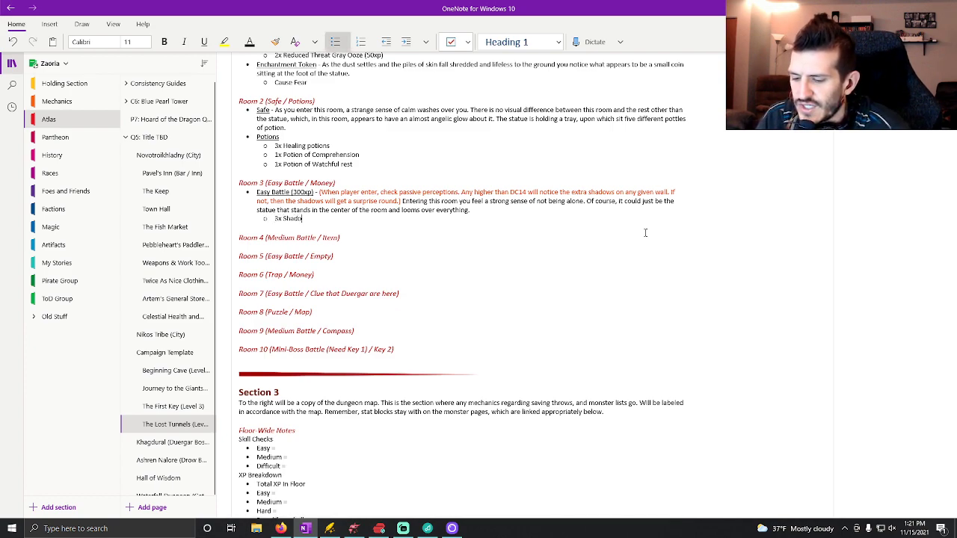
type(" (10")
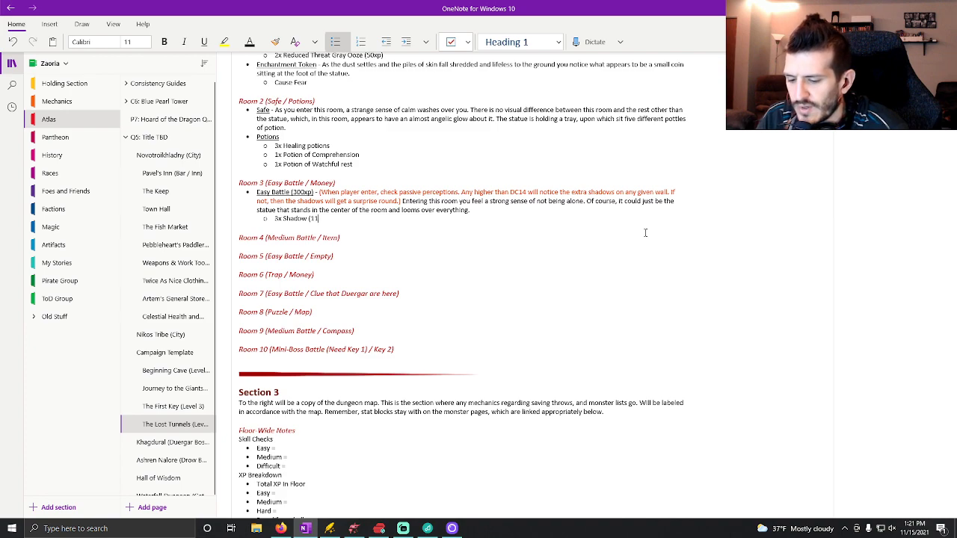
type("0")
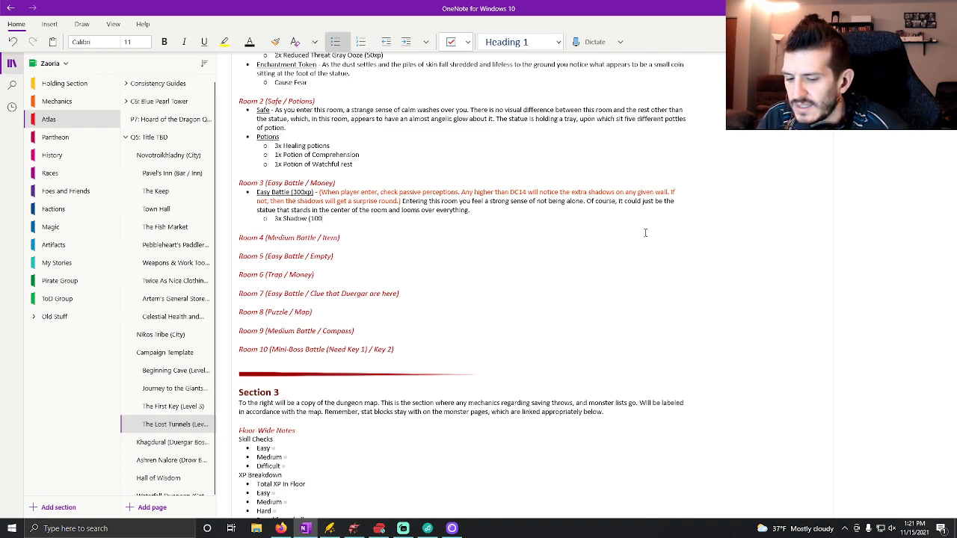
type("xp")
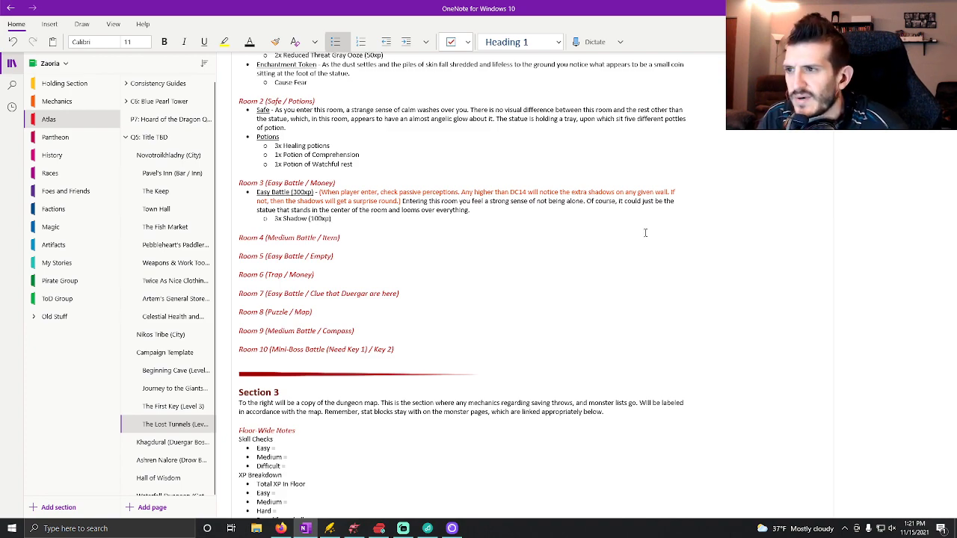
type(")")
Add a main-level bullet in Room 3 with the underlined label "Money" followed by a plain dash.
key("Return")
key("shift+Tab")
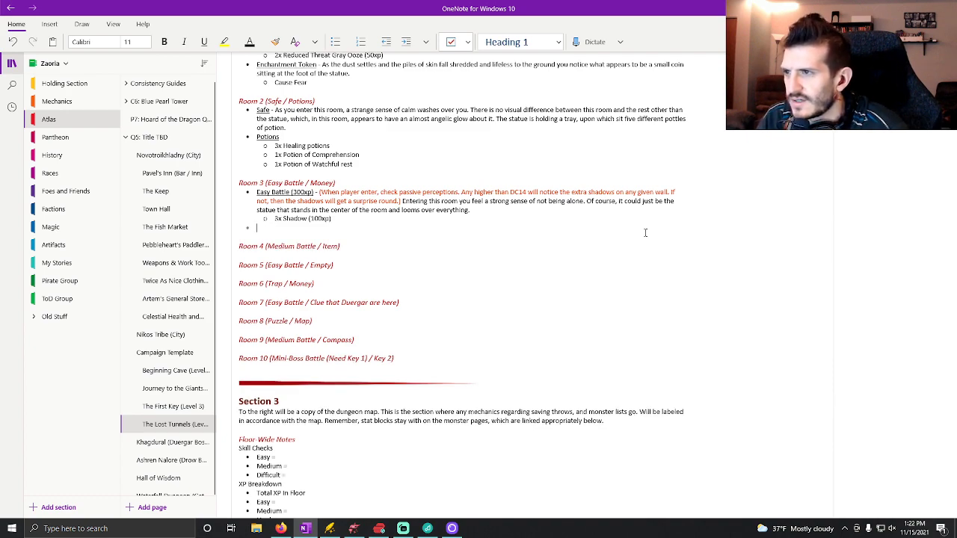
key("ctrl+u")
type("Money")
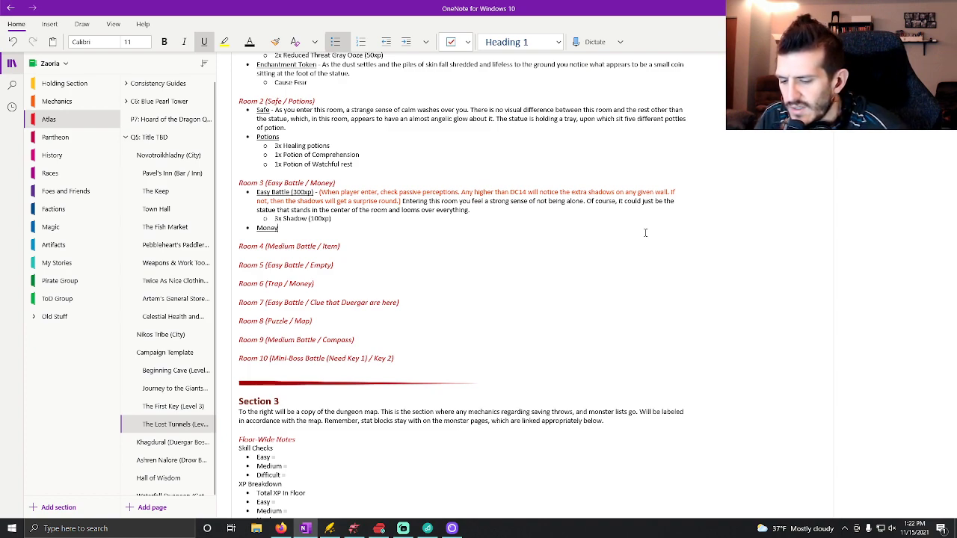
key("ctrl+u")
type("- Lying in the corn")
Begin the Money description with "Lying in the corner of the room is a small pile of white dust.".
key("BackSpace")
key("BackSpace")
type("rner o")
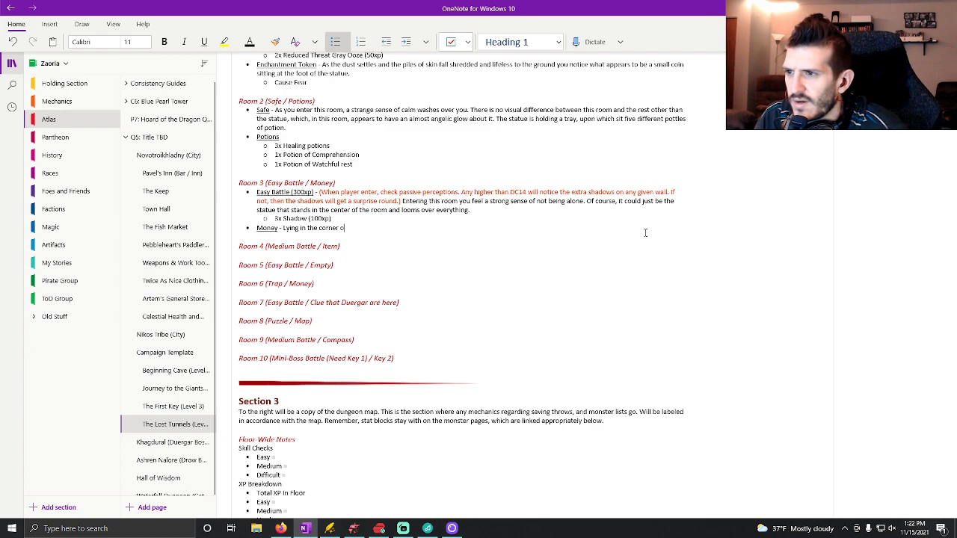
type("f the room is ")
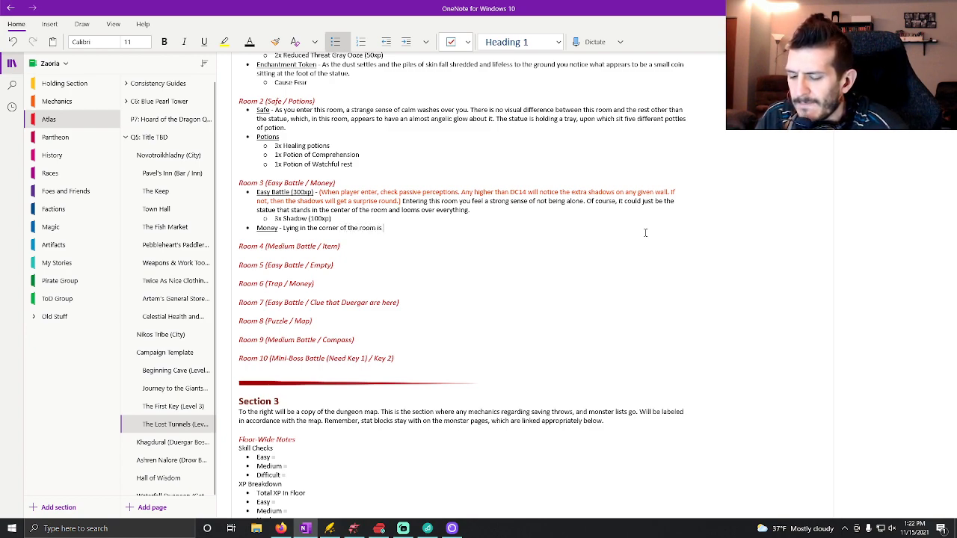
type("a small pile of wh")
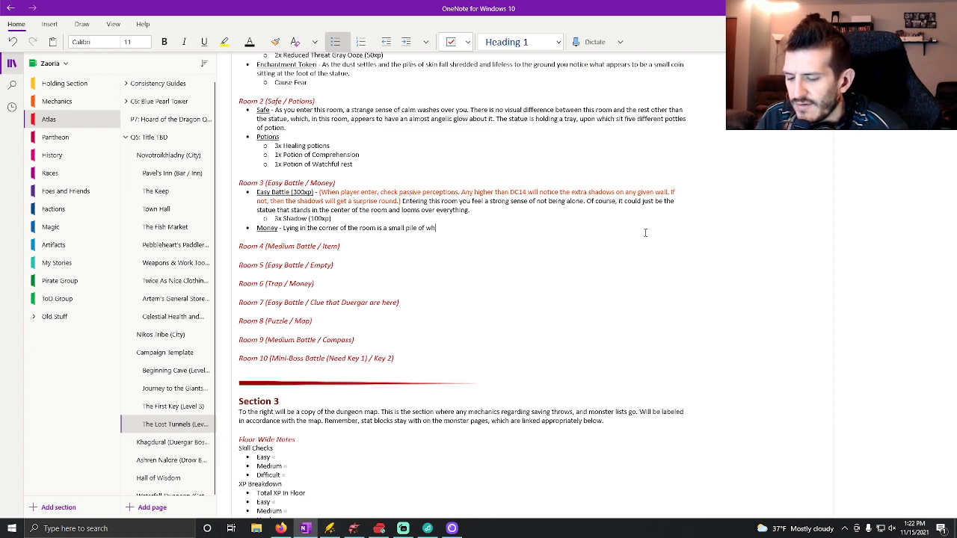
type("ite dust. It")
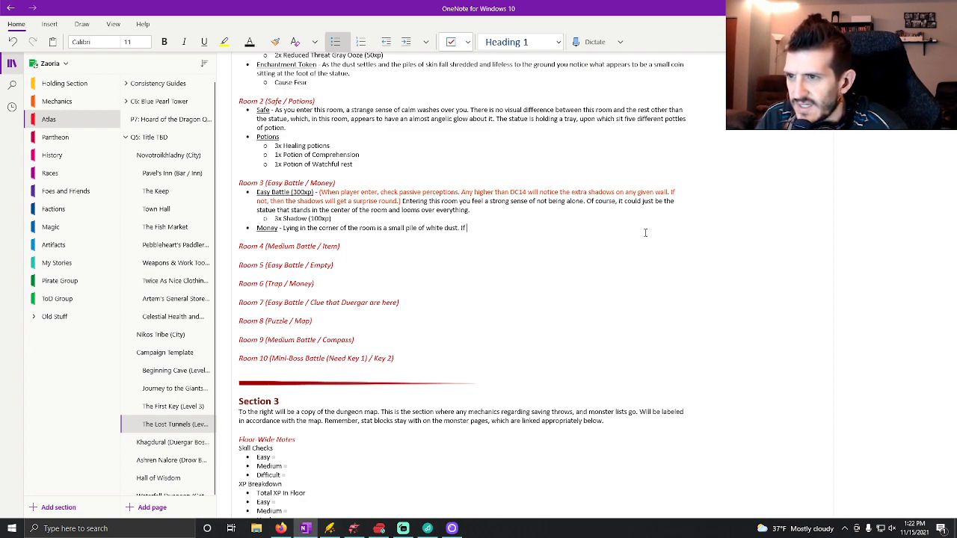
type(" appear")
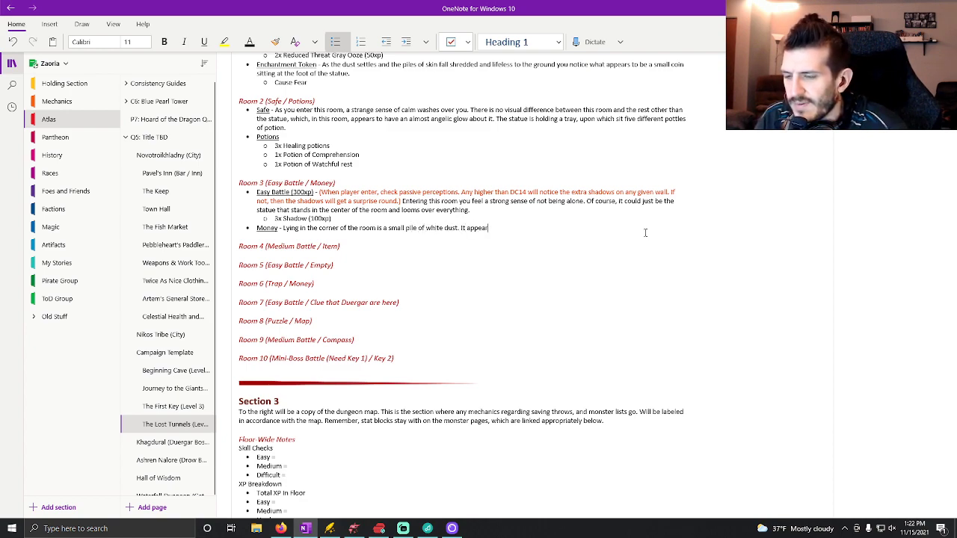
type("s to be the remenats")
Continue the Money description with "It appears to be the remnants of a skeleton that has long".
key("BackSpace")
key("BackSpace")
key("BackSpace")
key("BackSpace")
key("BackSpace")
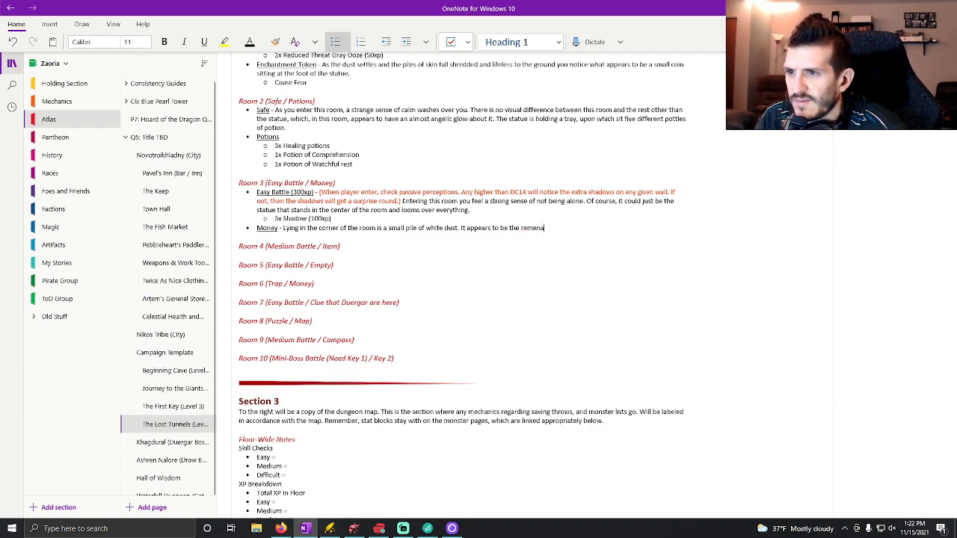
key("BackSpace")
type("nants ")
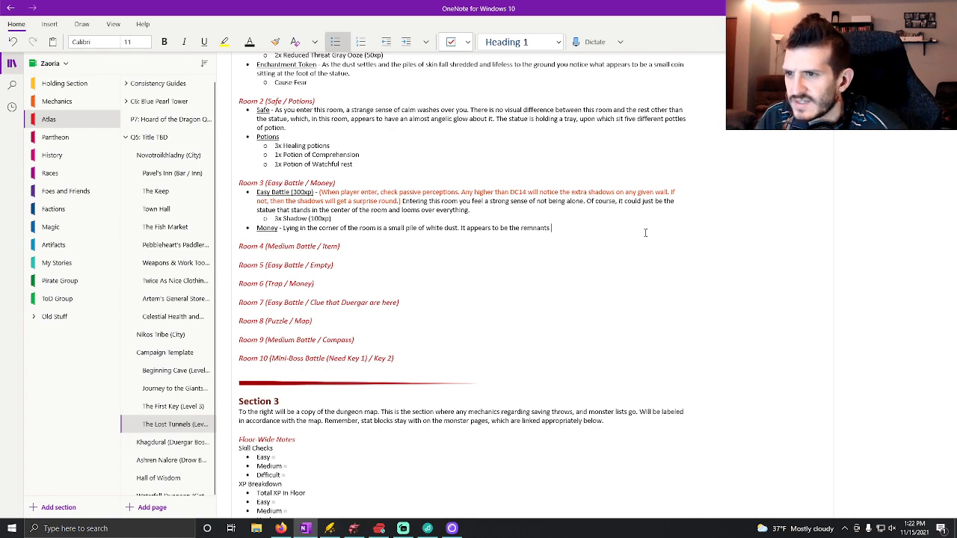
type("of a skeleton t")
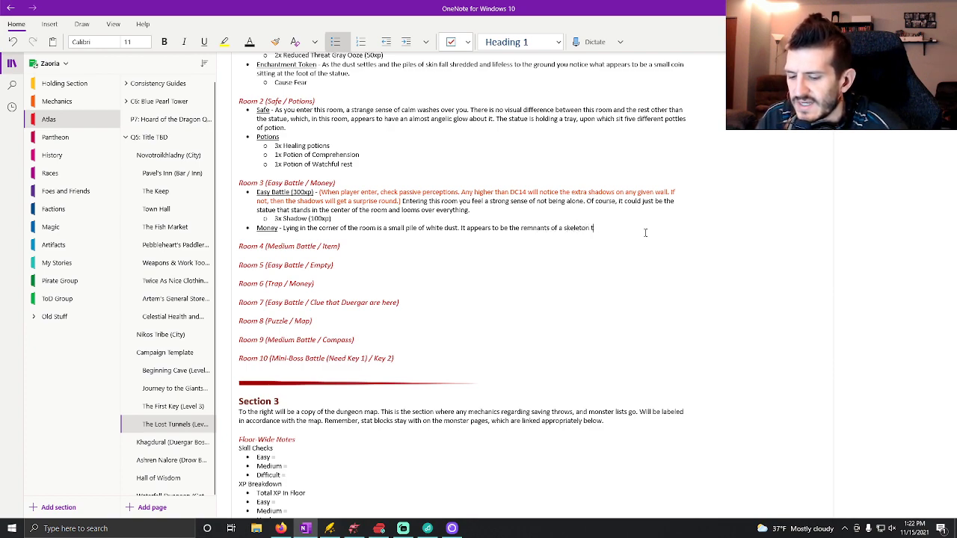
type("hat has long ")
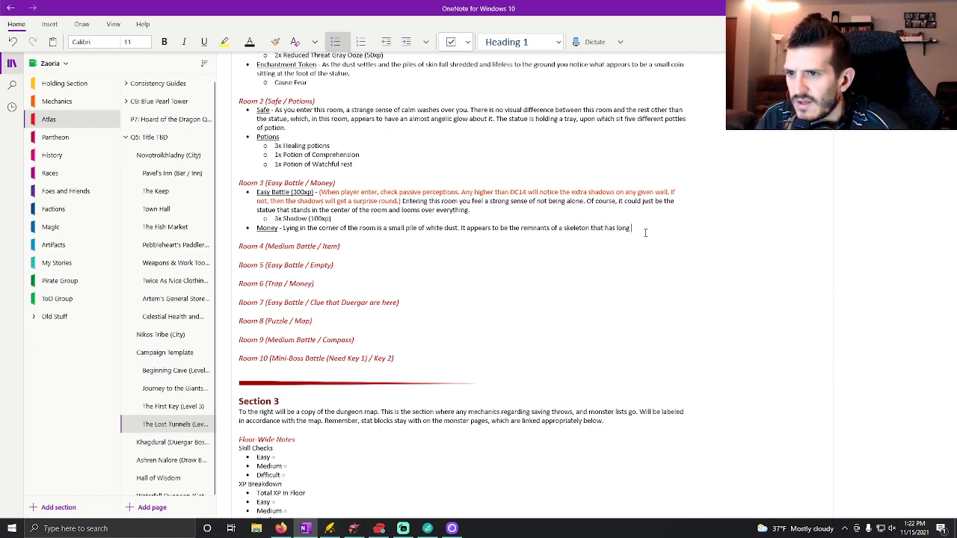
type("since disitng")
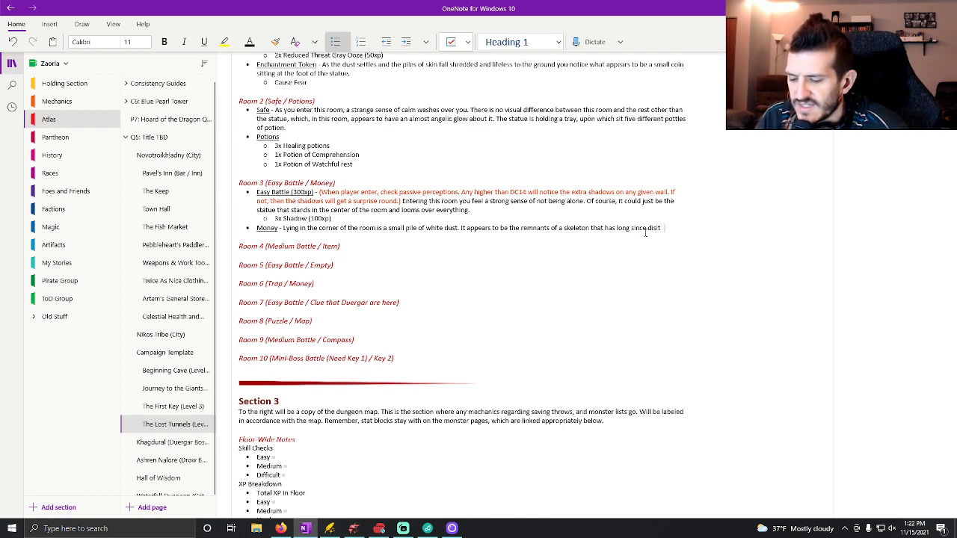
type("rated")
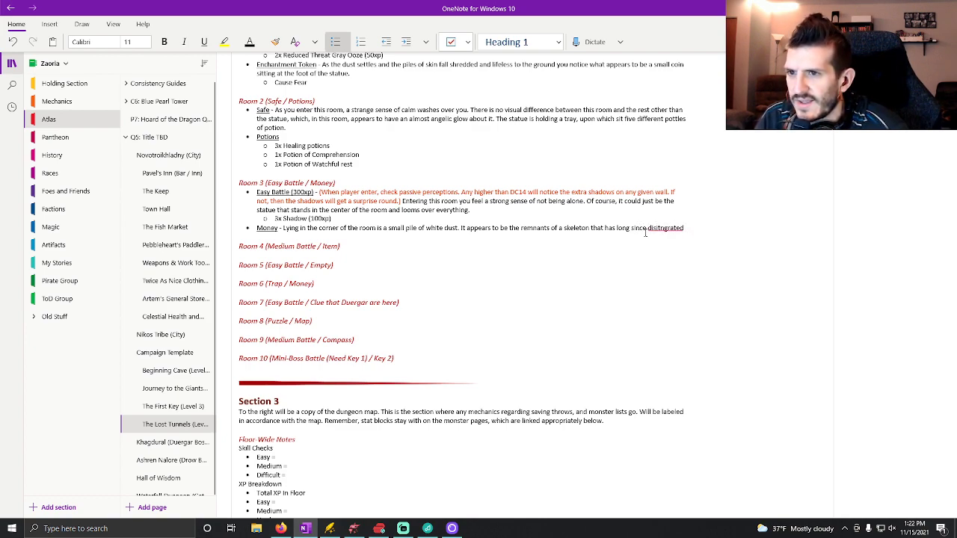
Add "since disintegrated" to the skeleton sentence, correcting the last word with the suggested spelling.
key("BackSpace")
key("BackSpace")
key("BackSpace")
key("BackSpace")
key("BackSpace")
key("BackSpace")
key("BackSpace")
key("BackSpace")
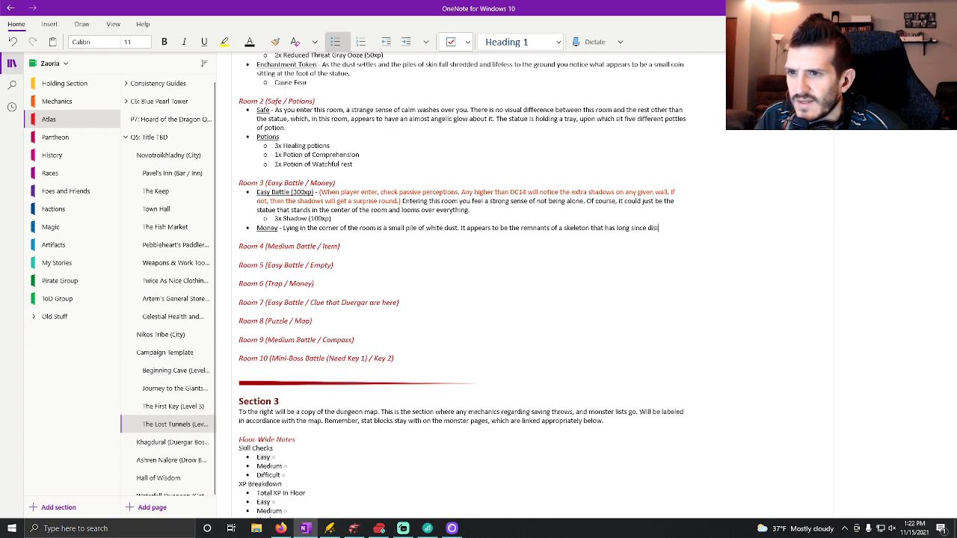
type("ntigrated")
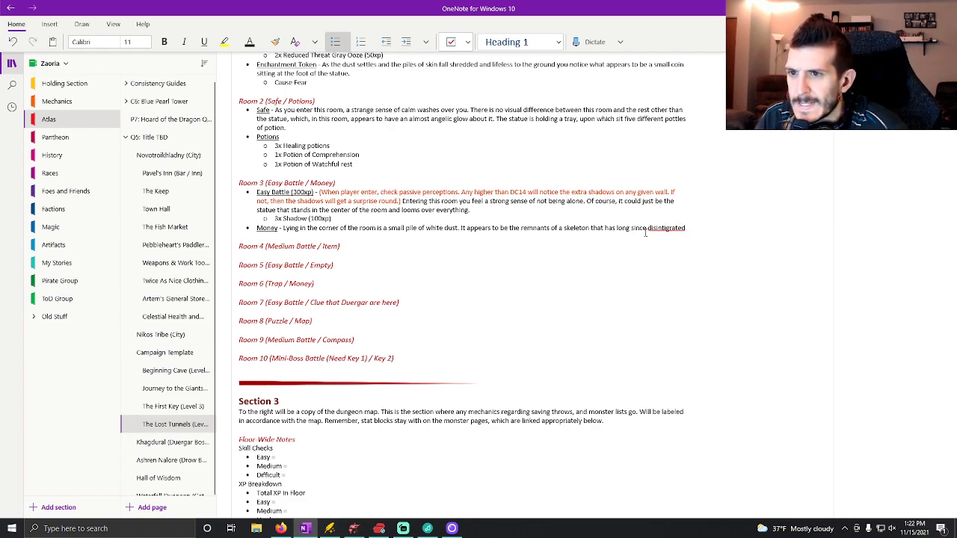
right_click(657, 233)
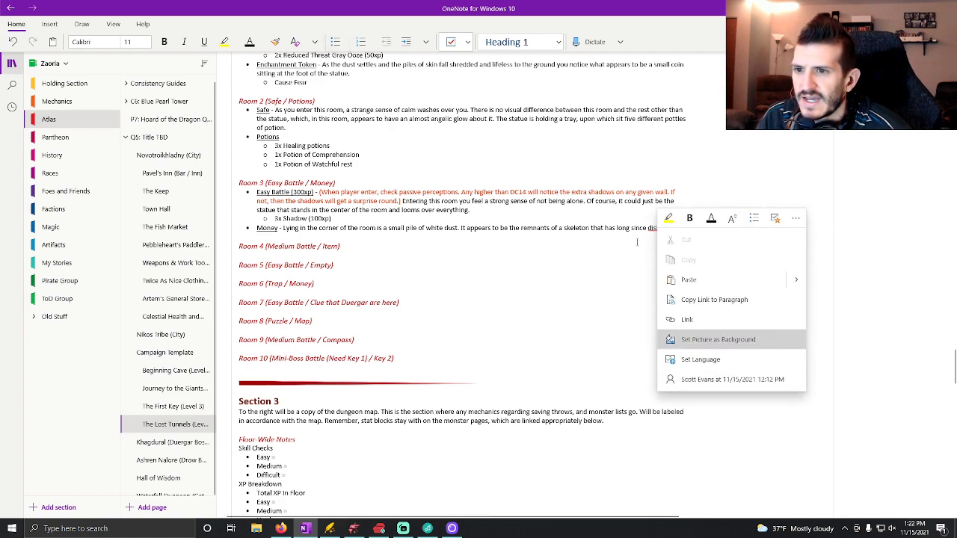
left_click(660, 229)
right_click(661, 229)
mouse_move(792, 236)
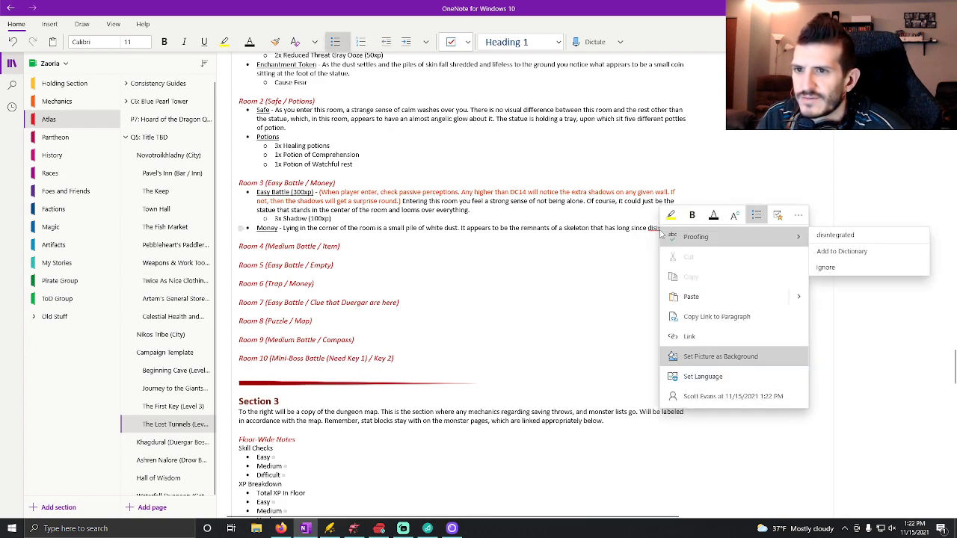
left_click(842, 241)
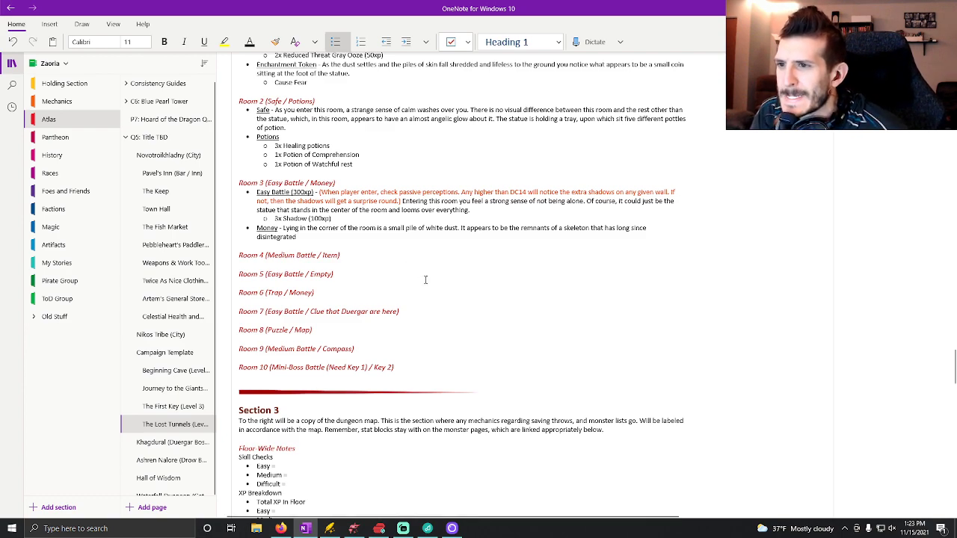
Complete the skeleton sentence in Room 3's Money description with "after centuries down in these tunnels.".
type("after cent")
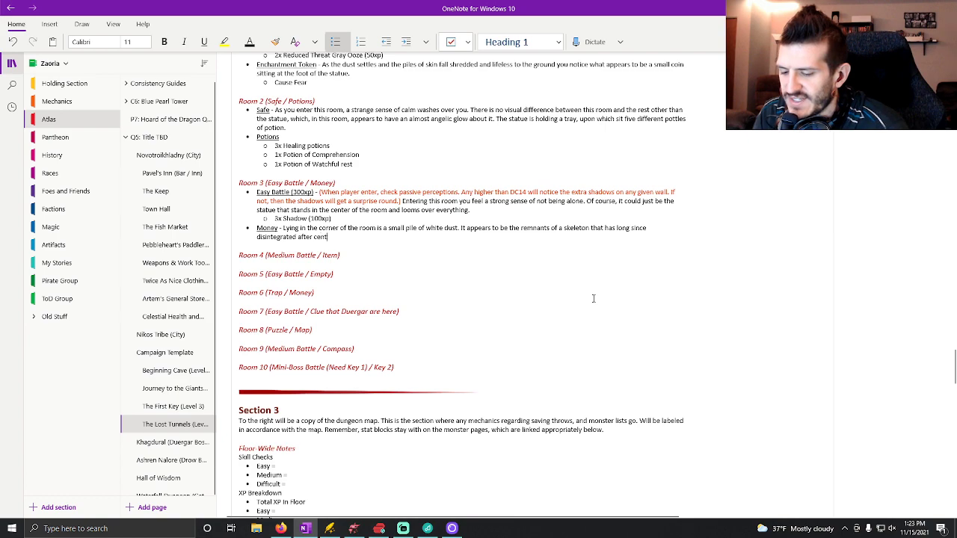
type("uries dow")
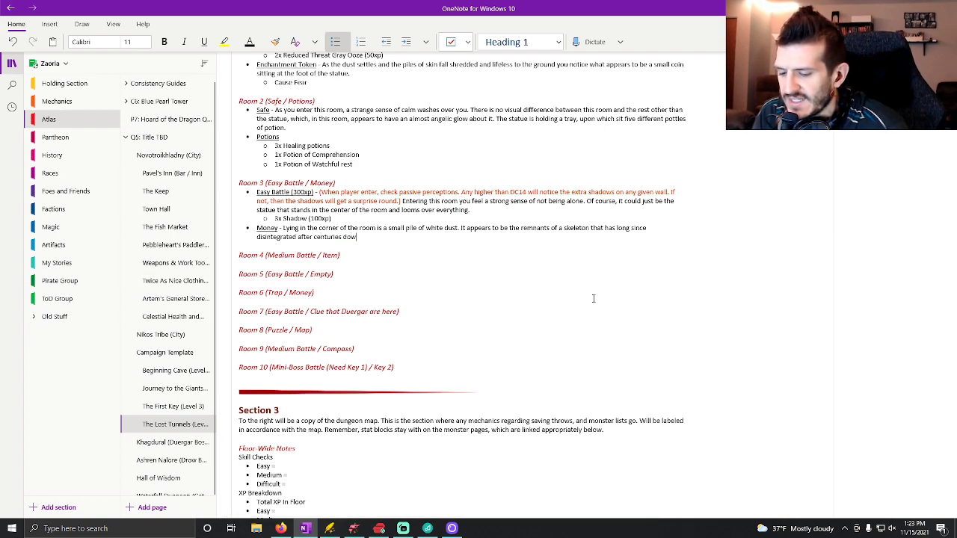
type("n in these tunn")
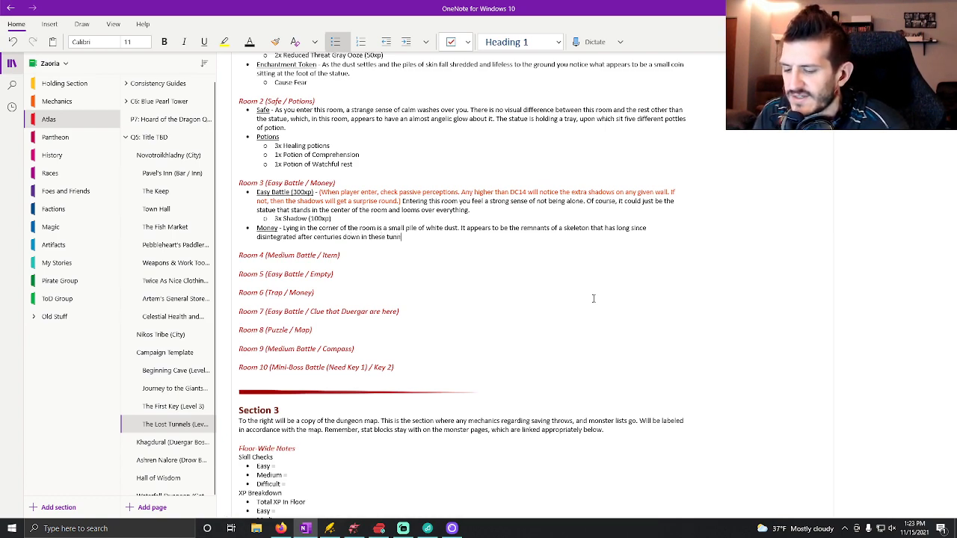
type("els. Bu")
type(" the")
type(" reminas")
Start the next sentence of the Money description with "By the remains is a tattered and", fixing the spelling of "remains".
key("BackSpace")
key("BackSpace")
key("BackSpace")
type("ans")
key("BackSpace")
key("BackSpace")
key("BackSpace")
key("BackSpace")
key("BackSpace")
type("ains")
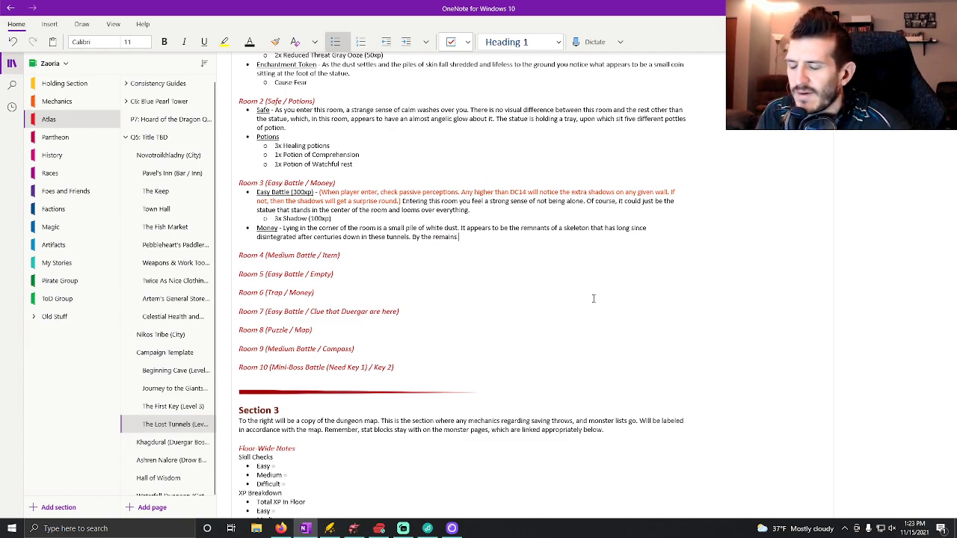
type(" is a tattered and ")
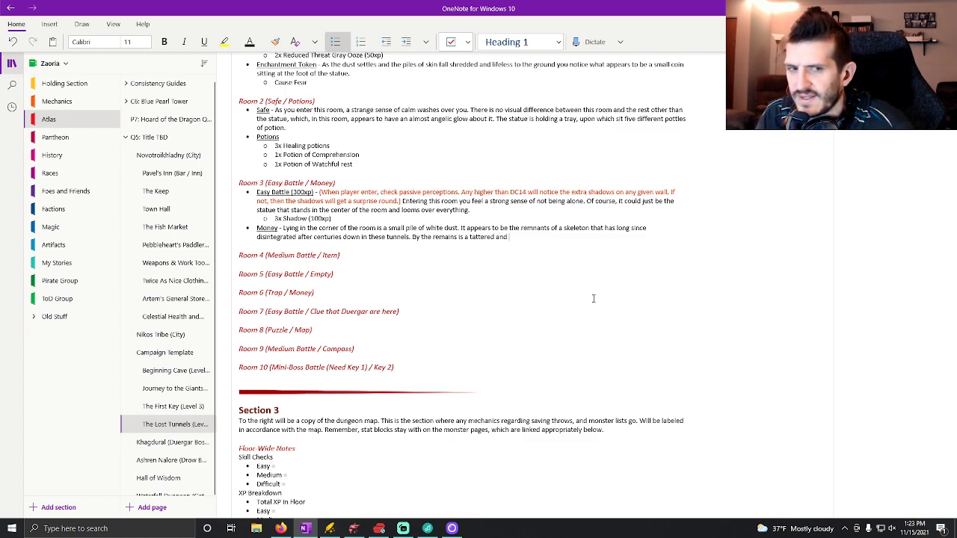
type("falling apr")
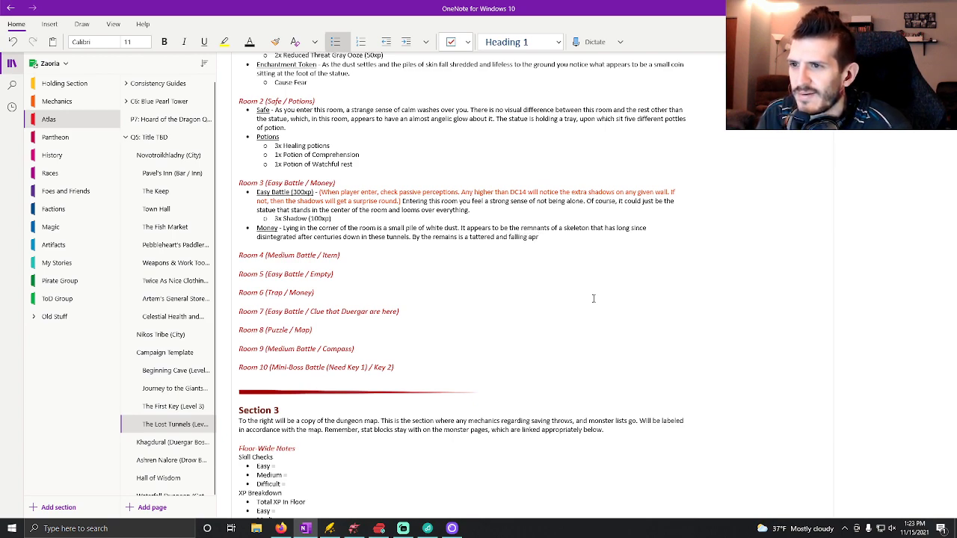
key("BackSpace")
type("art satchel")
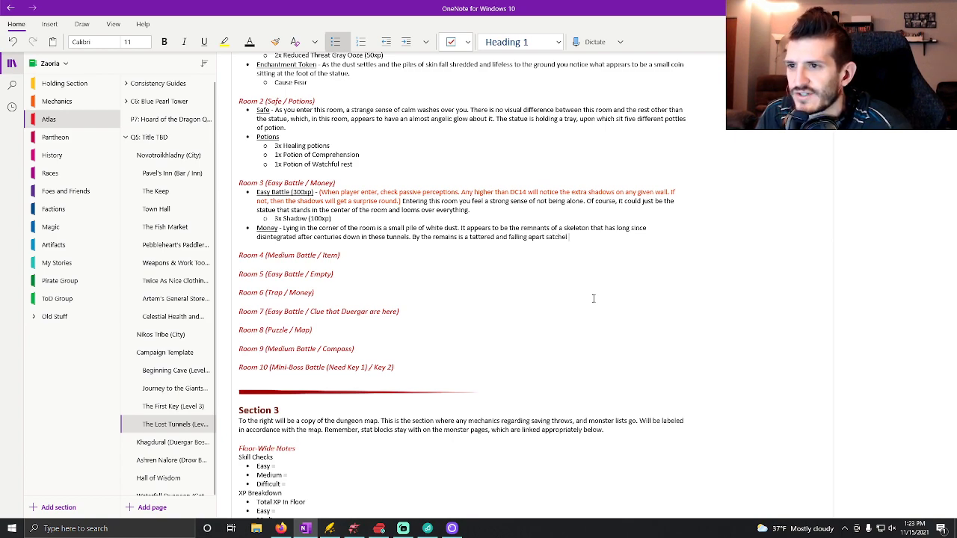
type(" filled with")
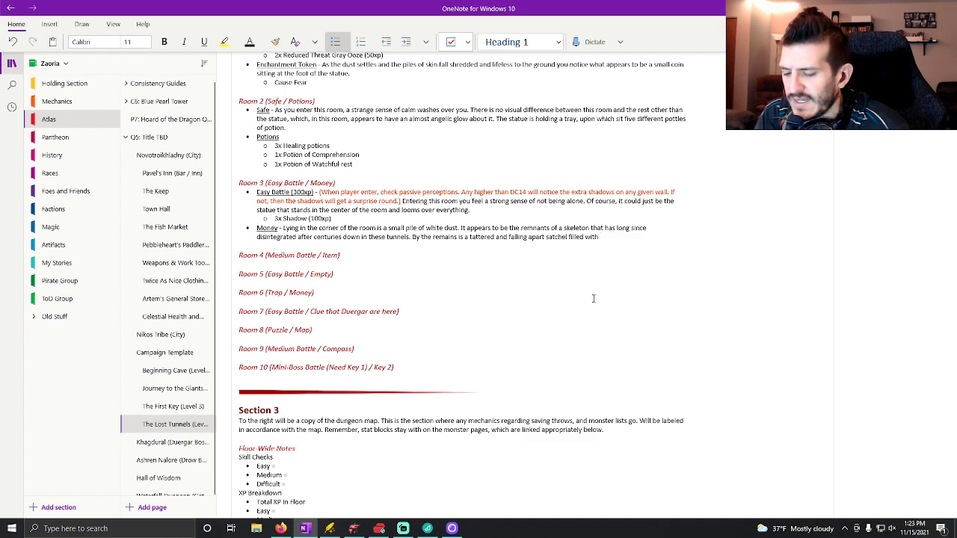
Finish the sentence with "falling apart satchel filled with a bit of gold." and add an empty sub-bullet beneath it.
type("a b")
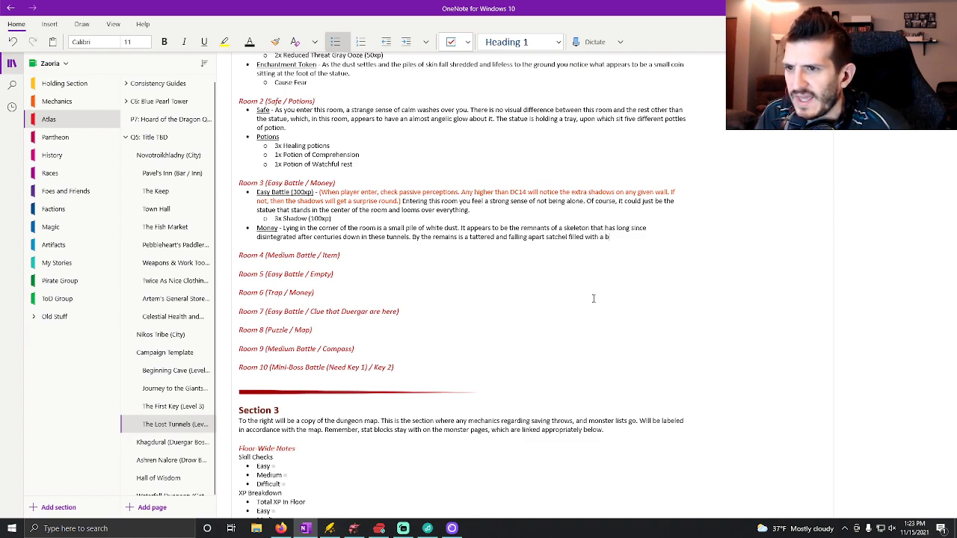
type("it of gold.")
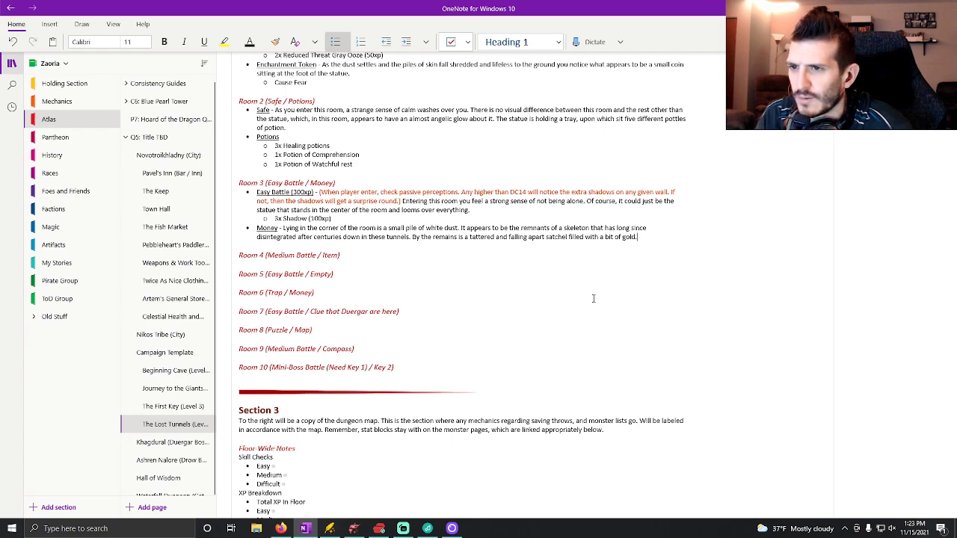
key("Return")
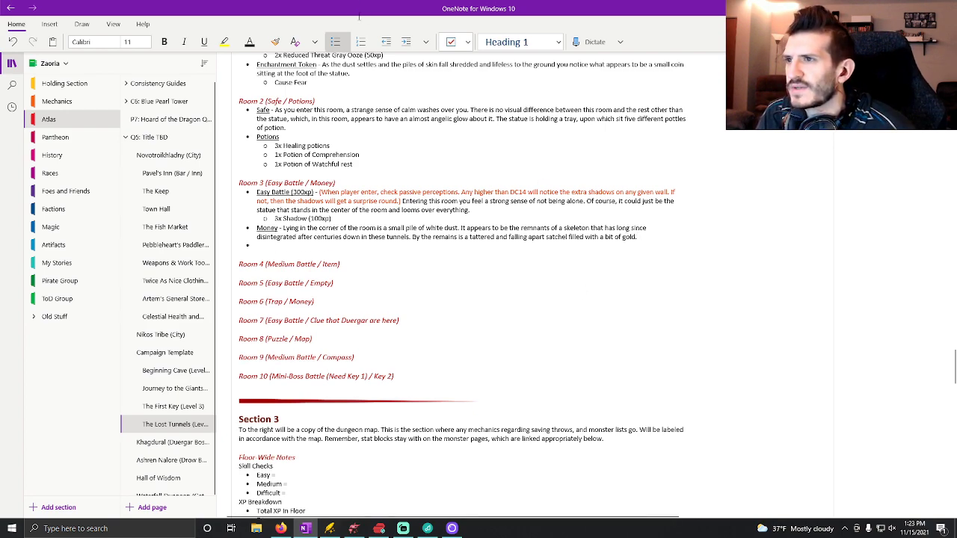
key("Tab")
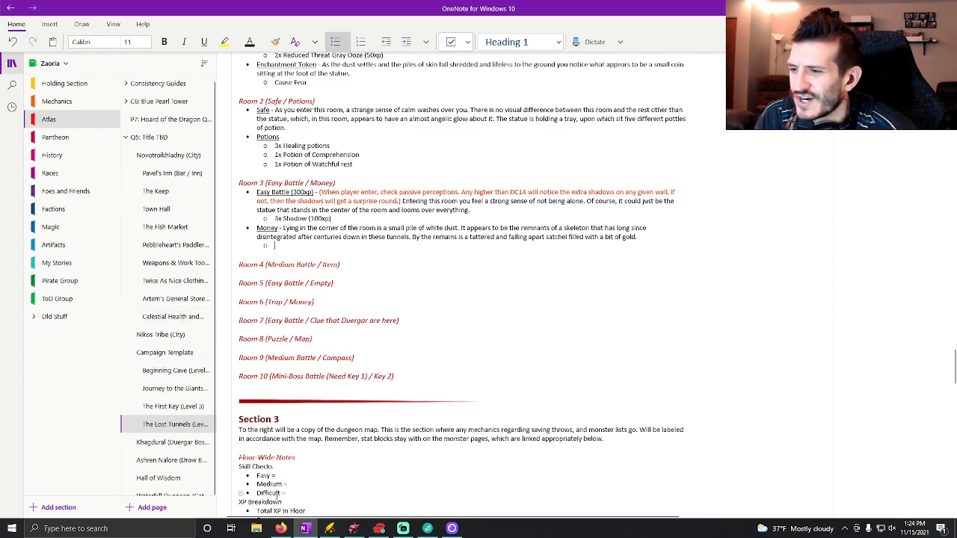
Switch to Firefox, open the 5etools Loot Generator and roll a treasure hoard for challenge rating 1–4.
left_click(280, 529)
left_click(166, 11)
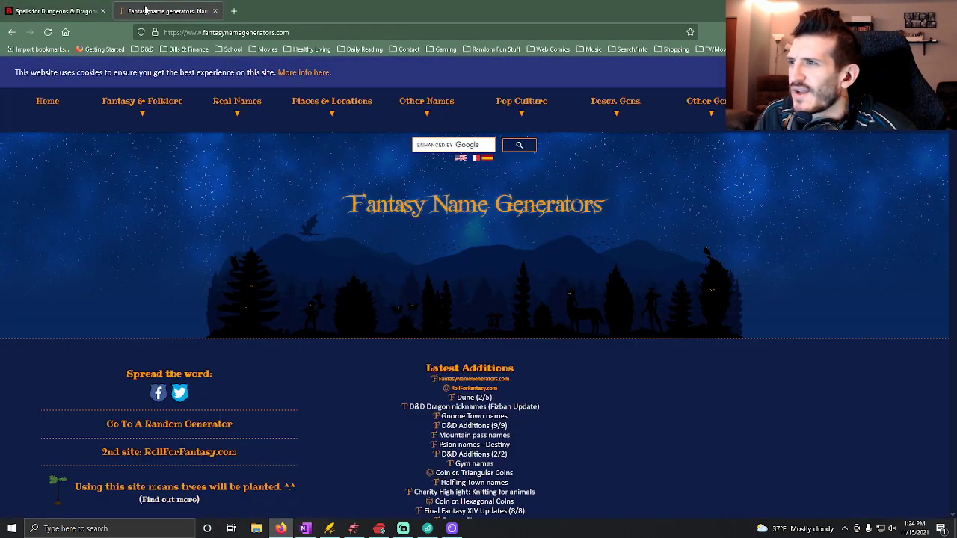
left_click(207, 32)
type("loot")
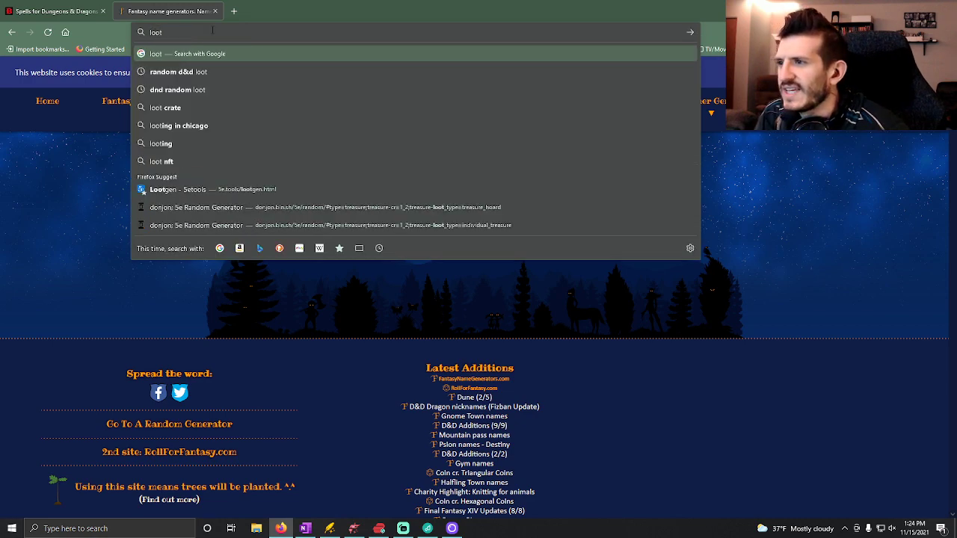
left_click(205, 190)
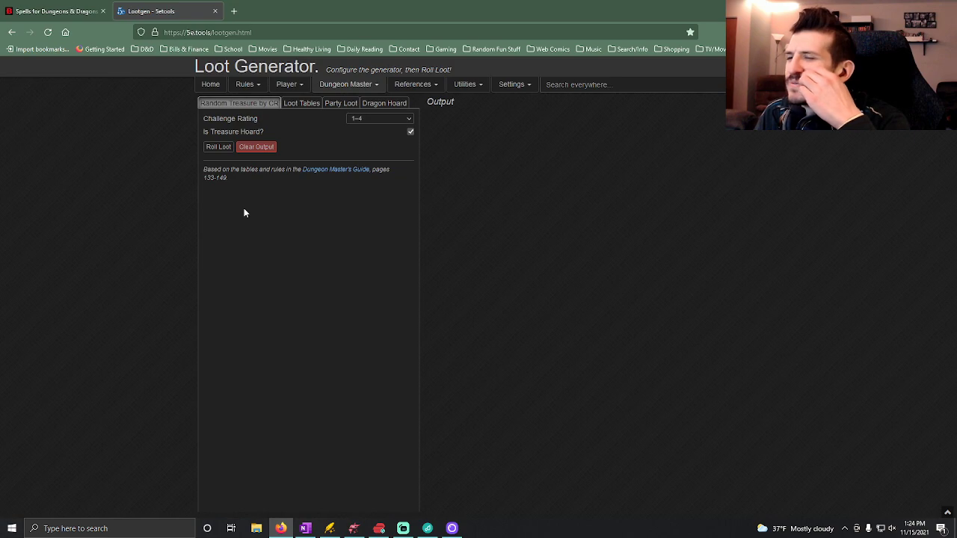
left_click(219, 147)
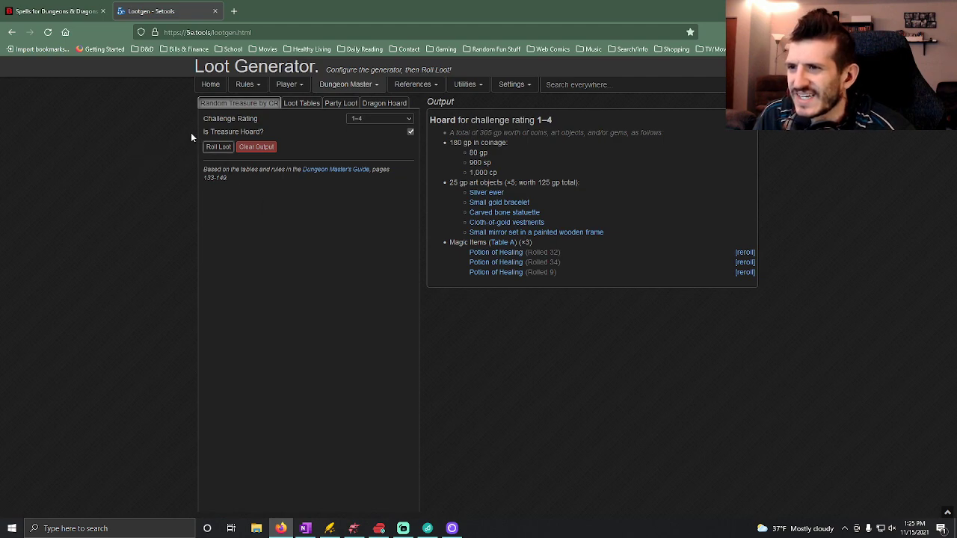
left_click(52, 11)
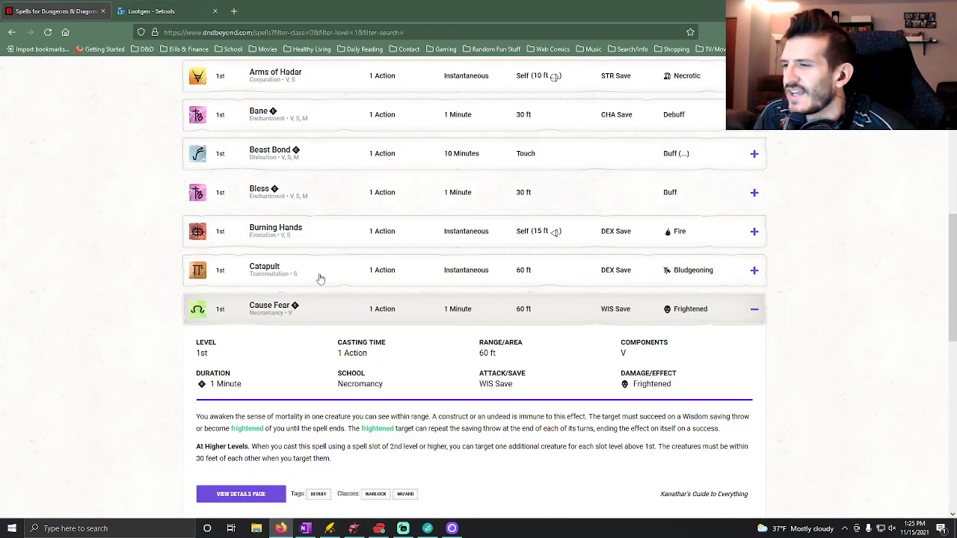
left_click(149, 11)
Back in OneNote, list "180gp" and "3x Healing Potions" as sub-bullets under Money, followed by an empty sub-bullet.
mouse_move(306, 529)
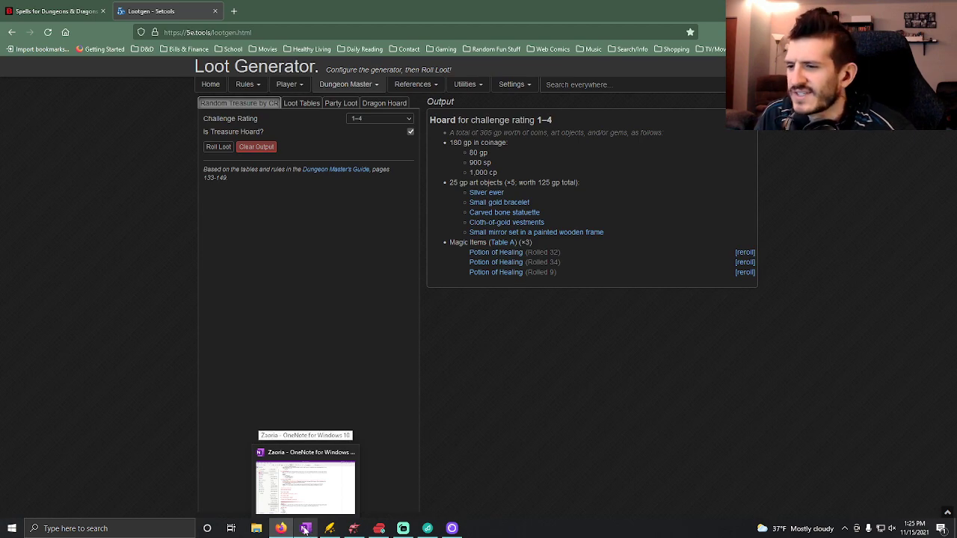
left_click(304, 529)
type("80gp")
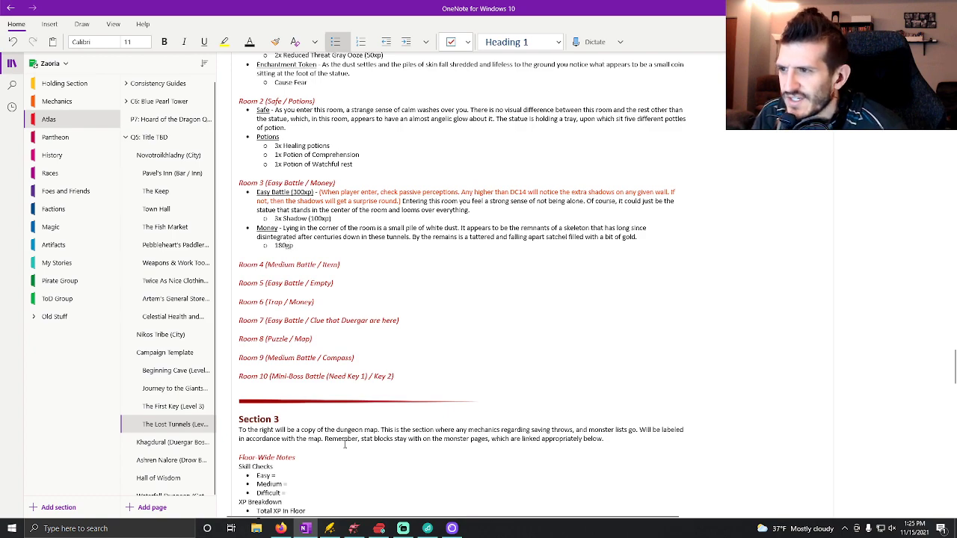
key("Return")
type("3x Healing Potions")
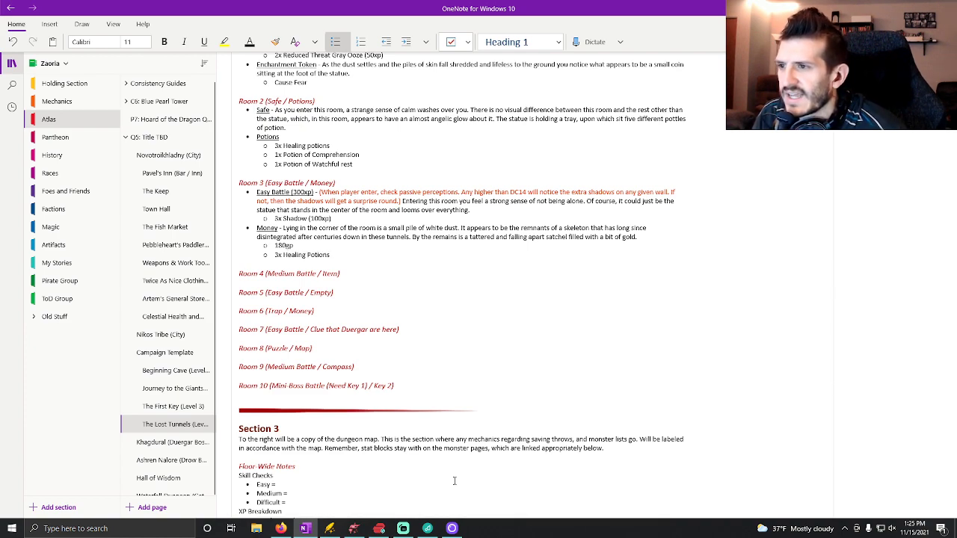
key("Return")
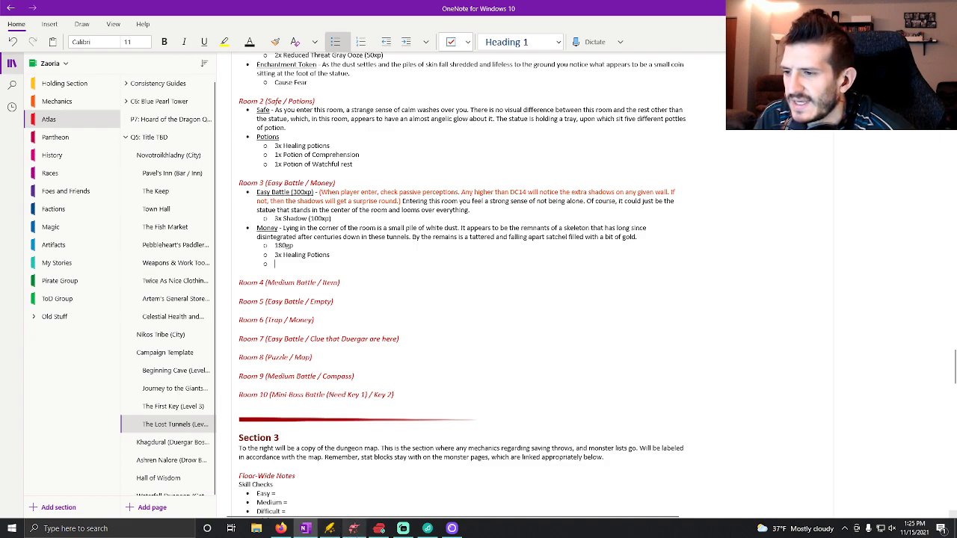
Copy the five art objects, Silver ewer through Small mirror, from the Loot Generator in Firefox and paste them into OneNote's Money sub-list.
mouse_move(289, 528)
left_click(322, 444)
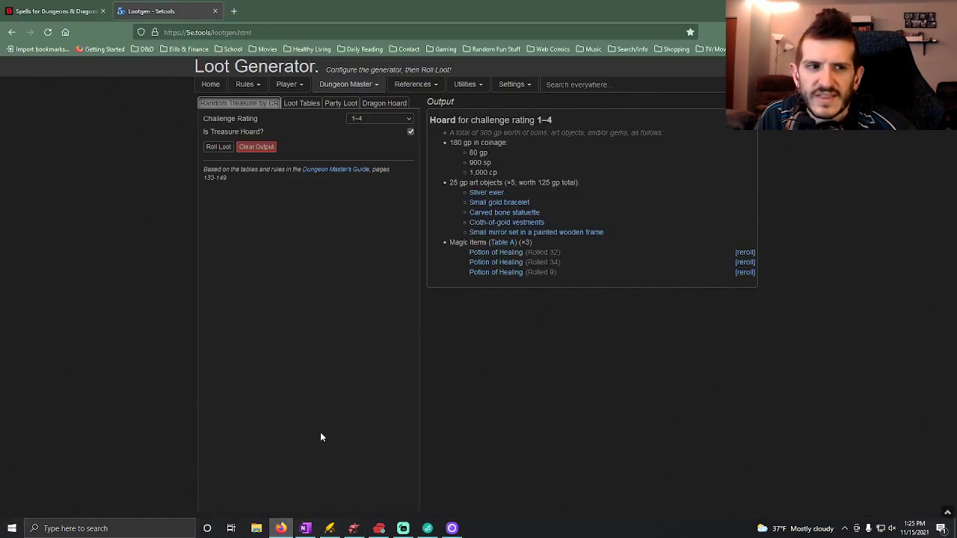
mouse_move(617, 233)
left_mouse_down()
mouse_move(508, 221)
mouse_move(469, 198)
left_mouse_up()
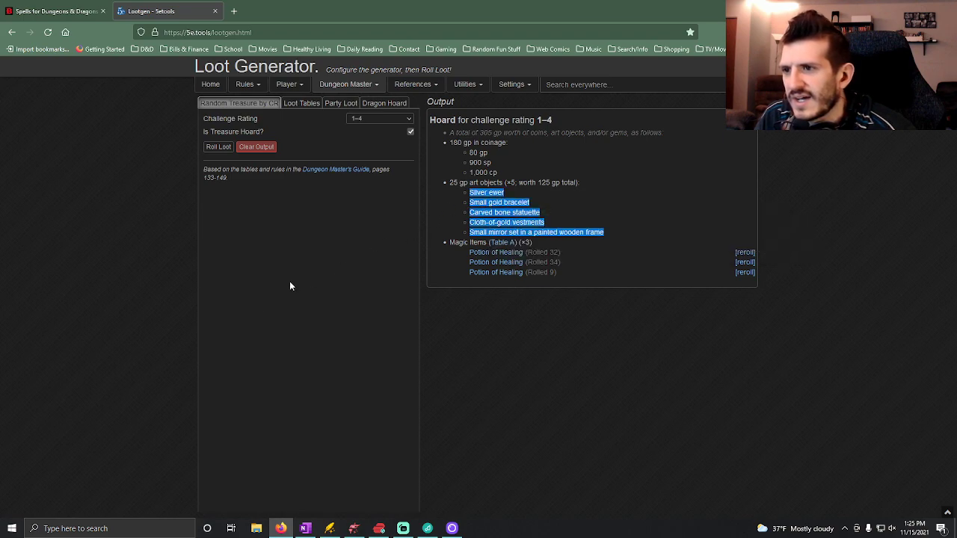
left_click(80, 8)
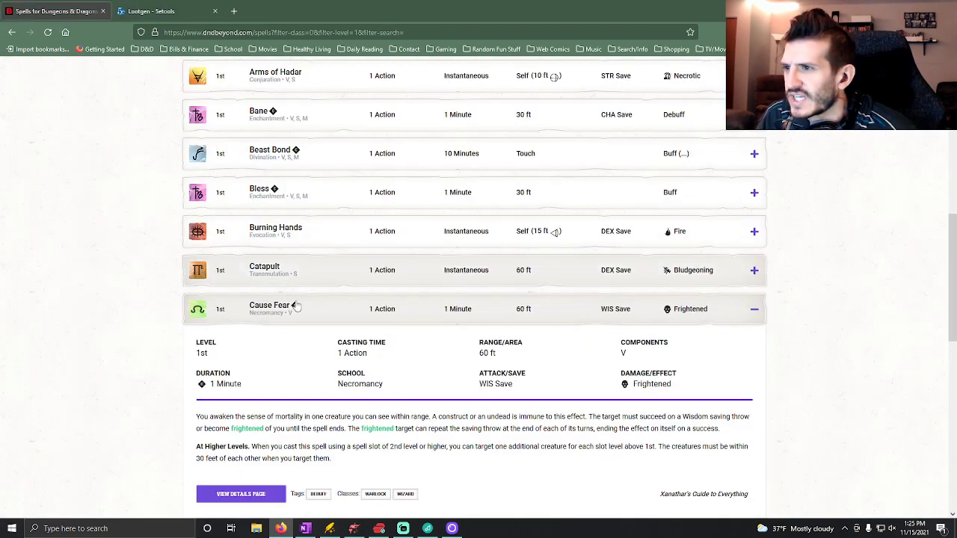
left_click(153, 15)
left_click(305, 528)
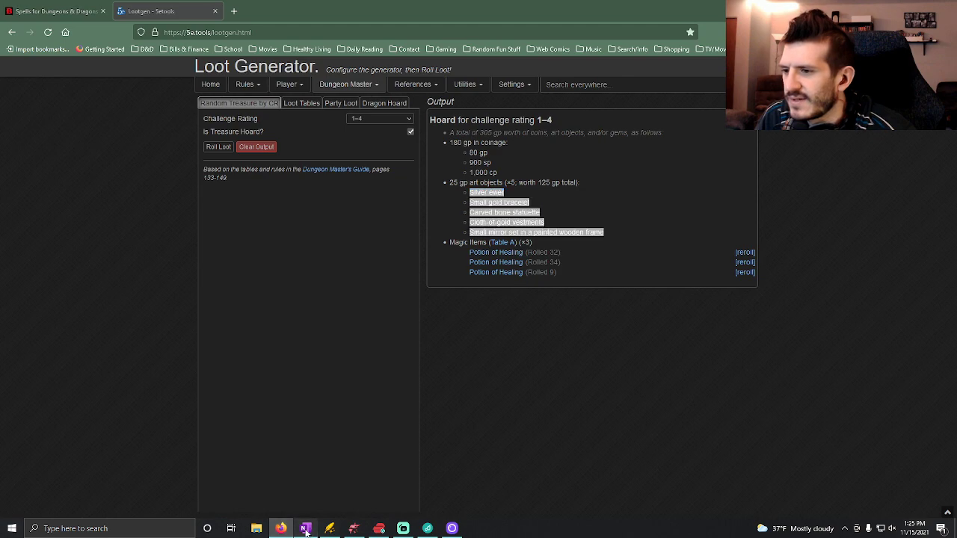
type("Silver ewer Small gold bracelet Carved bone statuette Cloth-of-gold vestments Small mirror set in a painted wooden frame  From <https://5e.tools/lootgen.html>")
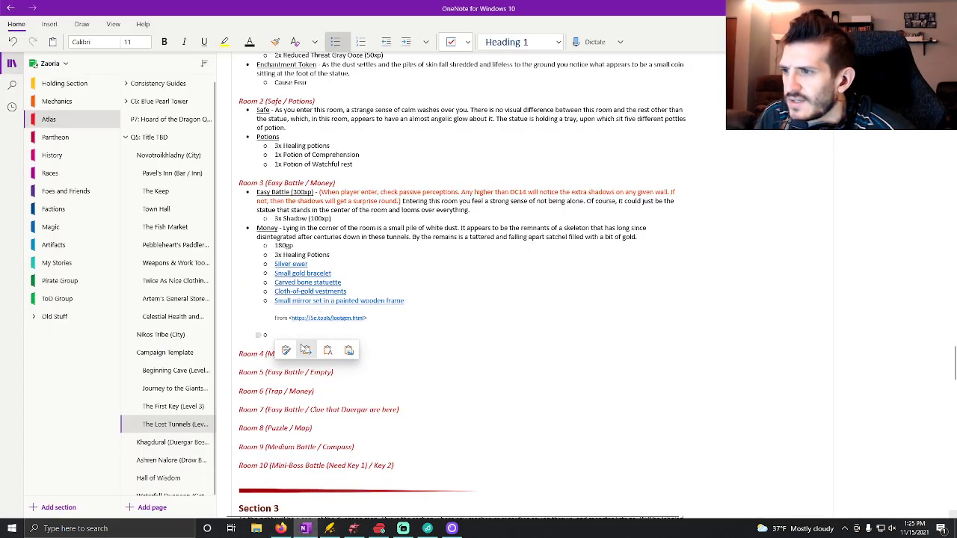
Delete the empty bullet and the "From" source line beneath the pasted art objects.
key("BackSpace")
key("BackSpace")
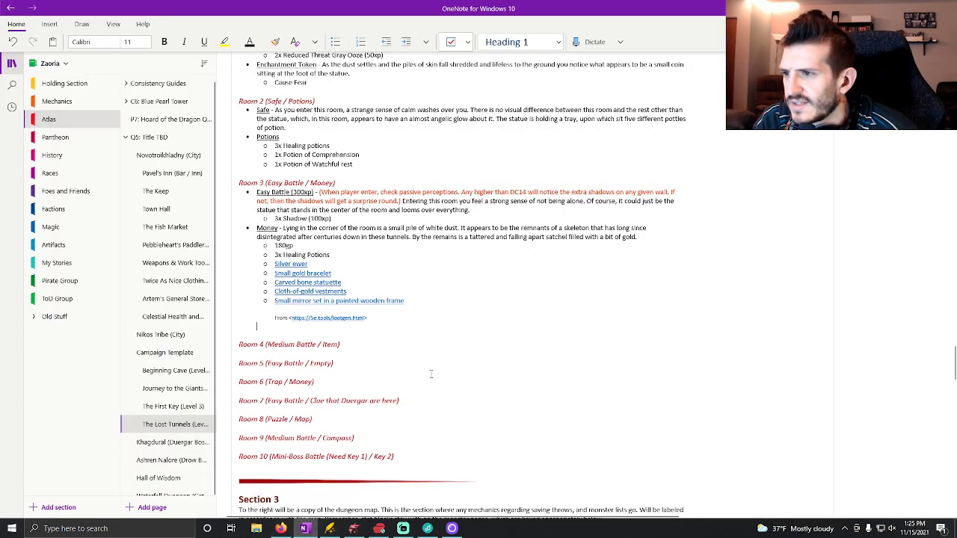
key("BackSpace")
key("BackSpace")
key("BackSpace")
key("BackSpace")
key("BackSpace")
key("BackSpace")
key("BackSpace")
key("BackSpace")
key("BackSpace")
key("BackSpace")
key("BackSpace")
key("BackSpace")
key("BackSpace")
key("BackSpace")
key("BackSpace")
key("BackSpace")
key("BackSpace")
key("BackSpace")
key("BackSpace")
key("BackSpace")
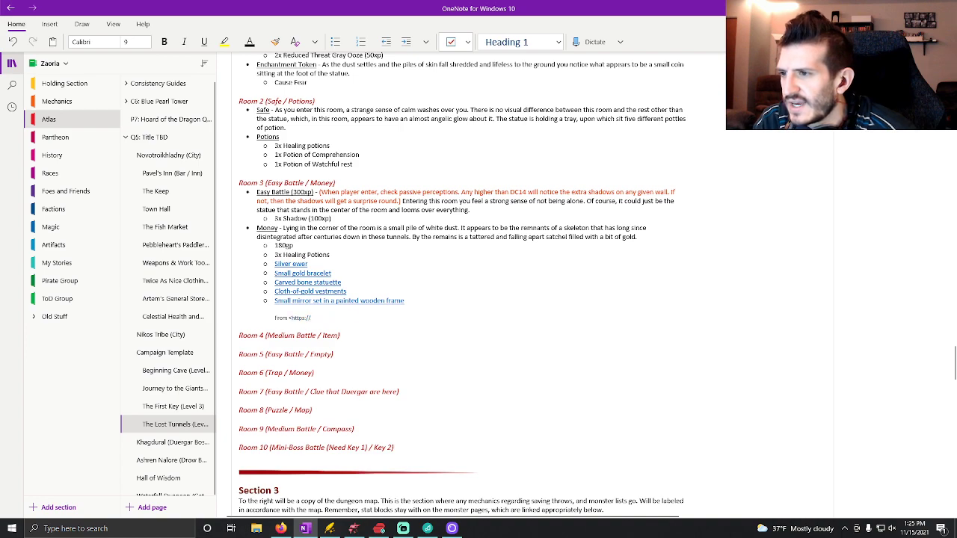
key("BackSpace")
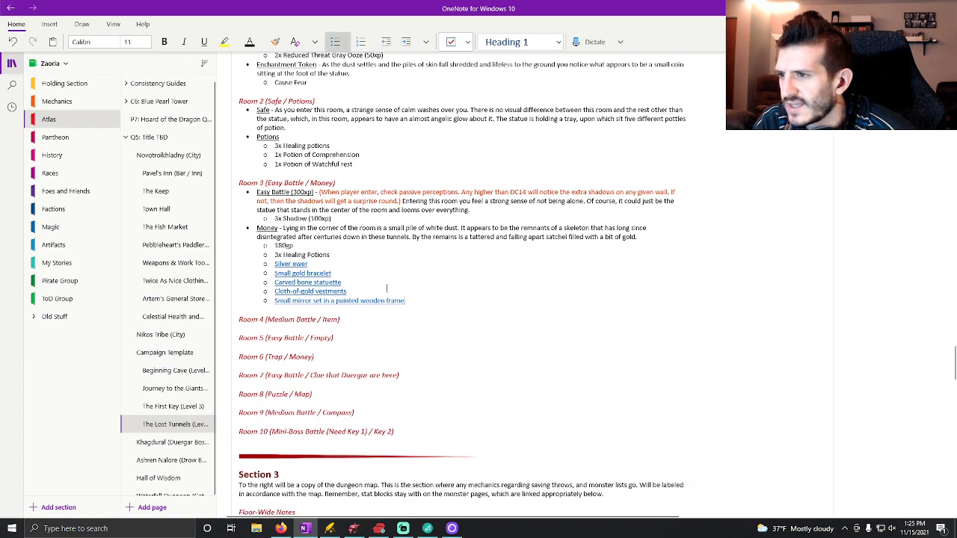
Remove the hyperlinks from the five art objects in Room 3's Money list, from Small mirror up to Silver ewer.
right_click(385, 302)
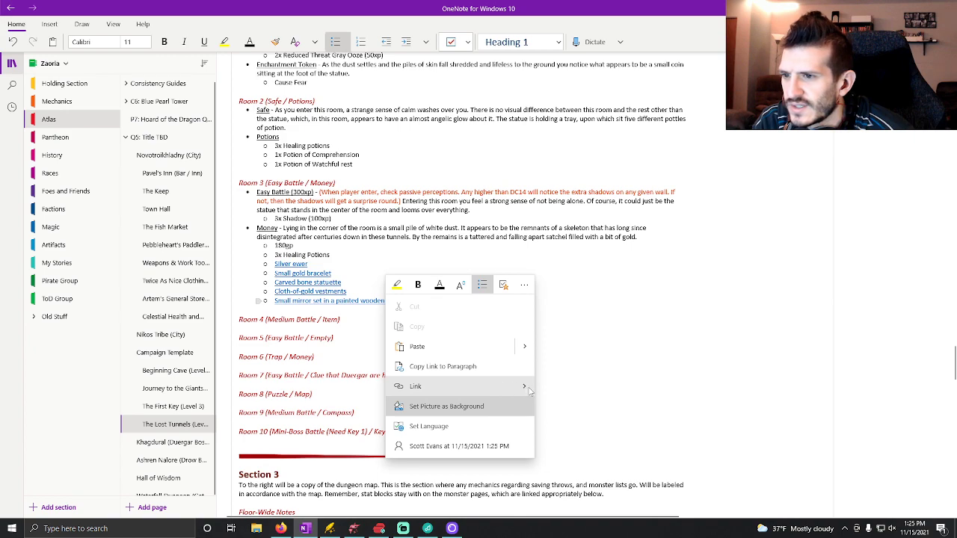
mouse_move(528, 390)
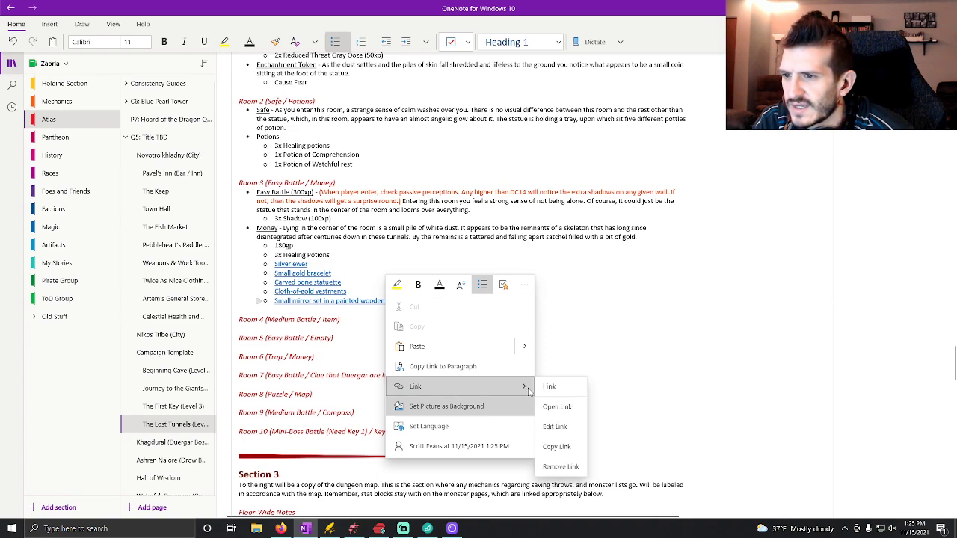
left_click(576, 466)
right_click(334, 296)
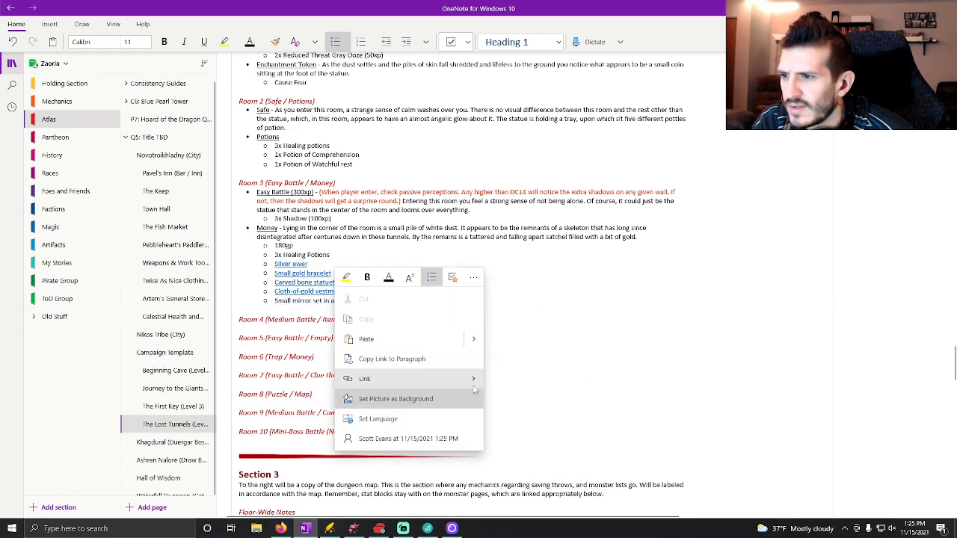
mouse_move(475, 379)
left_click(521, 465)
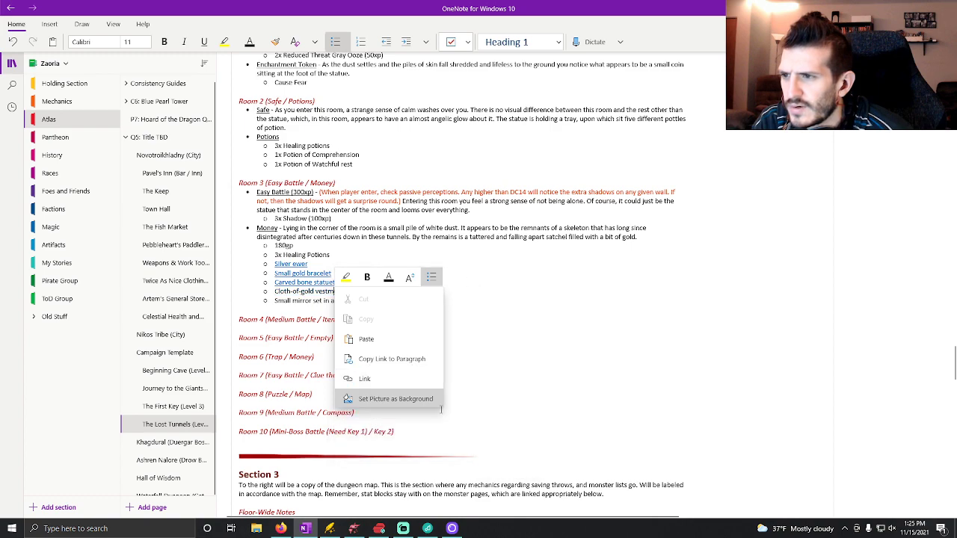
right_click(301, 286)
mouse_move(440, 371)
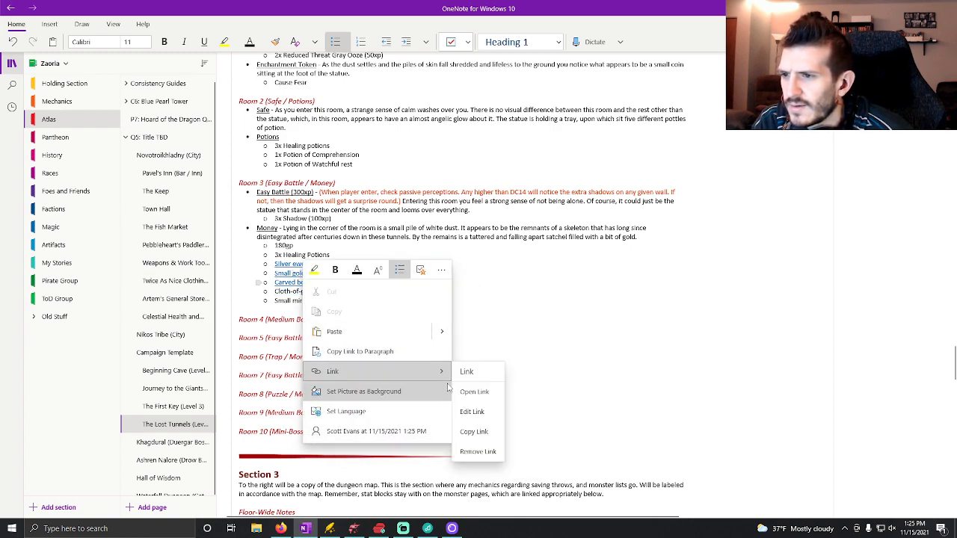
left_click(477, 451)
right_click(298, 278)
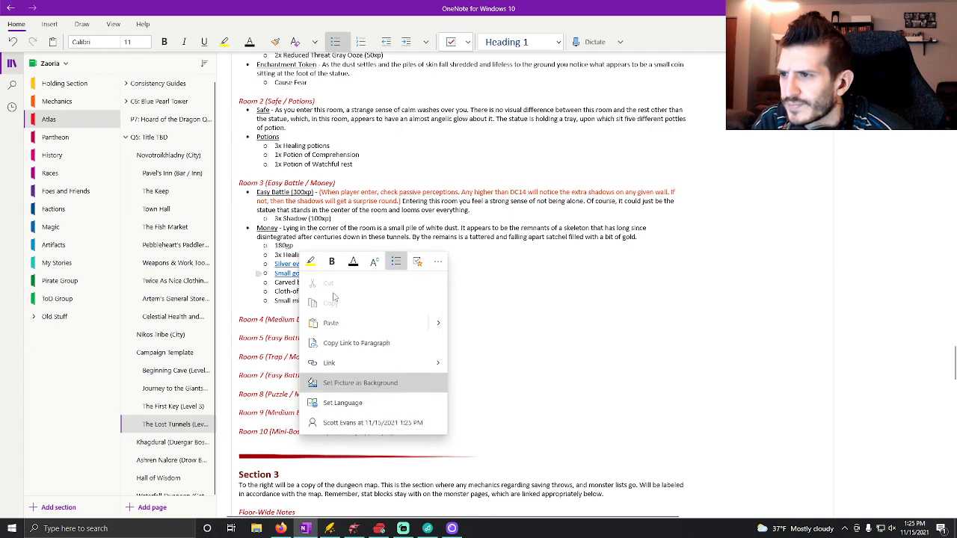
mouse_move(430, 363)
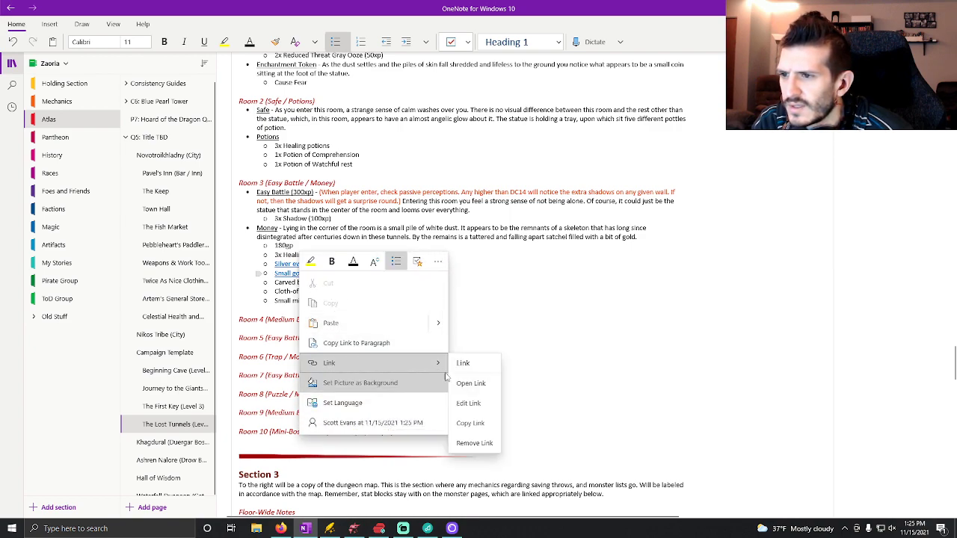
left_click(483, 446)
right_click(303, 269)
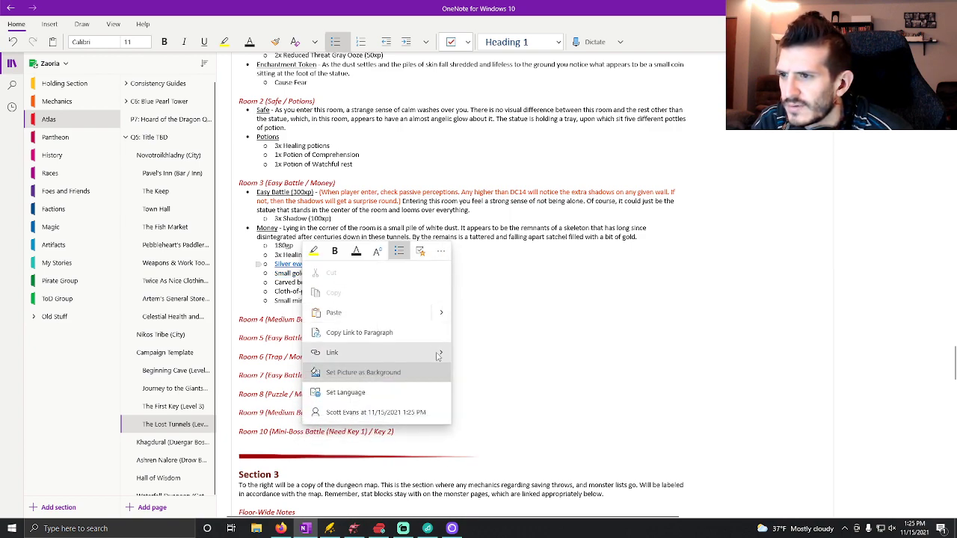
mouse_move(438, 356)
left_click(478, 429)
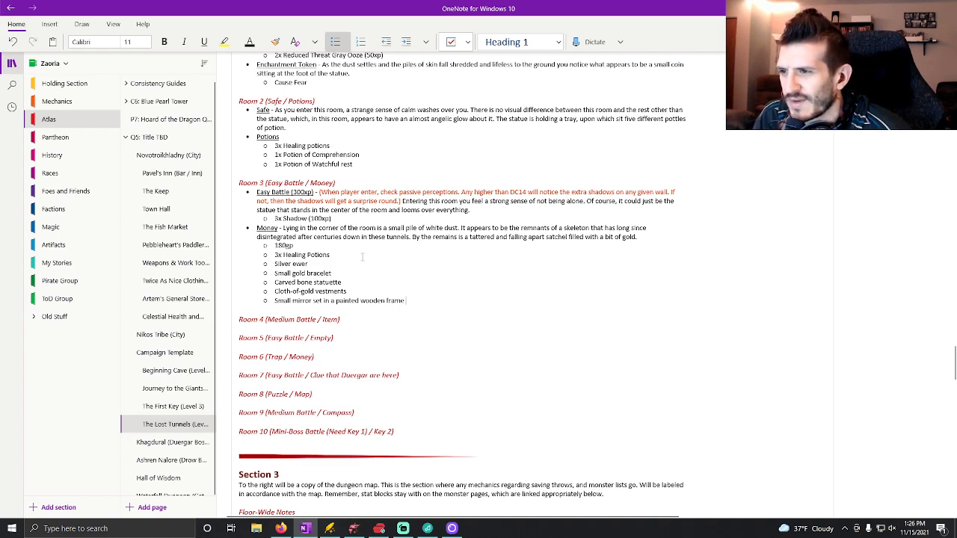
Switch to Dungeondraft and place the Statue 06 object at 0° rotation in the center of Room 3.
left_click(353, 529)
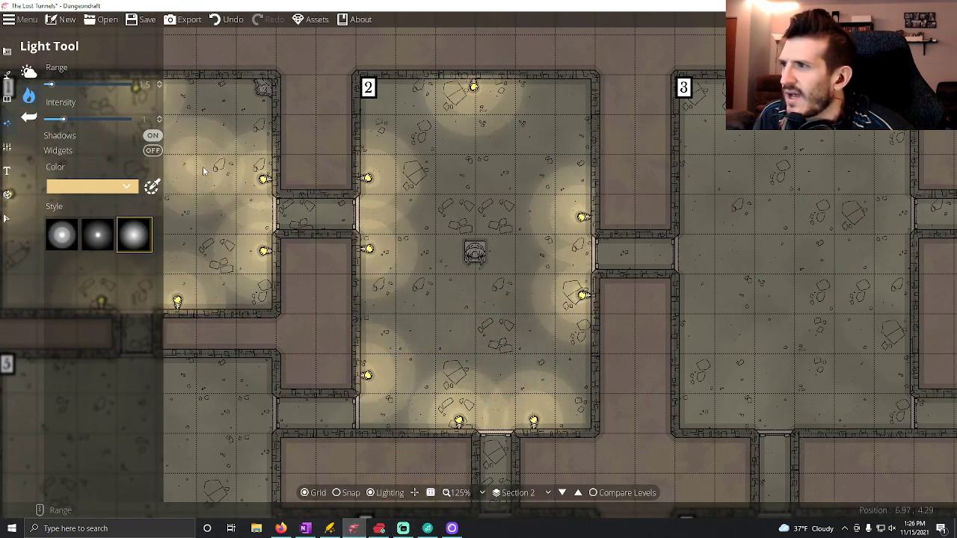
left_click_drag(698, 286, 412, 303)
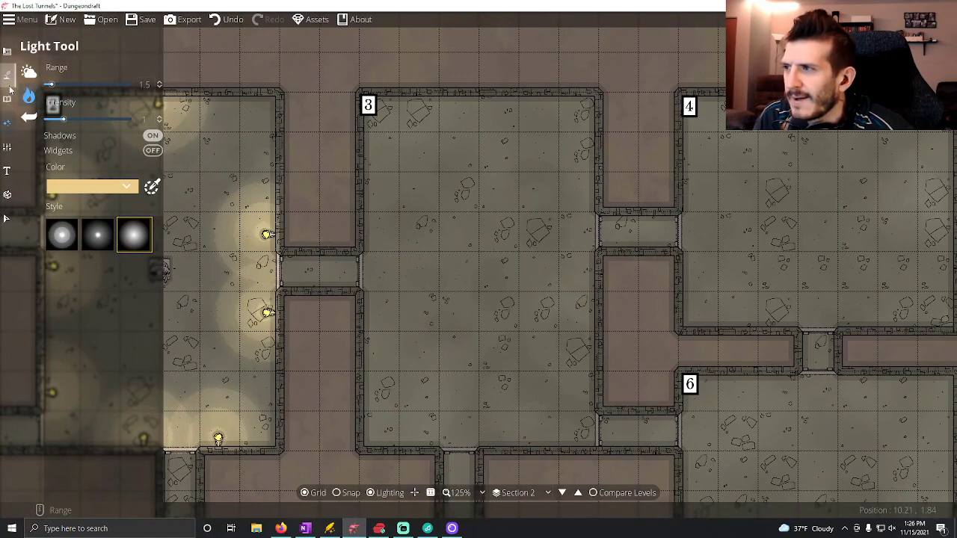
left_click(8, 99)
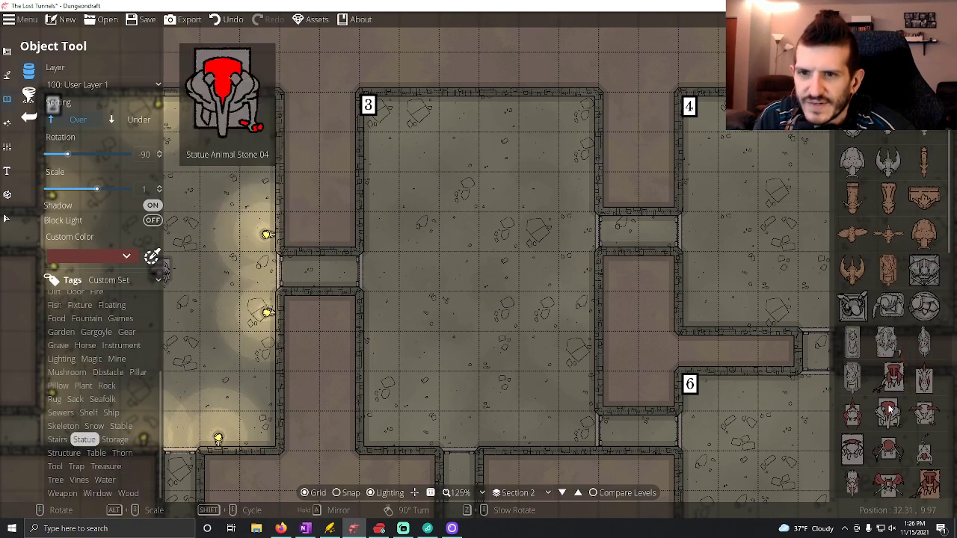
left_click(887, 345)
scroll(459, 277, "down", 7)
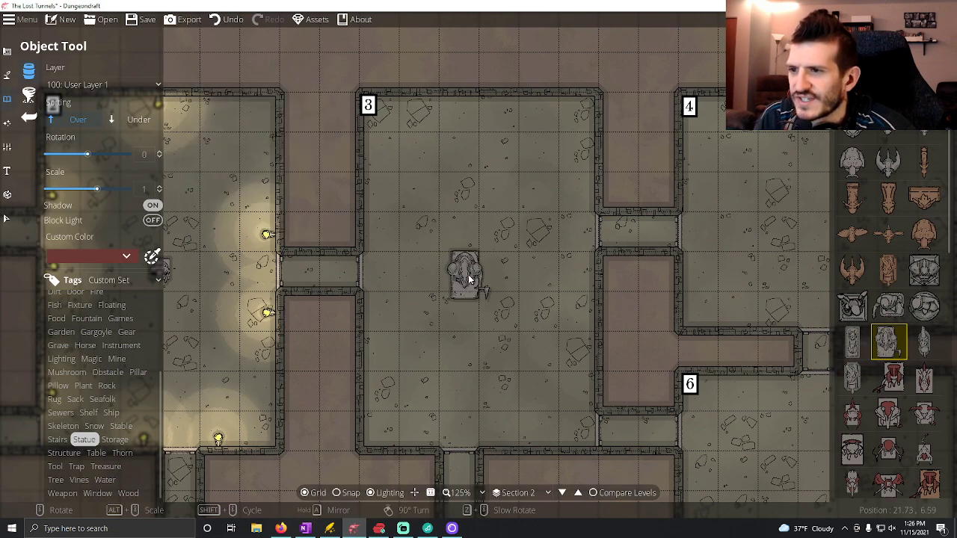
scroll(482, 277, "up", 1)
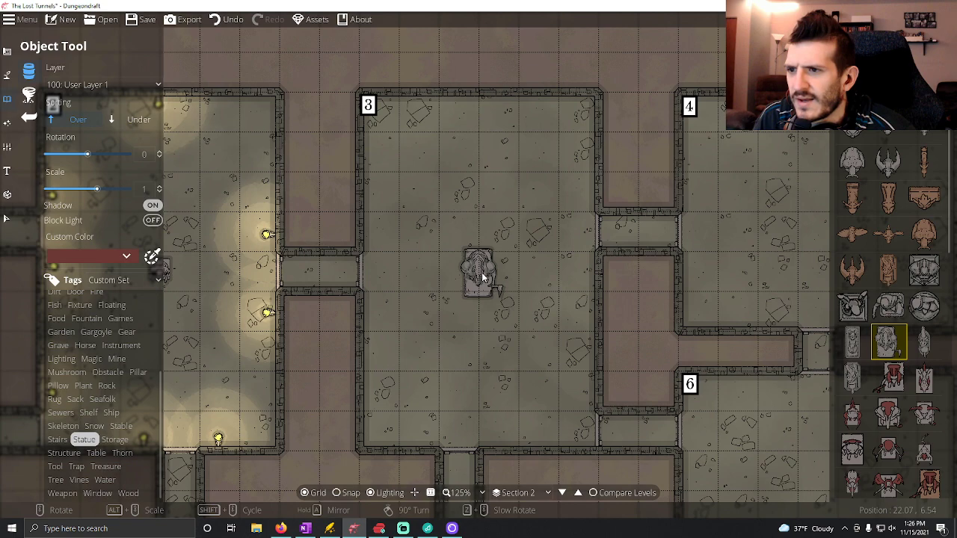
left_click(481, 272)
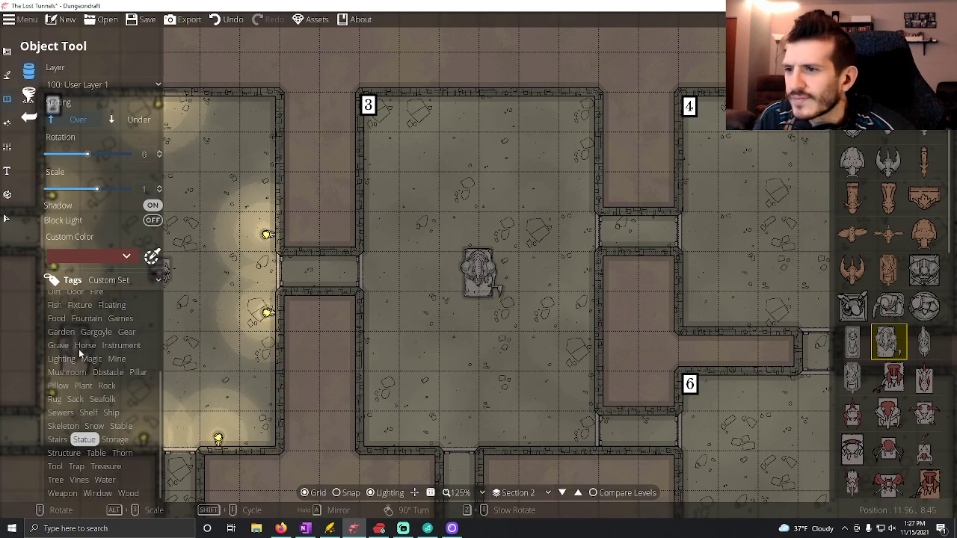
Place wall torches in Room 3: three along the east wall at 90° and two flanking the south doorway at -180°.
left_click(894, 63)
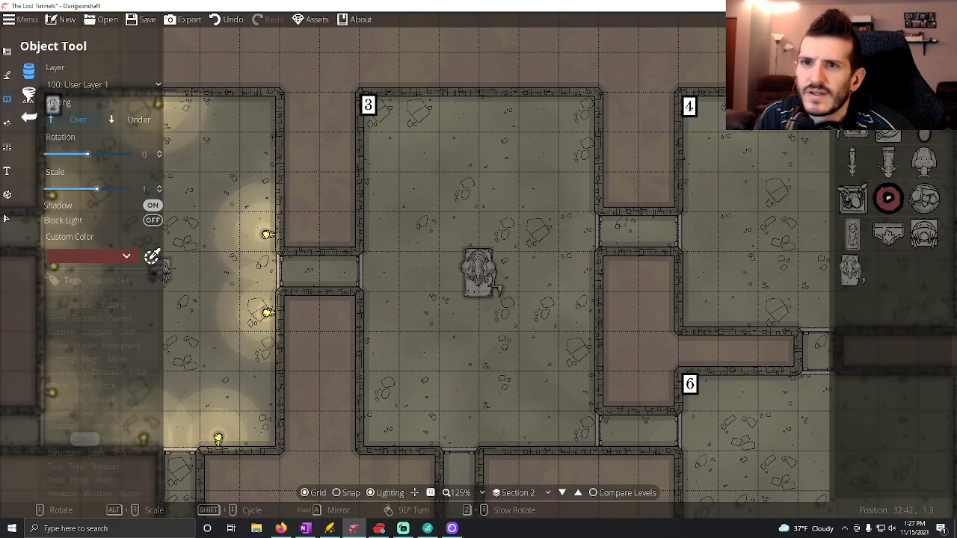
scroll(586, 210, "down", 6)
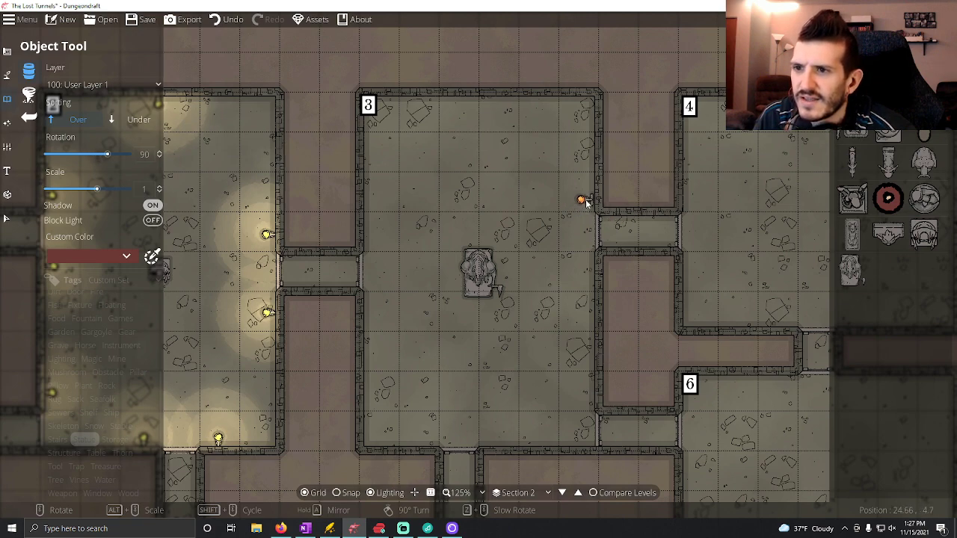
left_click(587, 198)
left_click(589, 274)
left_click(589, 397)
scroll(508, 433, "down", 6)
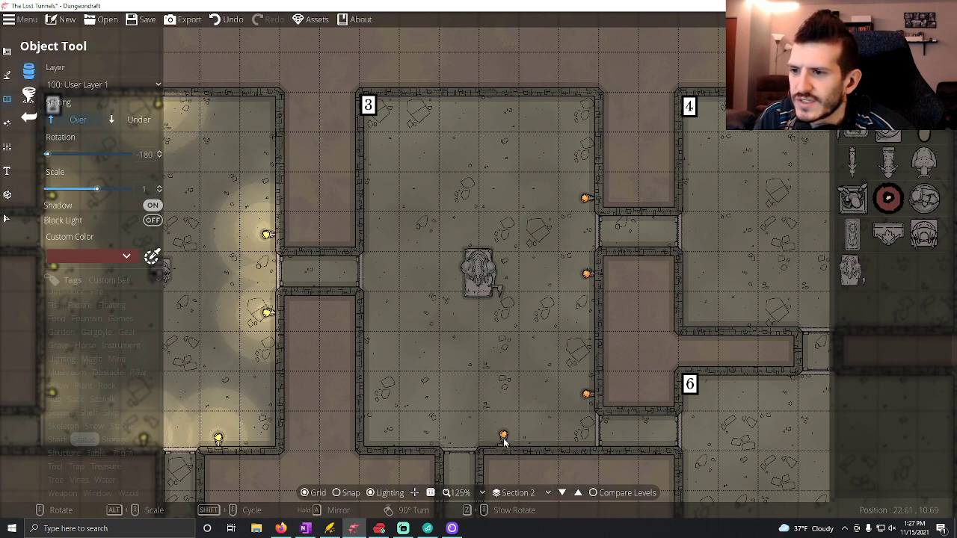
left_click(501, 444)
left_click(421, 443)
Add two torches at -90° beside Room 3's west doorway and one at 0° in the middle of the north wall.
scroll(378, 359, "up", 3)
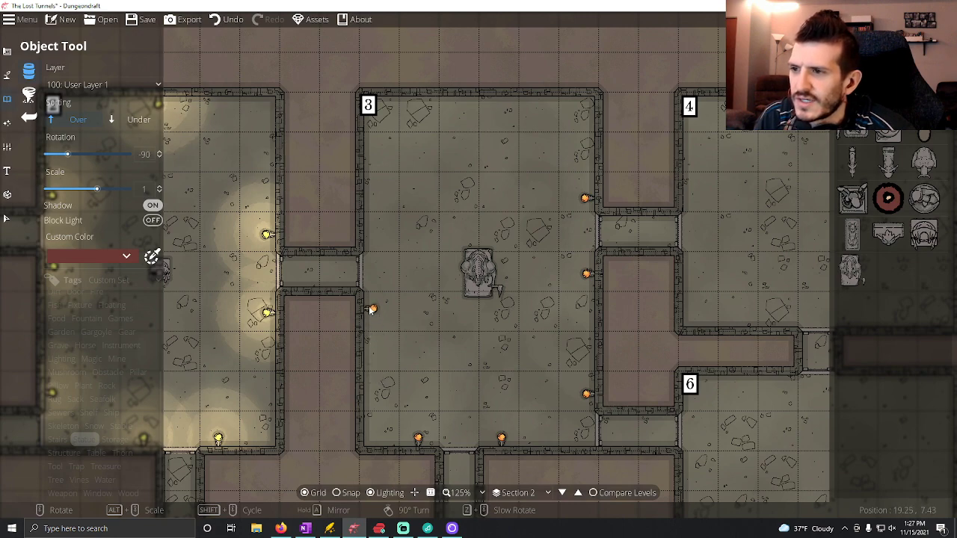
left_click(372, 302)
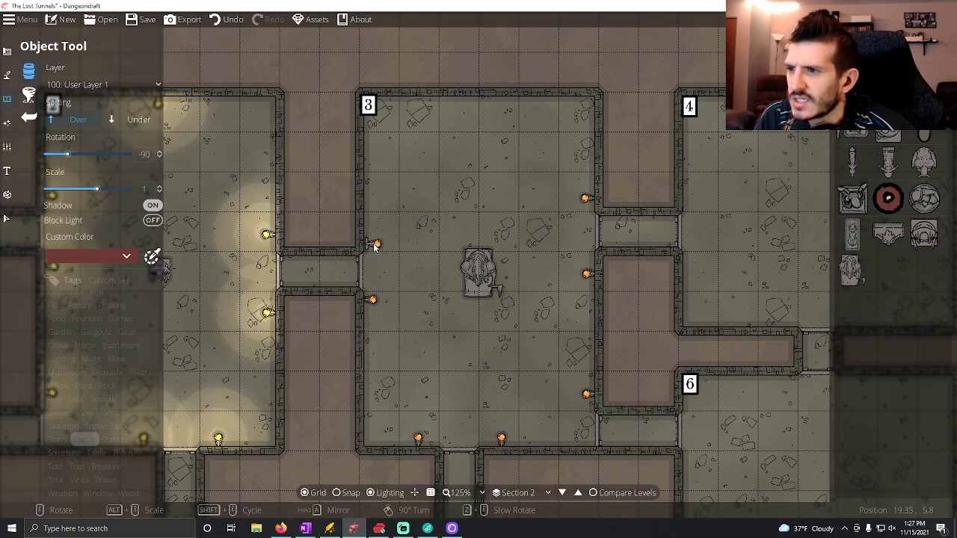
left_click(375, 247)
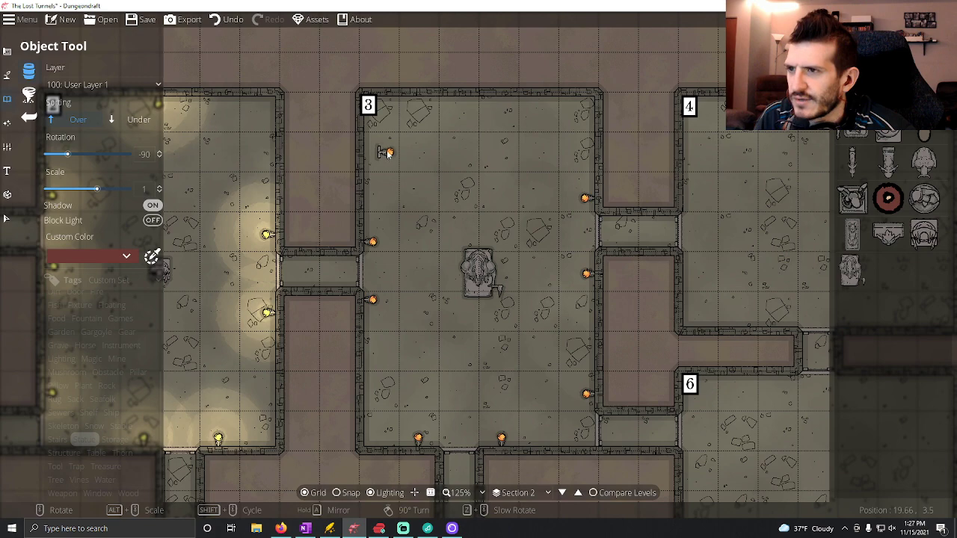
scroll(475, 114, "up", 3)
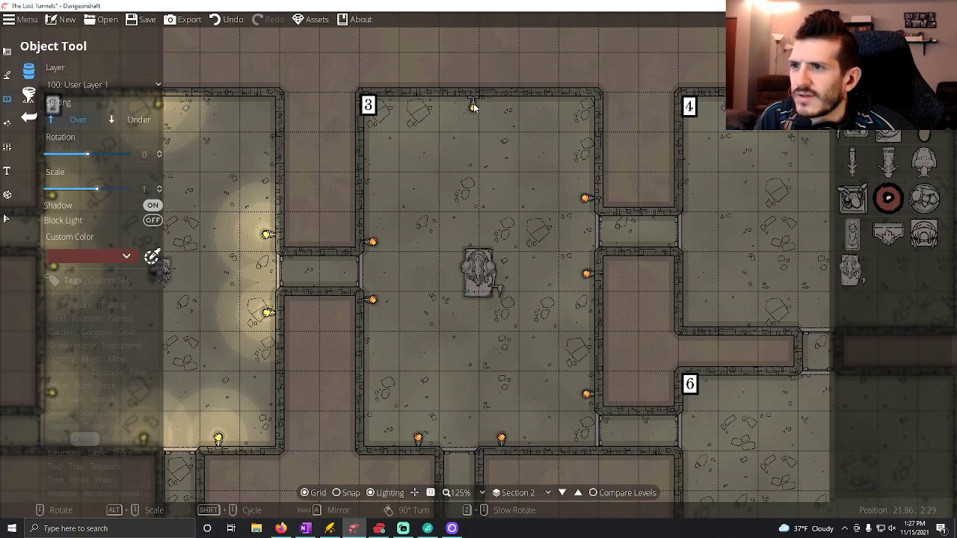
left_click(478, 104)
Place a soft yellow light with range 1.5 and intensity 1 on each of Room 3's eight torches.
left_click(24, 99)
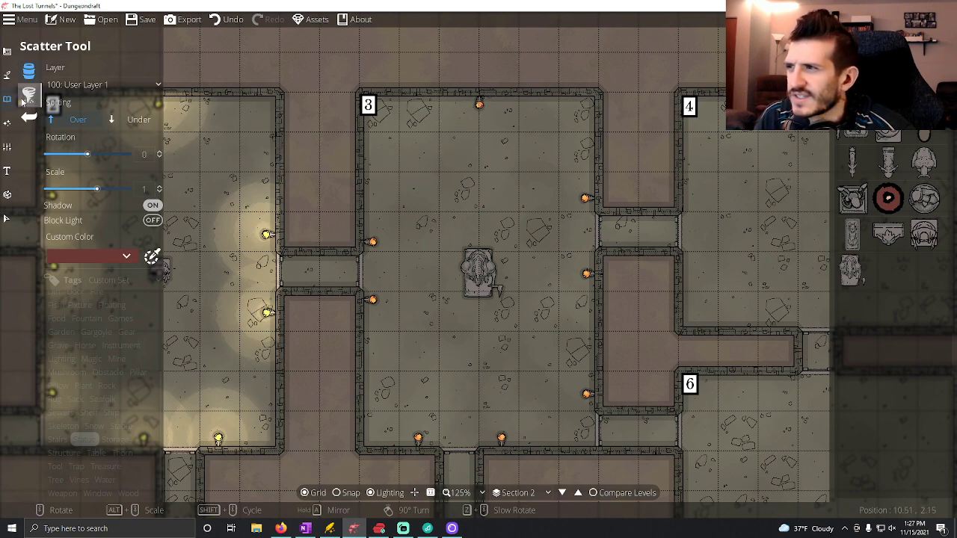
left_click(6, 122)
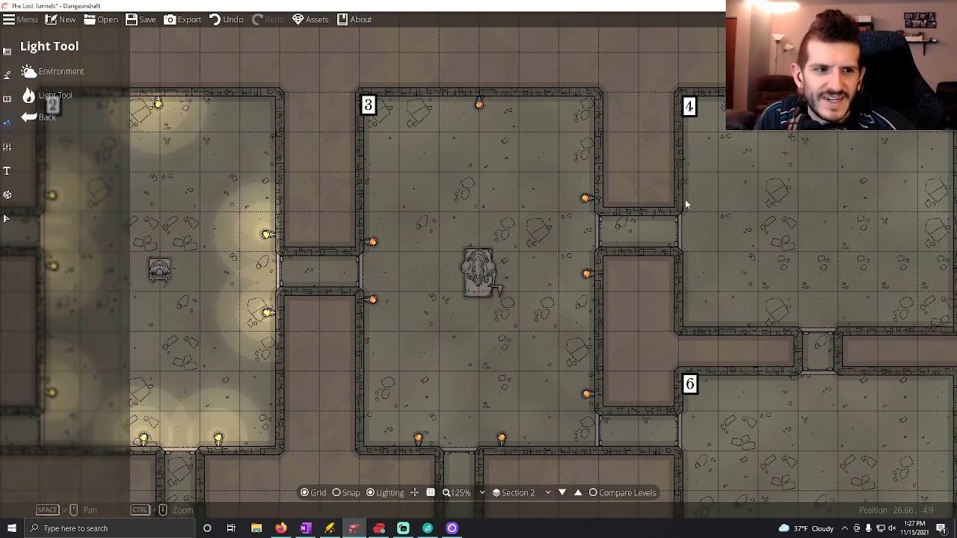
left_click(58, 95)
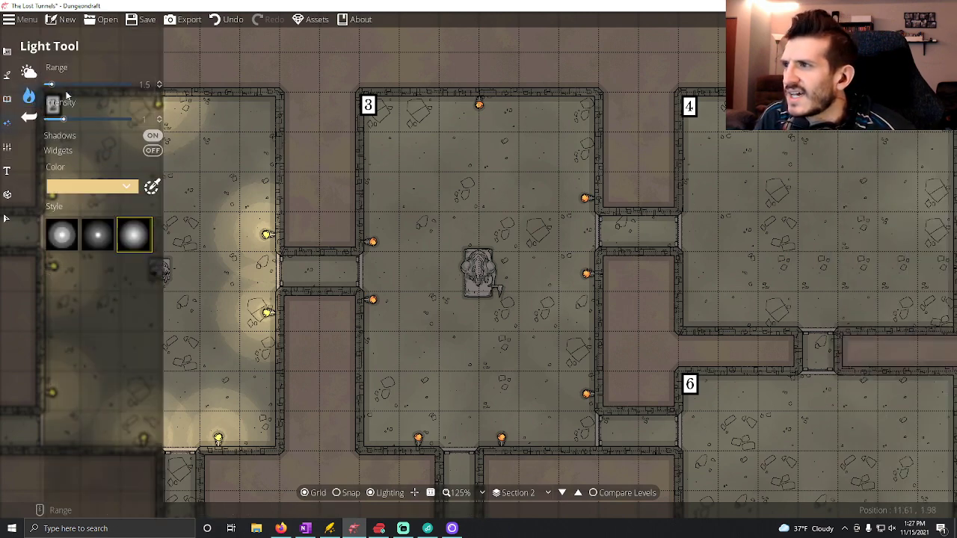
left_click(479, 106)
left_click(585, 198)
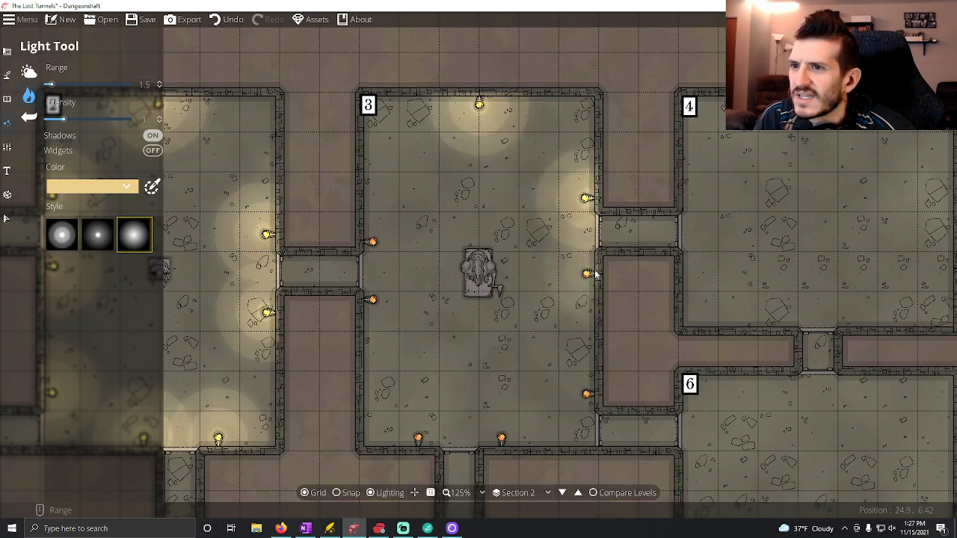
left_click(588, 273)
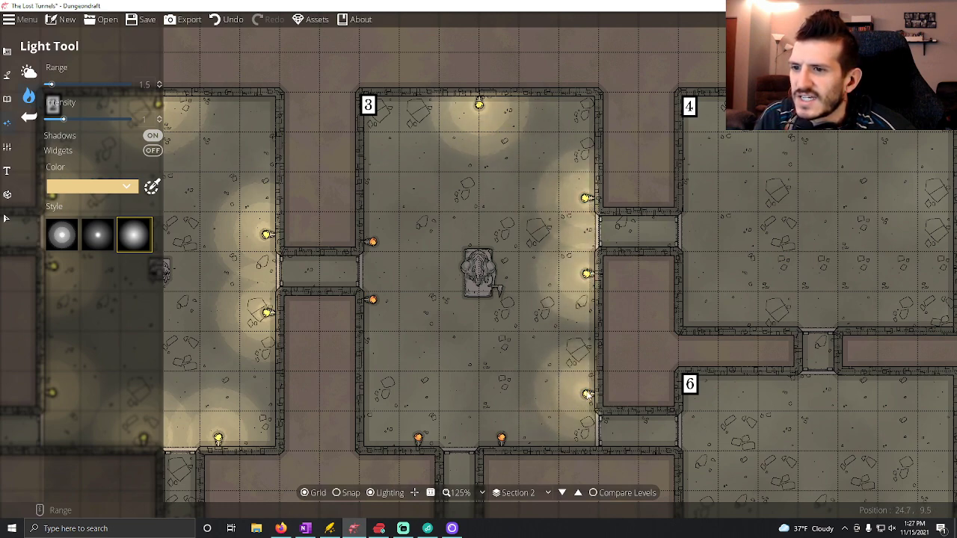
left_click(502, 437)
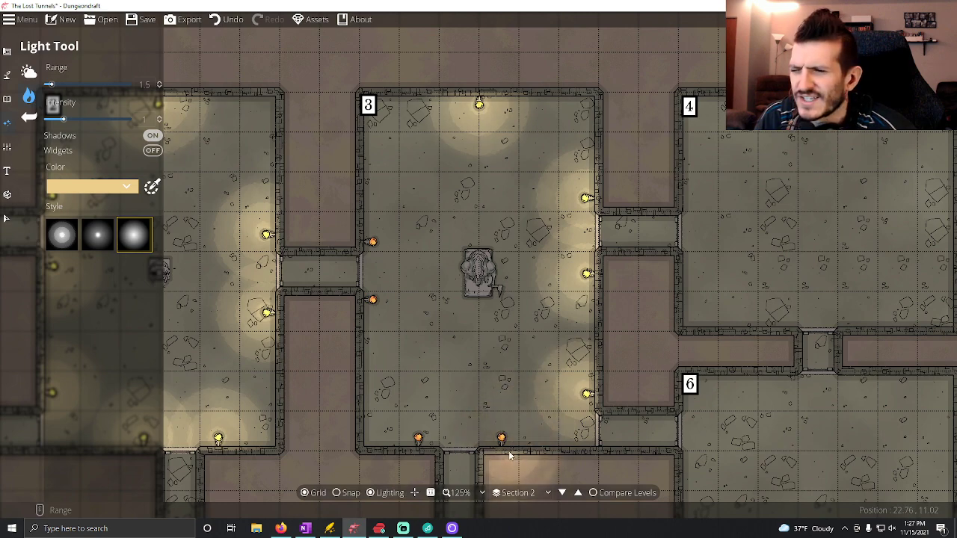
left_click(419, 440)
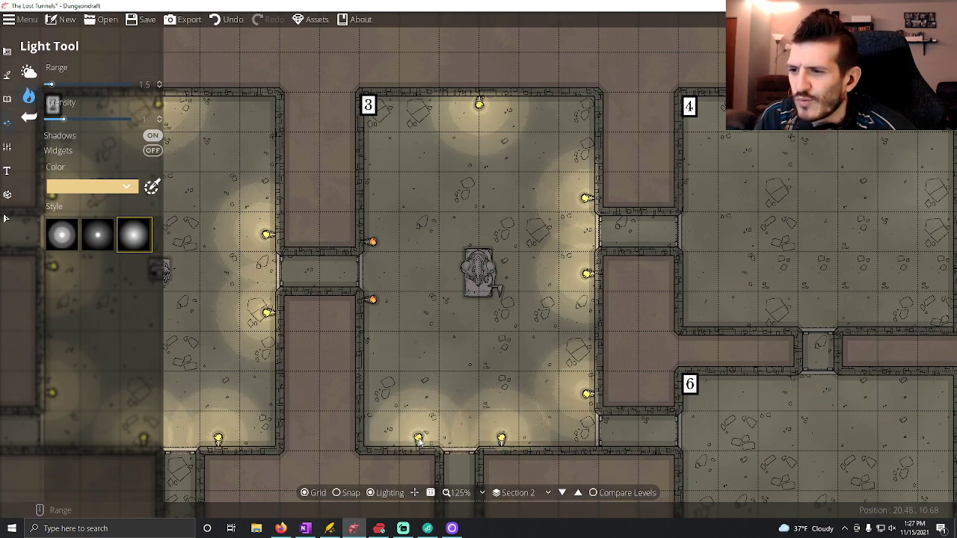
left_click(371, 299)
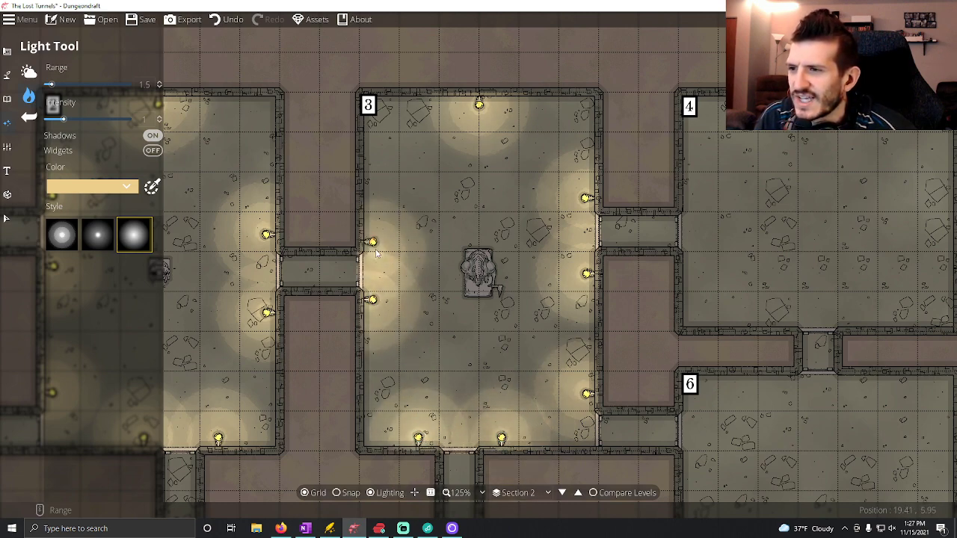
left_click(371, 242)
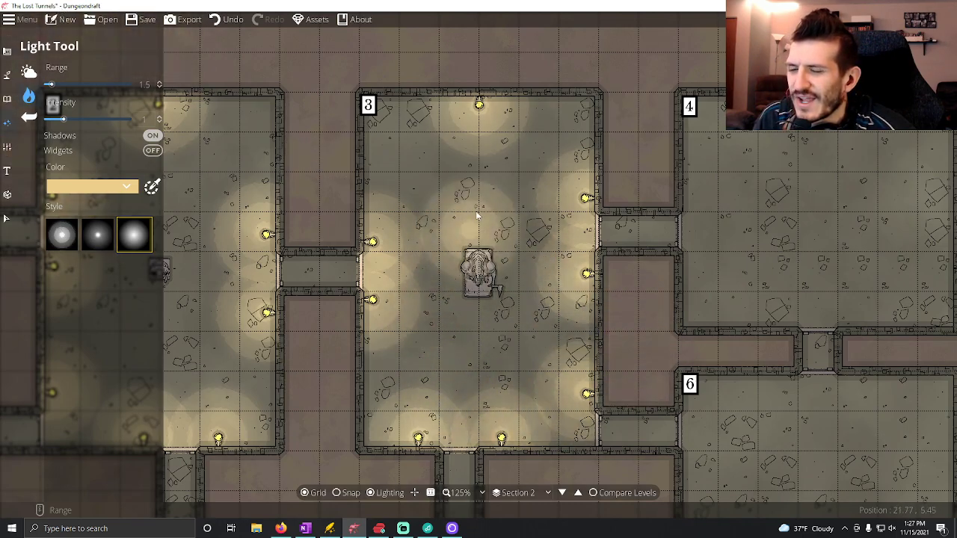
Examine the lit rooms on the Section 2 map, and switch to OneNote to reread the write-ups of Rooms 1 to 3.
left_click_drag(463, 288, 732, 237)
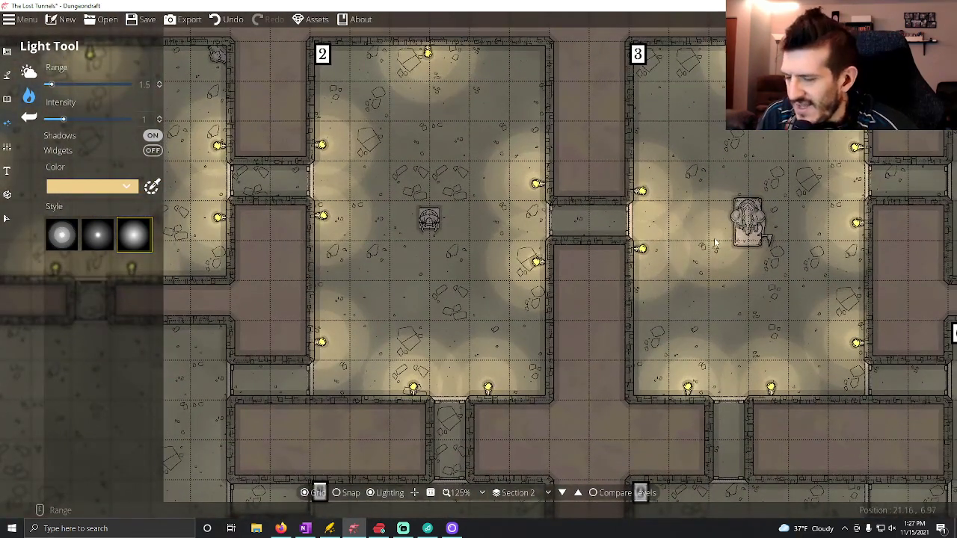
scroll(731, 238, "down", 5)
scroll(633, 263, "up", 2)
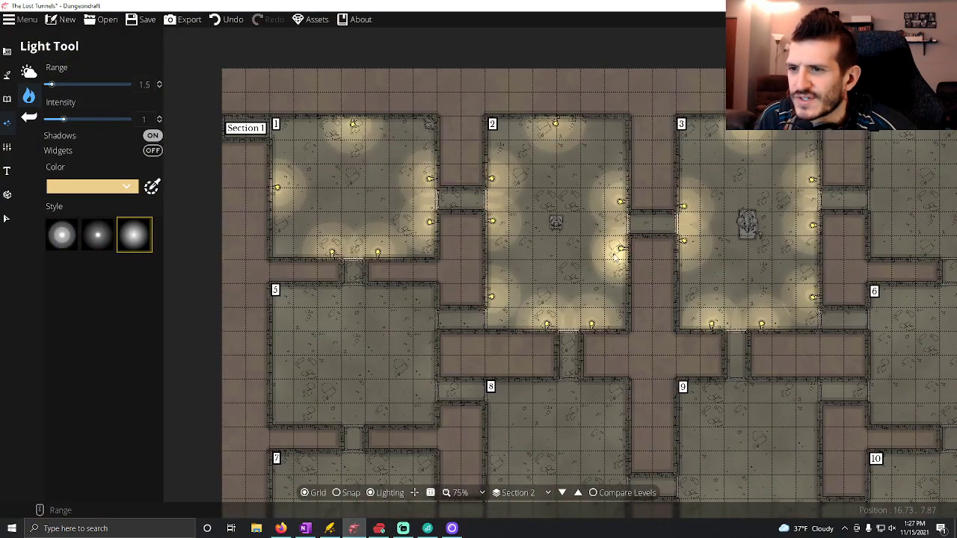
left_click(305, 528)
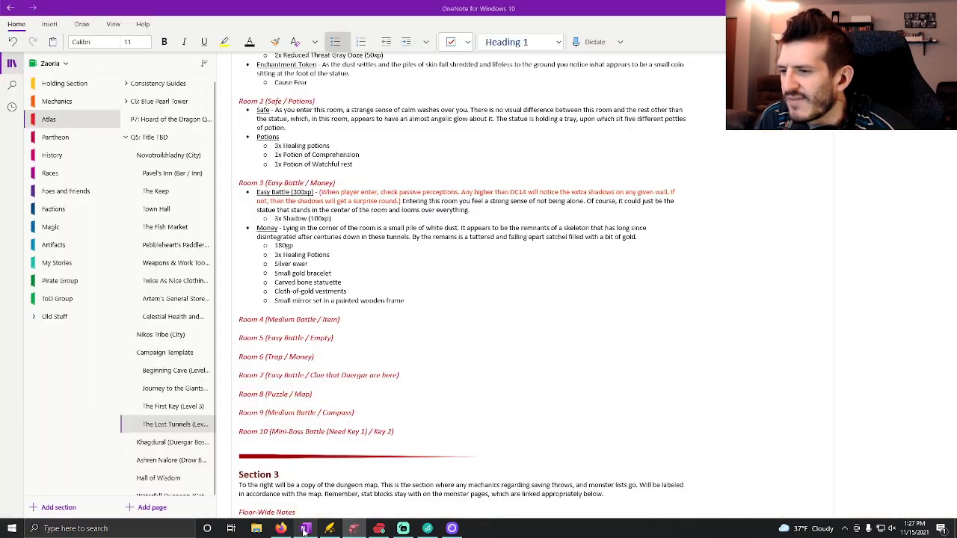
scroll(325, 284, "down", 5)
scroll(325, 284, "down", 4)
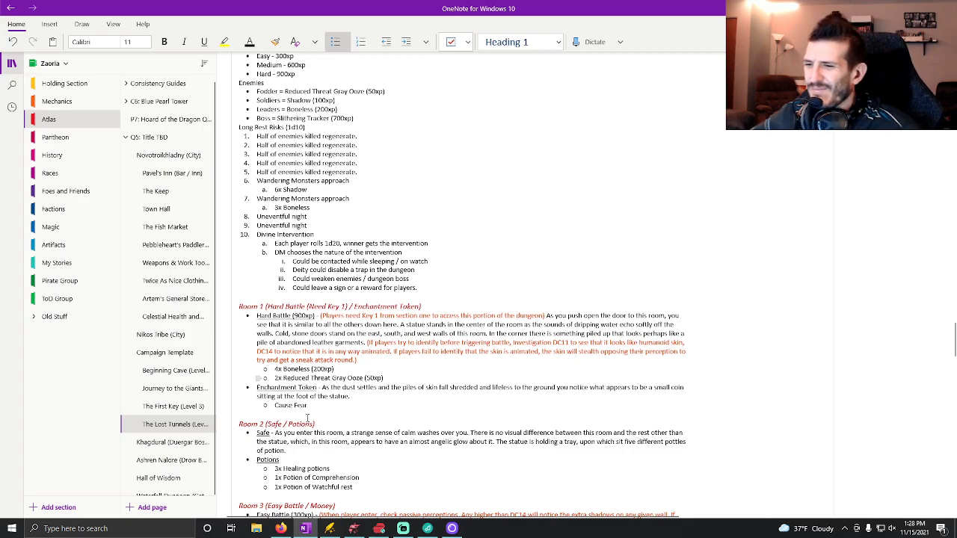
scroll(460, 284, "down", 2)
scroll(445, 478, "down", 4)
scroll(444, 478, "up", 2)
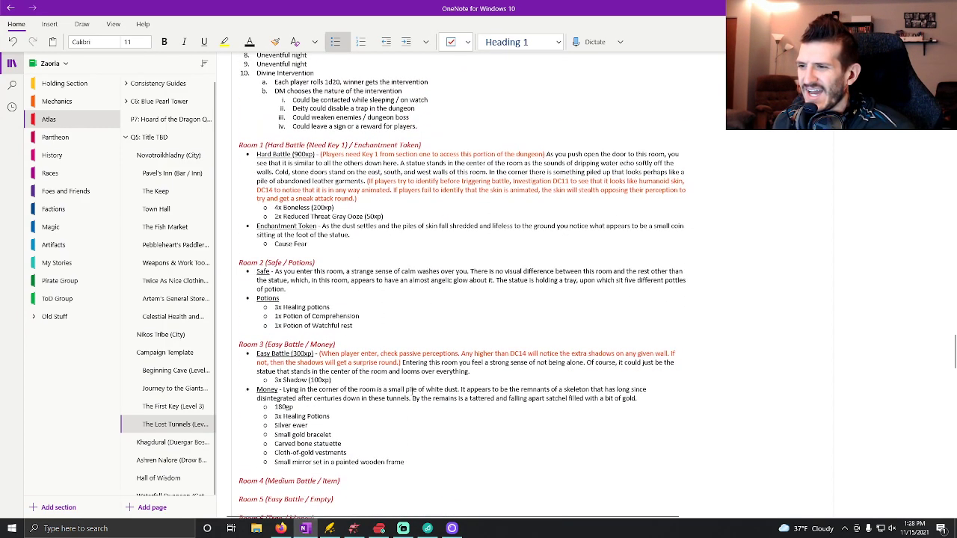
Switch back to Dungeondraft and save the map of The Lost Tunnels.
left_click(354, 528)
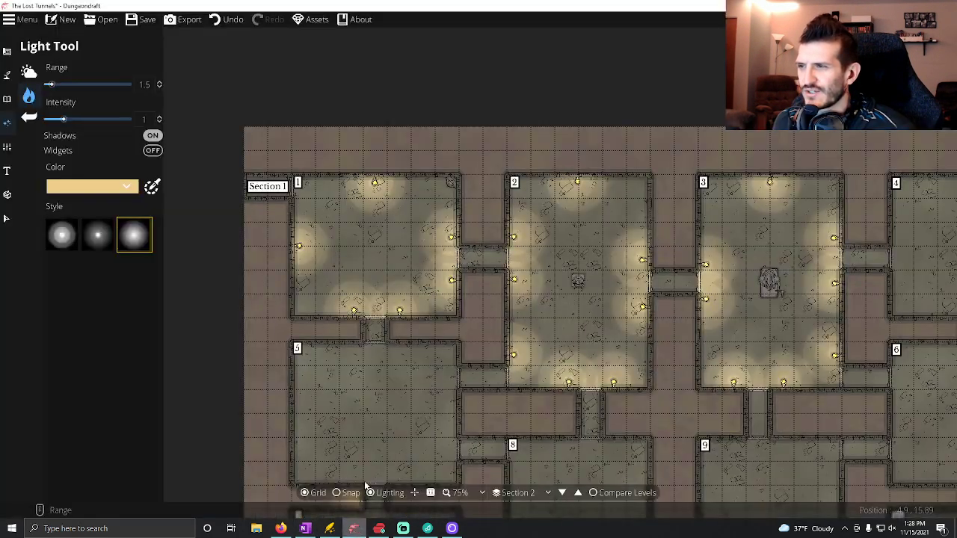
left_click(137, 23)
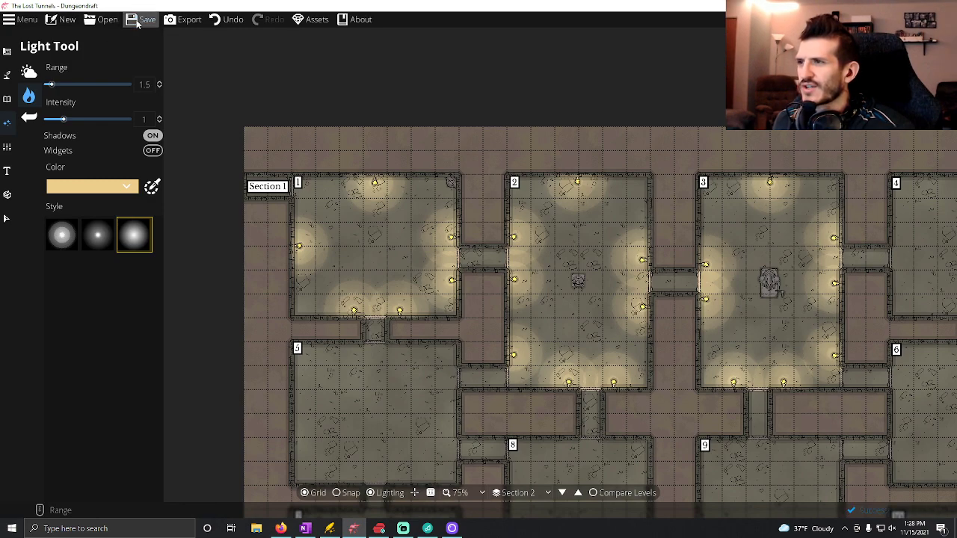